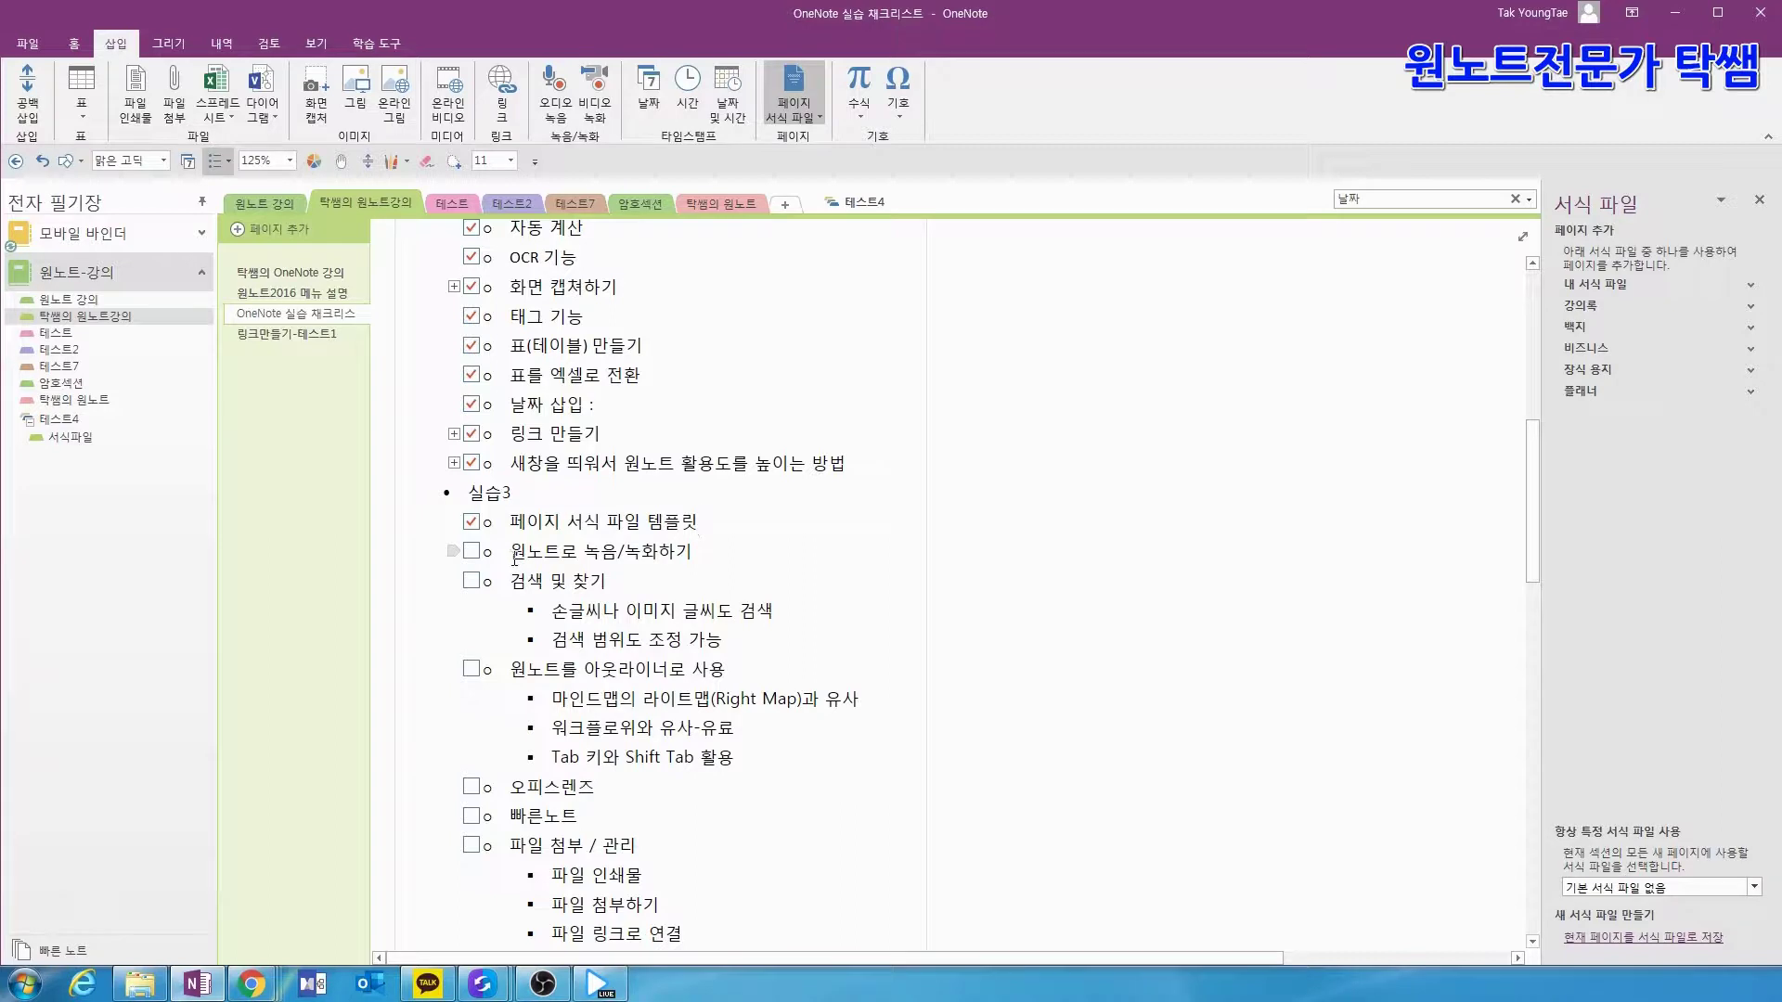
- Start an audio recording in the blank area beside the "원노트로 녹음/녹화하기" checklist item
{"action": "left_click_drag", "start_coordinate": [515, 557], "coordinate": [675, 558]}
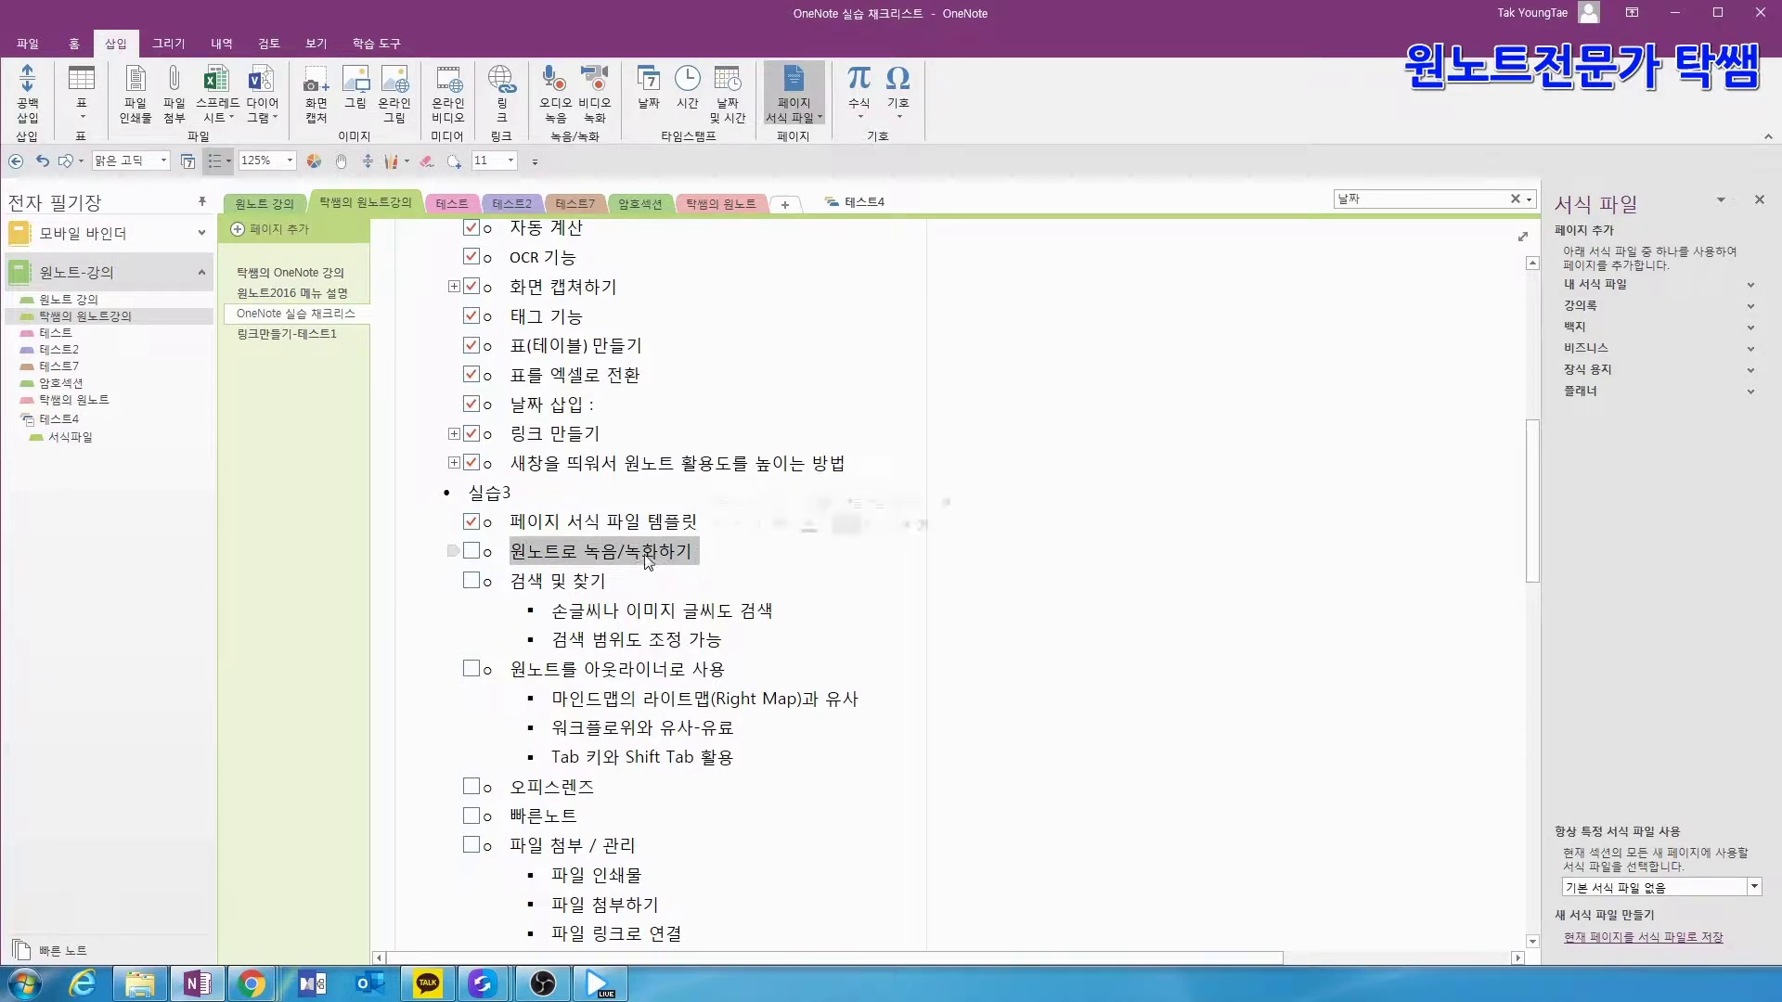
{"action": "left_click", "coordinate": [595, 551]}
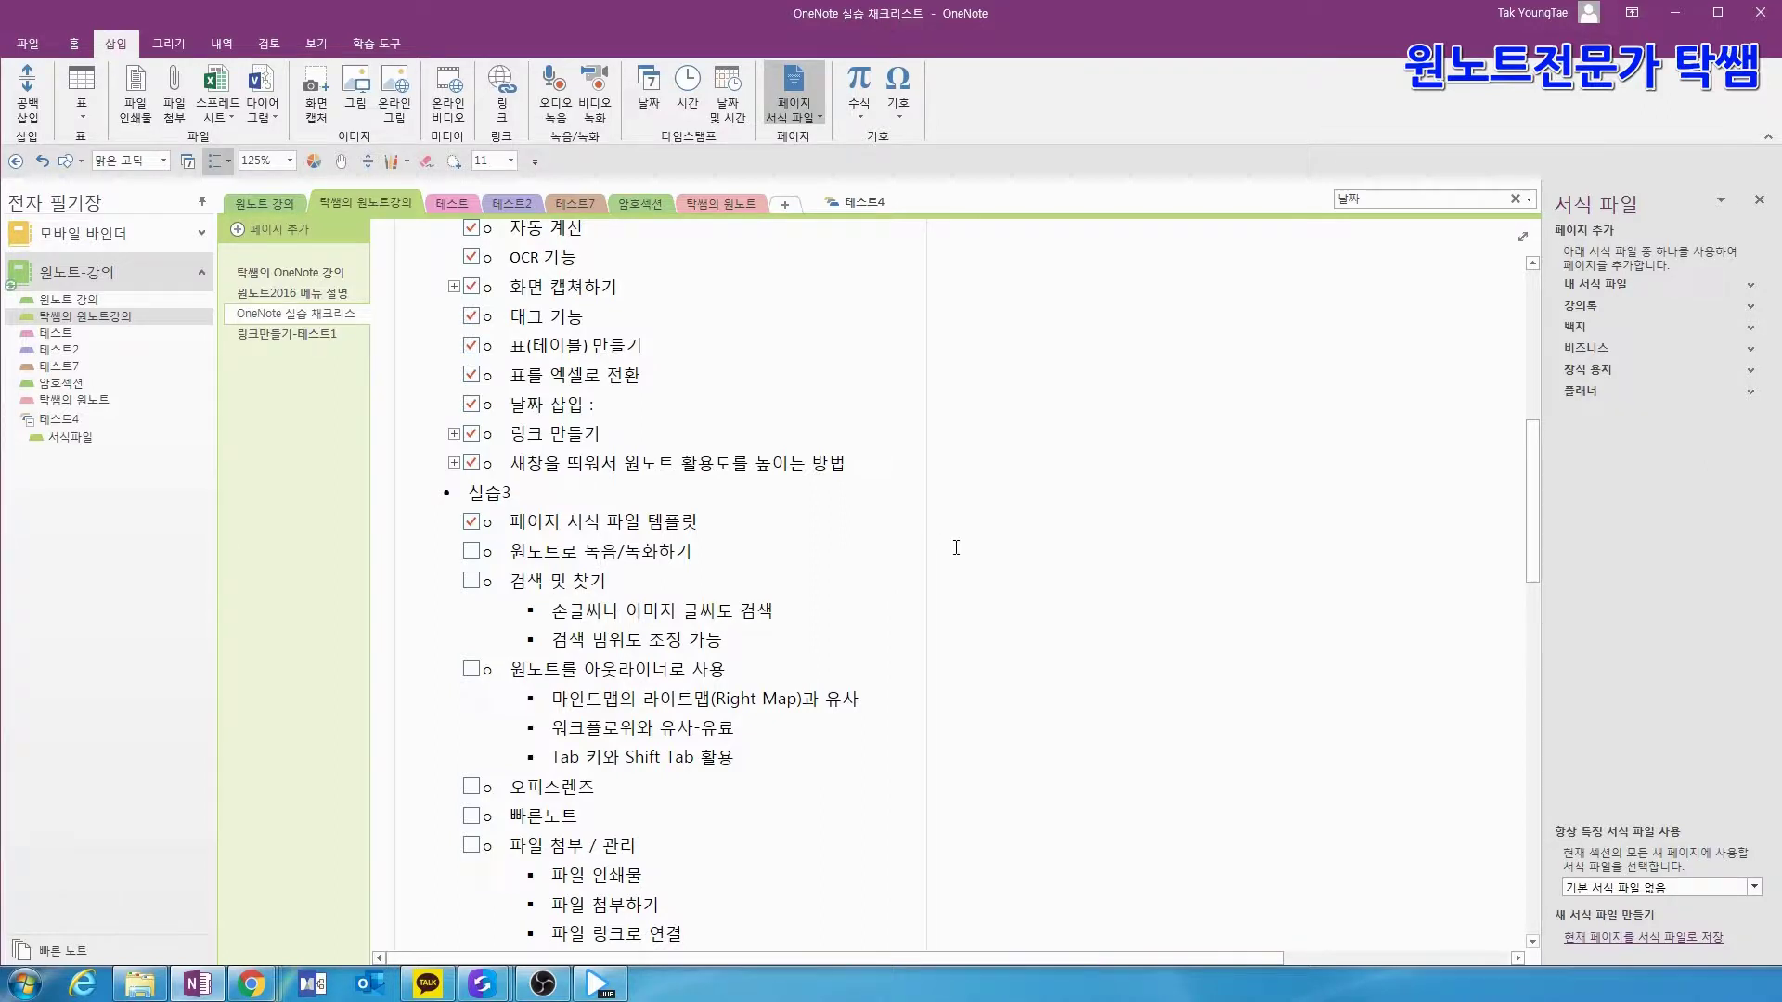
{"action": "left_click", "coordinate": [956, 548]}
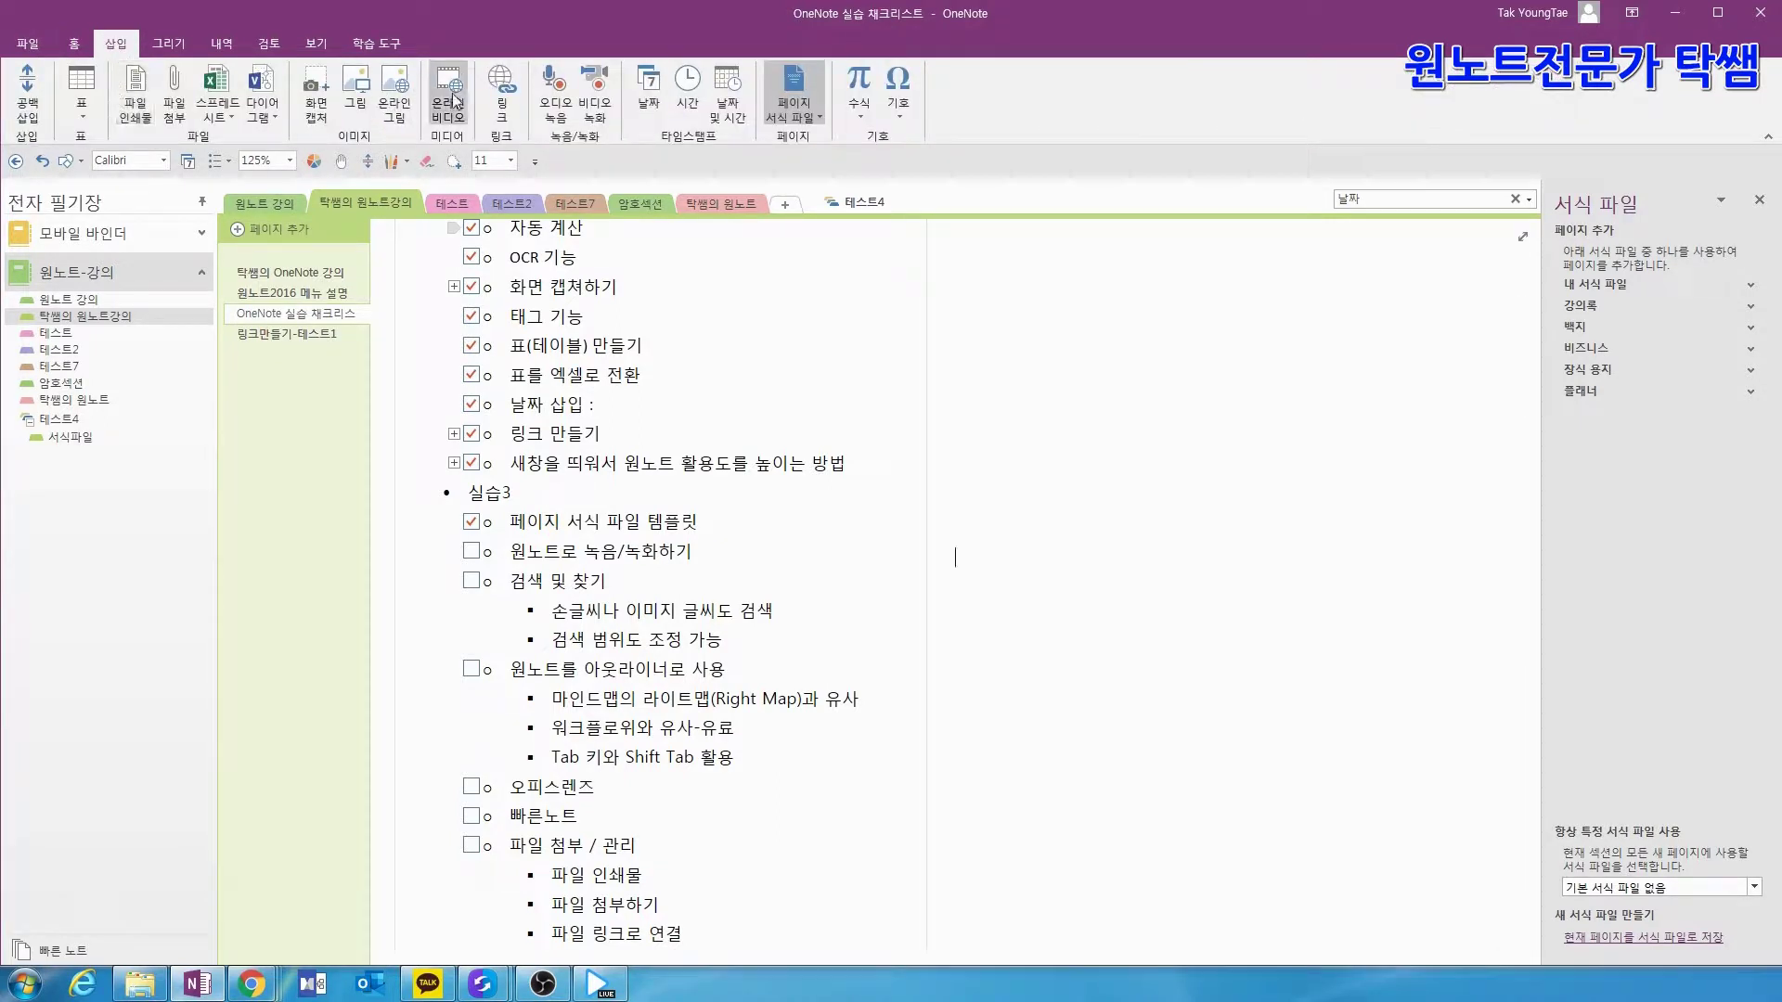
{"action": "left_click", "coordinate": [558, 110]}
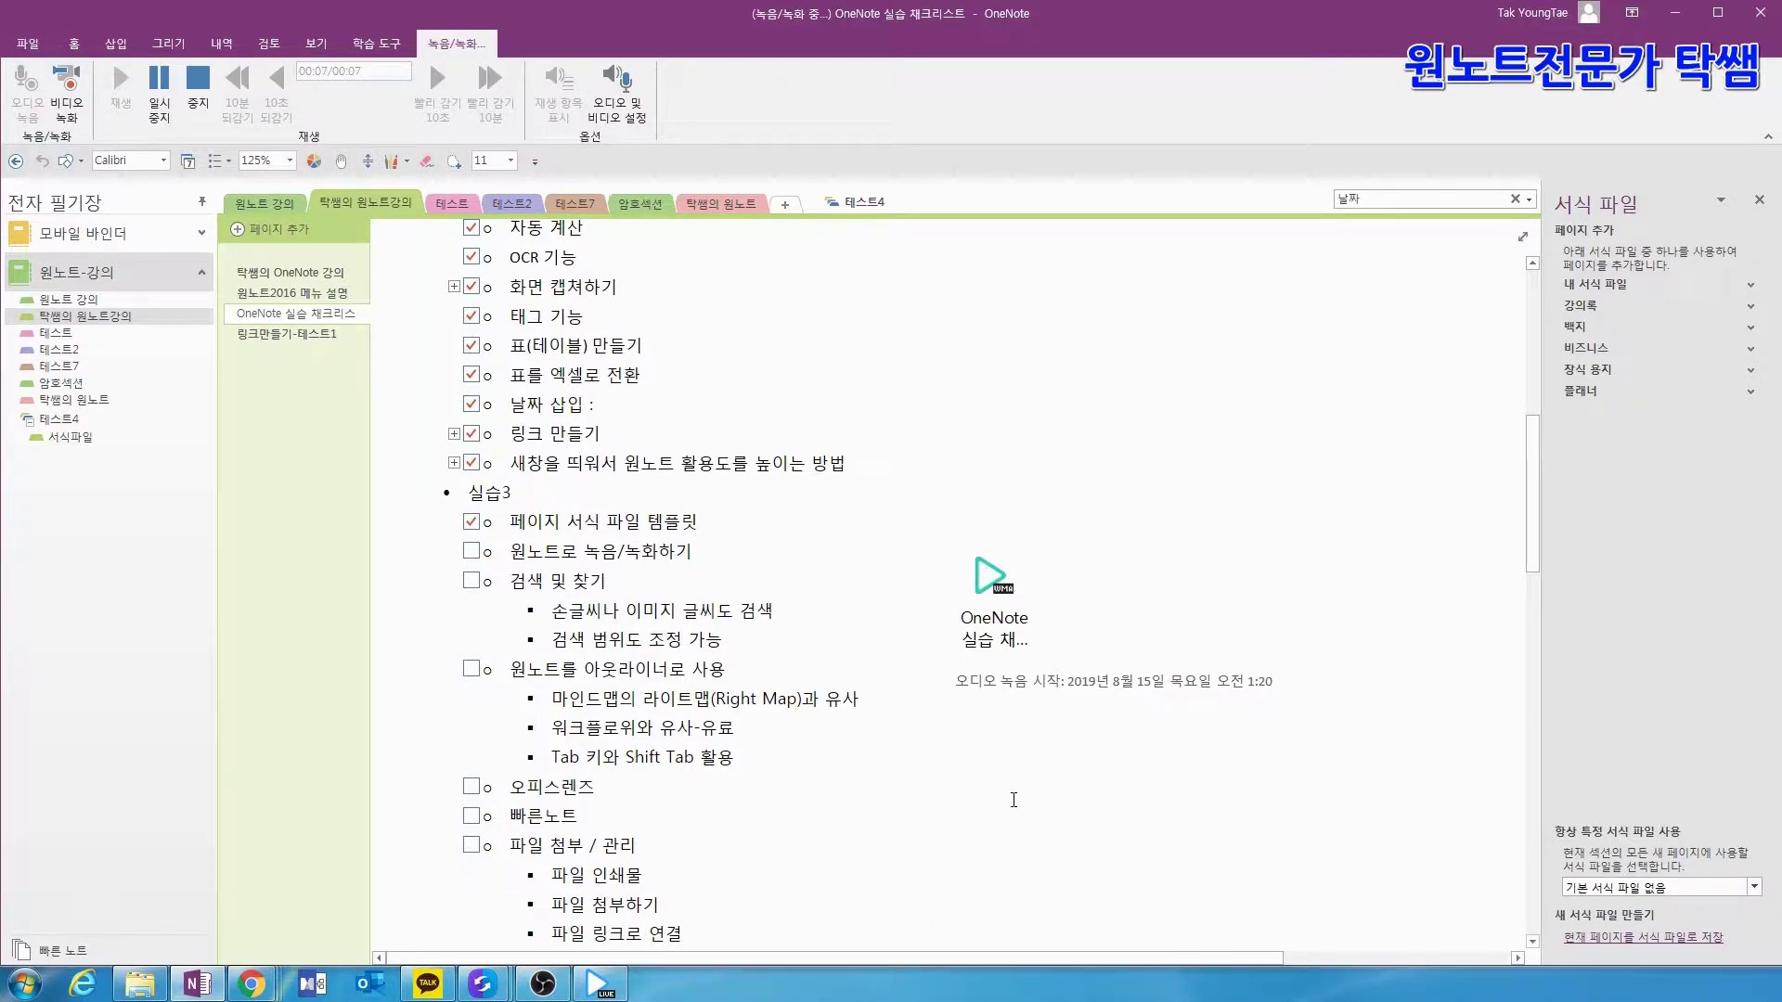
- Add a note reading "녹음 중입니다." below the audio recording while it runs
{"action": "left_click", "coordinate": [1062, 792]}
{"action": "type", "text": "녹음"}
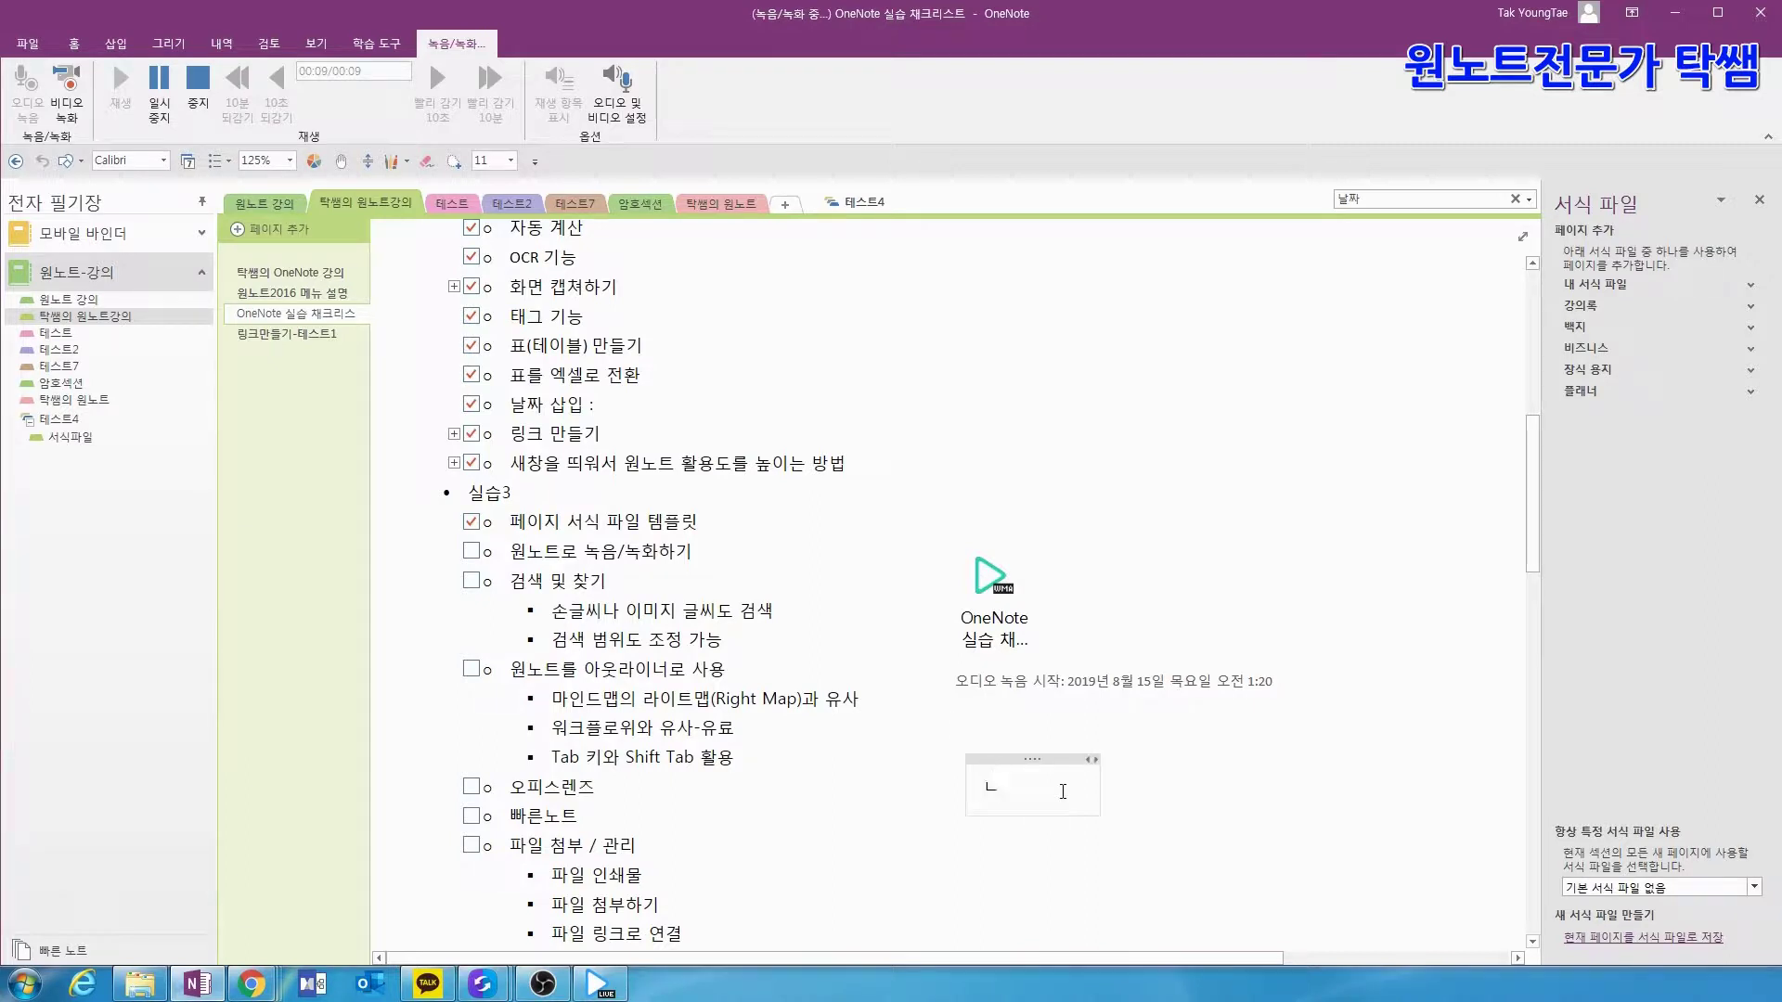
{"action": "type", "text": " 중입니다."}
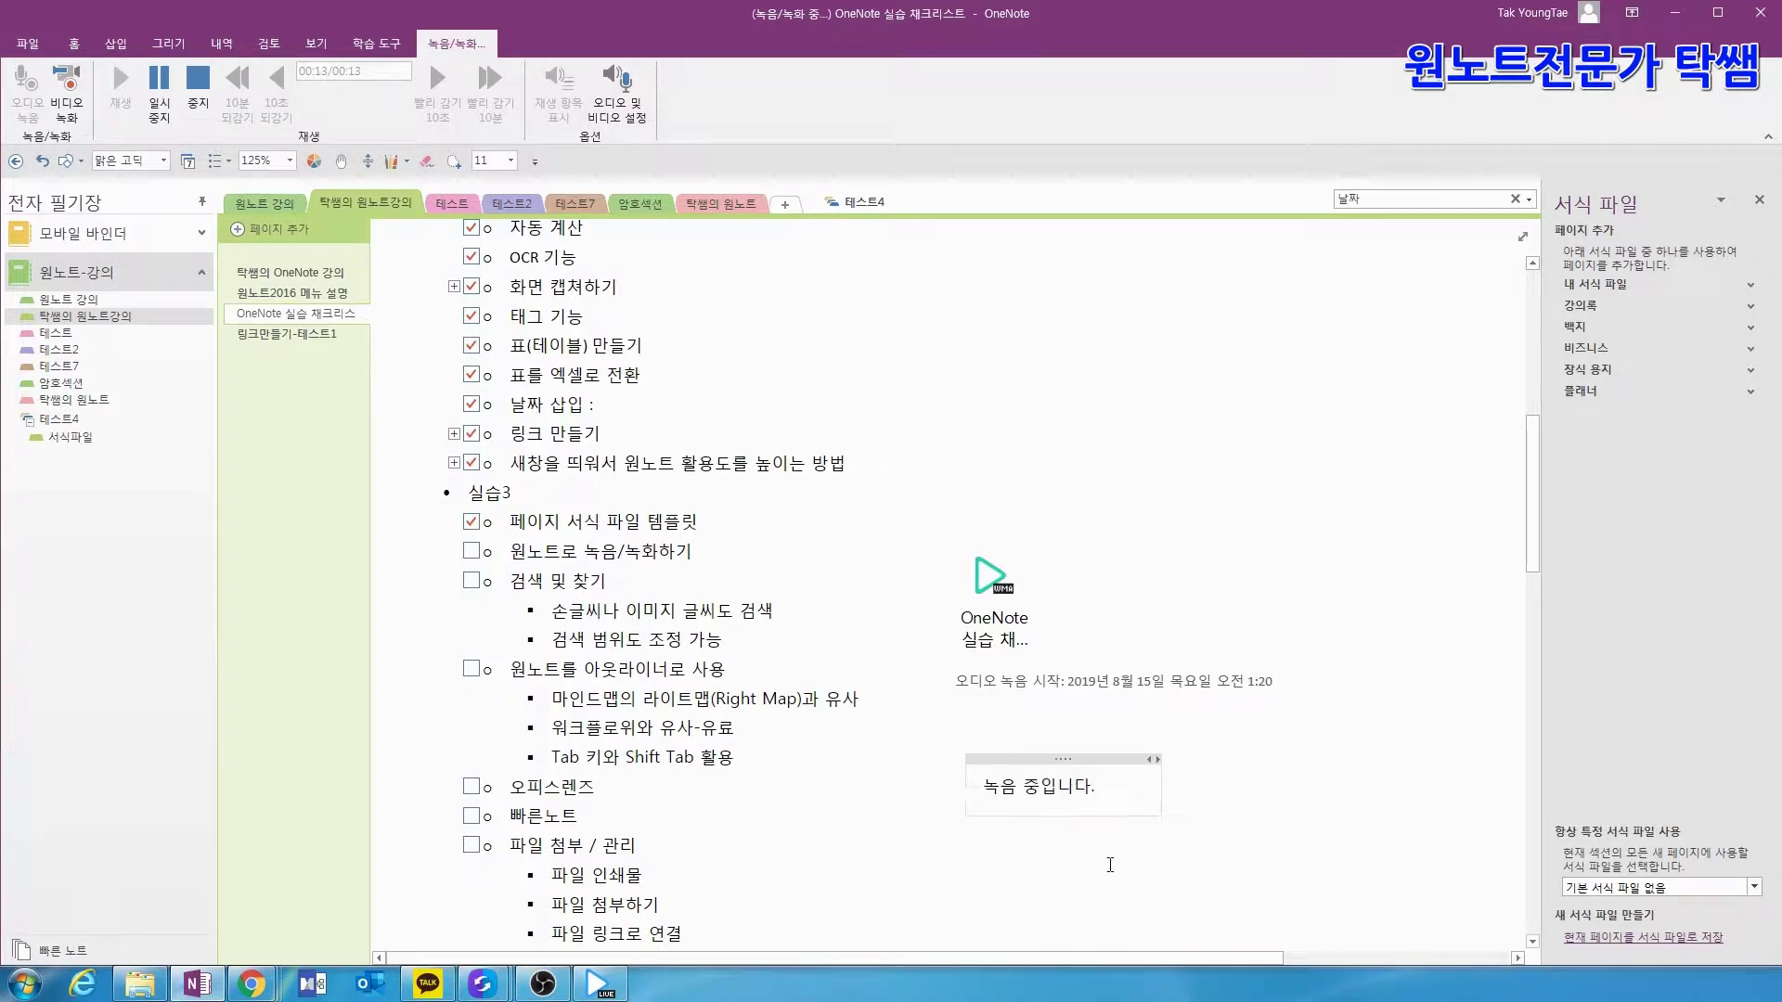
- Add a second note reading "녹음 하고 있습니다. 2" beneath the first one
{"action": "left_click", "coordinate": [1039, 890]}
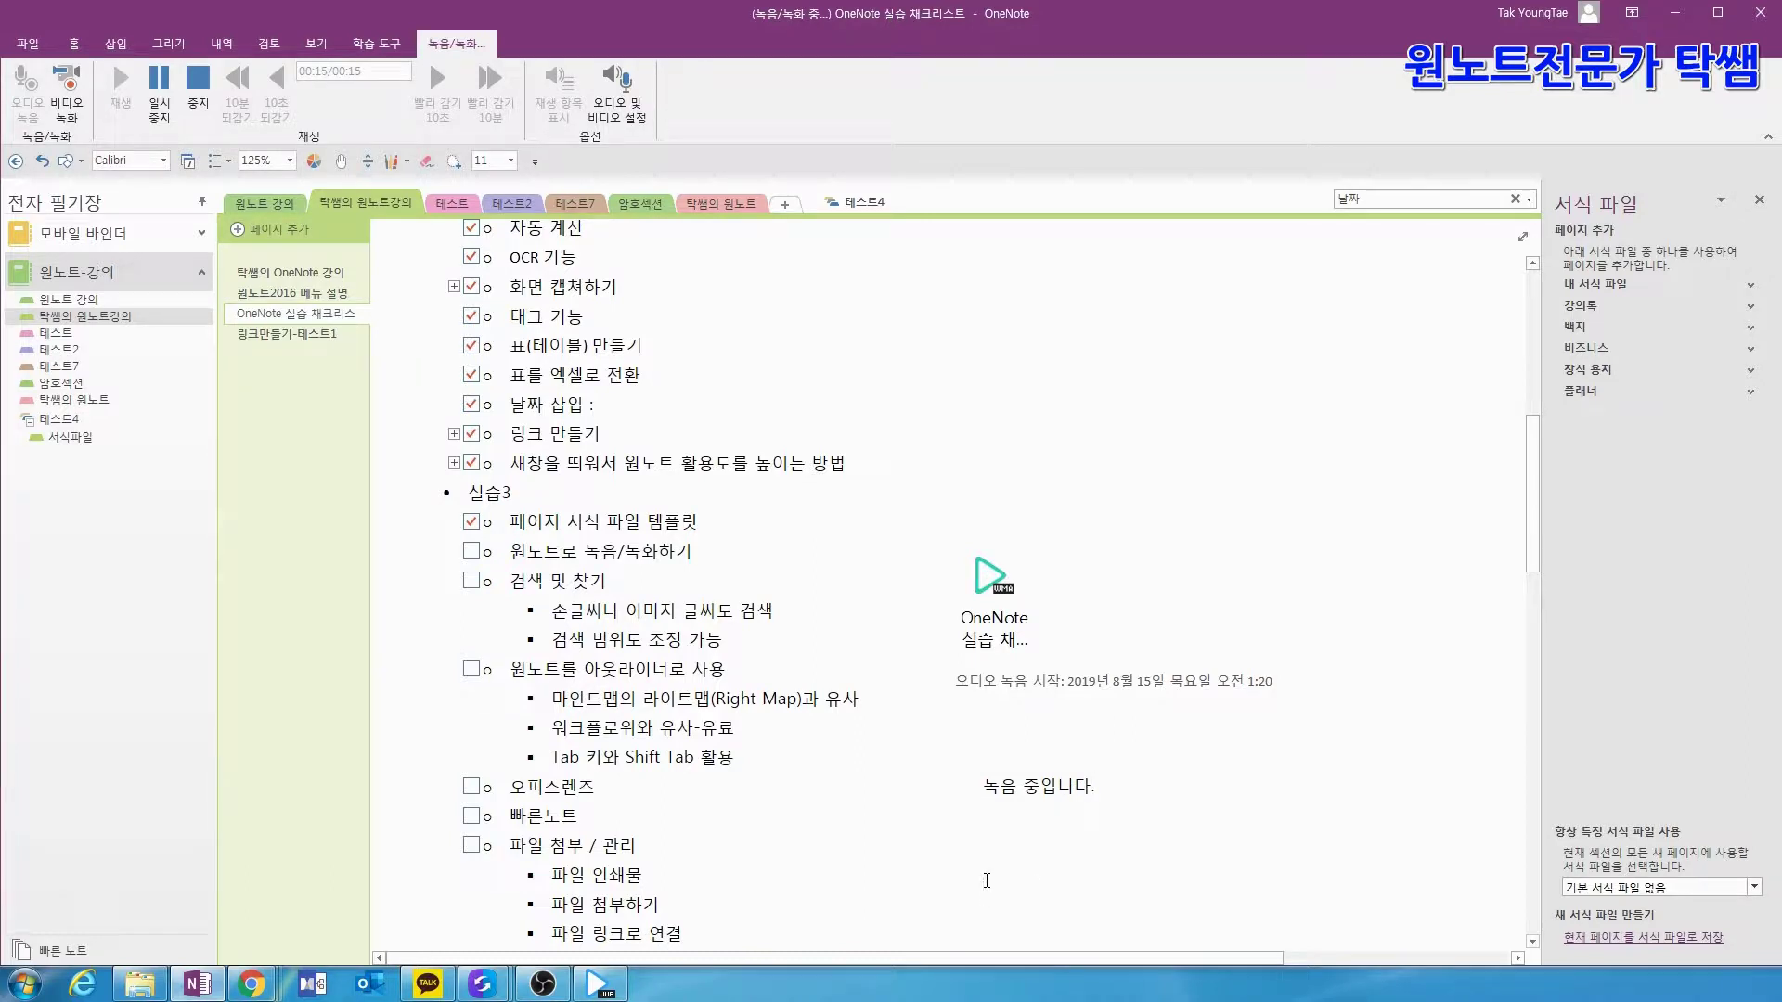
{"action": "type", "text": "노공"}
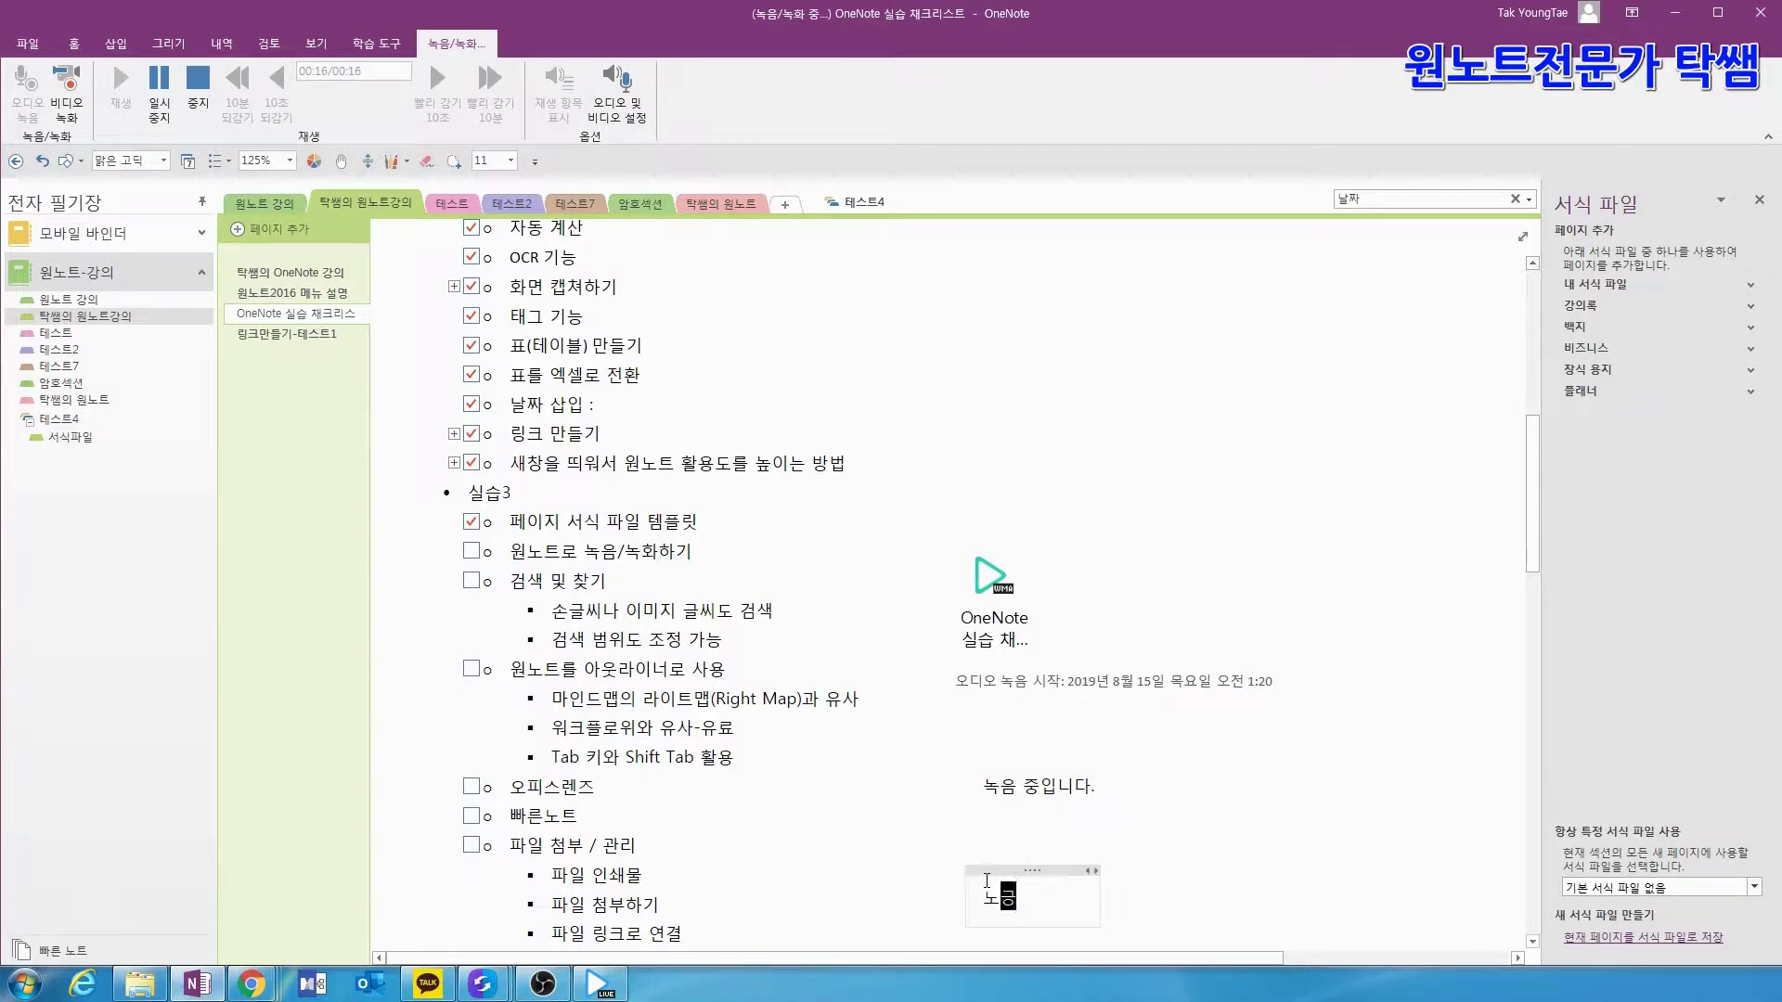
{"action": "key", "text": "BackSpace"}
{"action": "key", "text": "BackSpace"}
{"action": "type", "text": "녹음 하고 있습니다"}
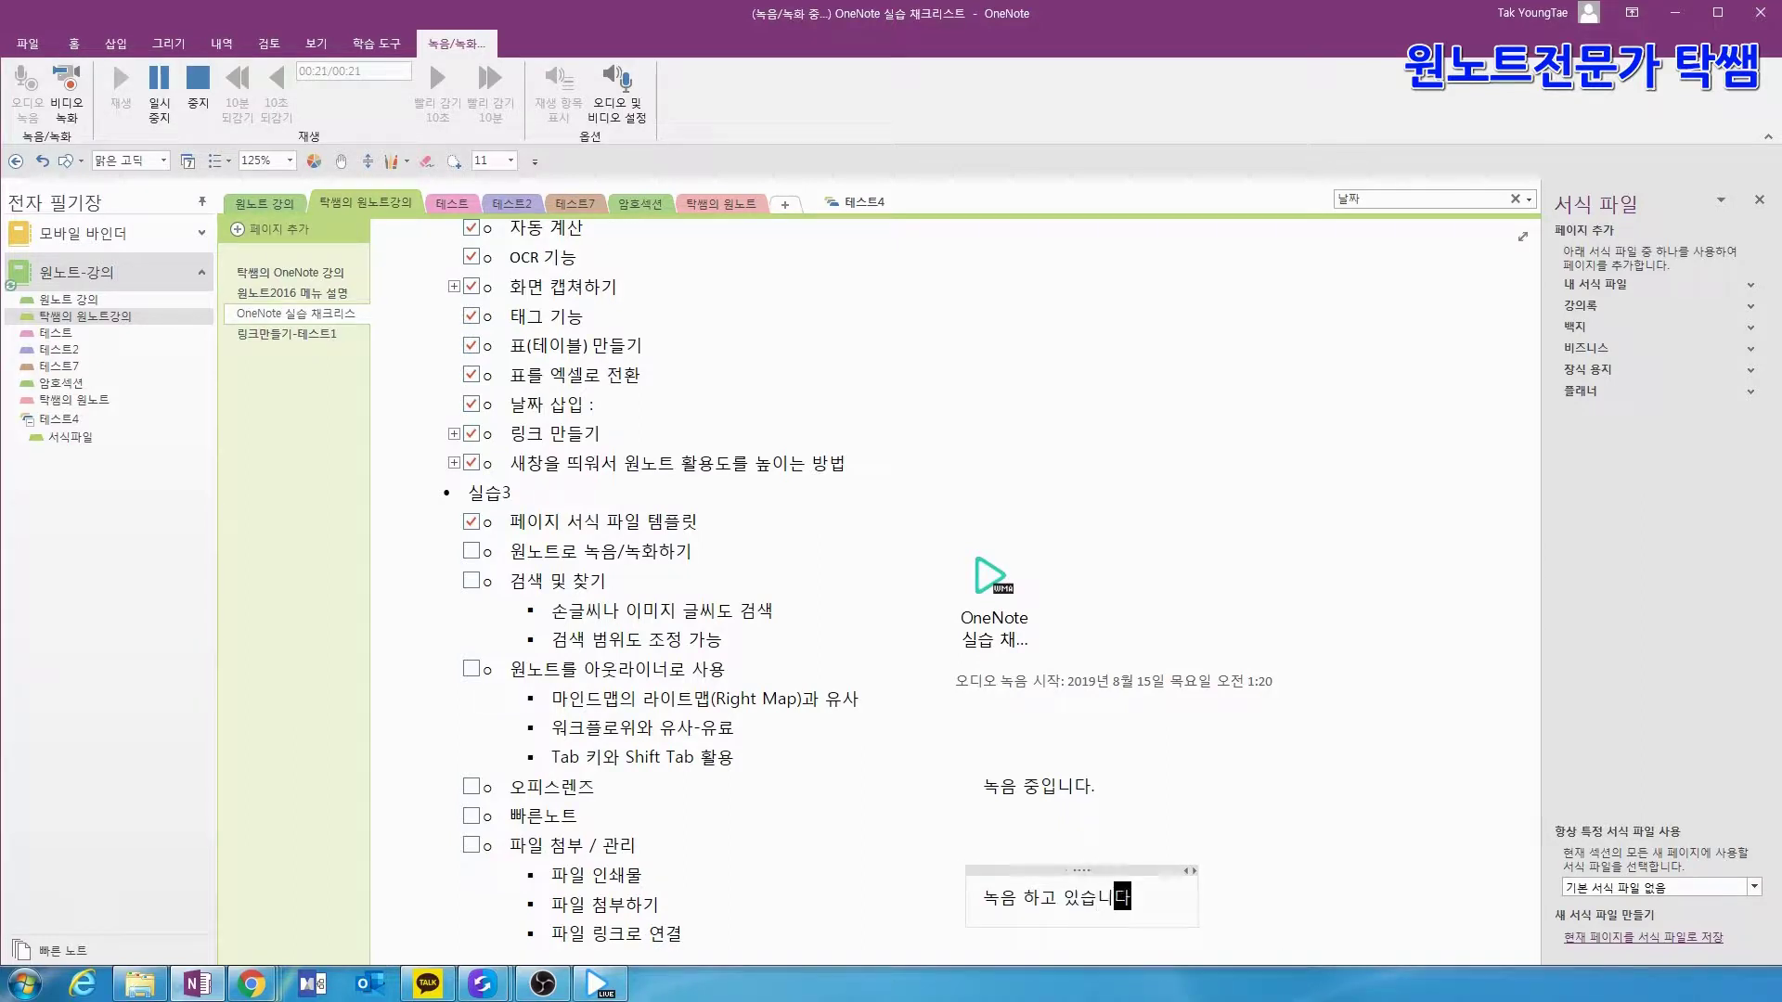
{"action": "type", "text": ". 2"}
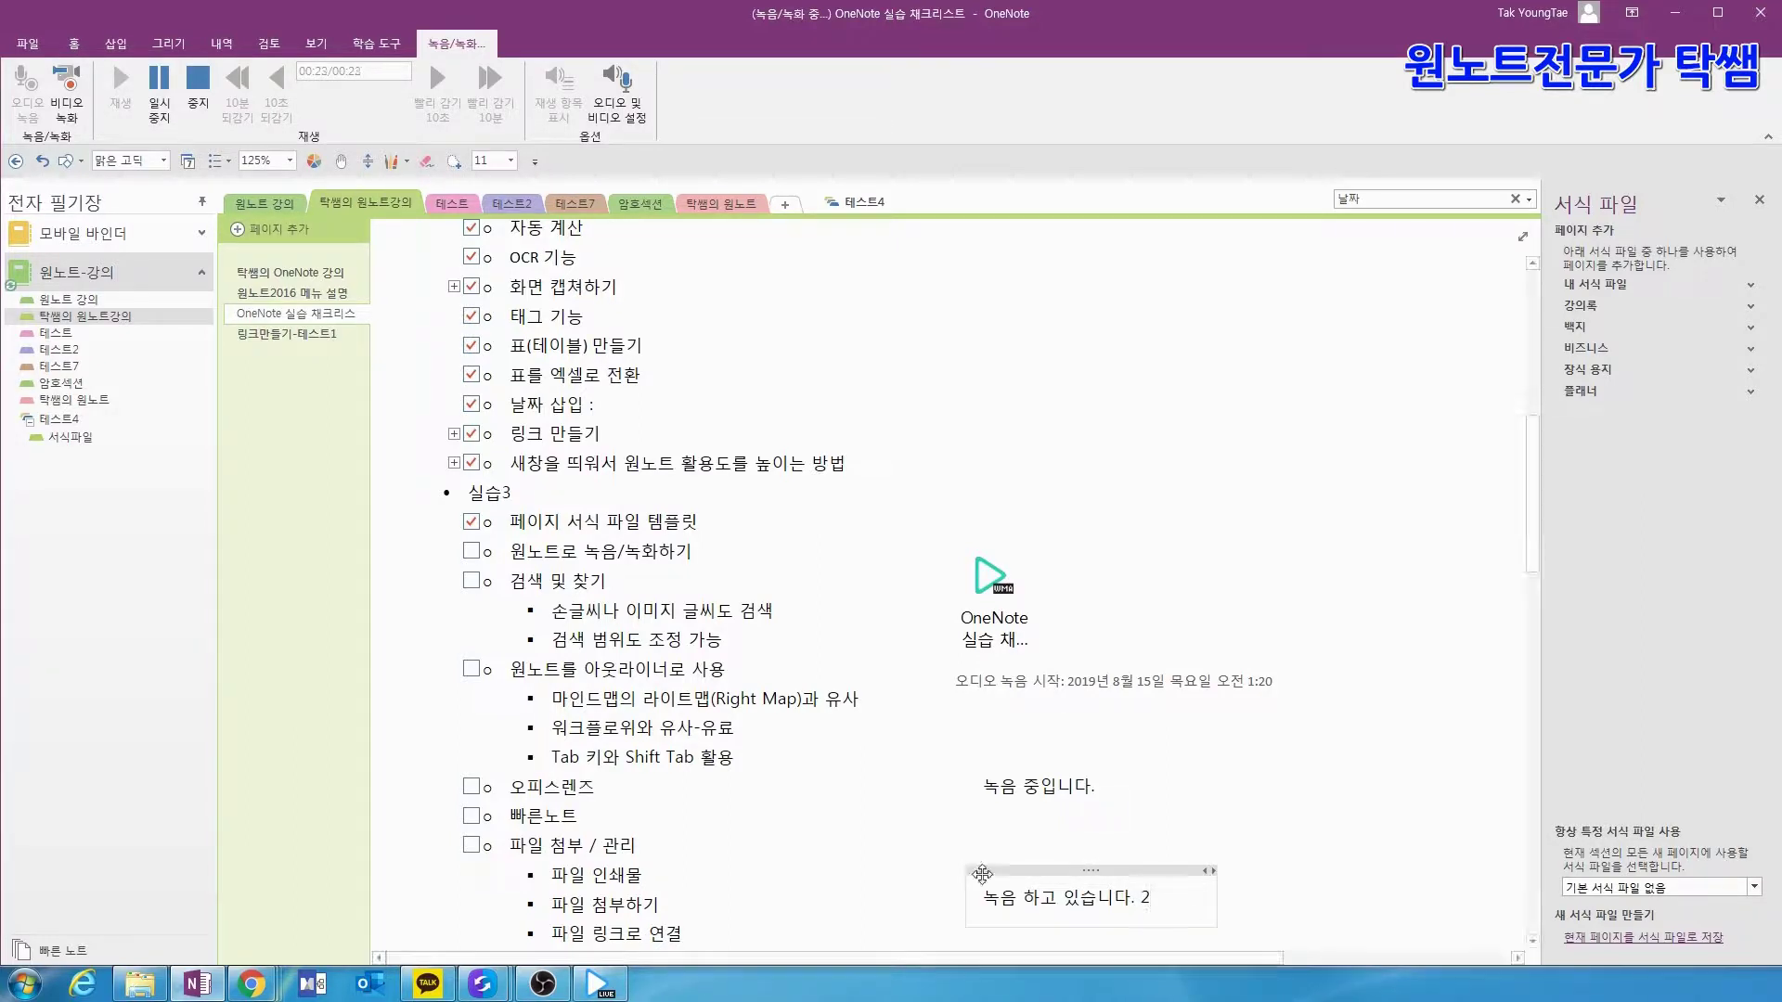
- Add a third note reading "녹음3번입니다." to the right of the recording and stop the audio recording
{"action": "left_click", "coordinate": [1399, 722]}
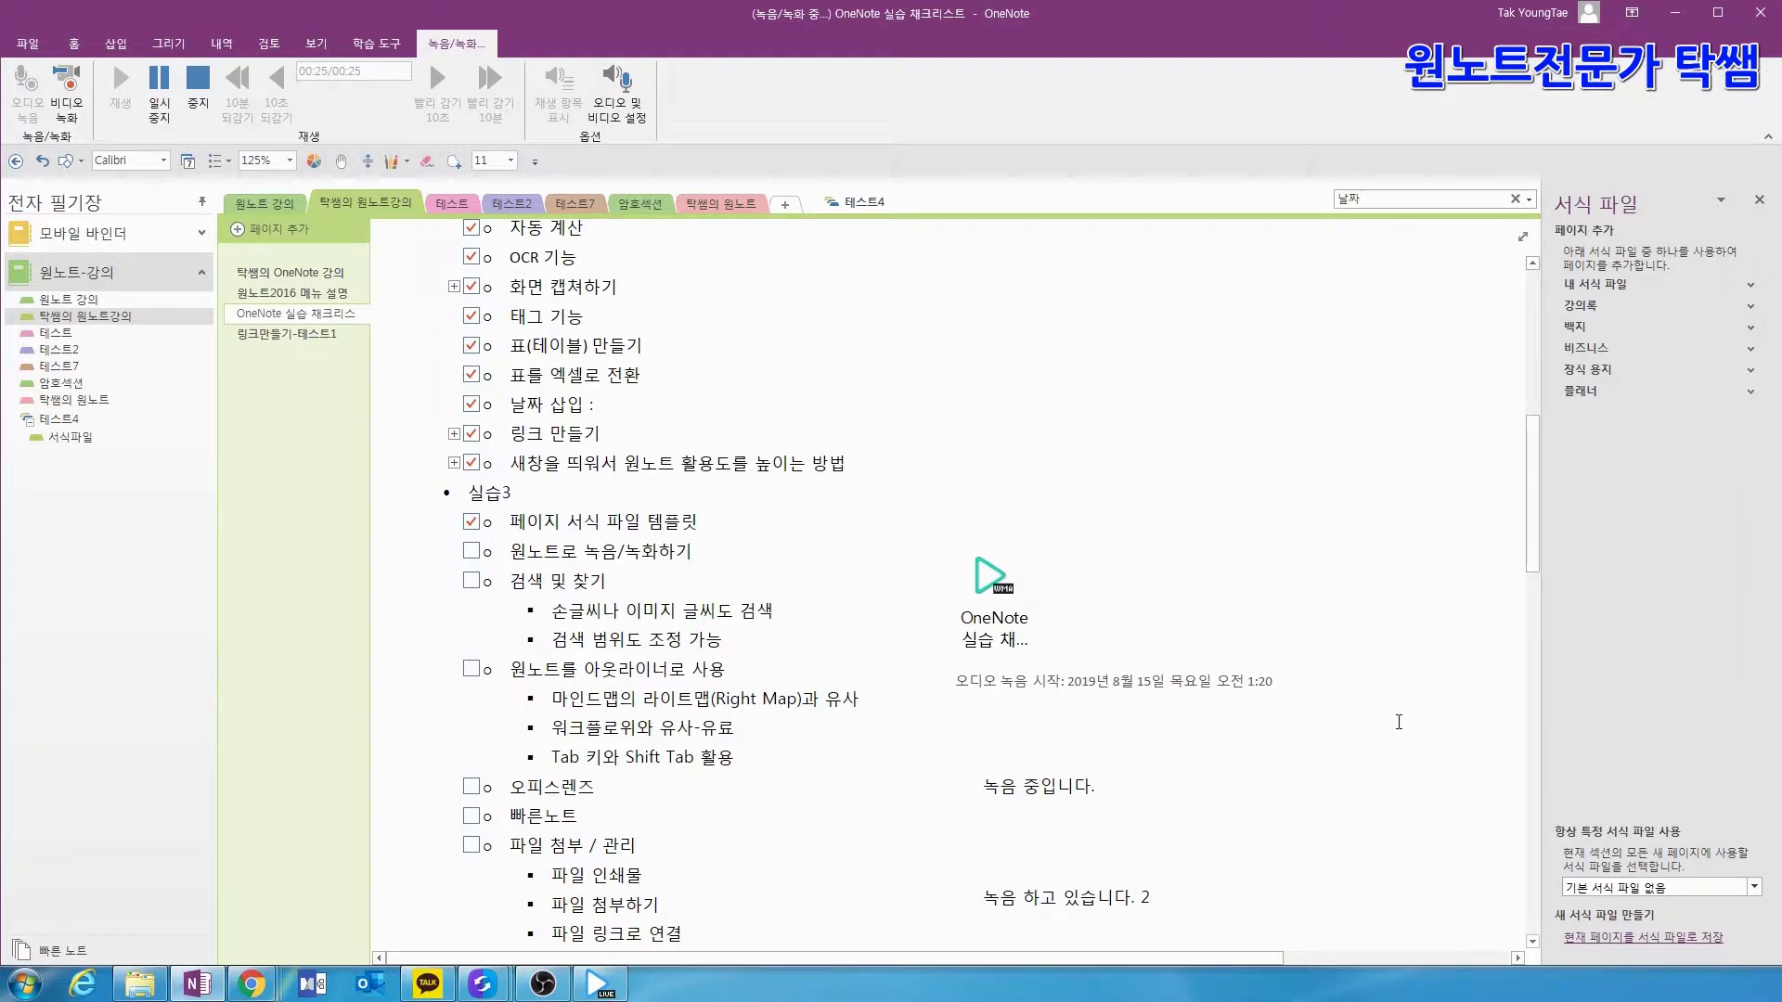
{"action": "type", "text": "녹음"}
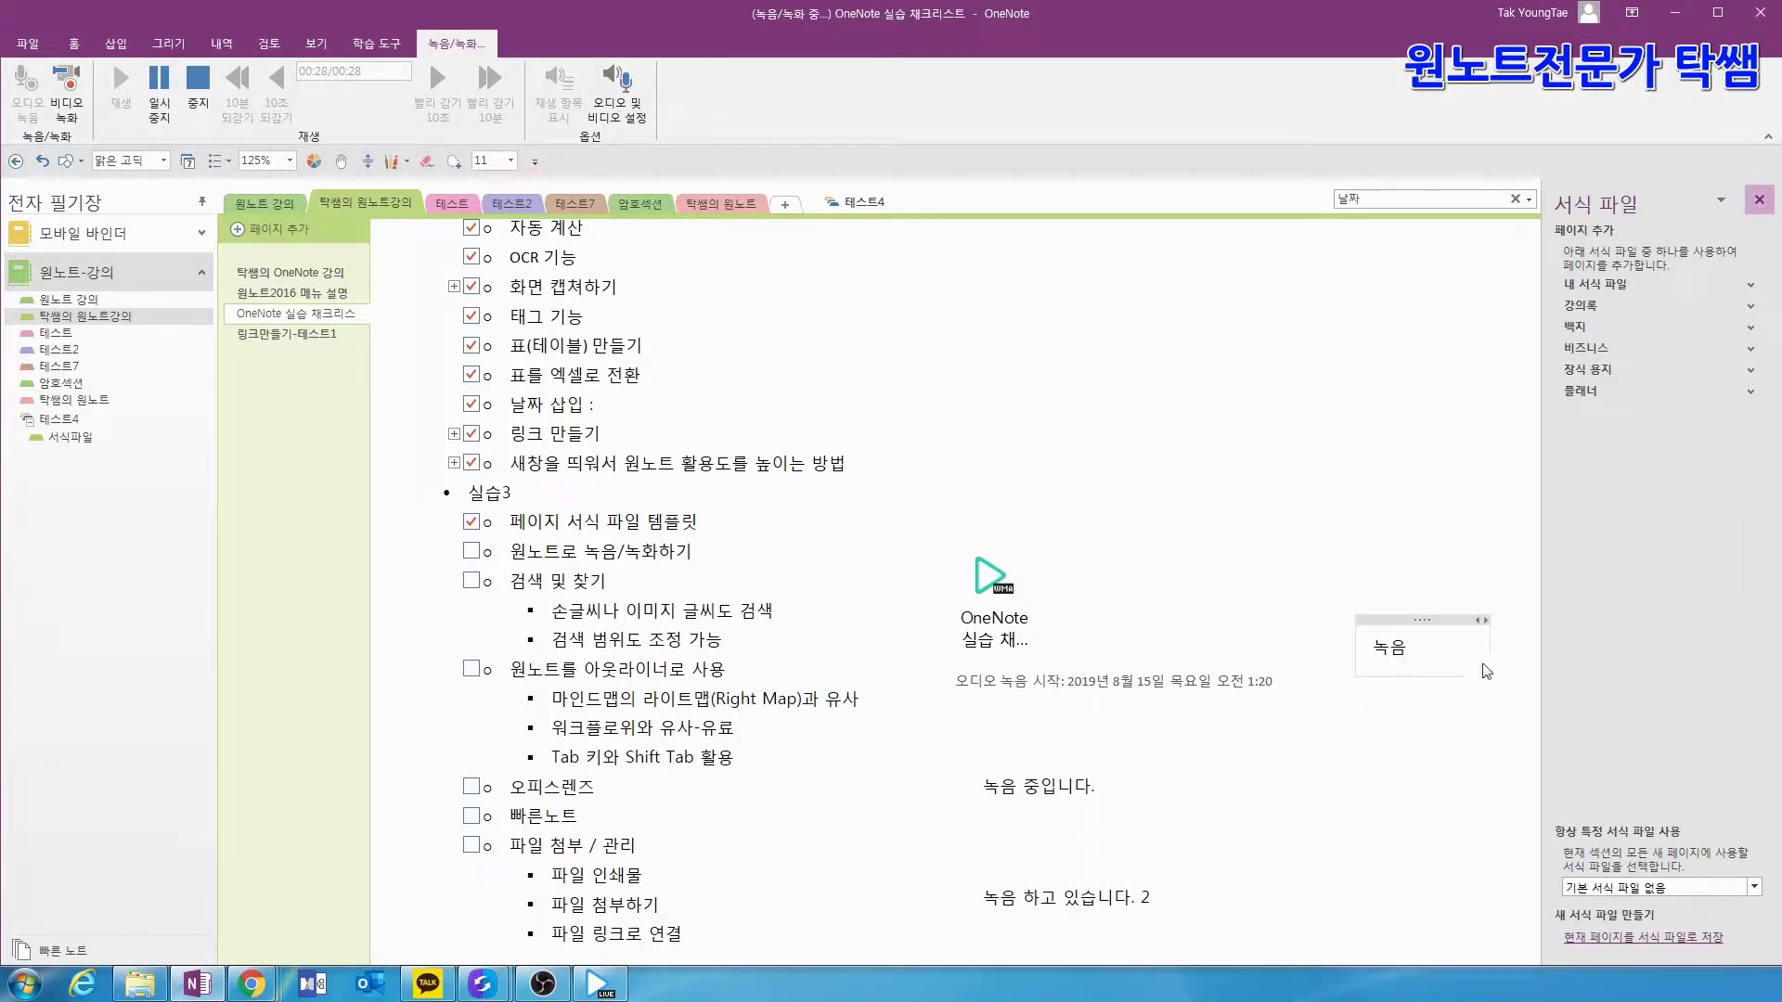
{"action": "left_click", "coordinate": [1434, 649]}
{"action": "type", "text": "3번입"}
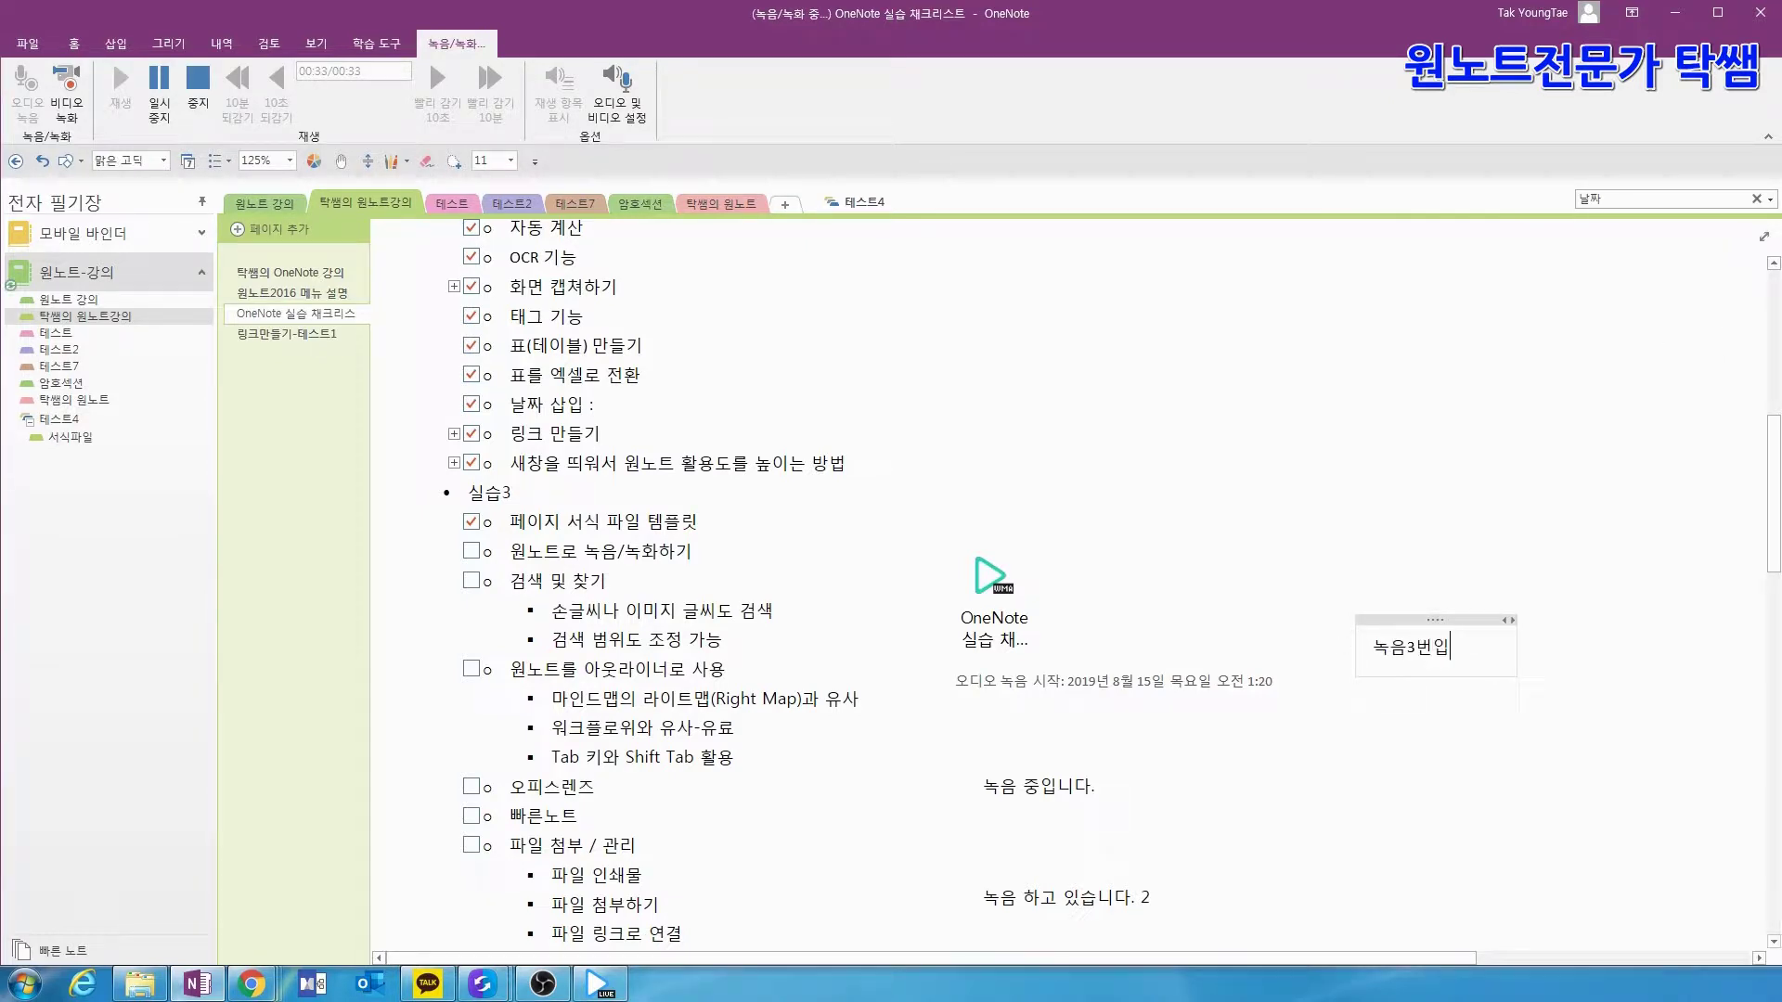
{"action": "type", "text": "니다."}
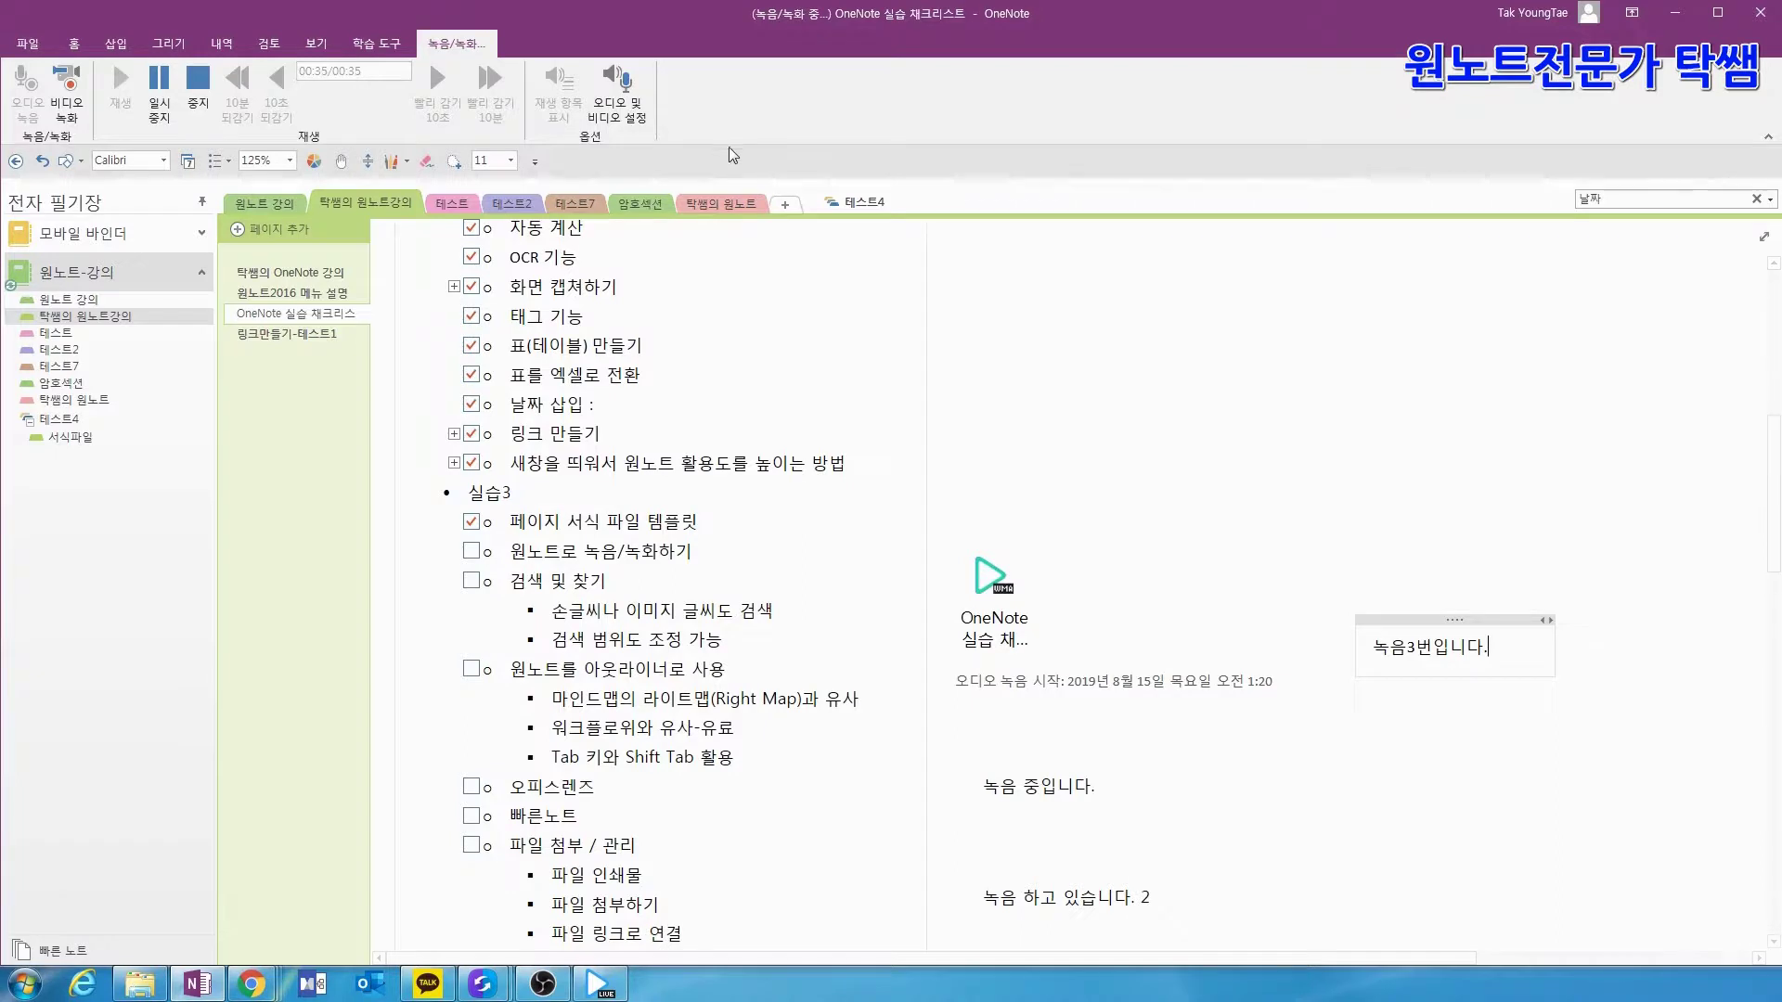
{"action": "left_click", "coordinate": [196, 83]}
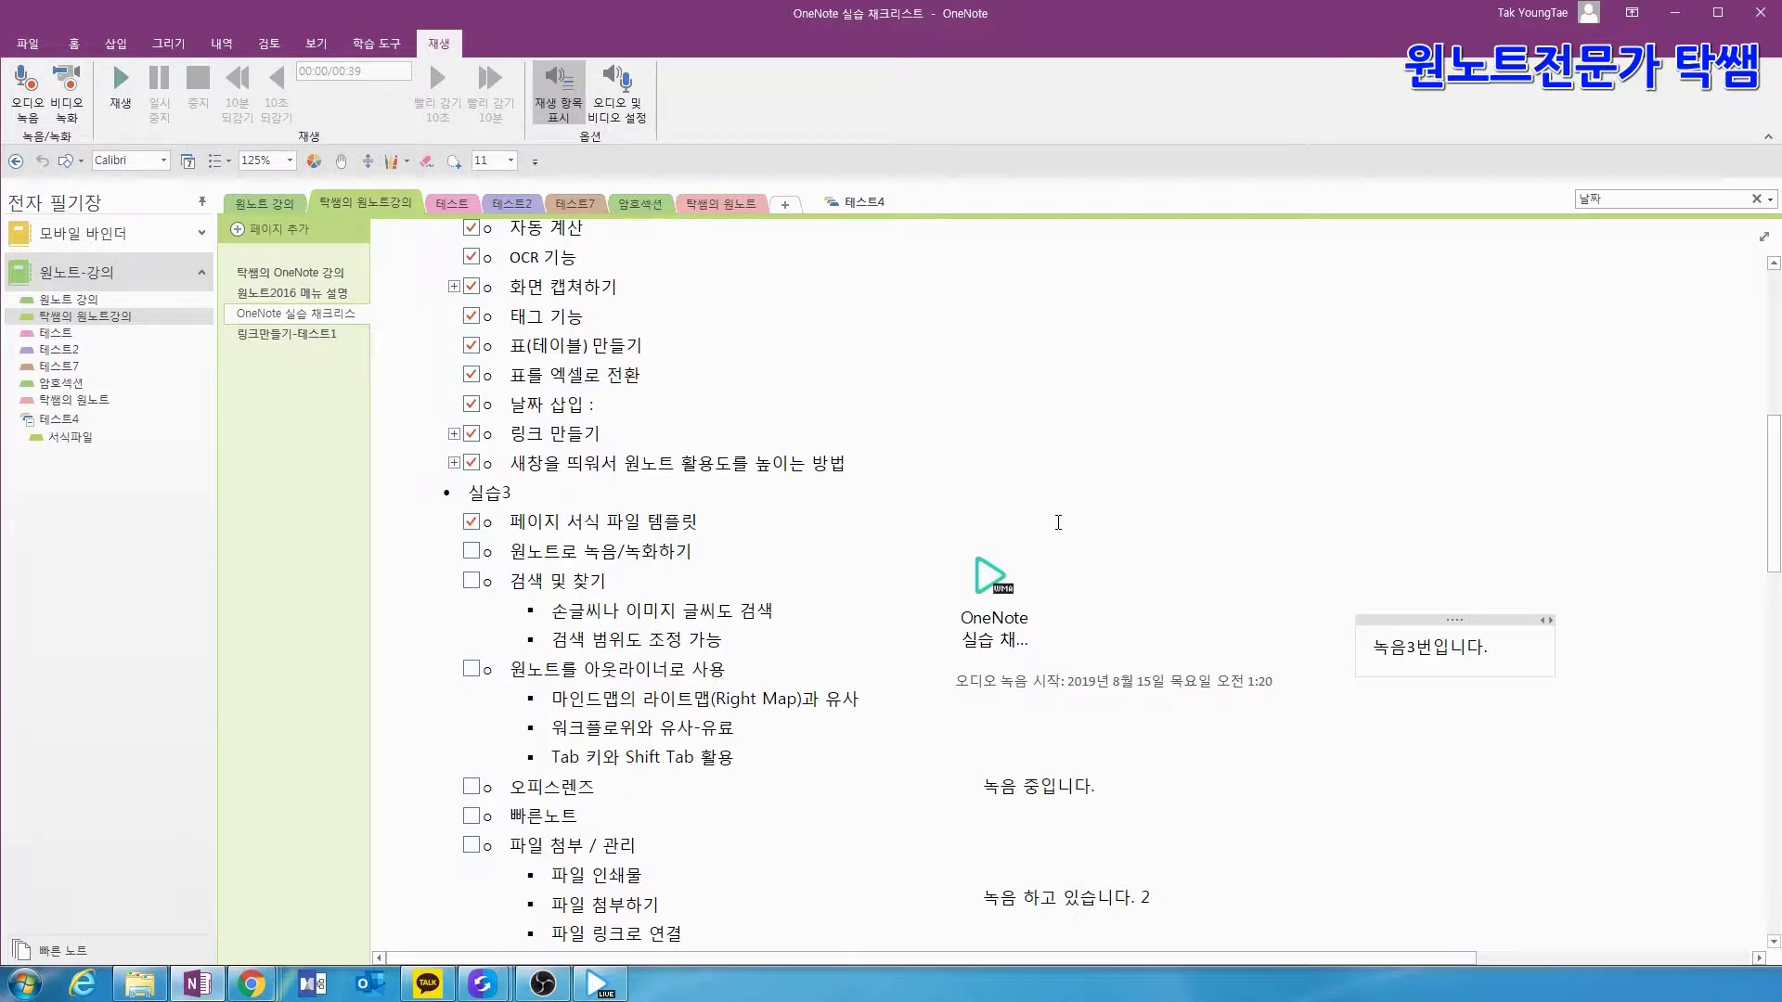
- Play back the audio from the recording itself and from the moment linked to the "녹음 하고 있습니다. 2" note
{"action": "left_click", "coordinate": [987, 583]}
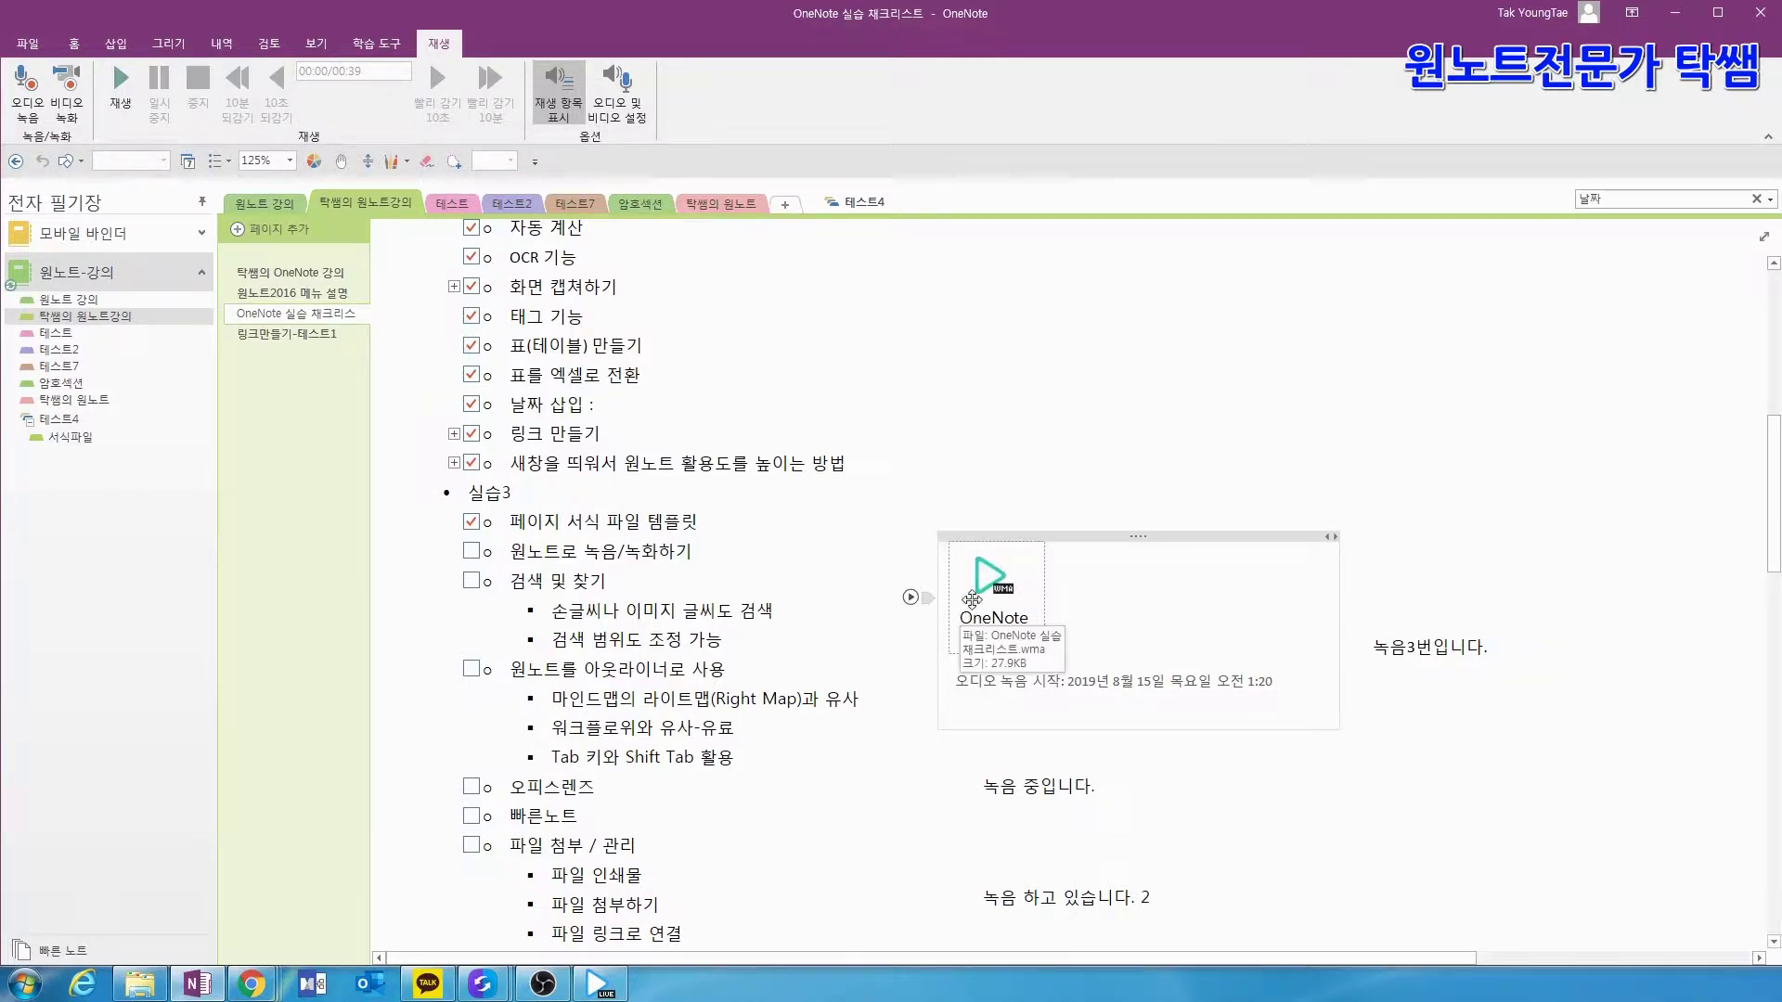
{"action": "left_click", "coordinate": [909, 598]}
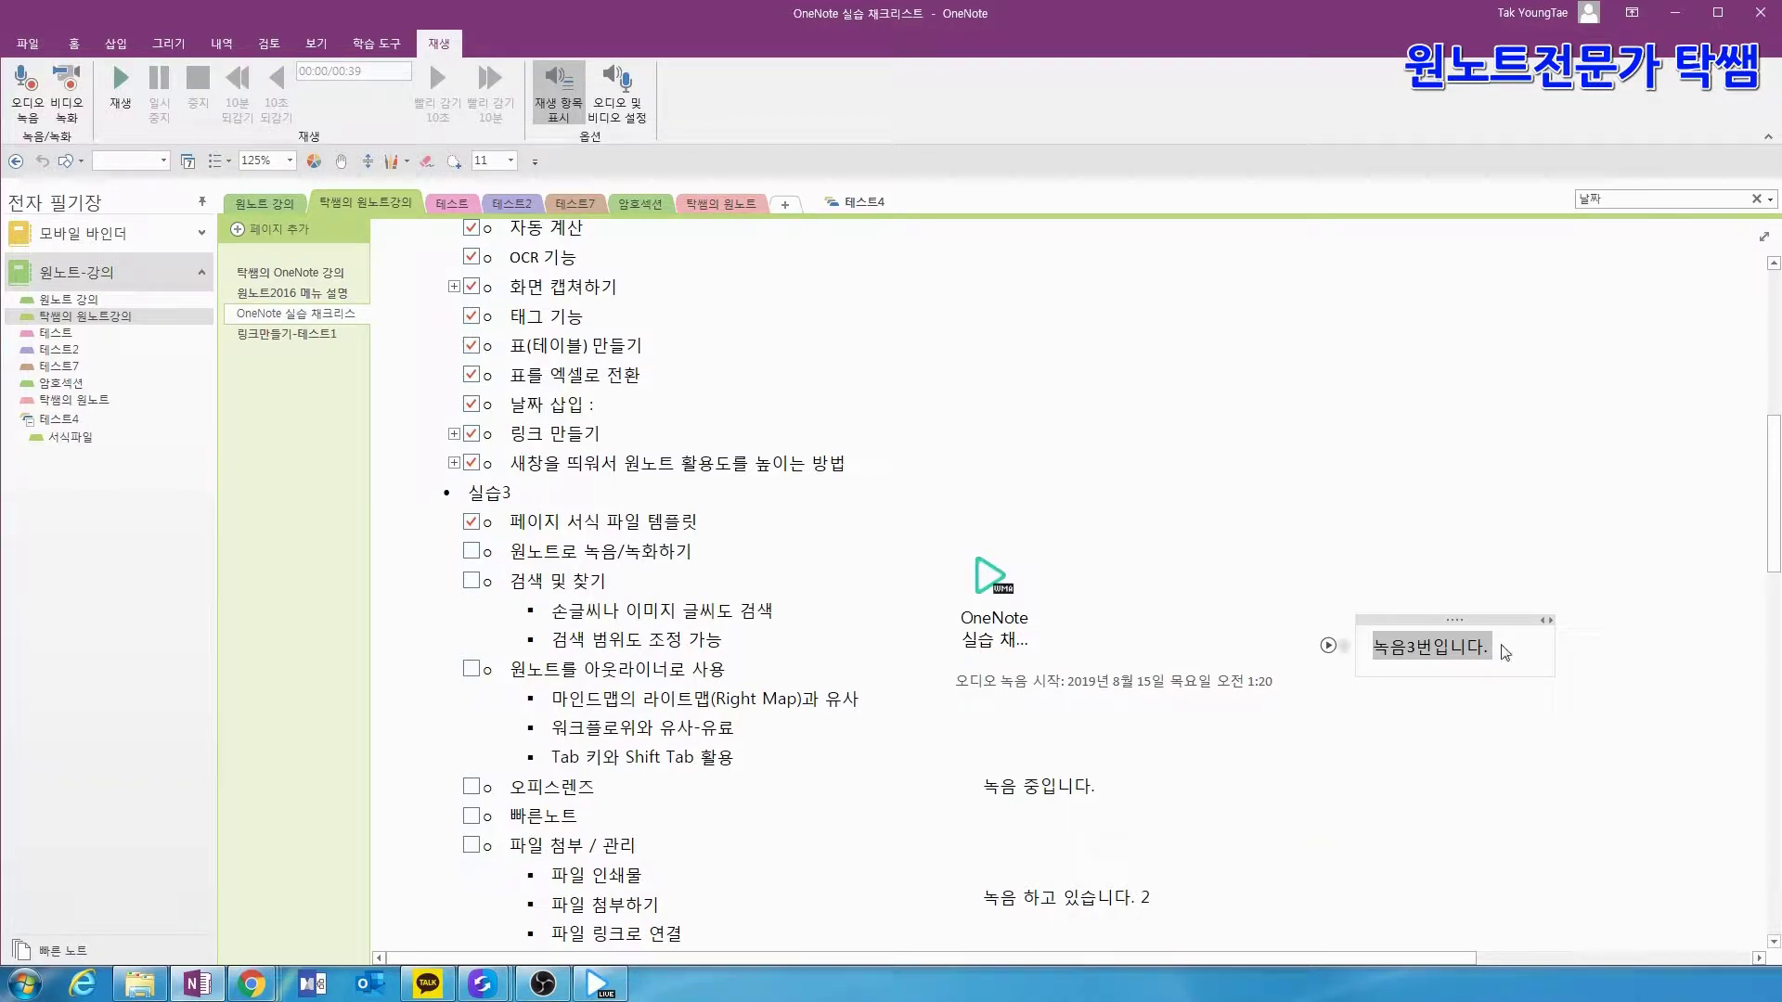
{"action": "left_click", "coordinate": [1173, 494]}
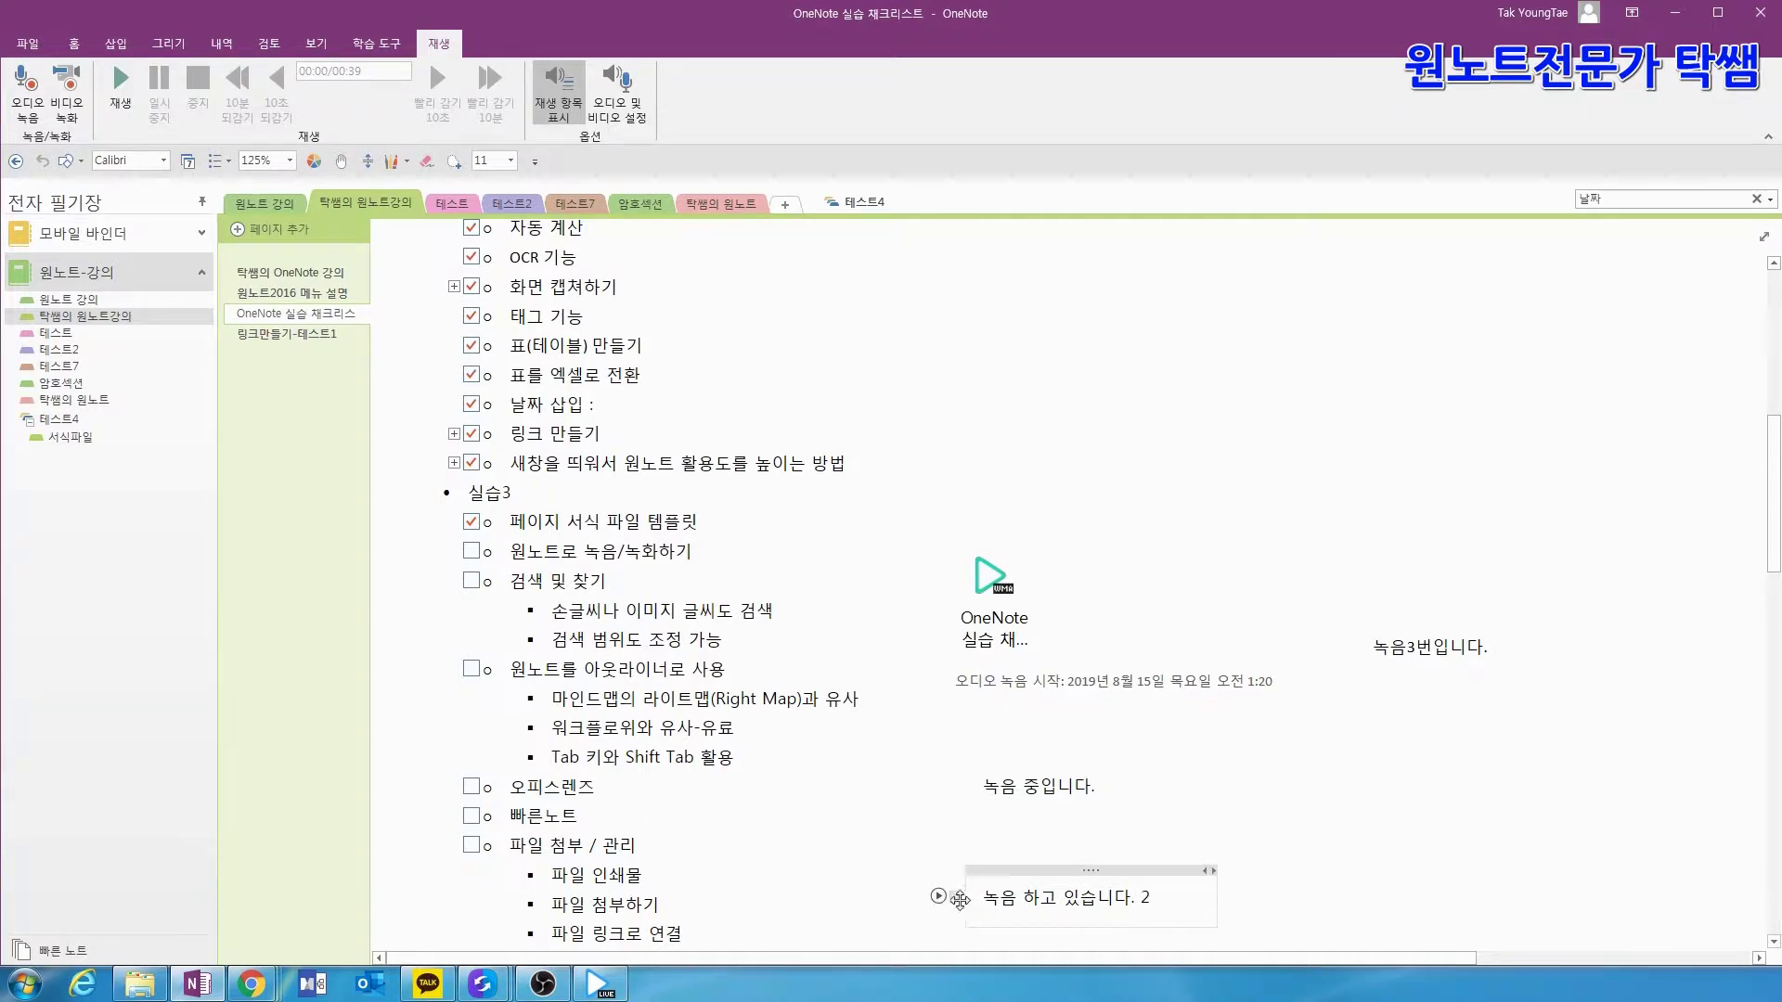
{"action": "left_click", "coordinate": [939, 897]}
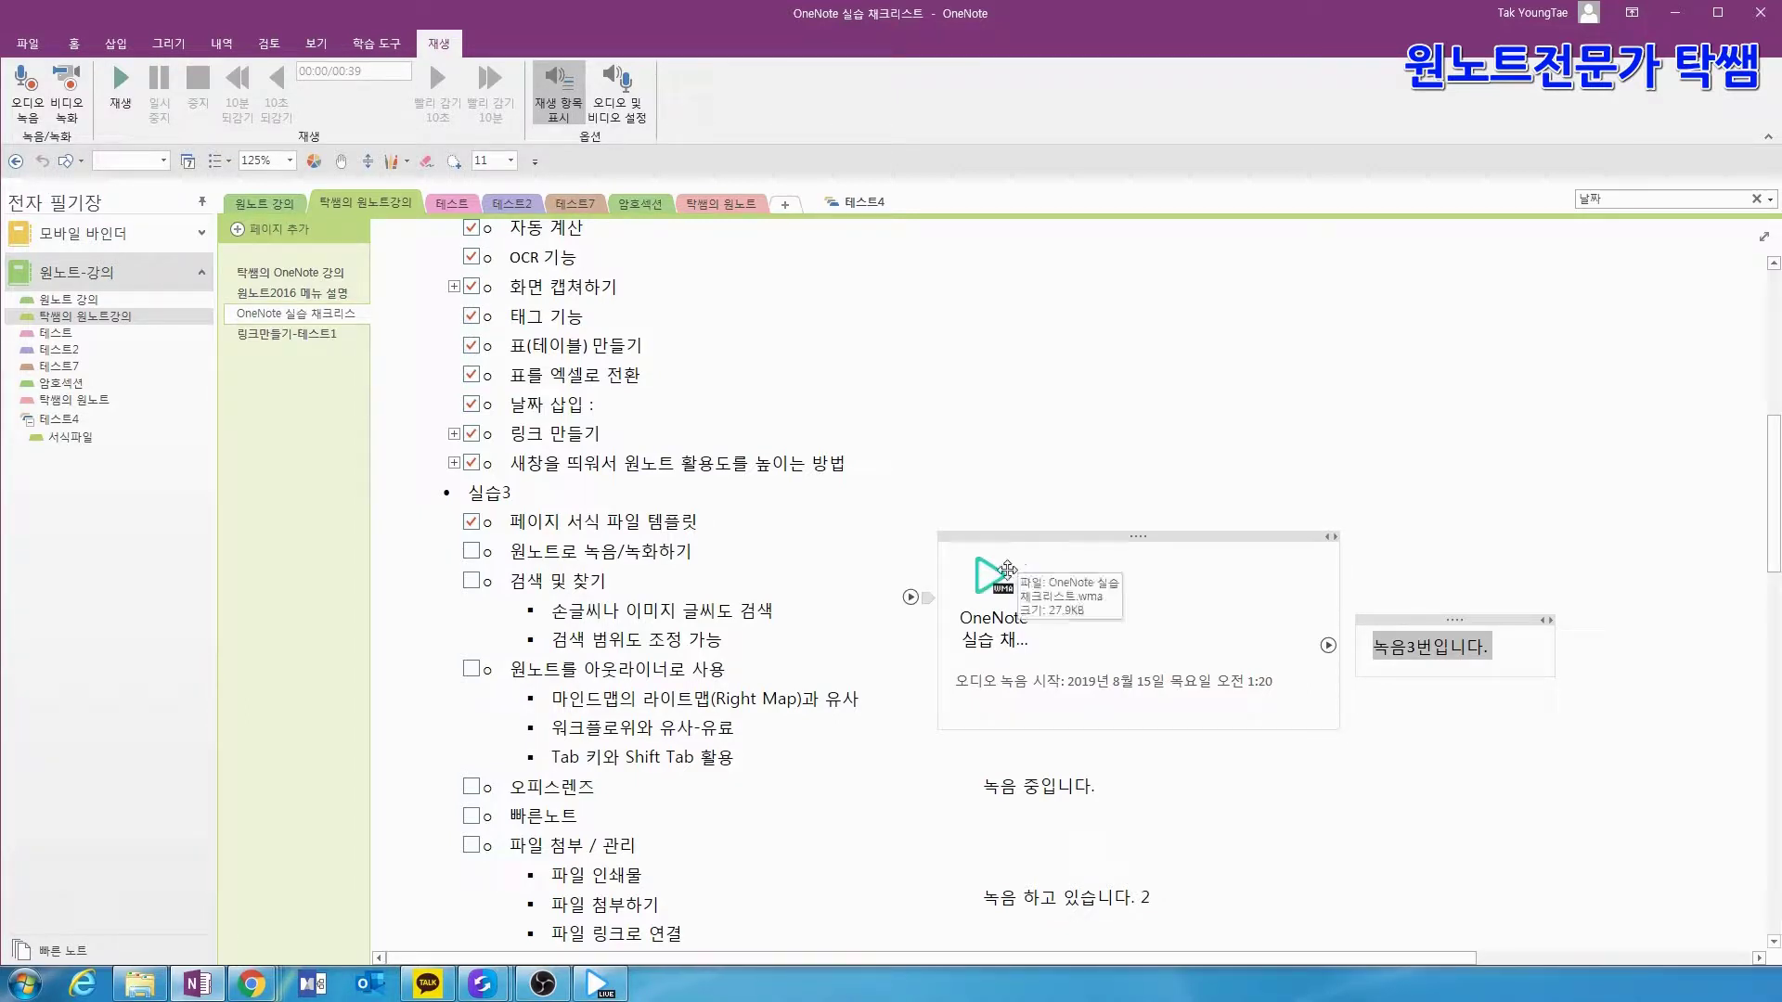
{"action": "left_click", "coordinate": [983, 791]}
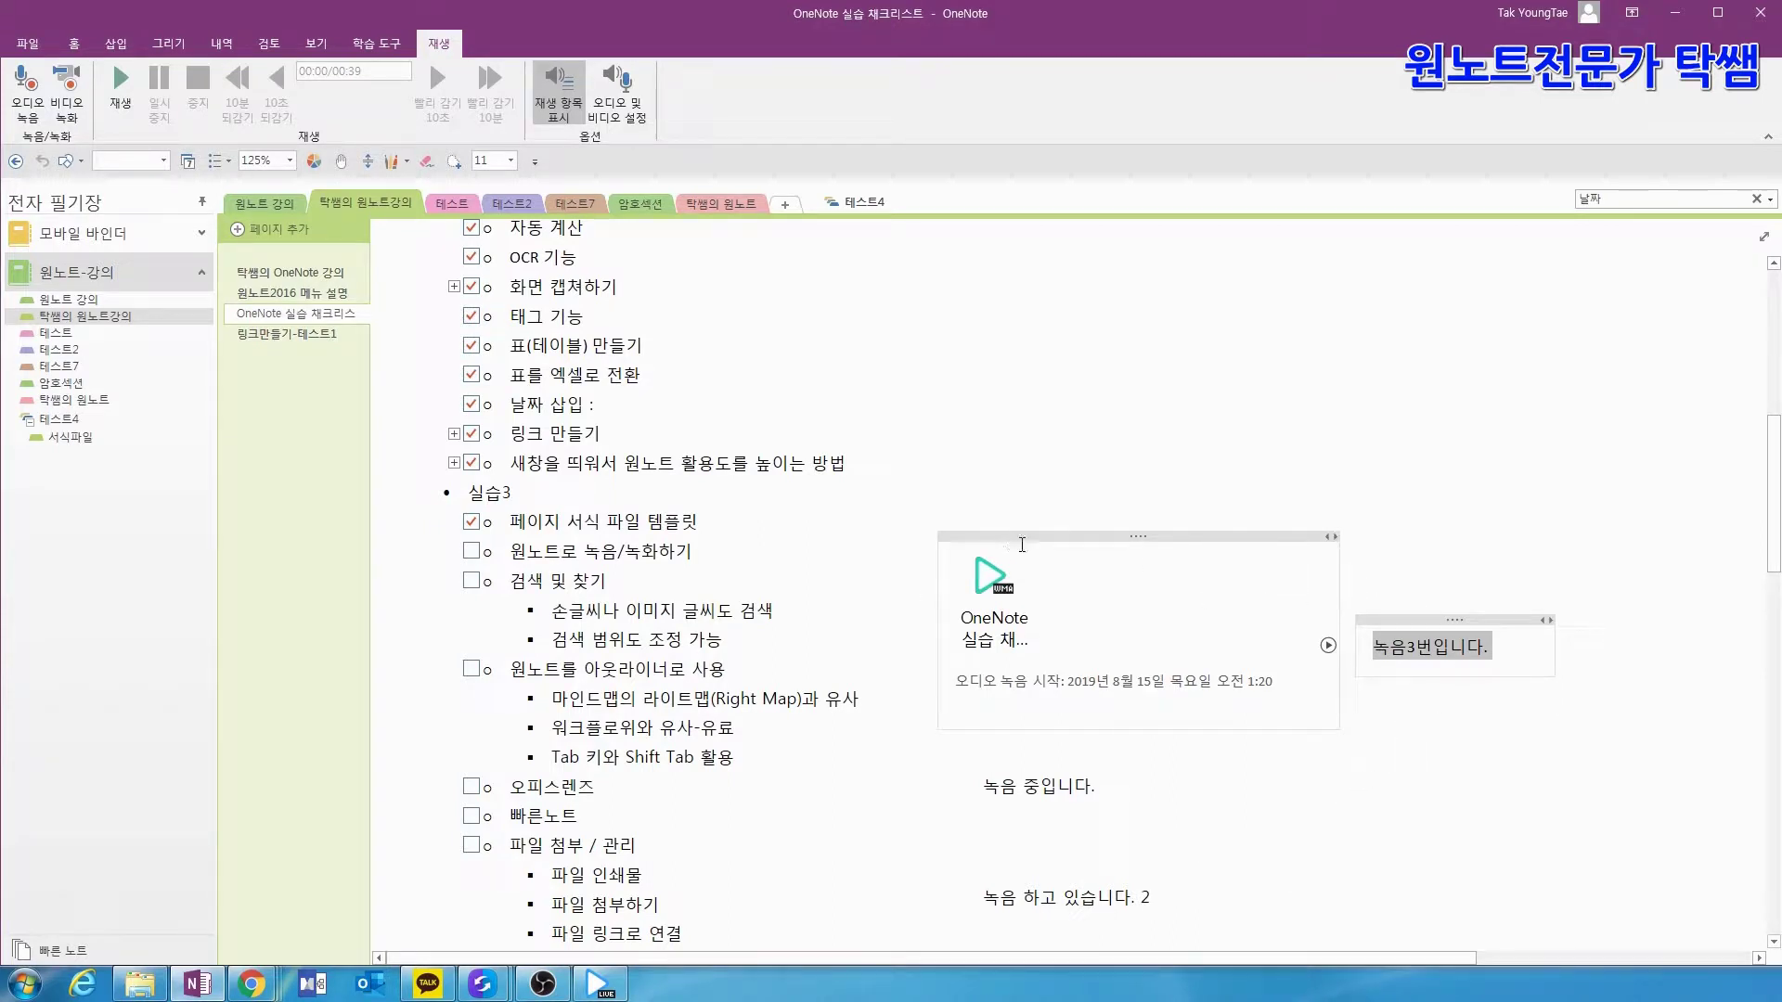
- Delete the audio recording and the three notes written beside the checklist
{"action": "left_click", "coordinate": [1025, 541]}
{"action": "key", "text": "Delete"}
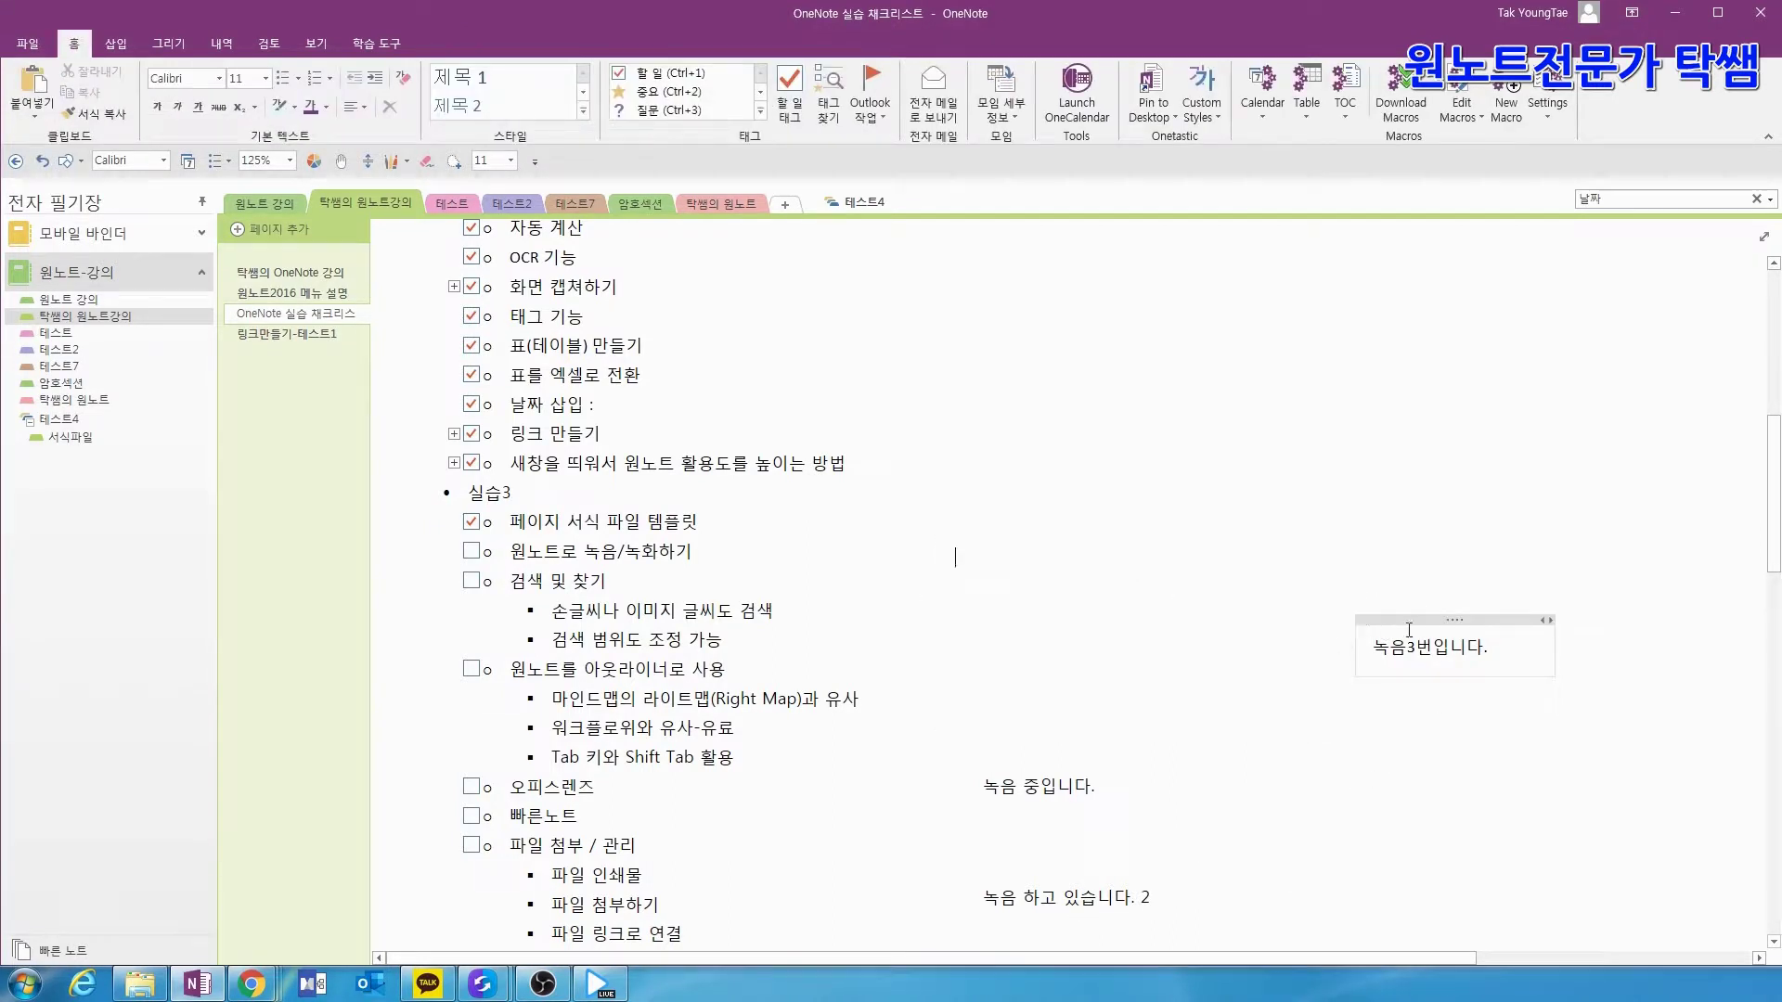
{"action": "left_click", "coordinate": [1413, 620]}
{"action": "key", "text": "Delete"}
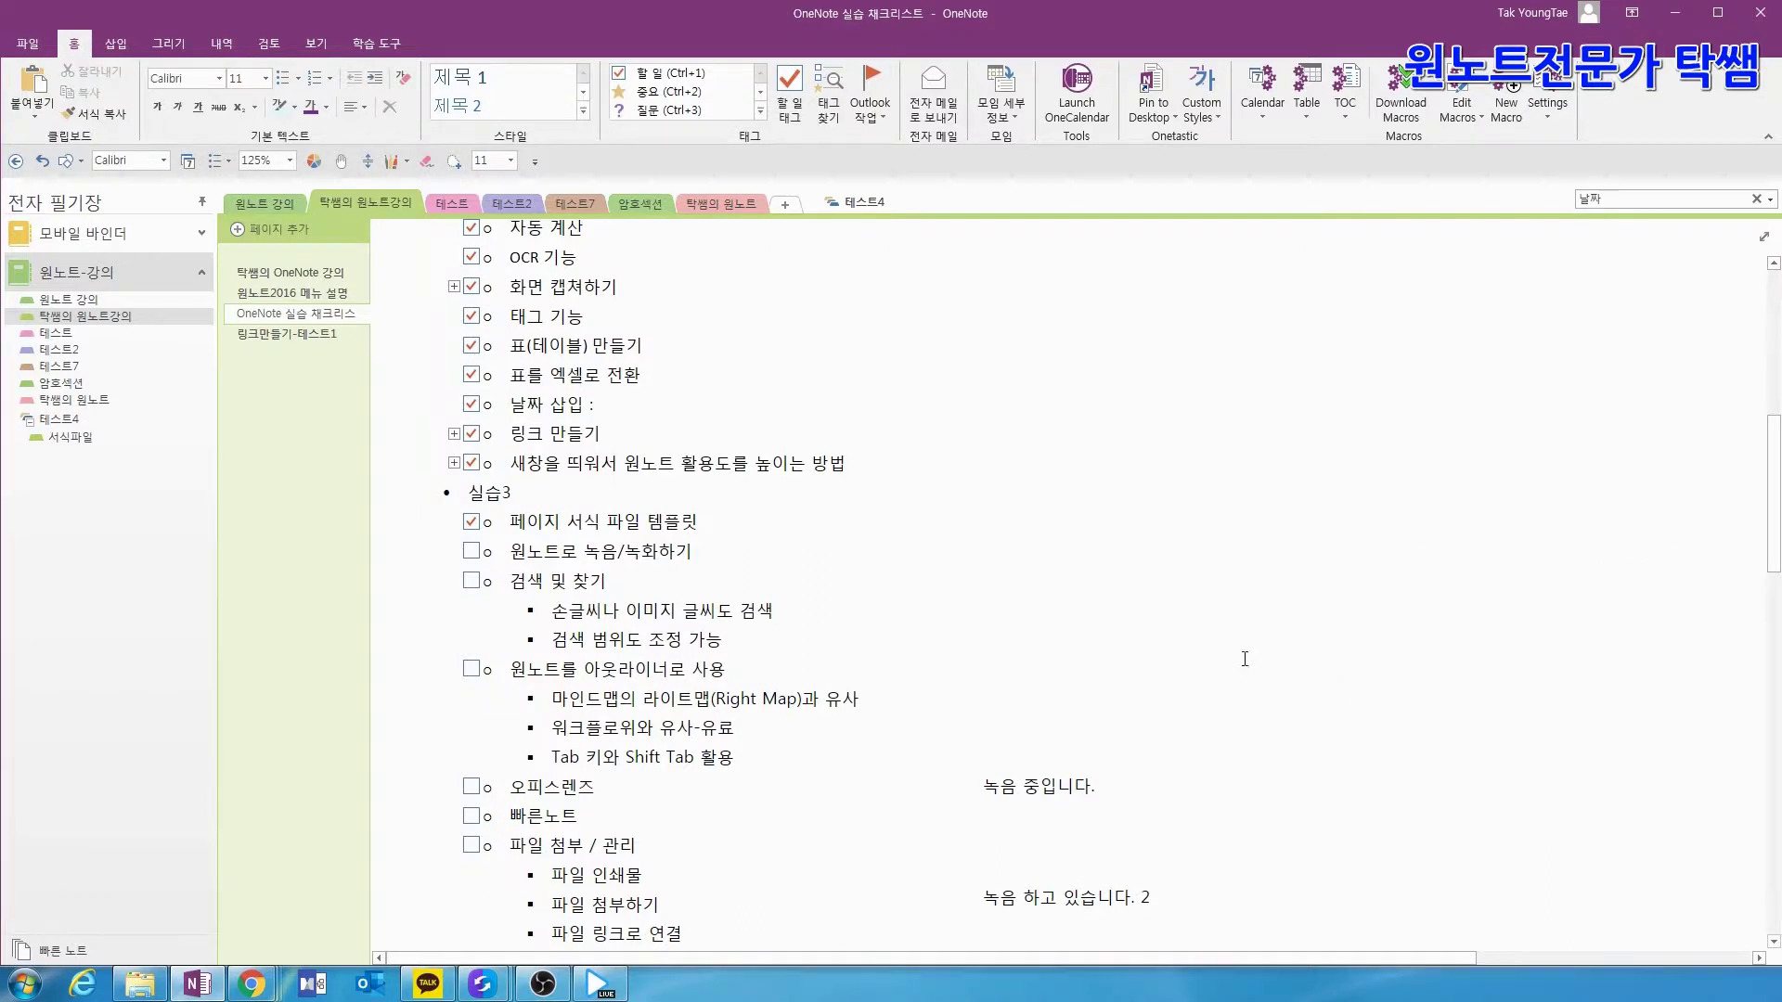
{"action": "left_click", "coordinate": [1067, 759]}
{"action": "key", "text": "Delete"}
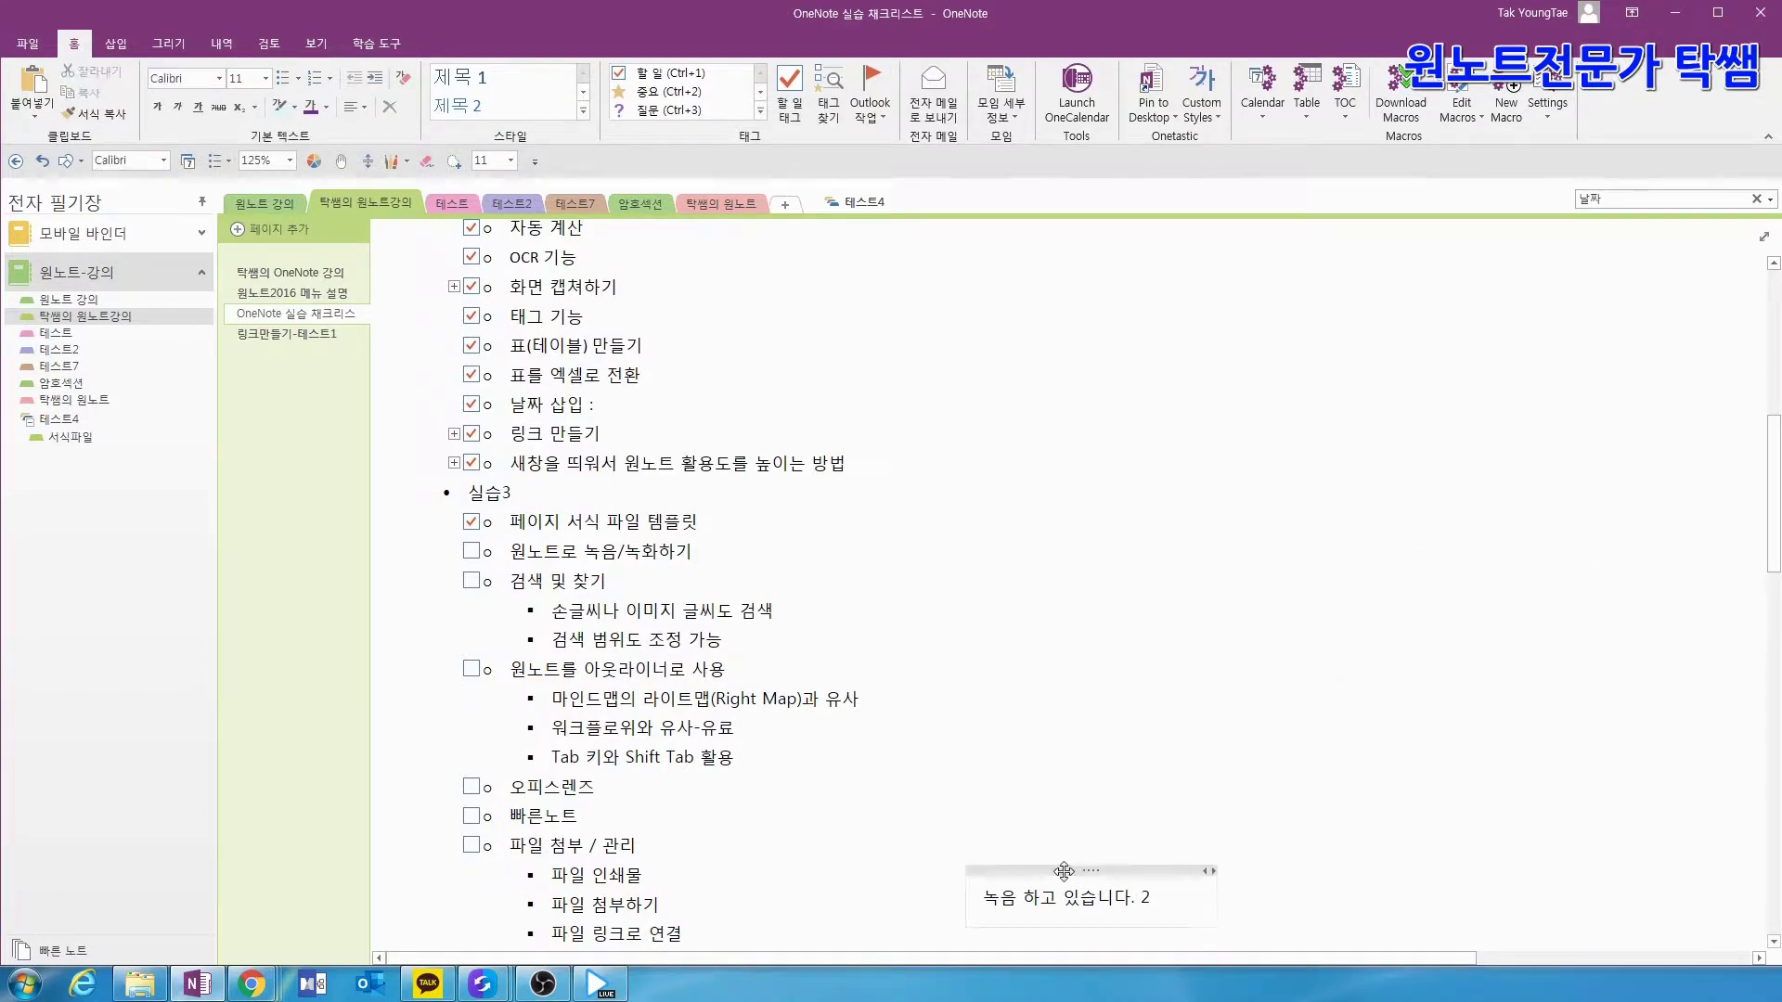
{"action": "left_click", "coordinate": [1068, 870]}
{"action": "key", "text": "Delete"}
- Mark the "원노트로 녹음/녹화하기" checklist item under 실습3 as completed
{"action": "scroll", "coordinate": [866, 577], "scroll_direction": "down", "scroll_amount": 2}
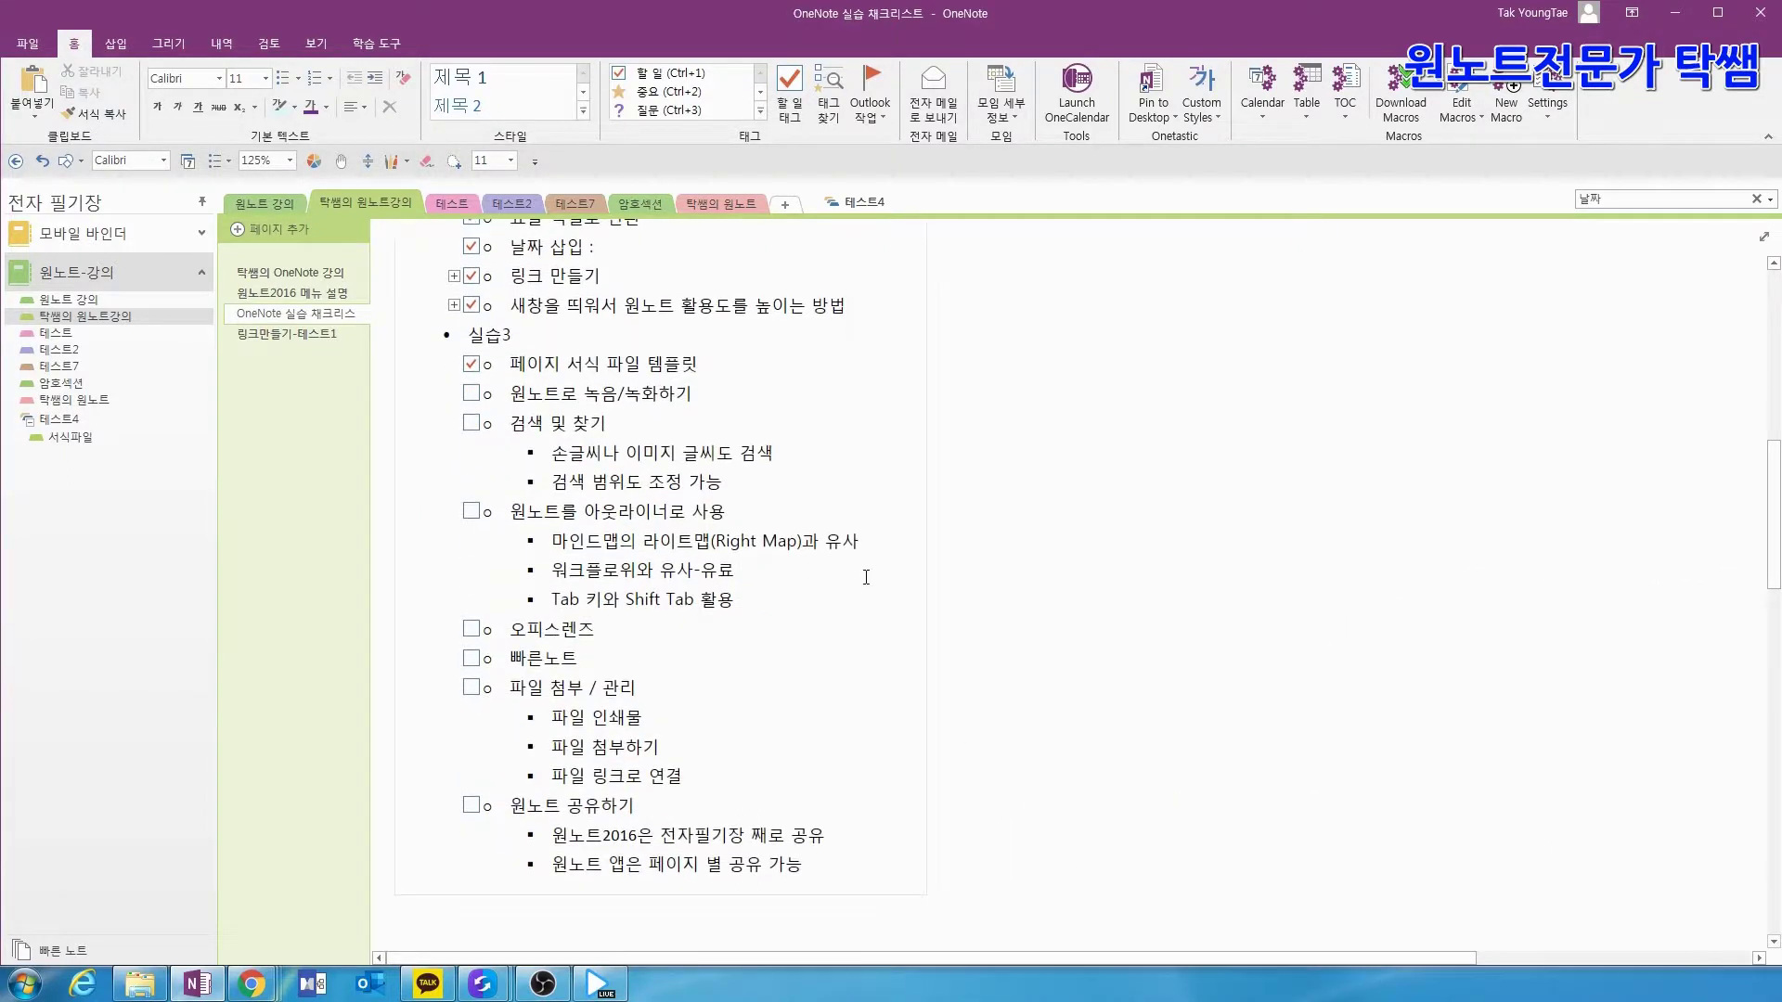
{"action": "scroll", "coordinate": [684, 488], "scroll_direction": "up", "scroll_amount": 1}
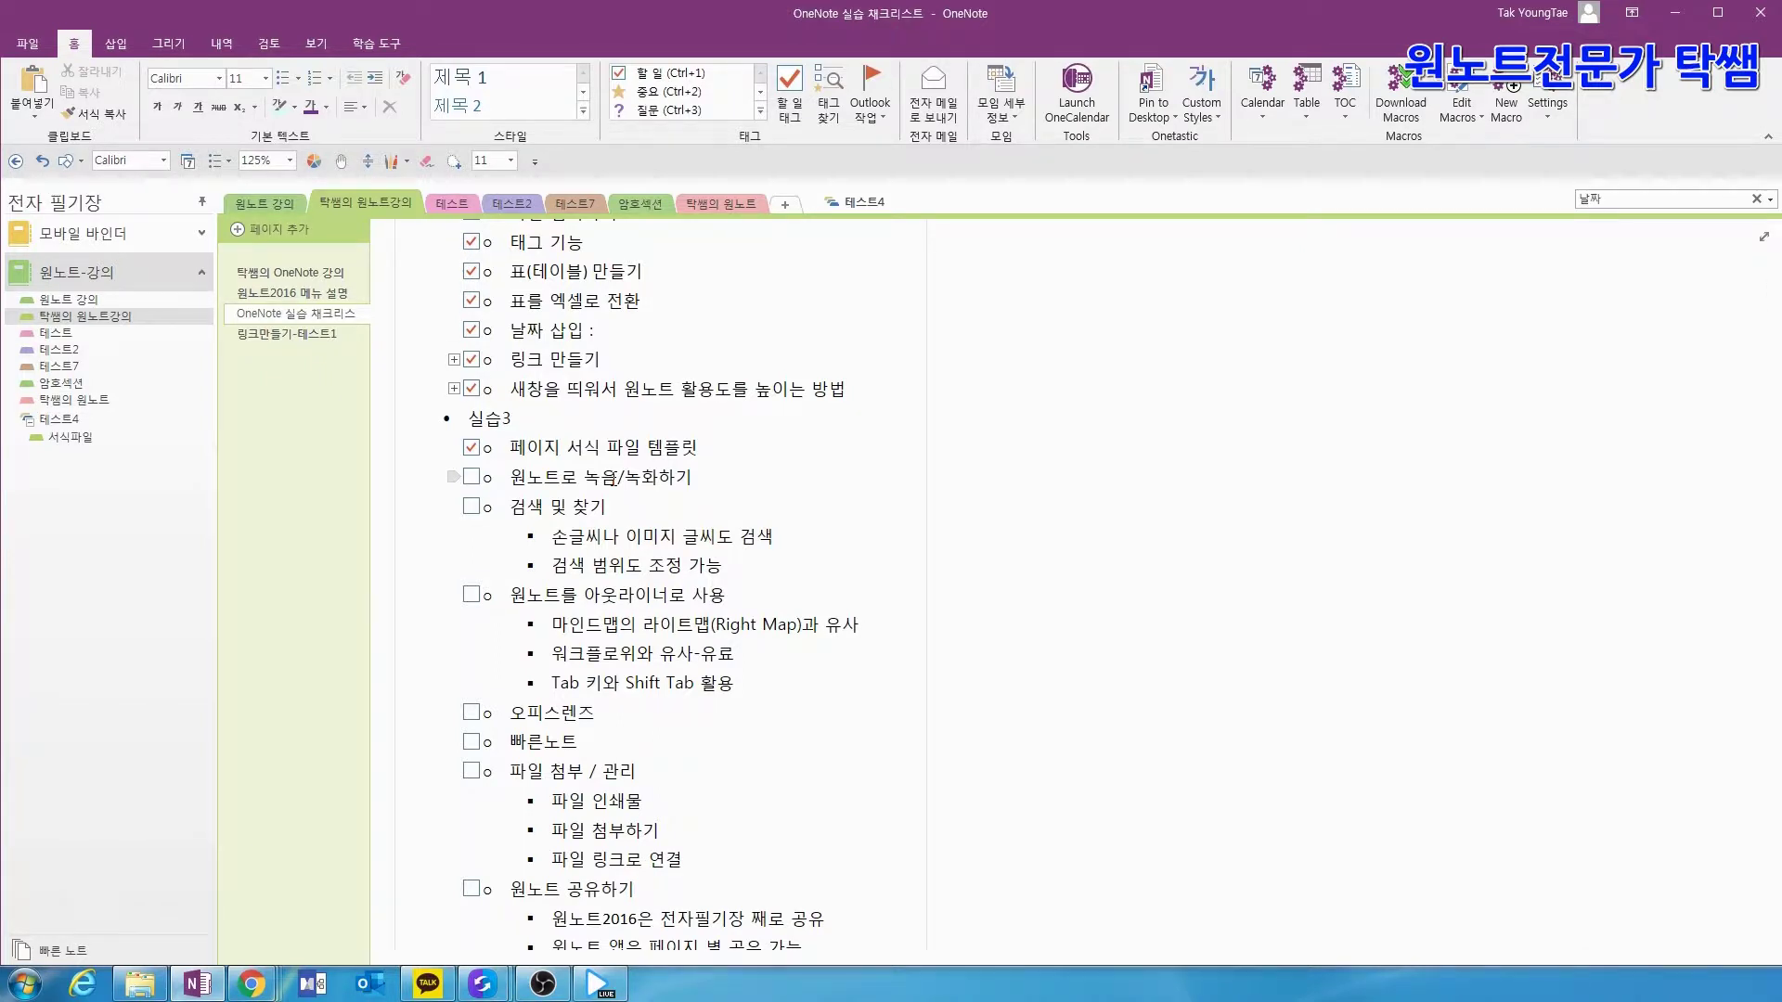
{"action": "left_click", "coordinate": [471, 478]}
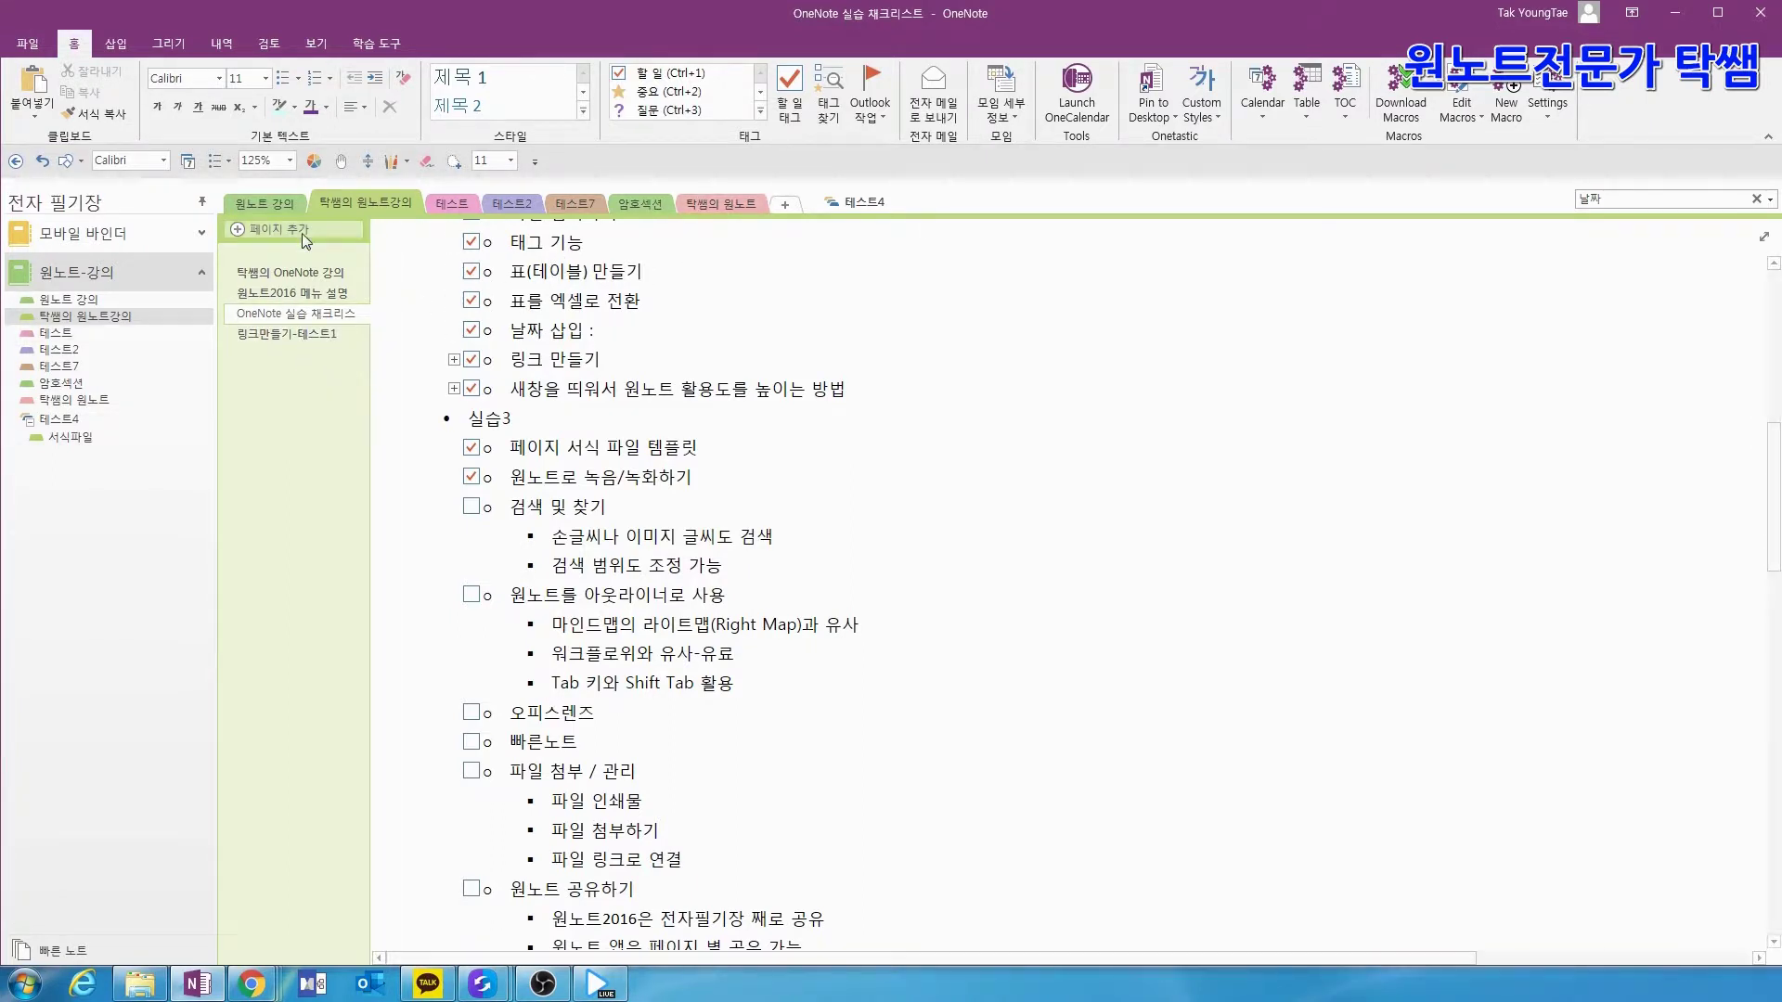
- Add a new page to the section and capture the news article paragraph beginning "매체에 따르면" from Chrome as a screen clipping
{"action": "left_click", "coordinate": [264, 230]}
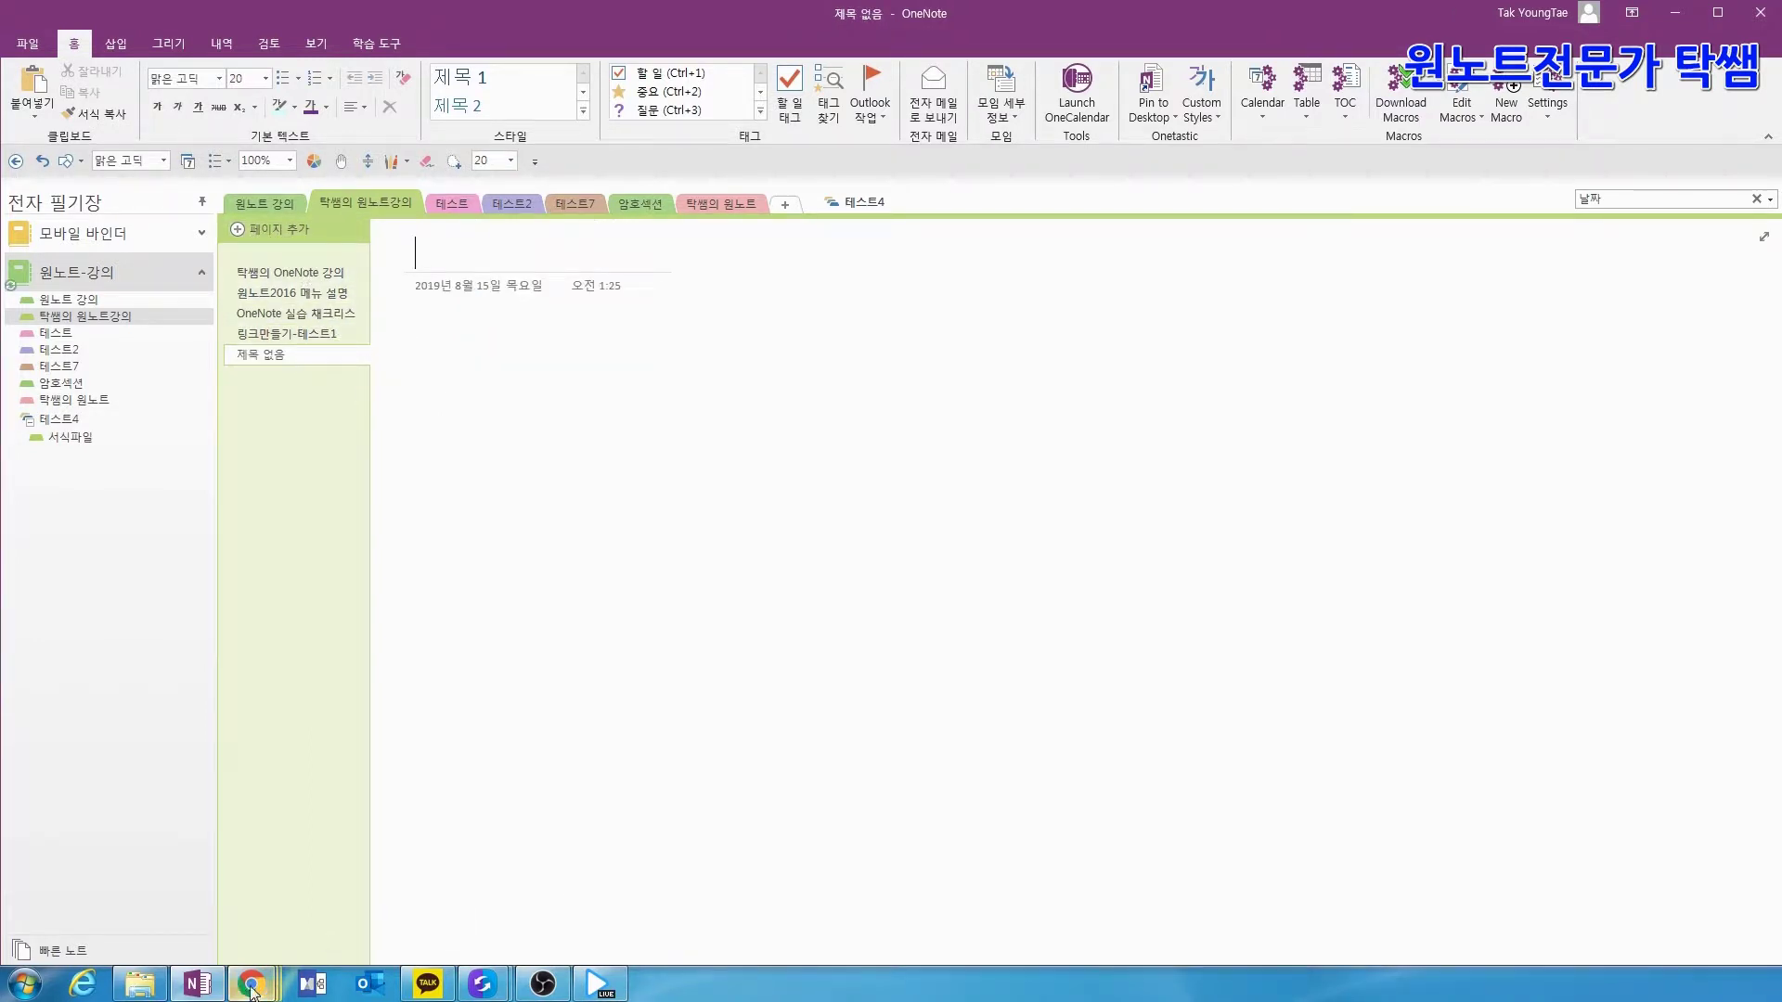
{"action": "mouse_move", "coordinate": [250, 982]}
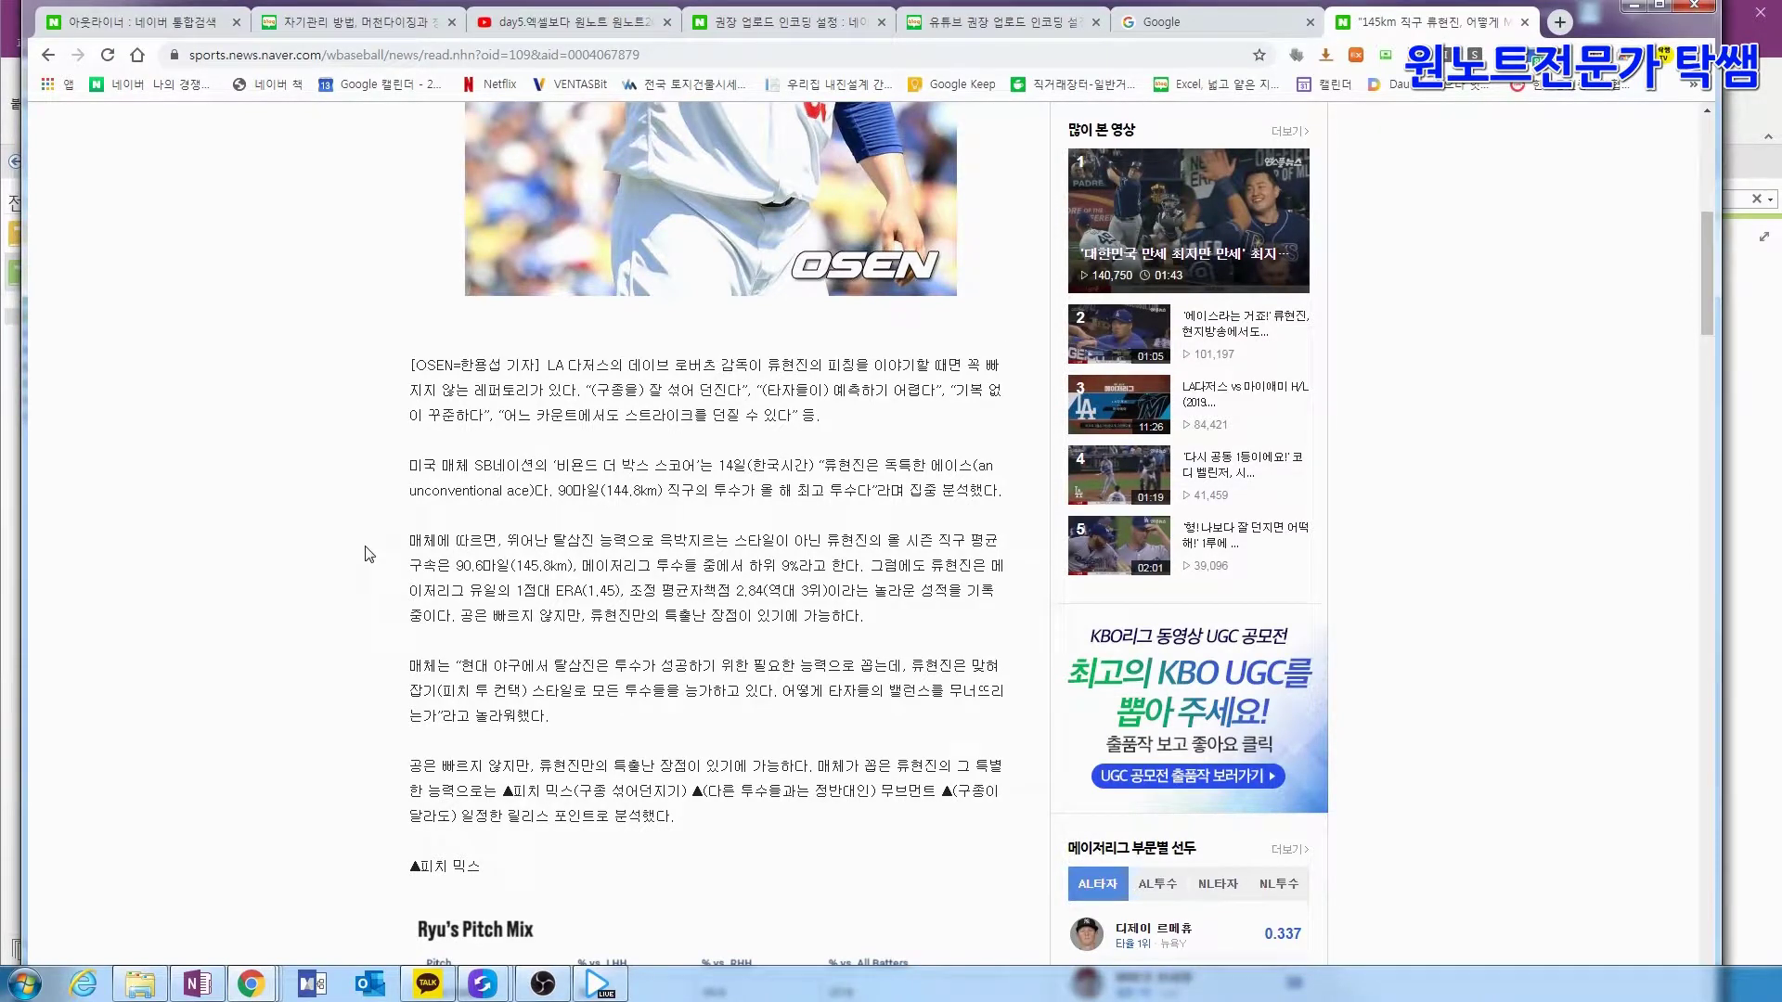
{"action": "left_click_drag", "start_coordinate": [1588, 22], "coordinate": [1630, 52]}
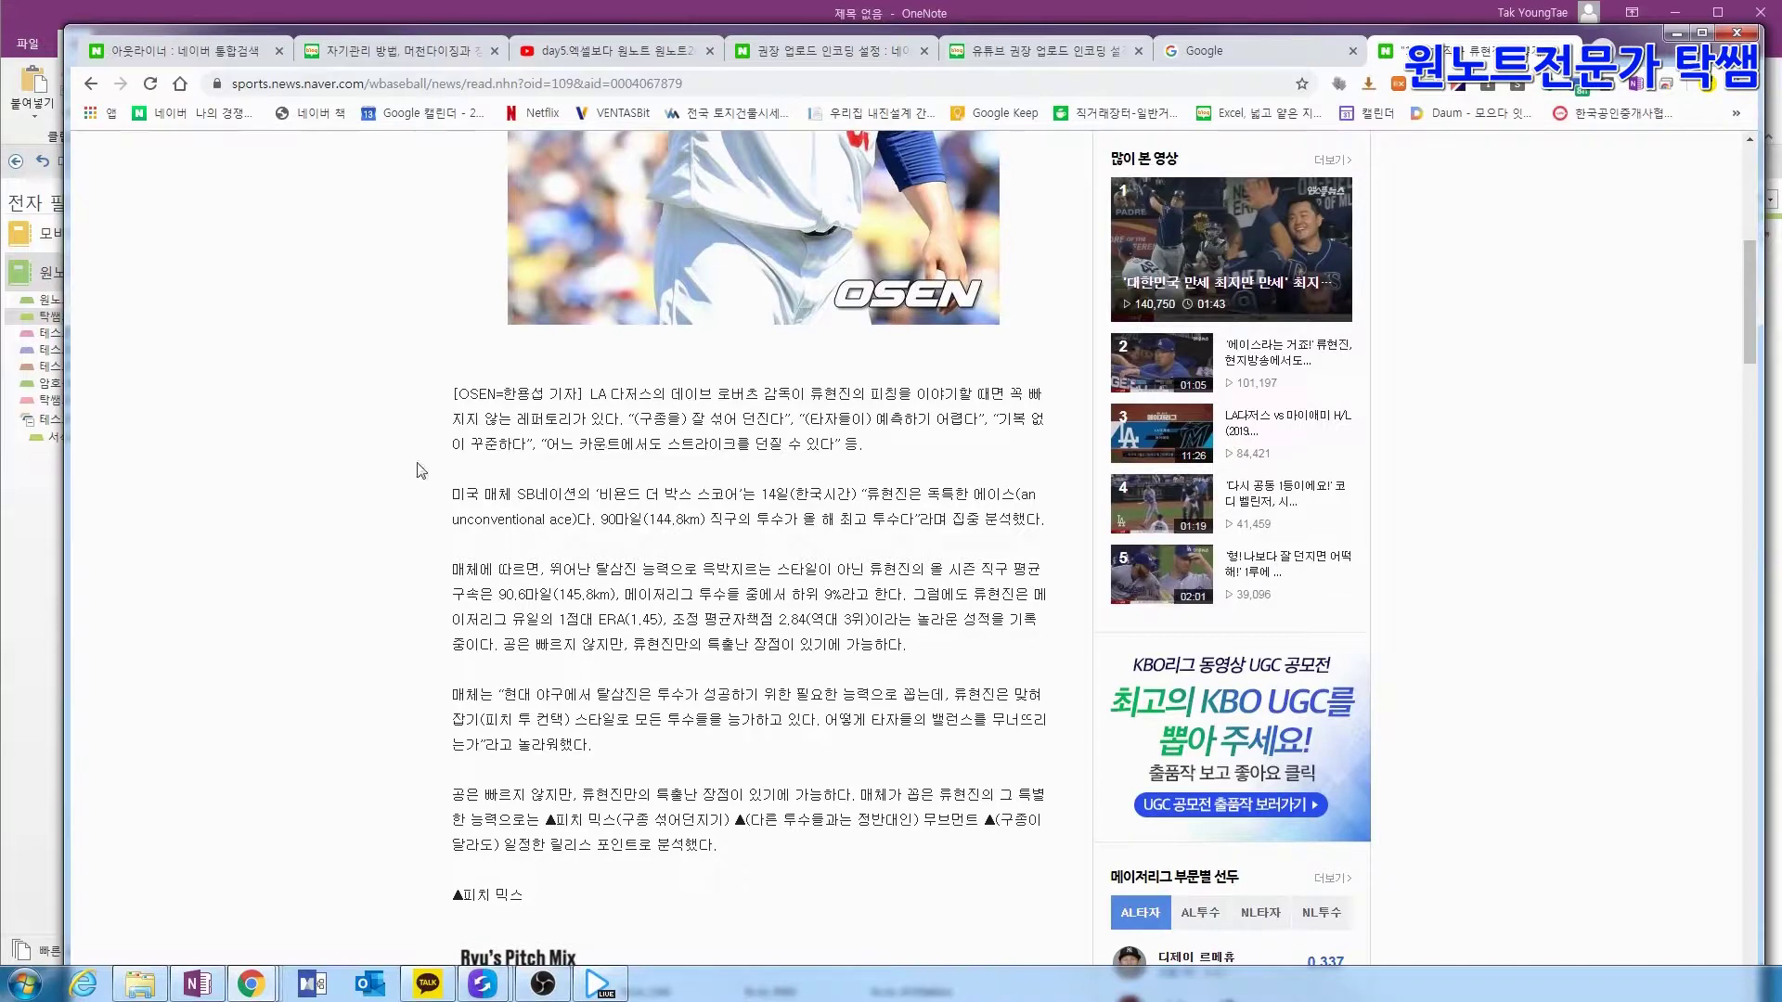
{"action": "key", "text": "super+shift+s"}
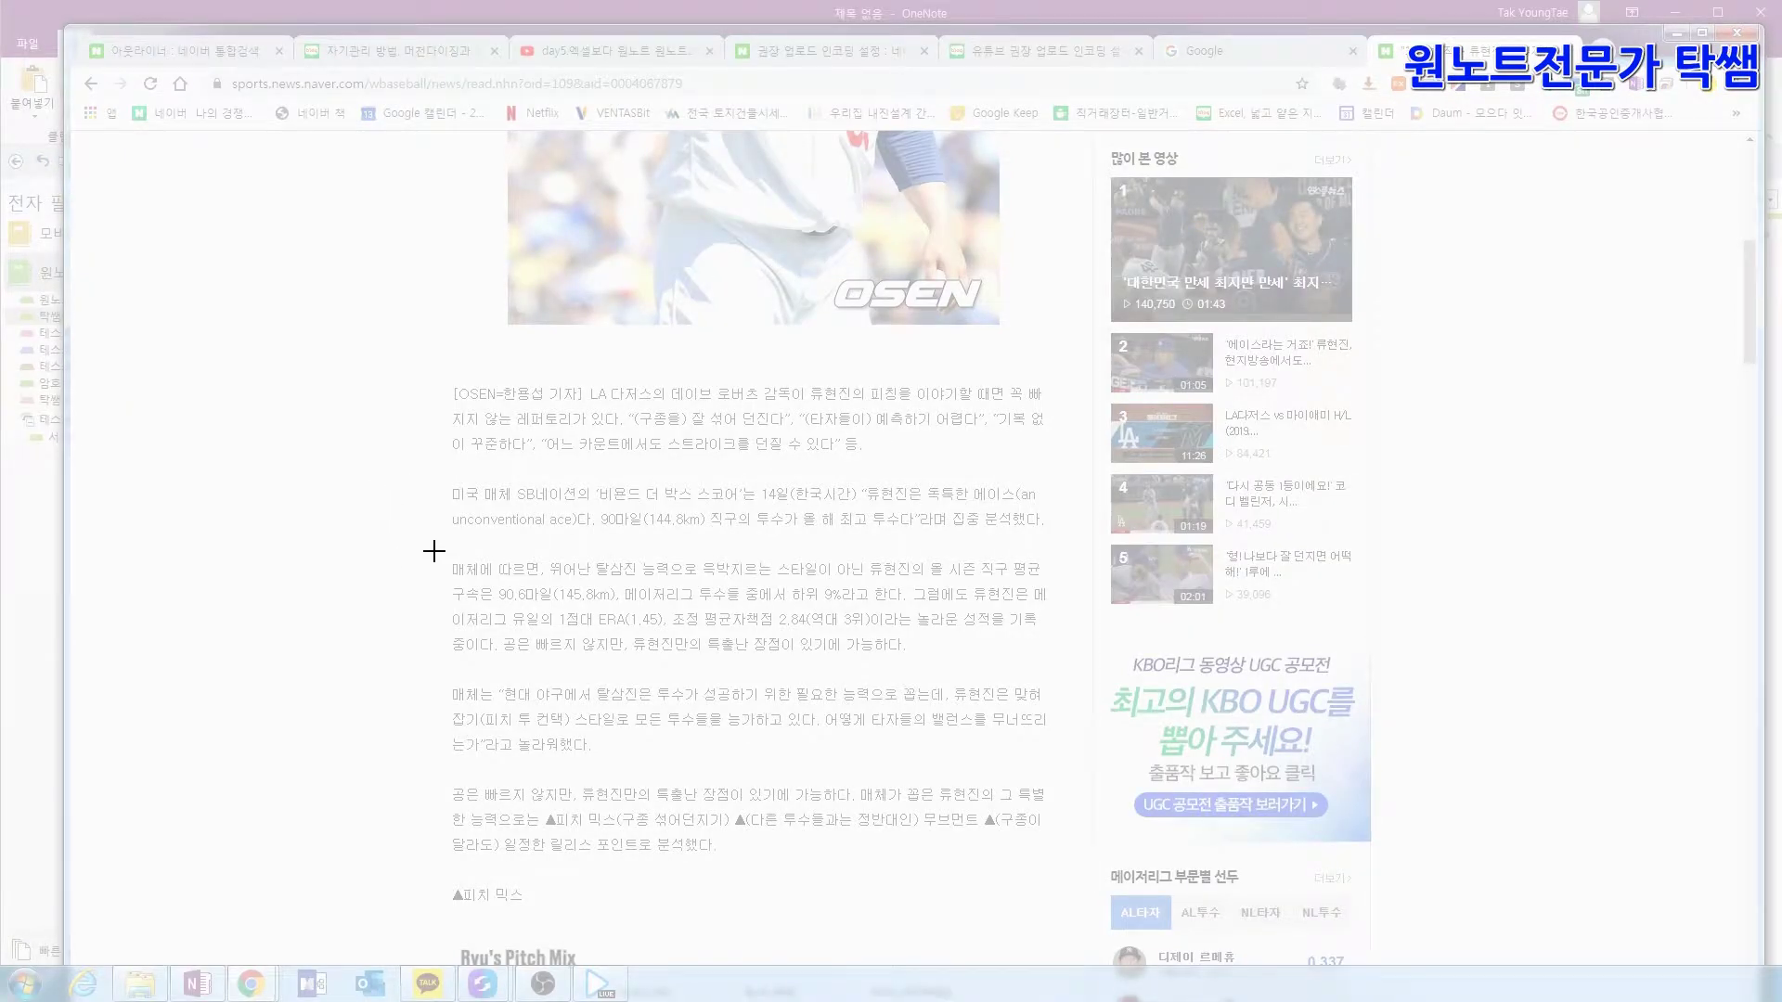
{"action": "left_click_drag", "start_coordinate": [435, 551], "coordinate": [1073, 664]}
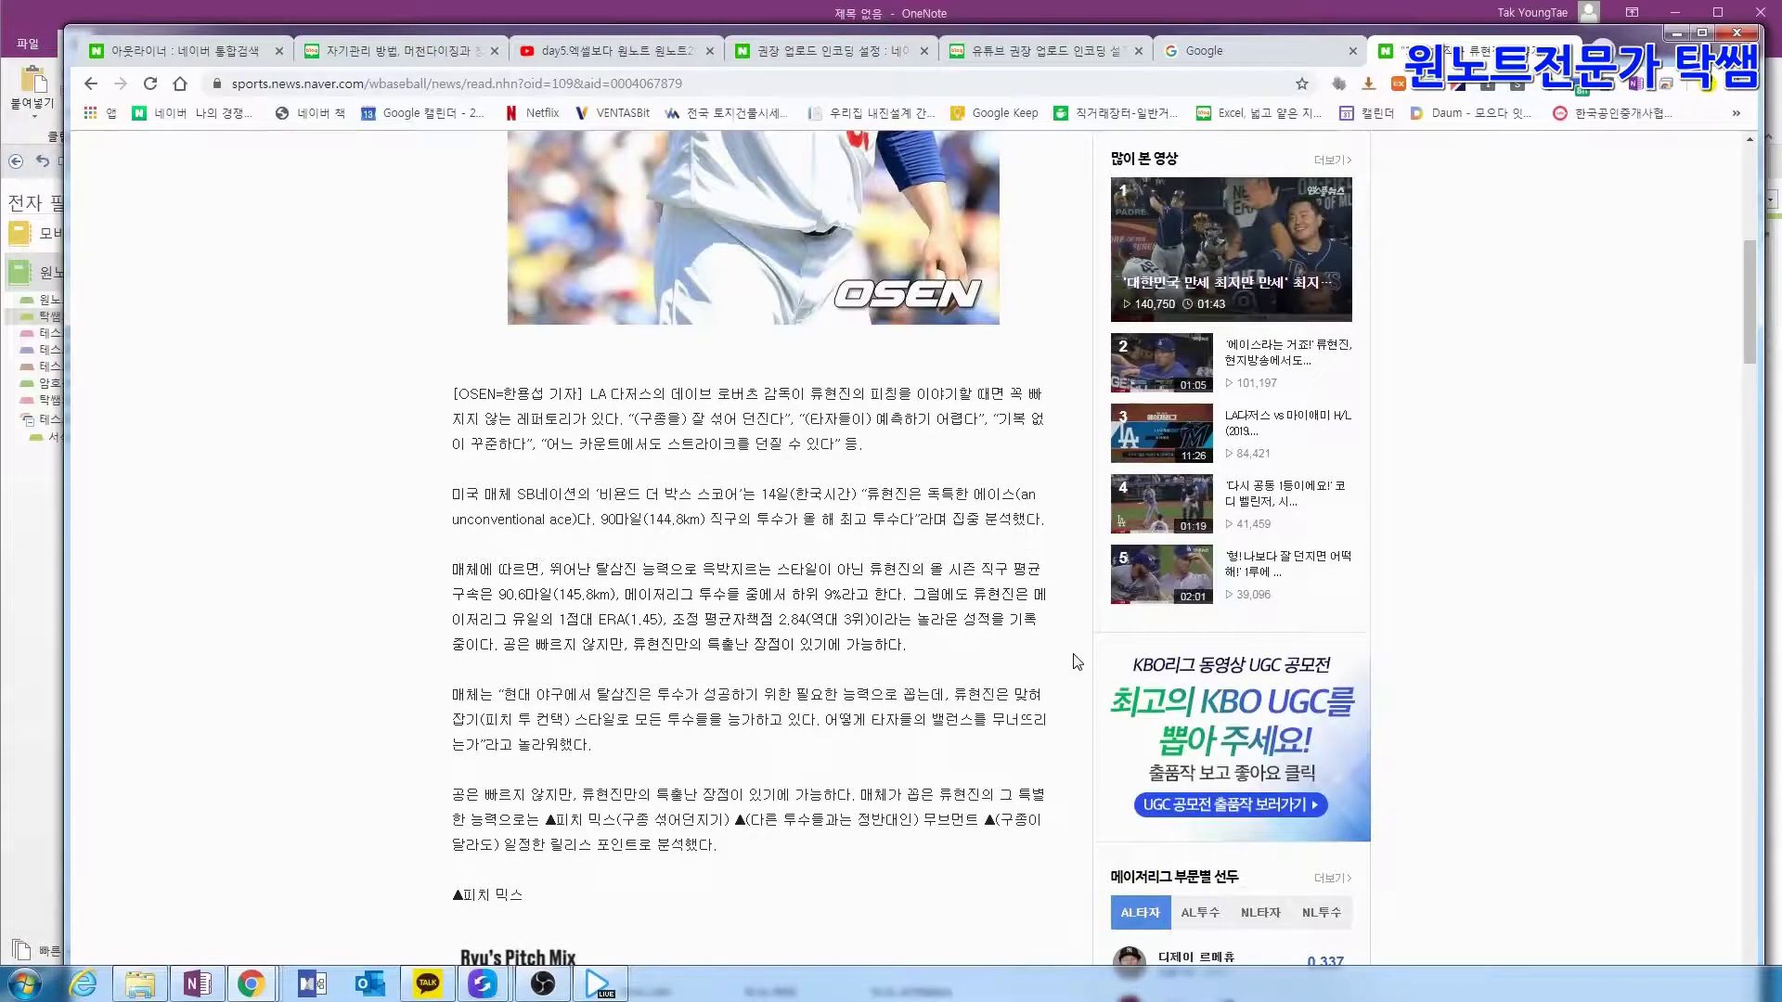
- Return to OneNote and paste the captured article paragraph into the body of the new page
{"action": "left_click", "coordinate": [1676, 34]}
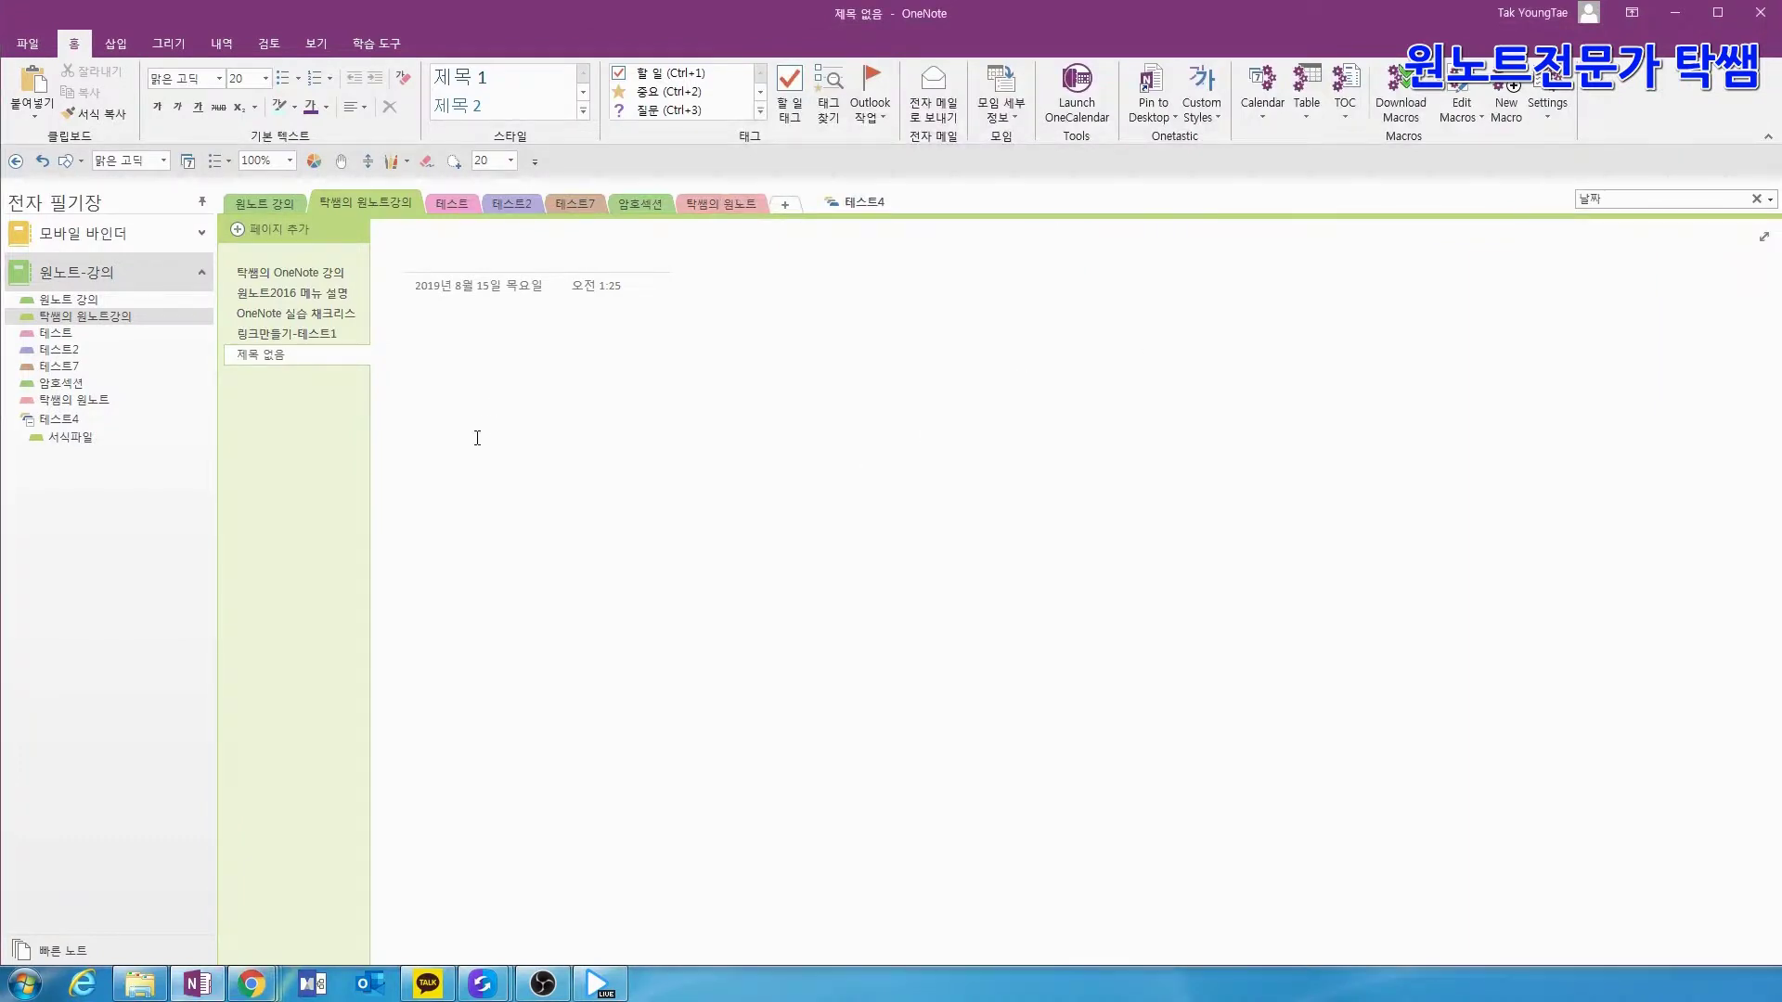
{"action": "left_click", "coordinate": [440, 405]}
{"action": "type", "text": "매체에 따르면, 뛰어난 탈삼진 능력으로 윽박지르는 스타일이 아닌 류현진의 올 시즌 직구 평균 구속은 90.6마일(145.8km), 메이저리그 투수들 중에서 하위 9%라고 한다. 그럼에도 류현진은 메이저리그 유일의 1점대 ERA(1.45), 조정 평균자책점 2.84(역대 3위)이라는 놀라운 성적을 기록 중이다. 공은 빠르지 않지만, 류현진만의 특출난 장점이 있기에 가능하다."}
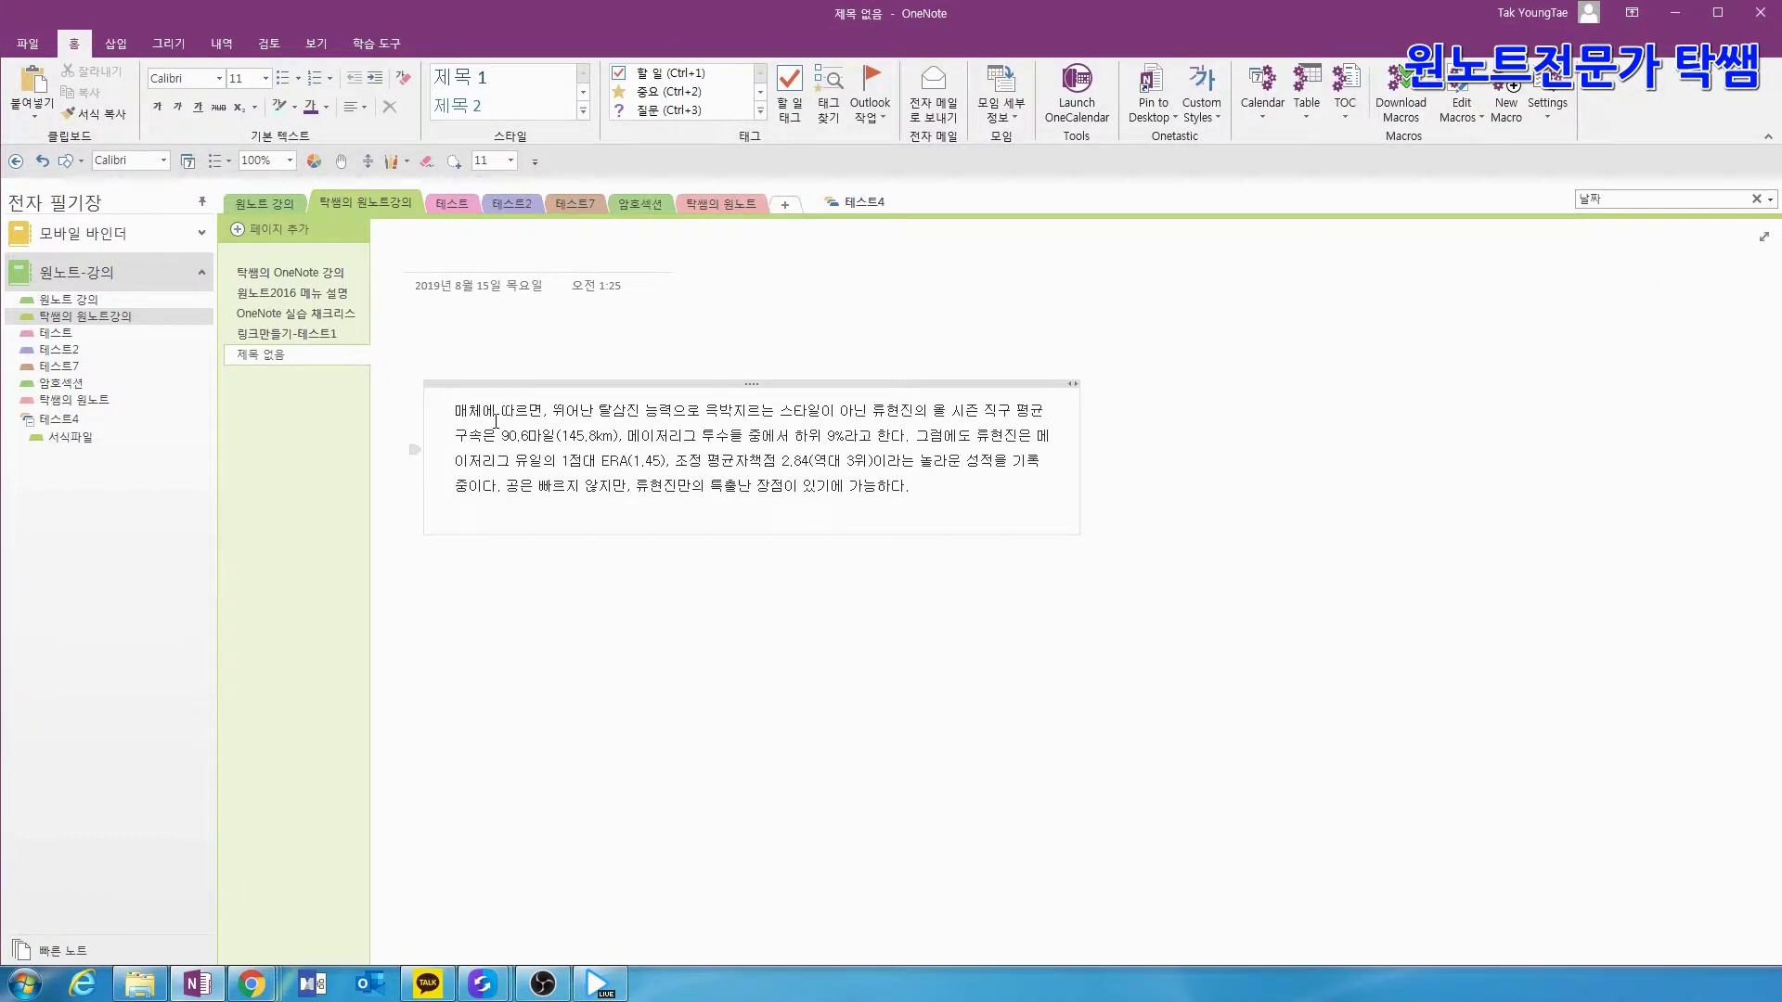
- Copy the text out of the captured article image and paste it on the line beneath the image
{"action": "key", "text": "Escape"}
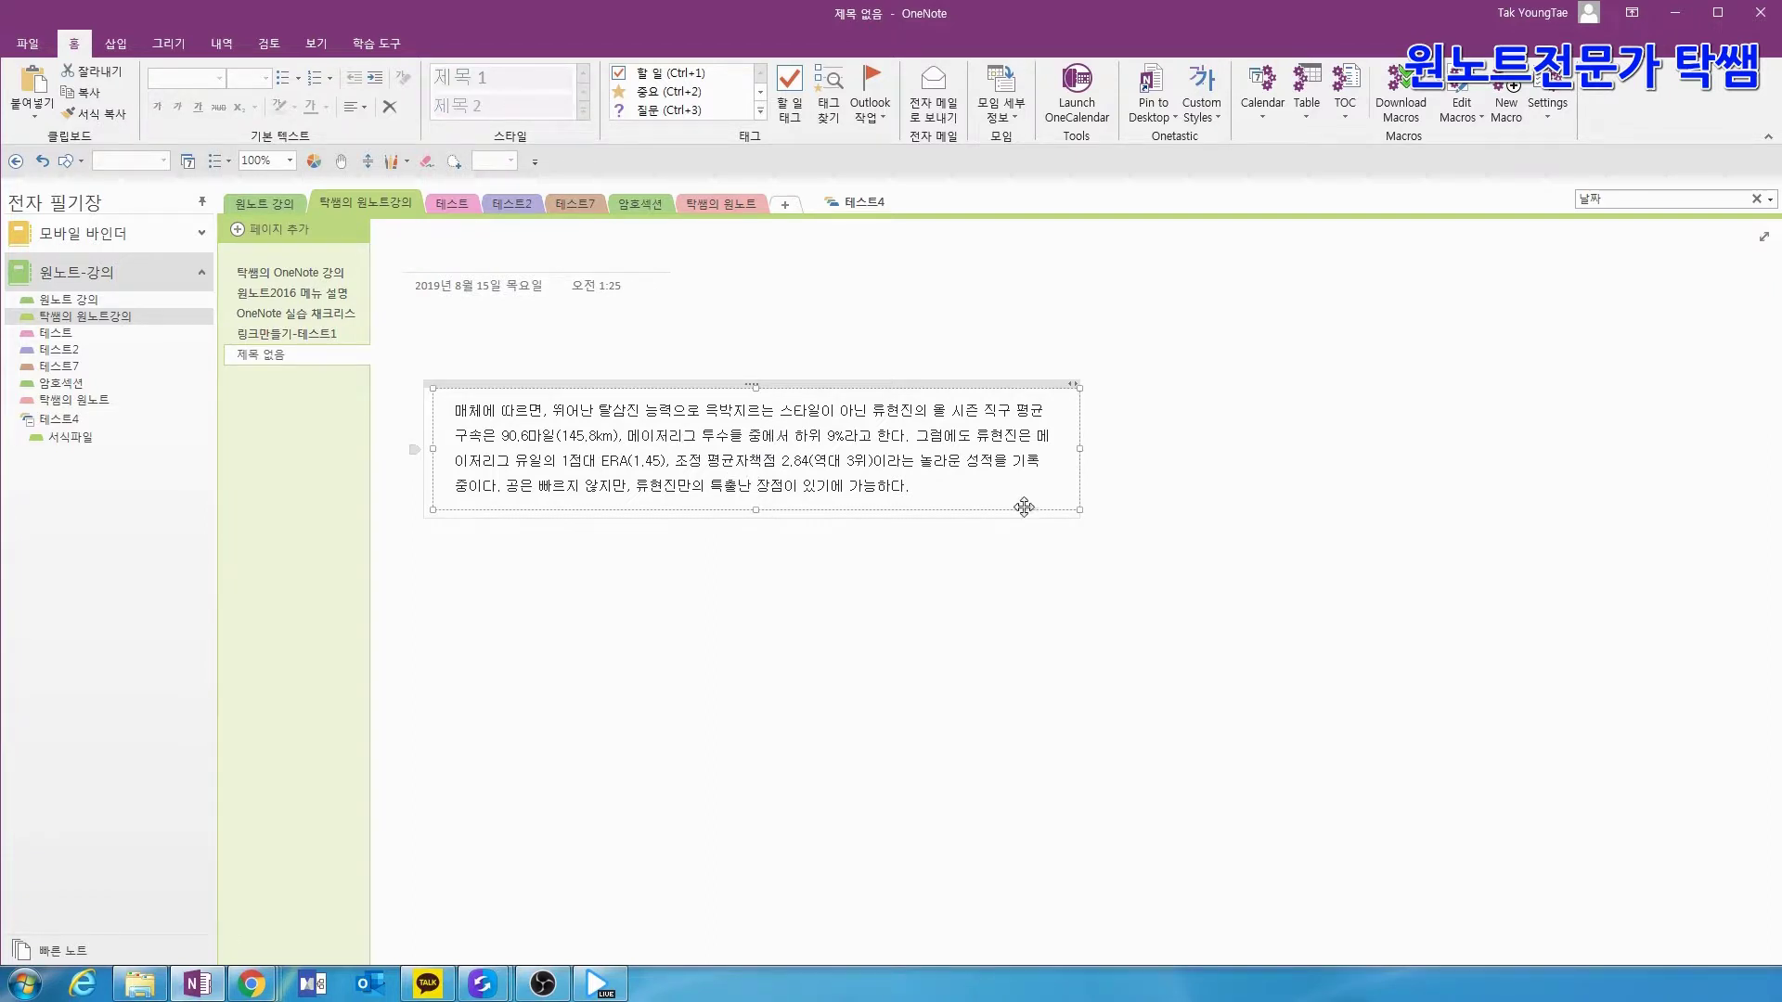
{"action": "right_click", "coordinate": [931, 485]}
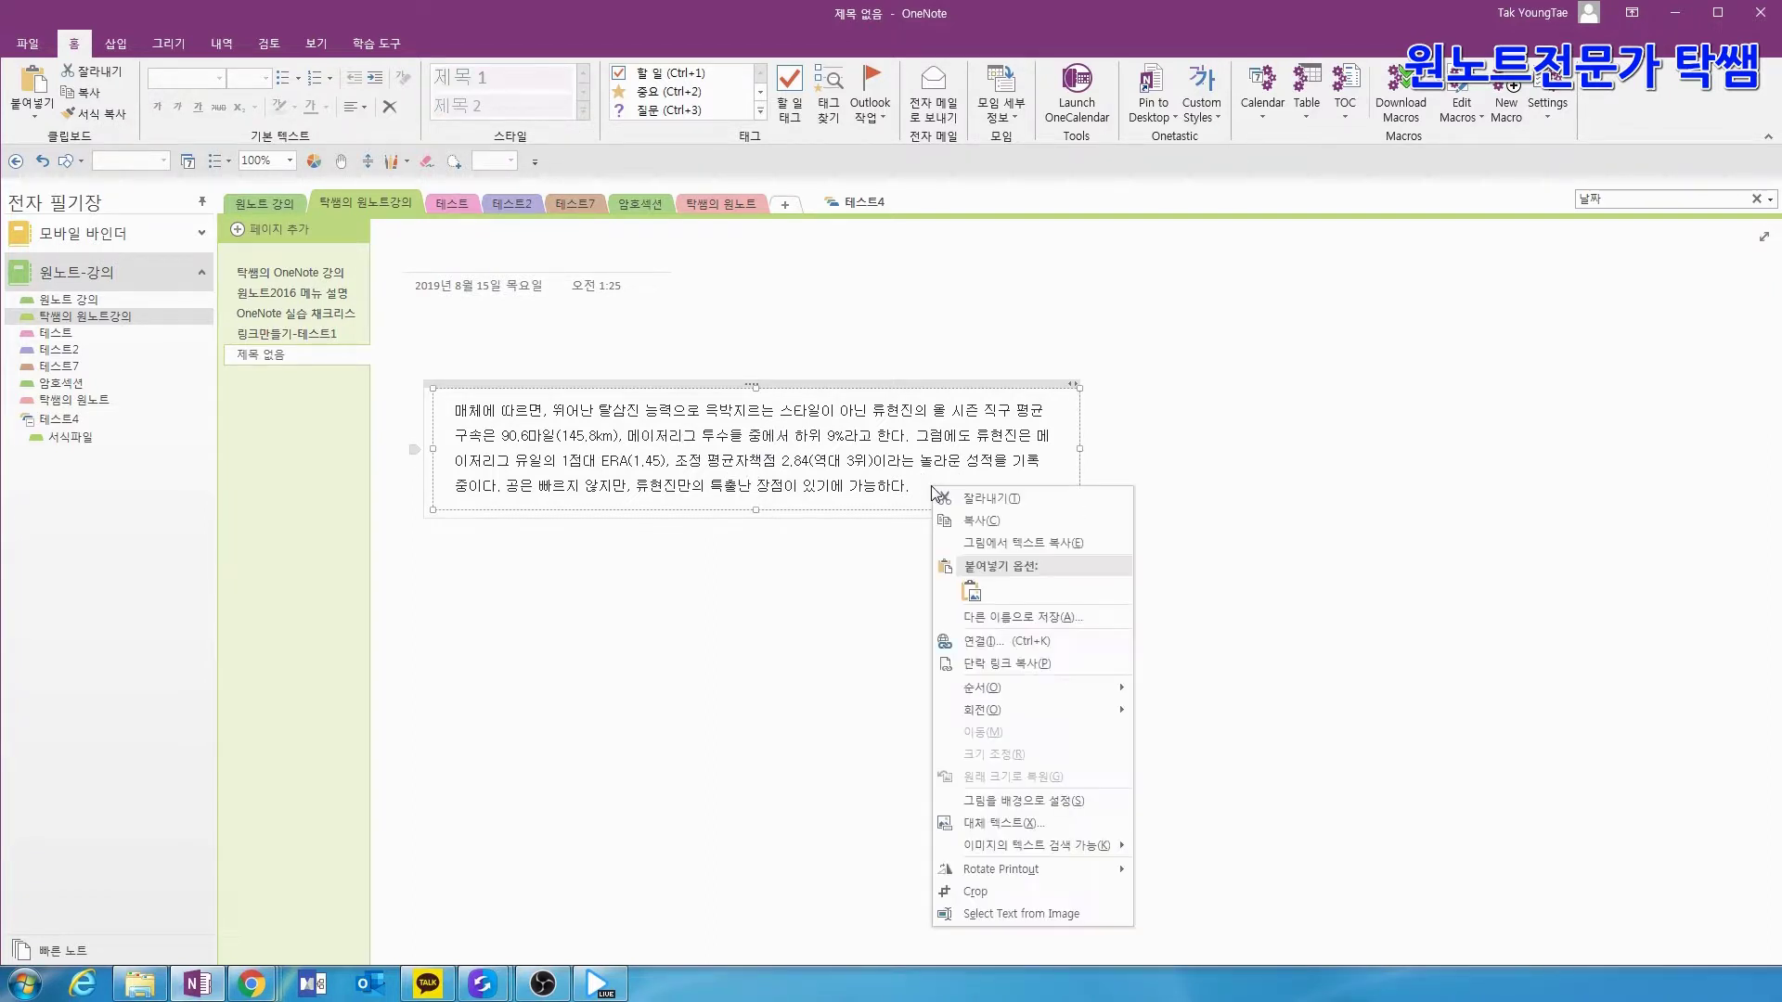
{"action": "left_click", "coordinate": [975, 546]}
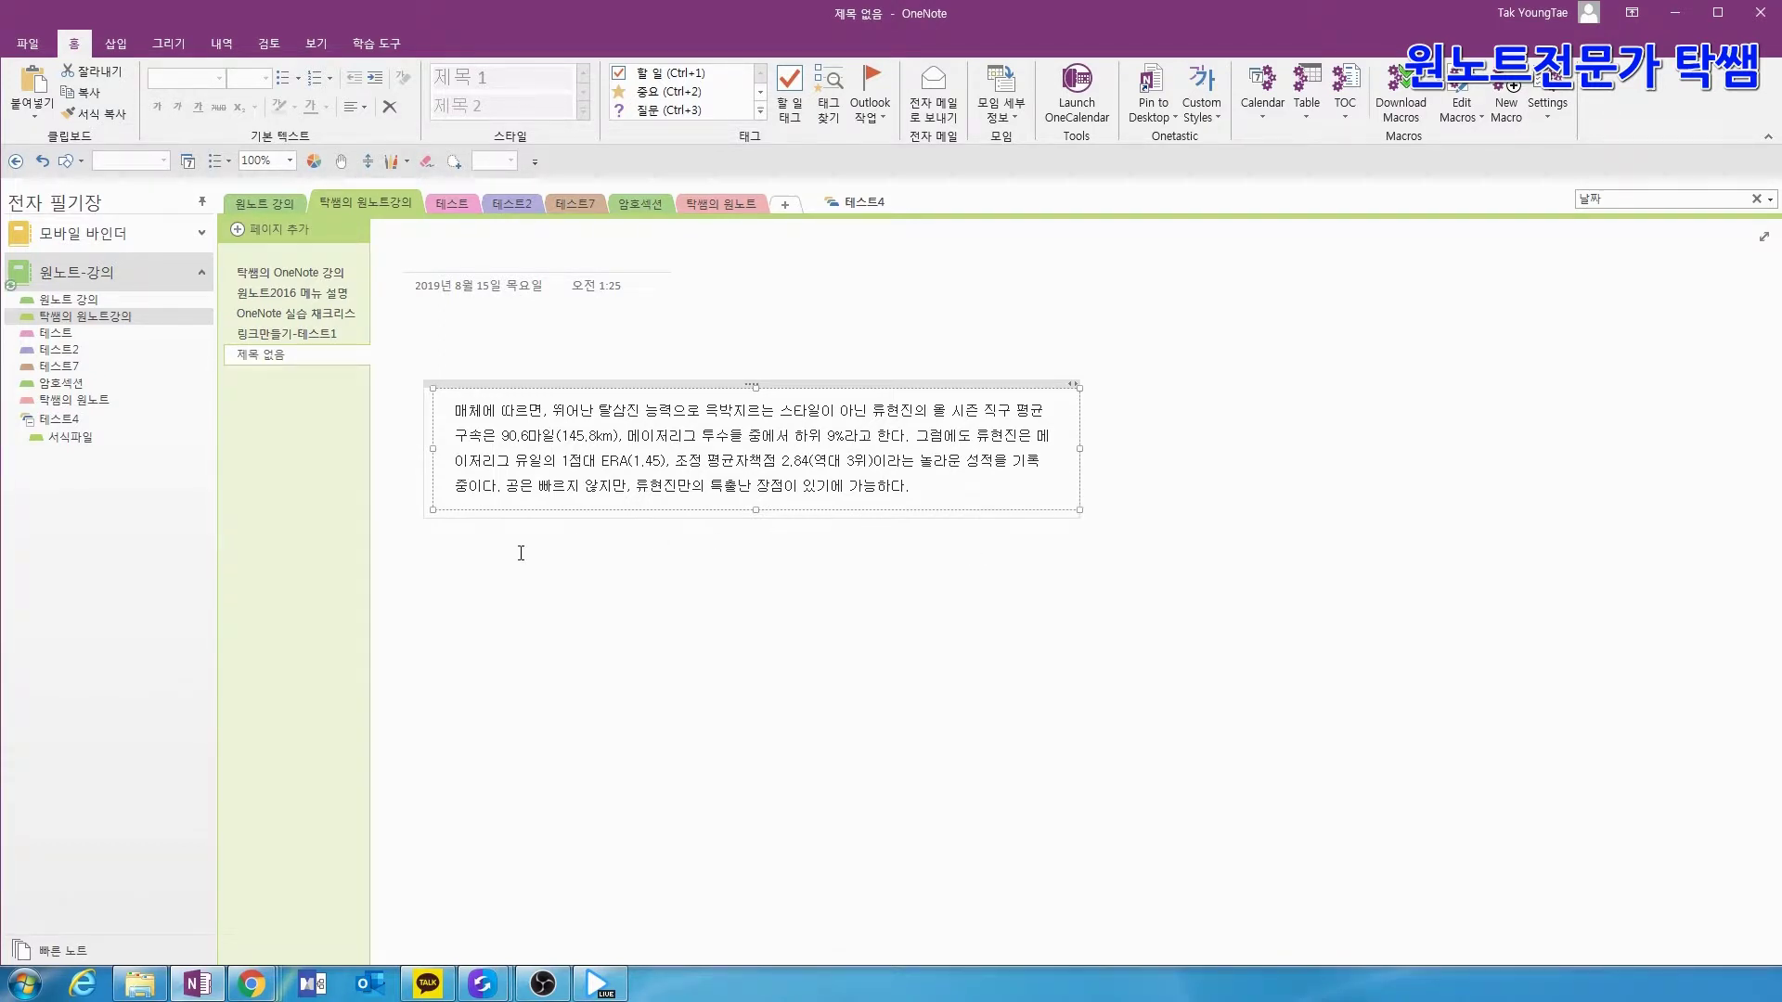
{"action": "left_click", "coordinate": [446, 540]}
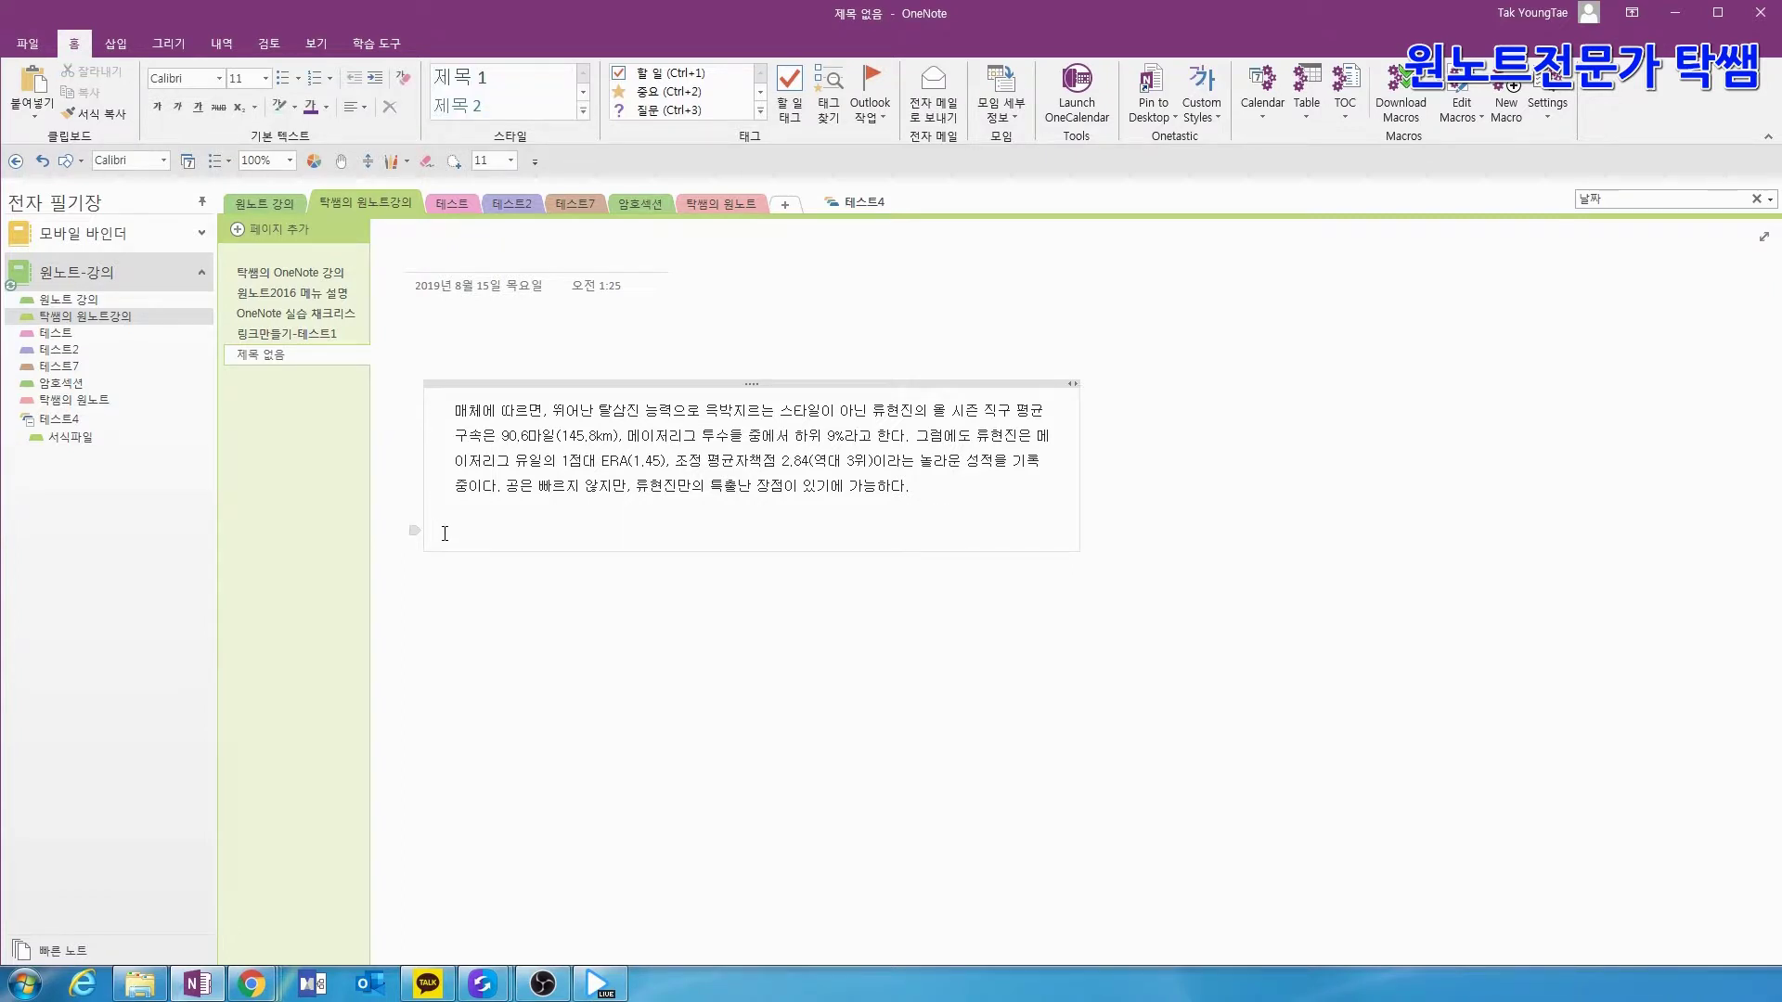
{"action": "type", "text": "매체에 따르면, 뛰어난 달삼씬 능력으로 윽박지르는 스타일이 아닌 류한신의 들 시즌 식구 평균 구속은 90.6□ □ 일(14518Rm), 메이저리그 수들 숨에서 하위 9%라고 한다. 그럼에도 류한신은 메 이지리그 유일의 1접대 ERA□ 1145), 조정 평균자책접 2.84(역대 3위)이라는 놀라문 신적들 기록 숨이다. 빠르지 않지만, 류한신만의 특출난 장정이 있기에 가능하다!"}
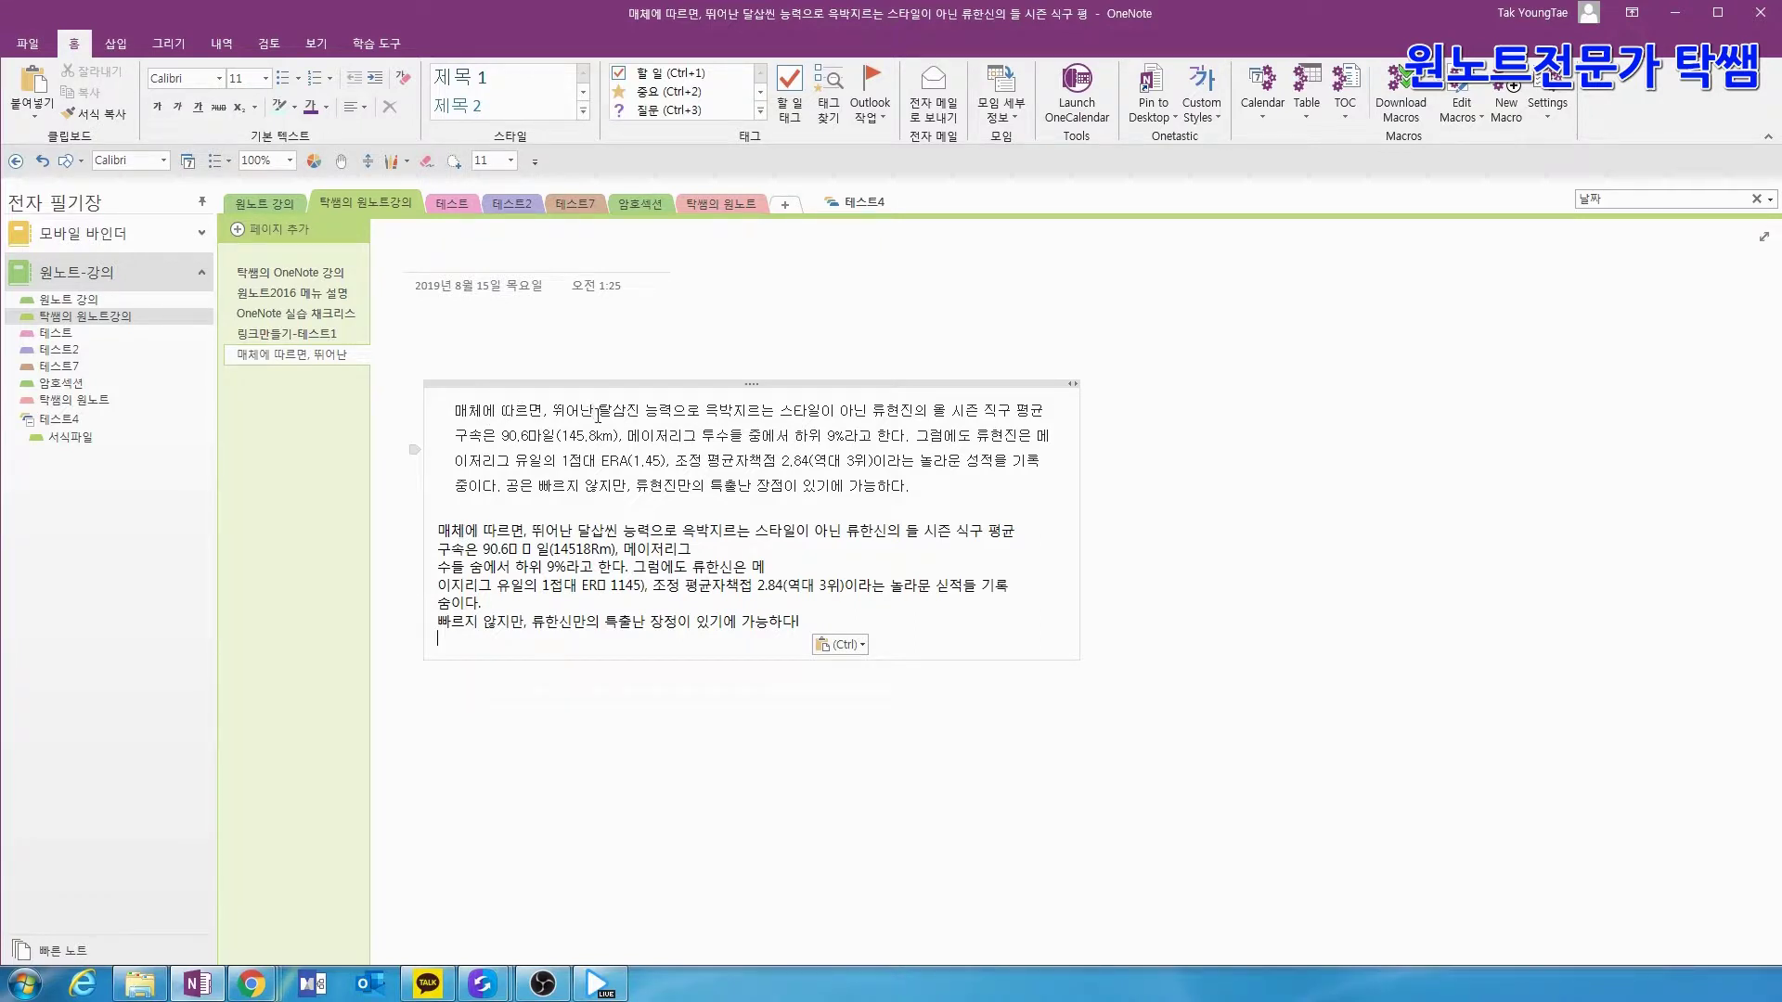
- Check the recognized word "달삼씬" against the image and delete all of the pasted text beneath it
{"action": "left_click_drag", "start_coordinate": [579, 532], "coordinate": [628, 529]}
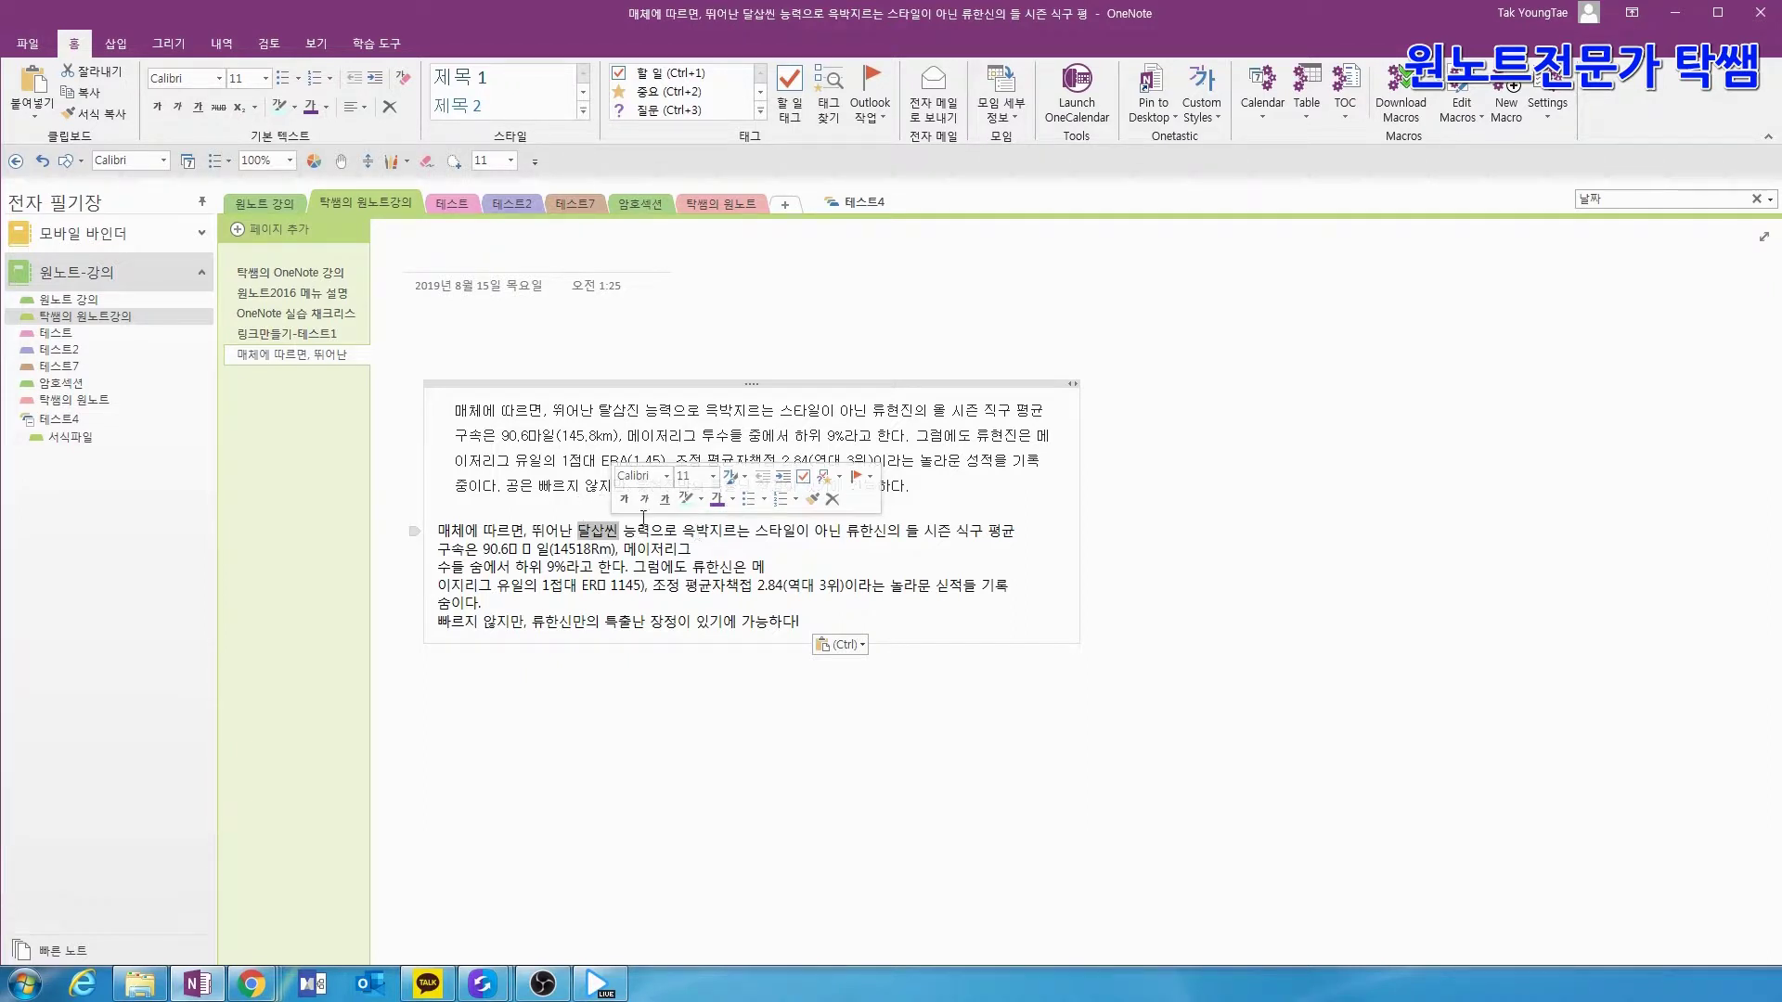
{"action": "left_click", "coordinate": [668, 547]}
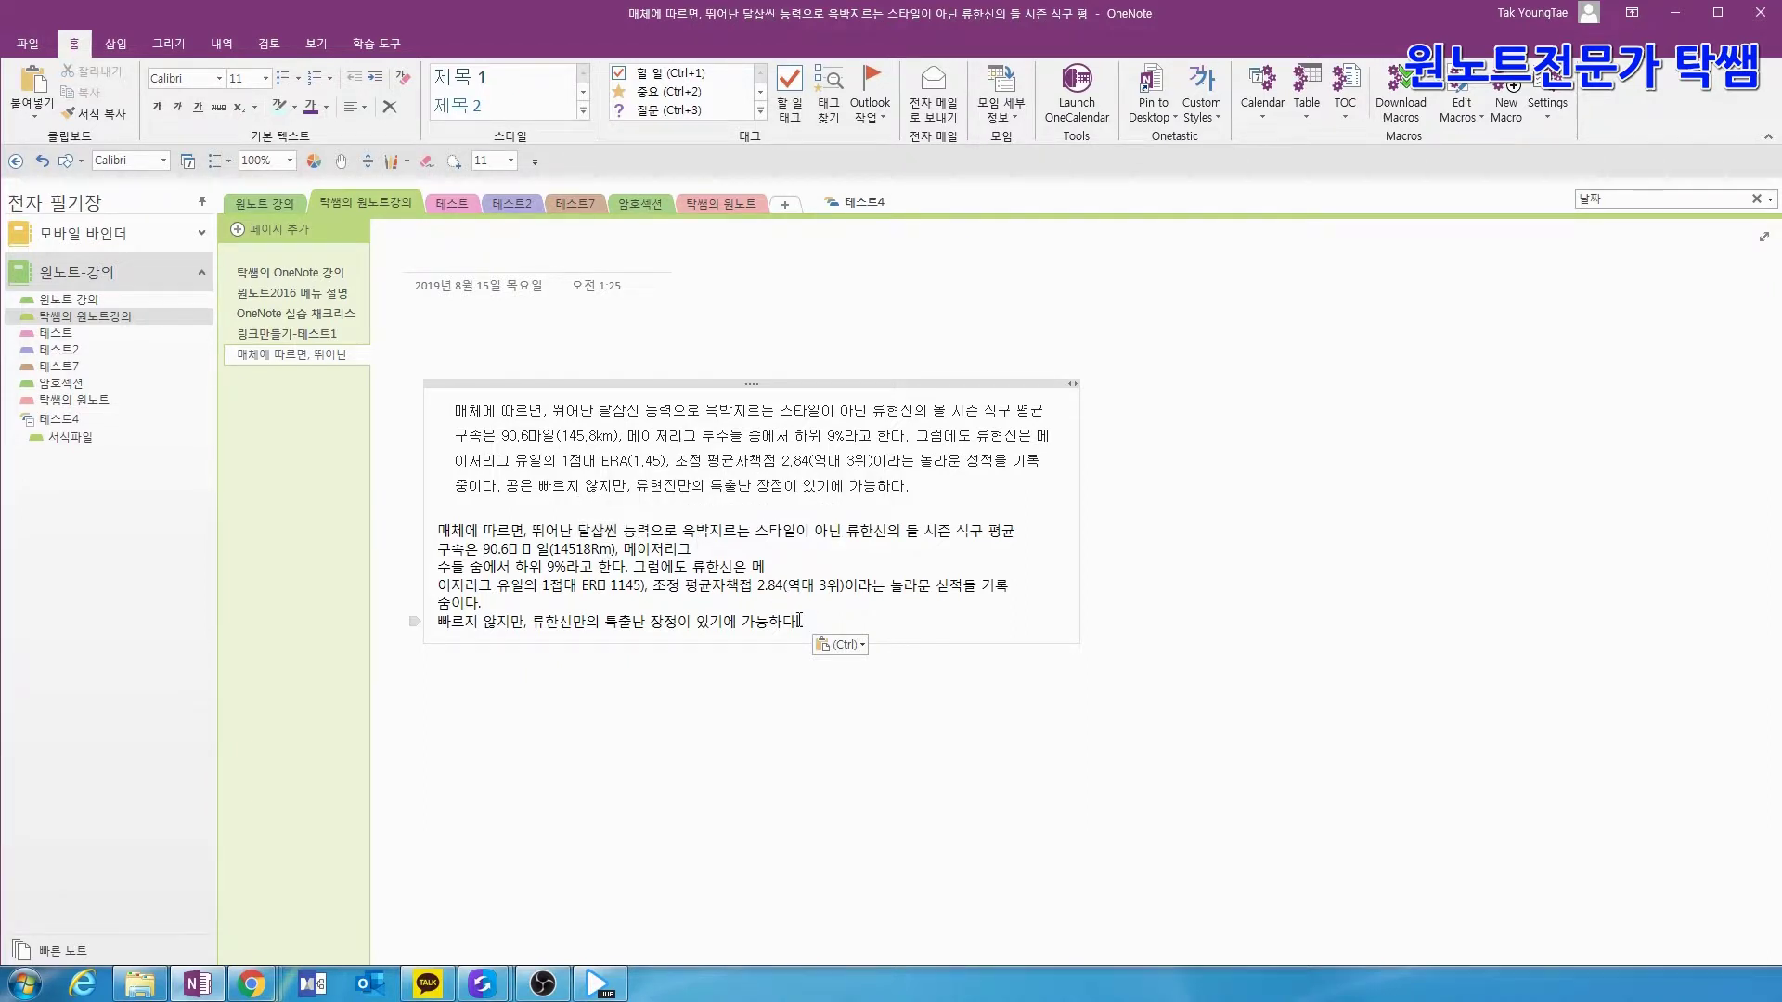
{"action": "left_click_drag", "start_coordinate": [800, 621], "coordinate": [394, 533]}
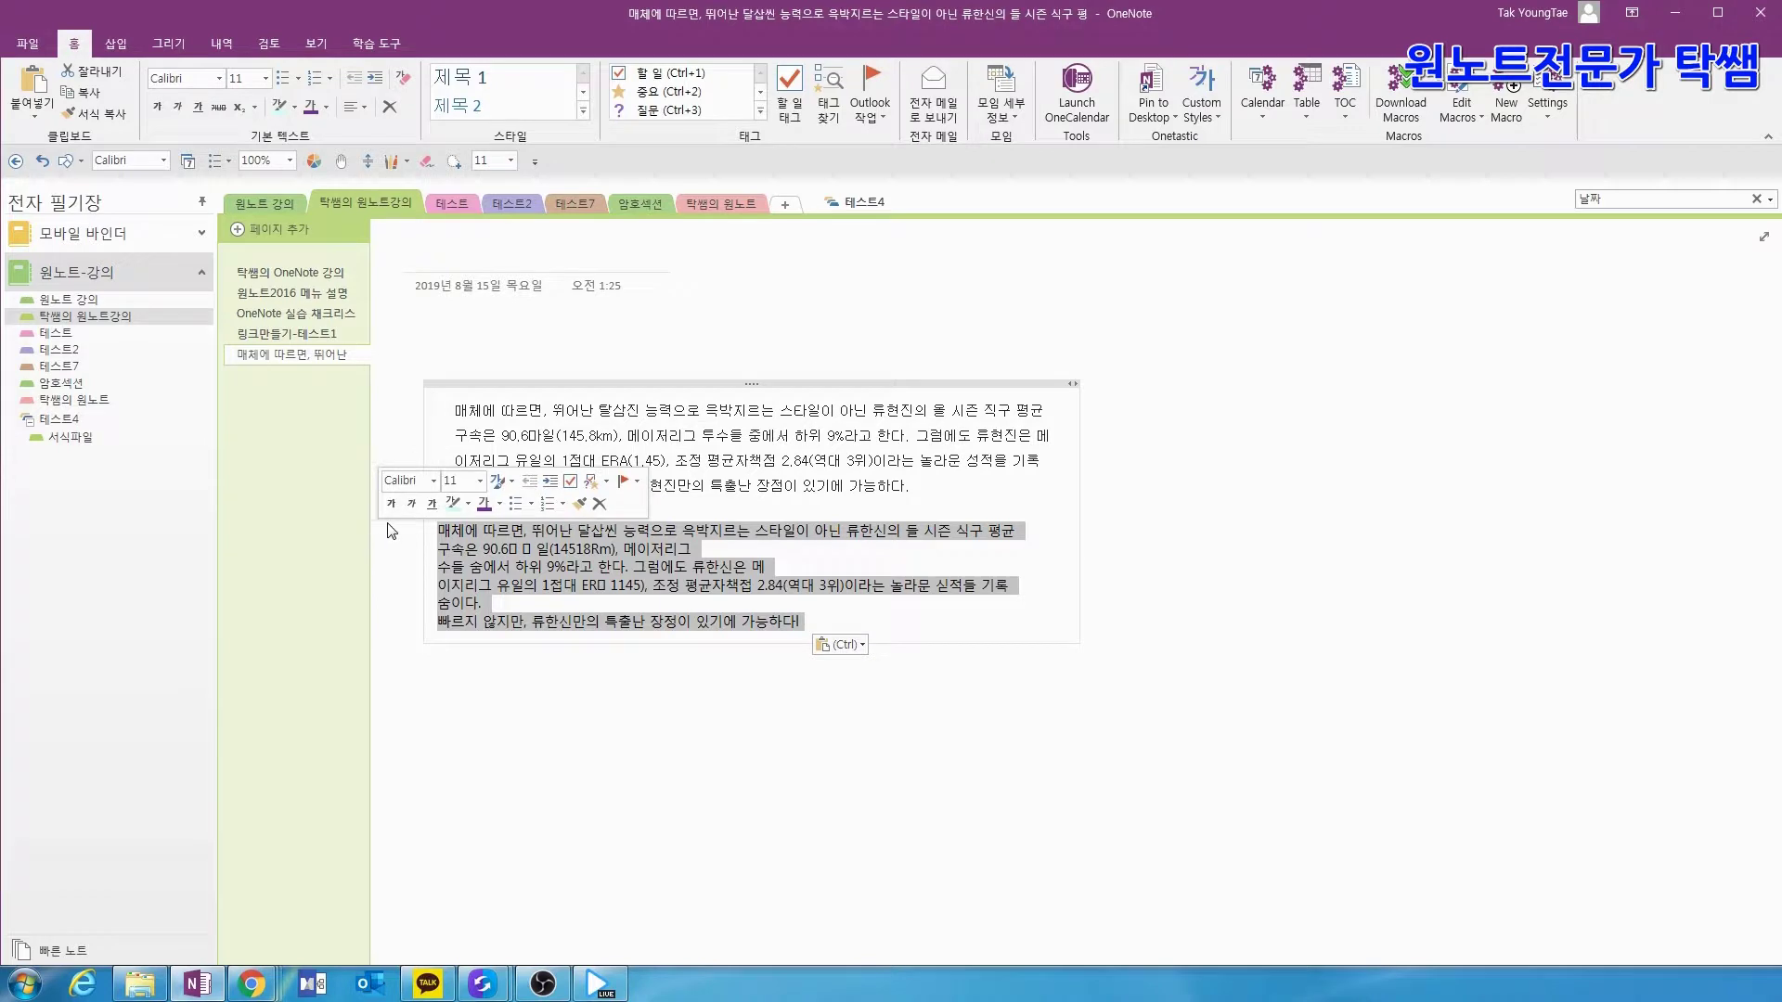
{"action": "key", "text": "Delete"}
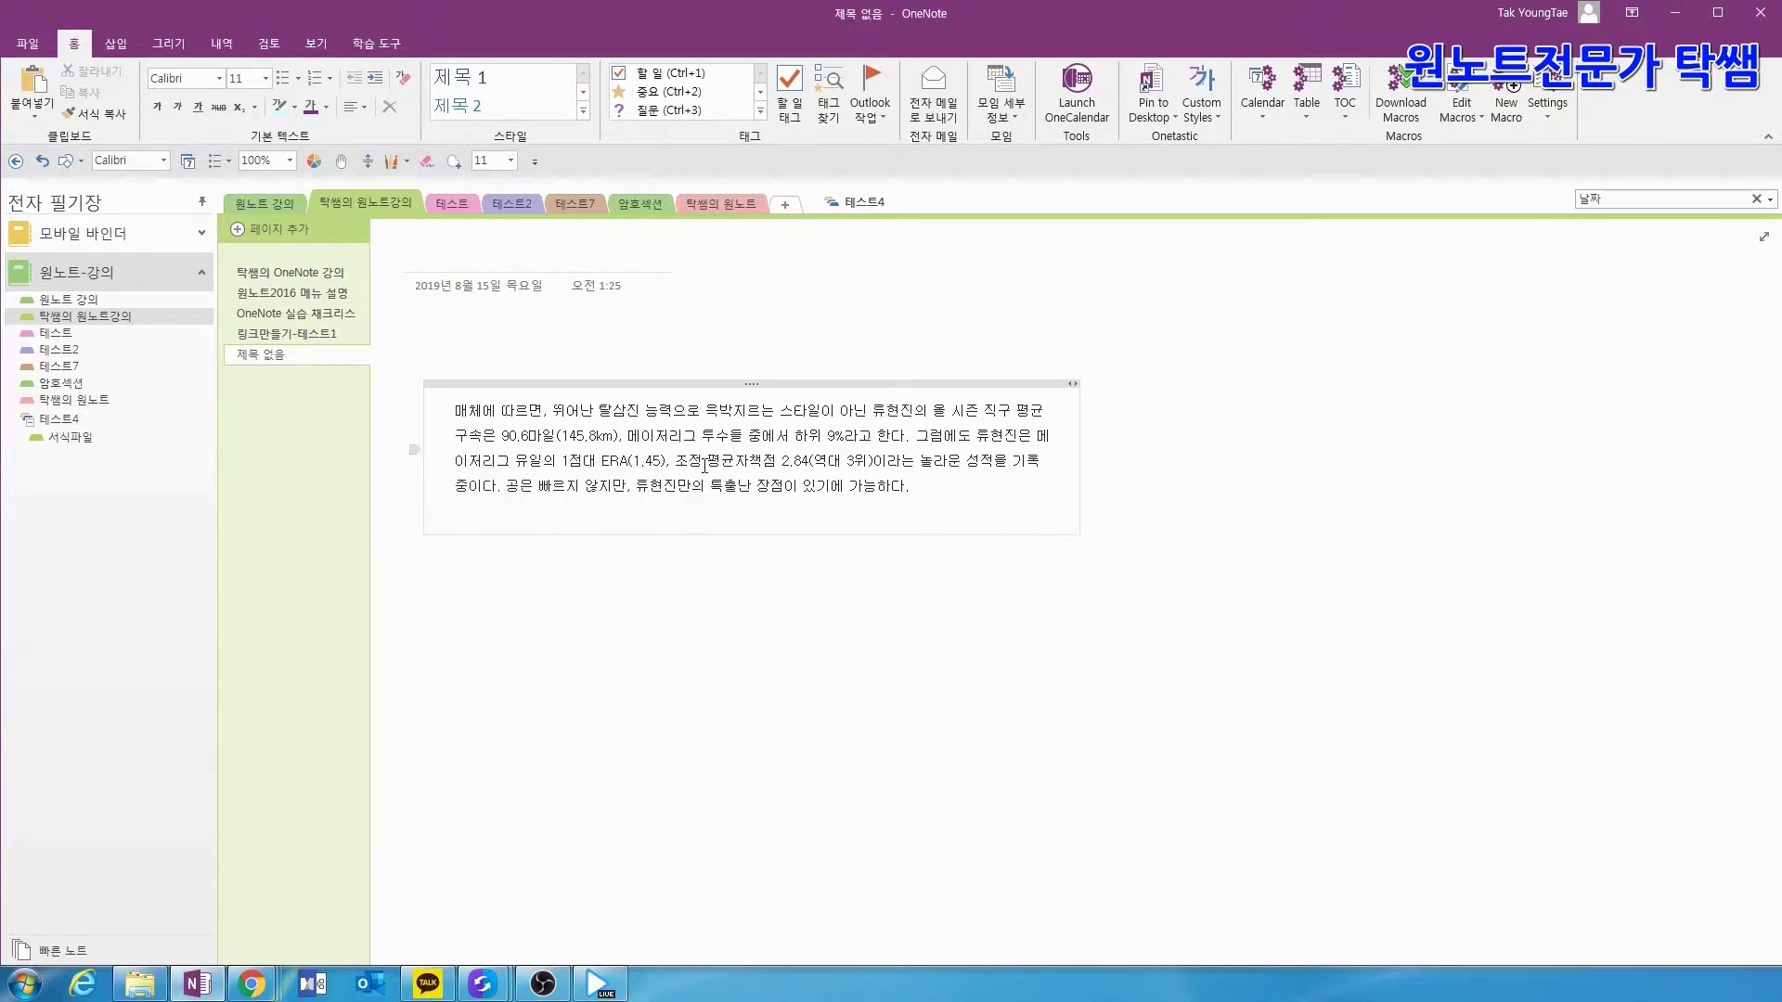
{"action": "key", "text": "Escape"}
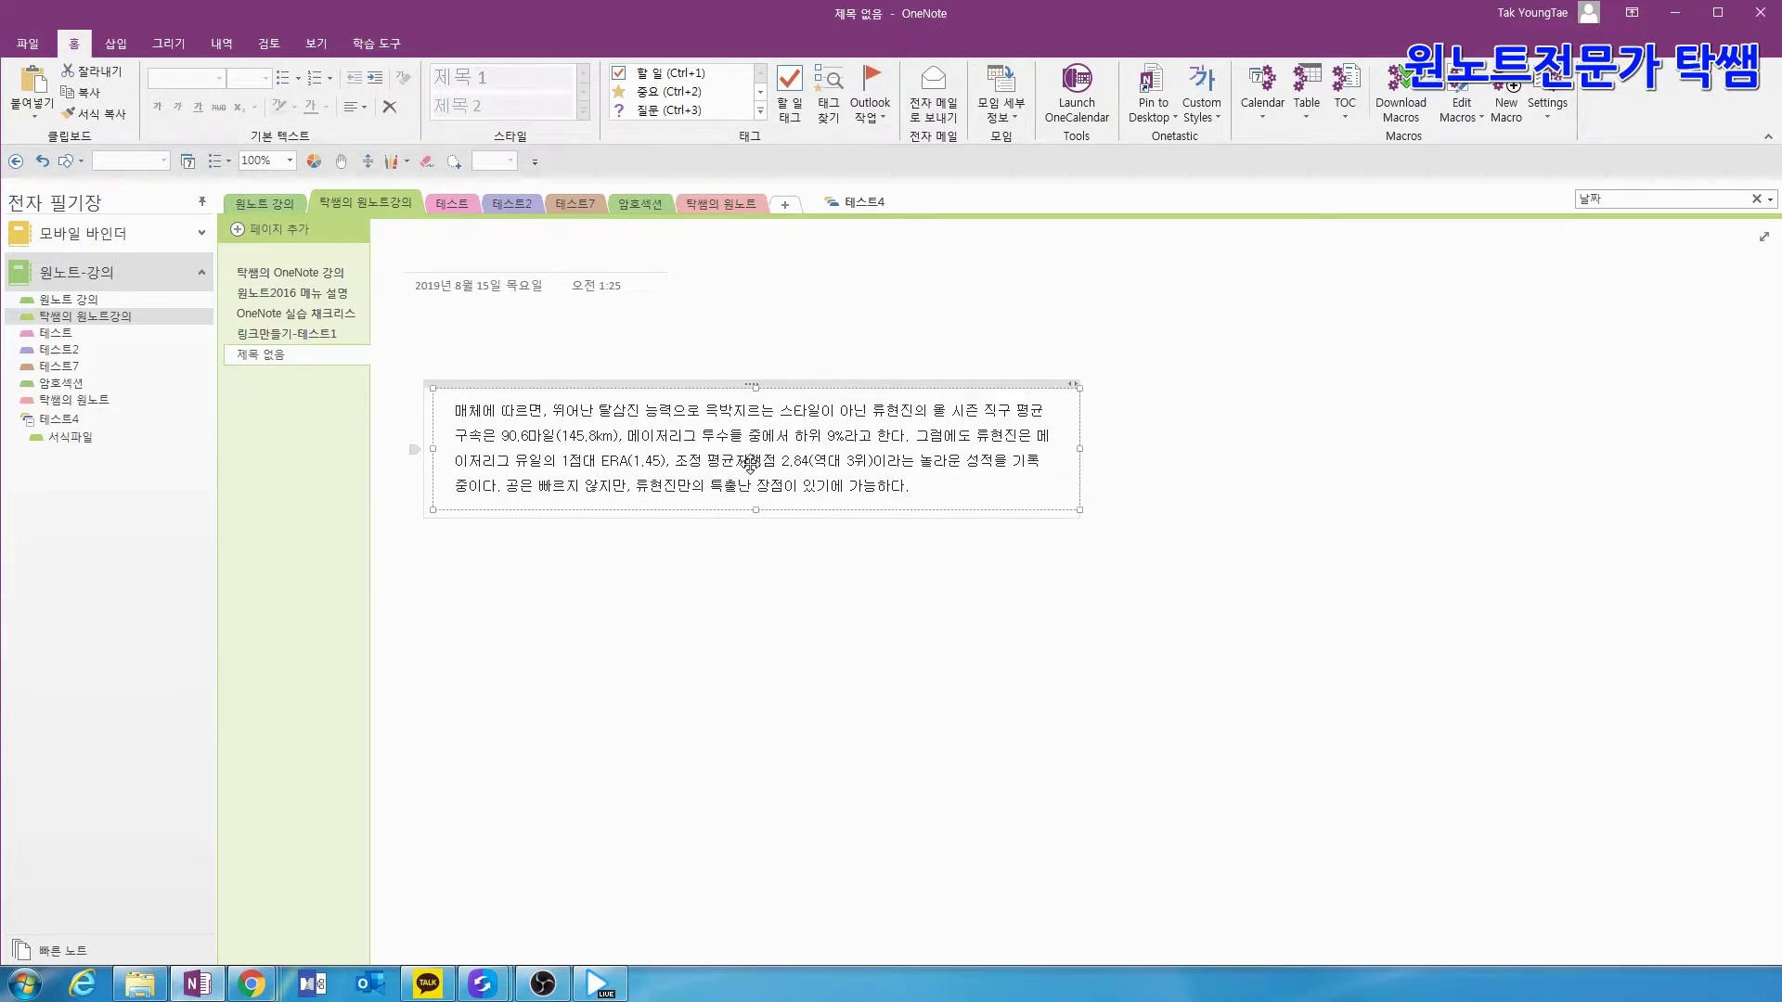
- Switch to the OneNote 실습 체크리스트 page and search all notebooks for "메이저리그" in place of the previous search term
{"action": "left_click", "coordinate": [293, 315]}
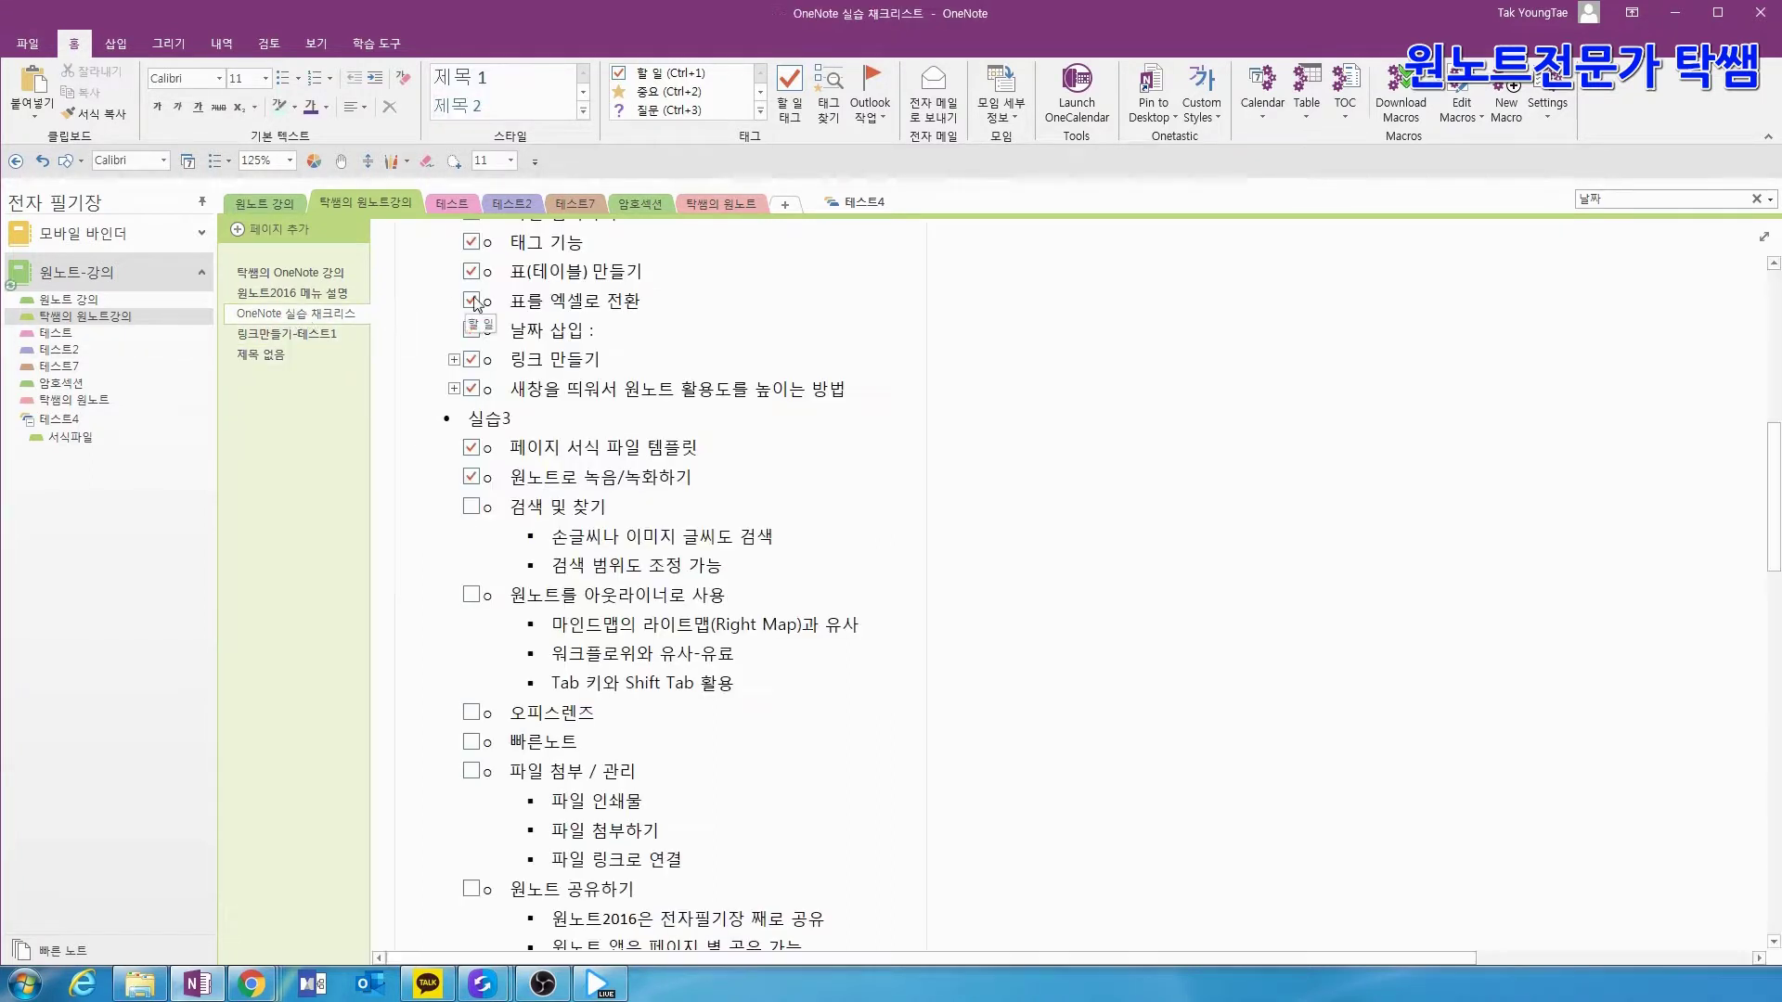
{"action": "left_click", "coordinate": [1644, 199]}
{"action": "left_click", "coordinate": [1629, 203]}
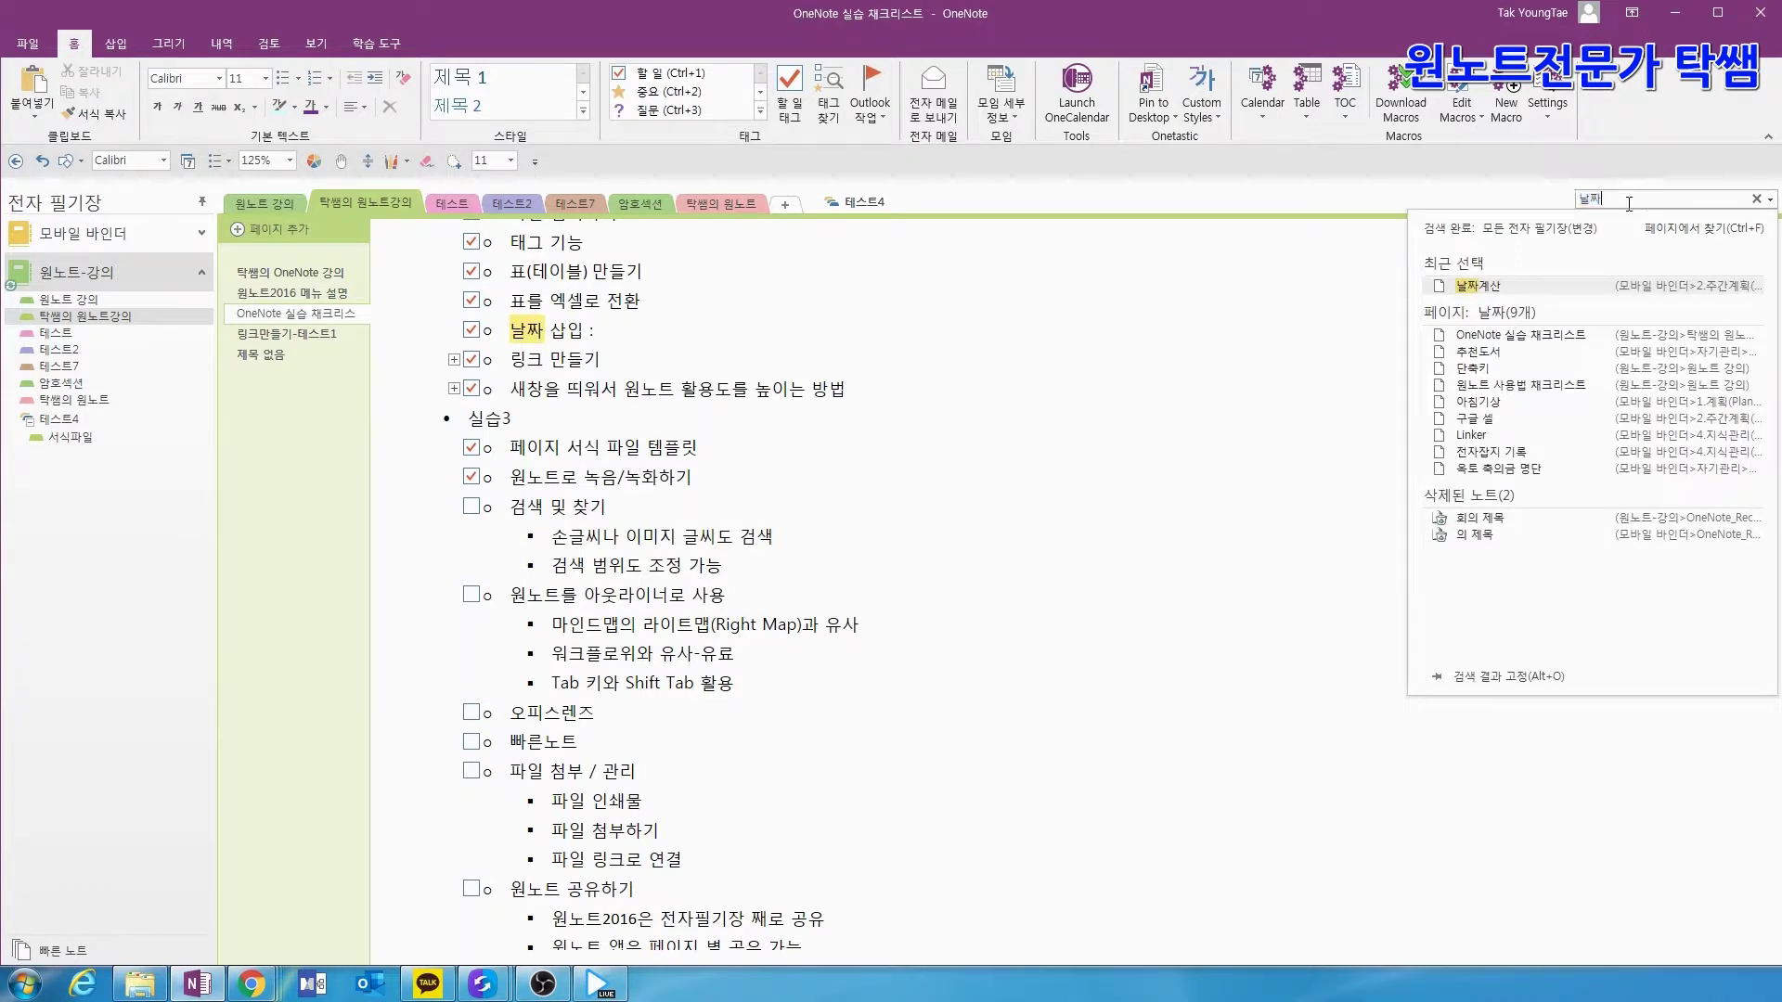
{"action": "left_click", "coordinate": [1756, 199]}
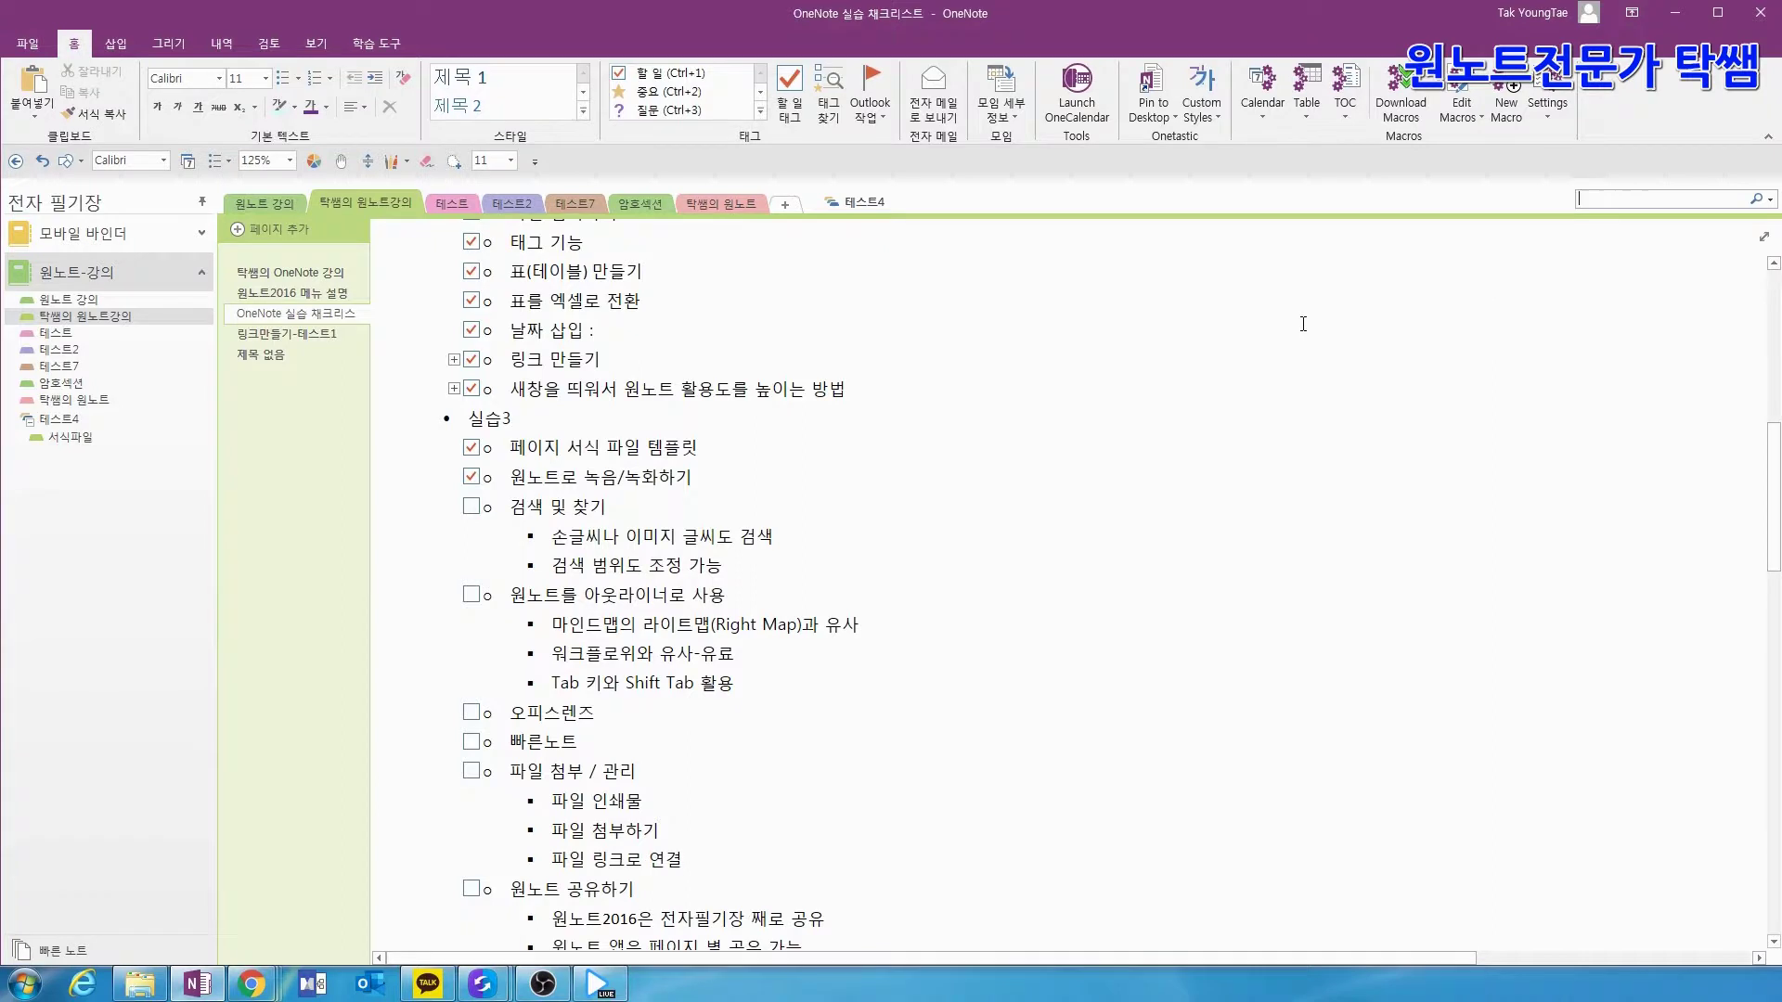
{"action": "key", "text": "ctrl+e"}
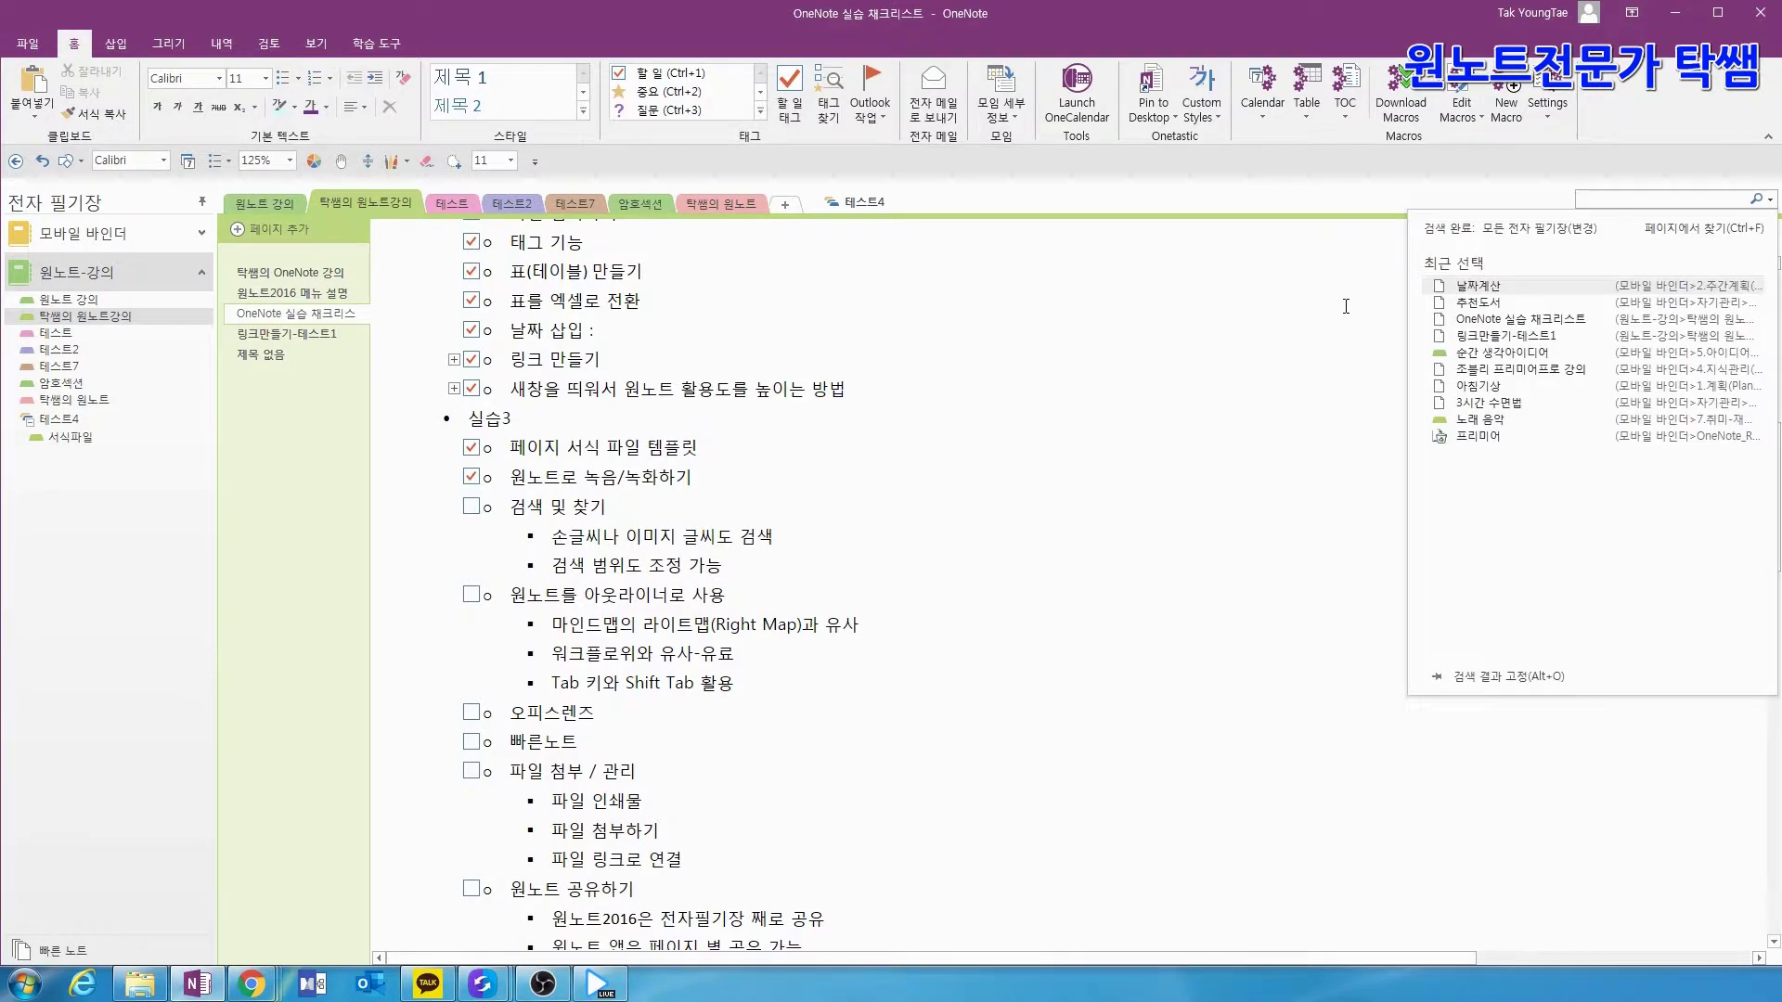
{"action": "type", "text": "메이저리"}
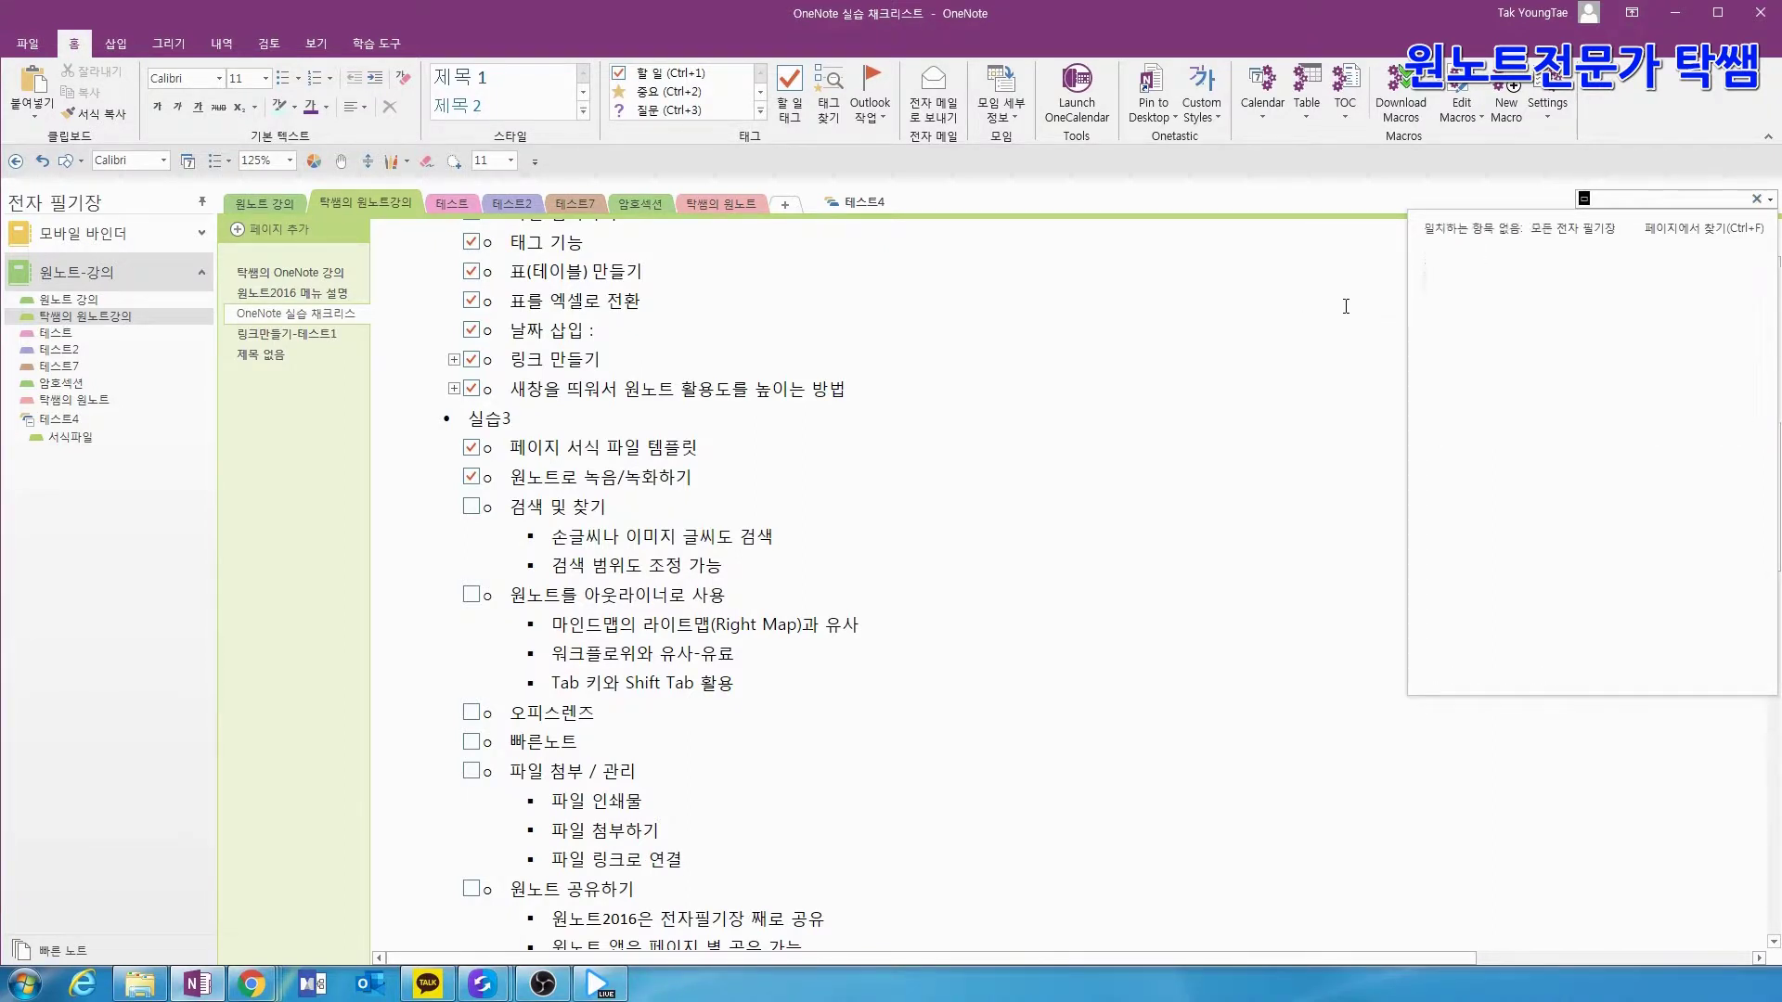
{"action": "type", "text": "그"}
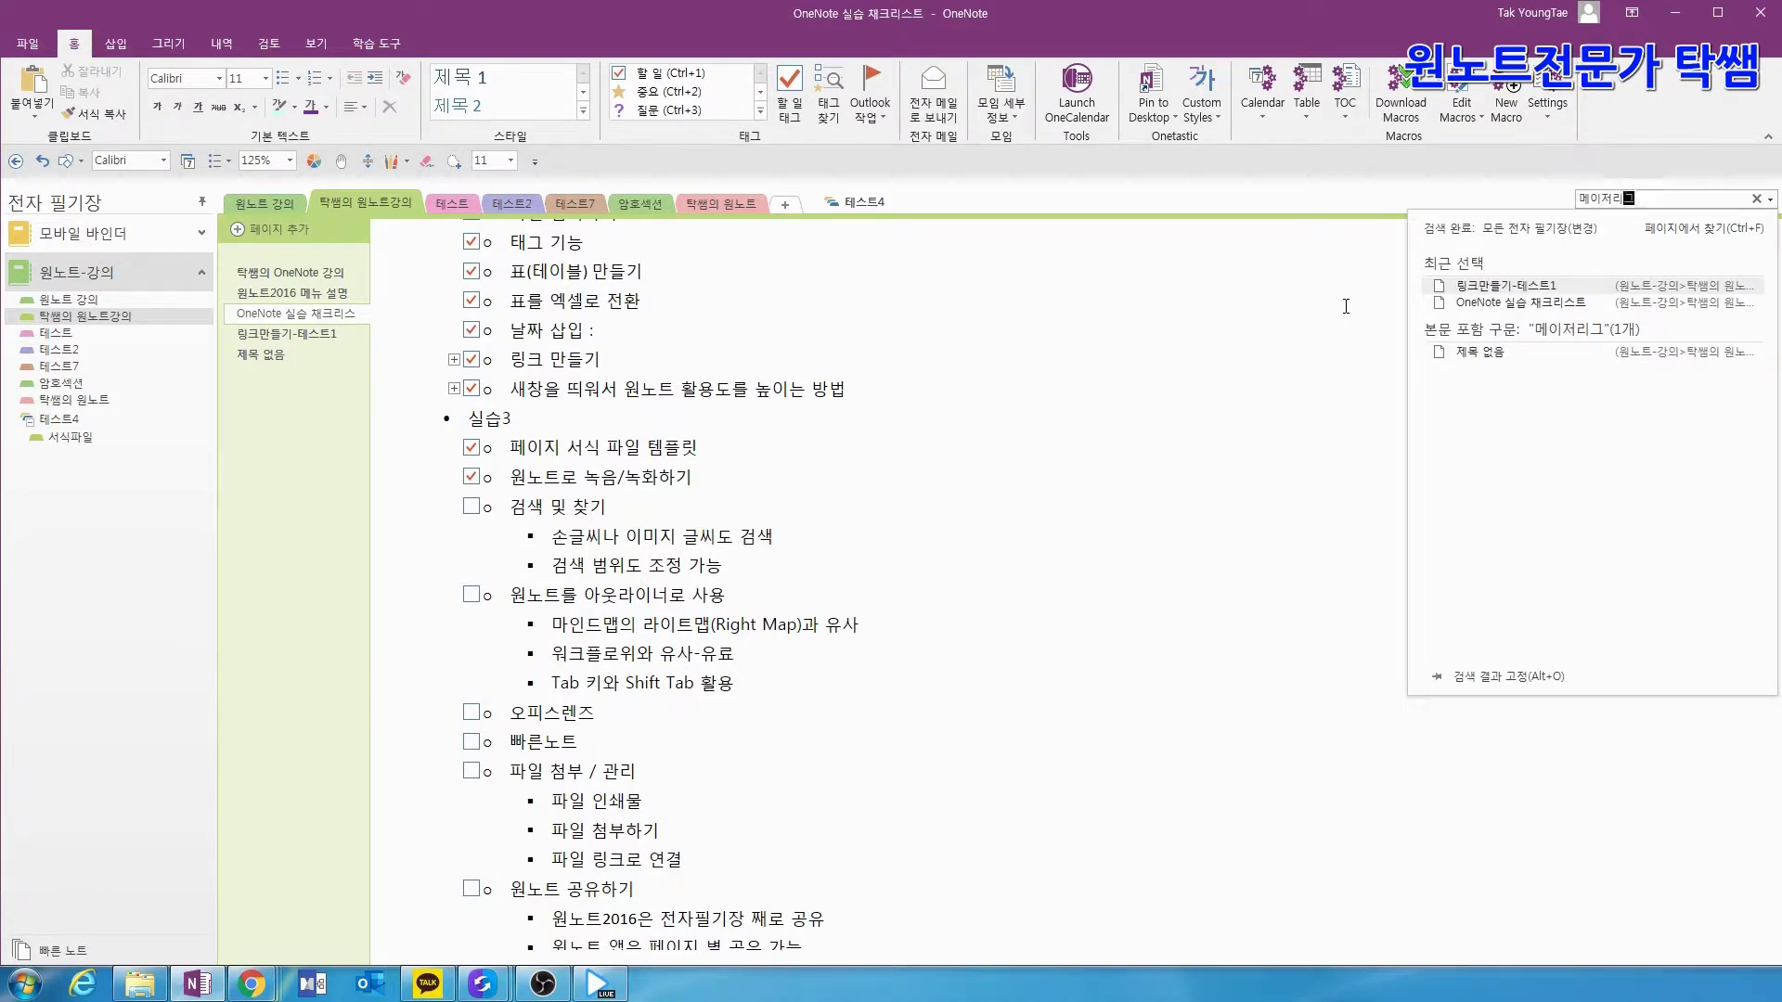
- Open the untitled page (제목 없음) listed under the body-text matches for "메이저리그"
{"action": "key", "text": "Down"}
{"action": "key", "text": "Down"}
{"action": "key", "text": "Down"}
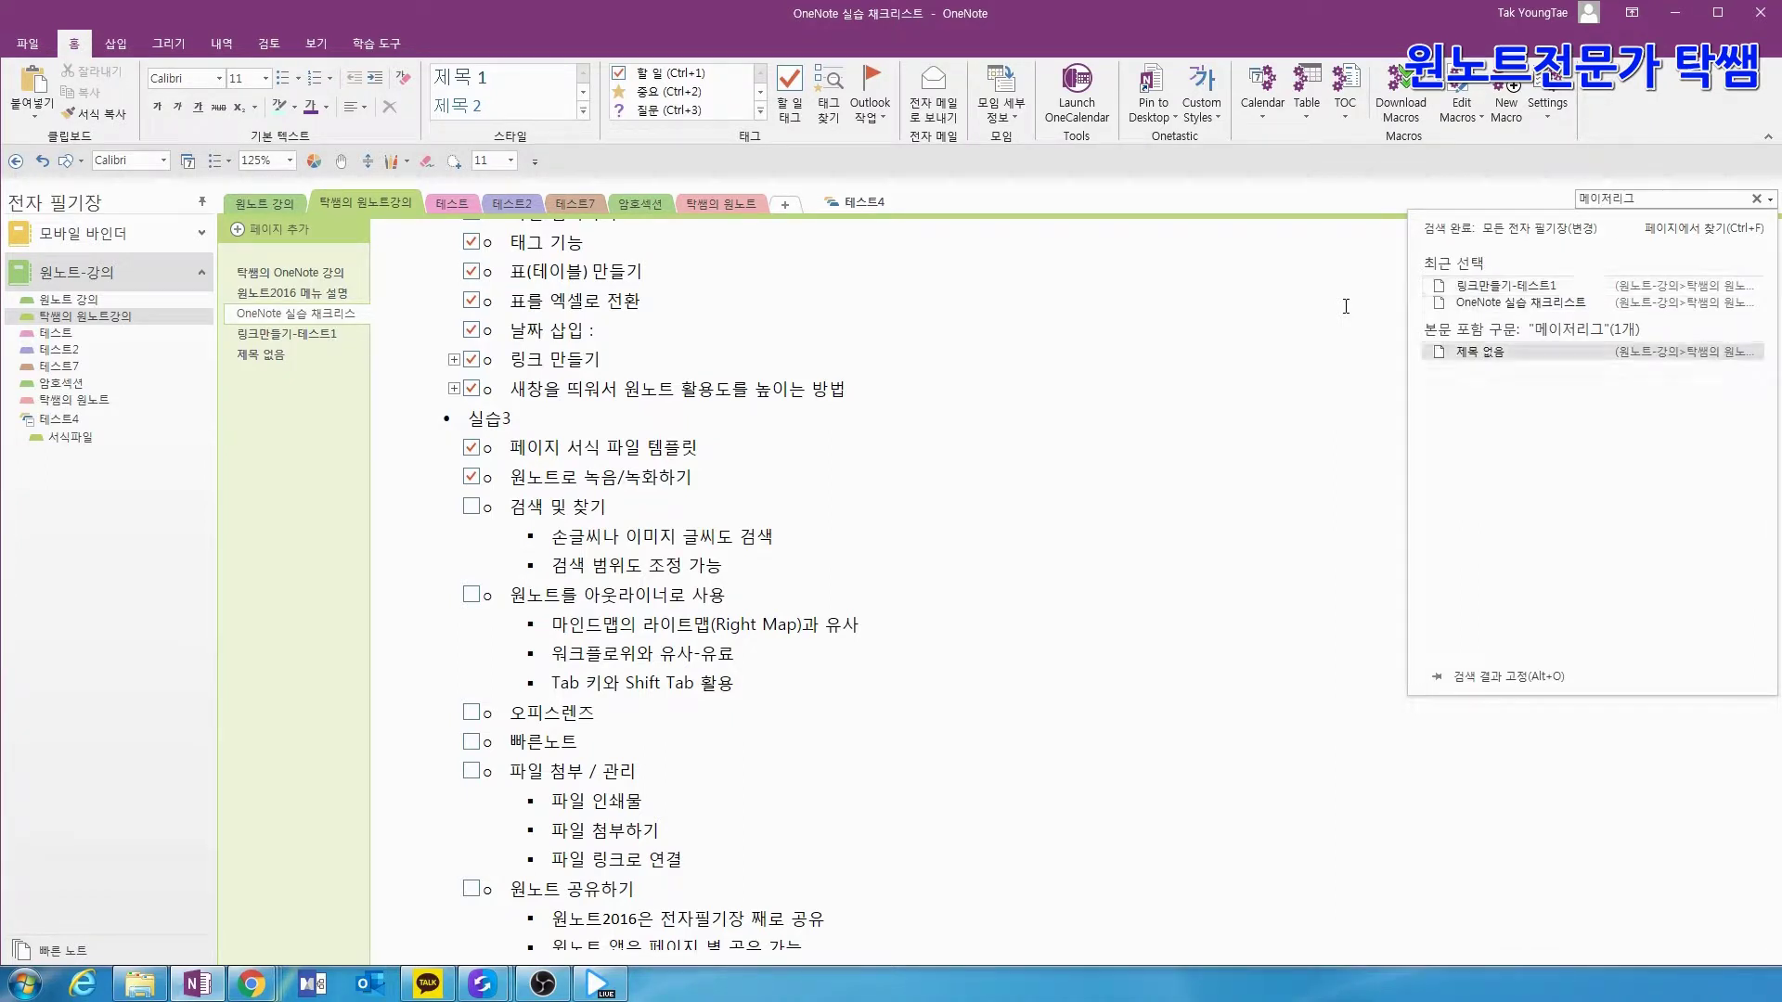
{"action": "key", "text": "Return"}
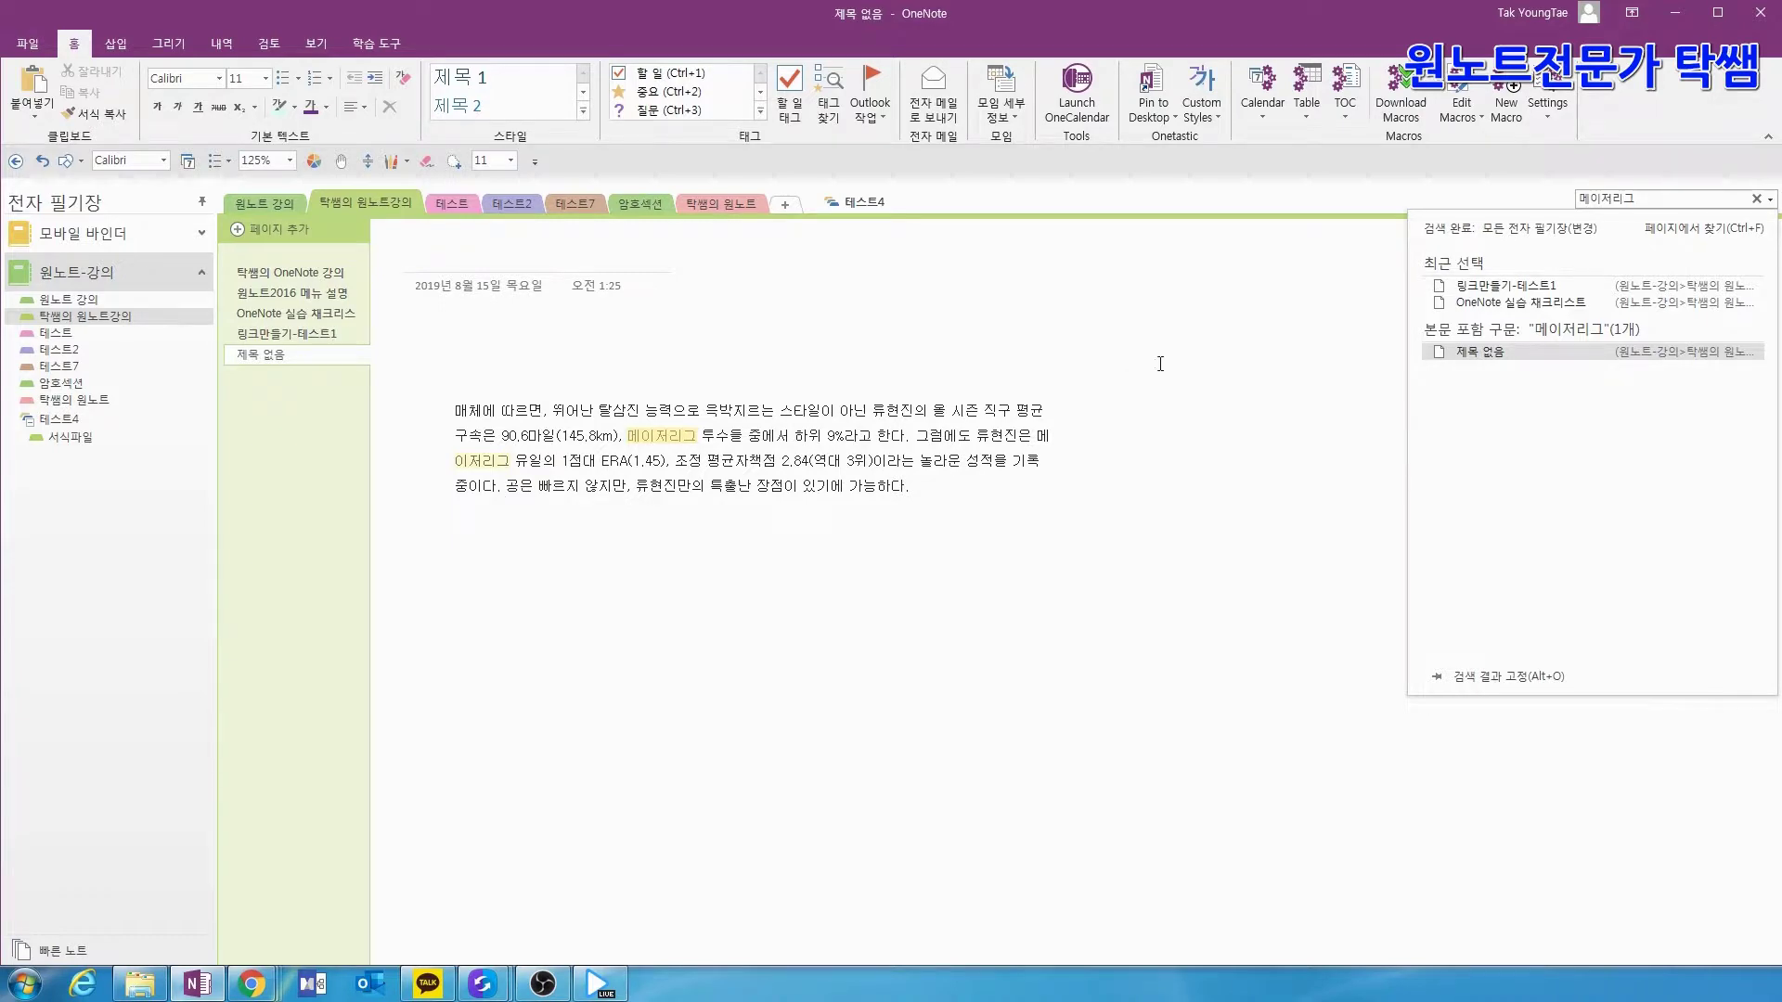
- Return to the checklist page, narrow the OneNote window, and display the search scope choices
{"action": "left_click", "coordinate": [345, 316]}
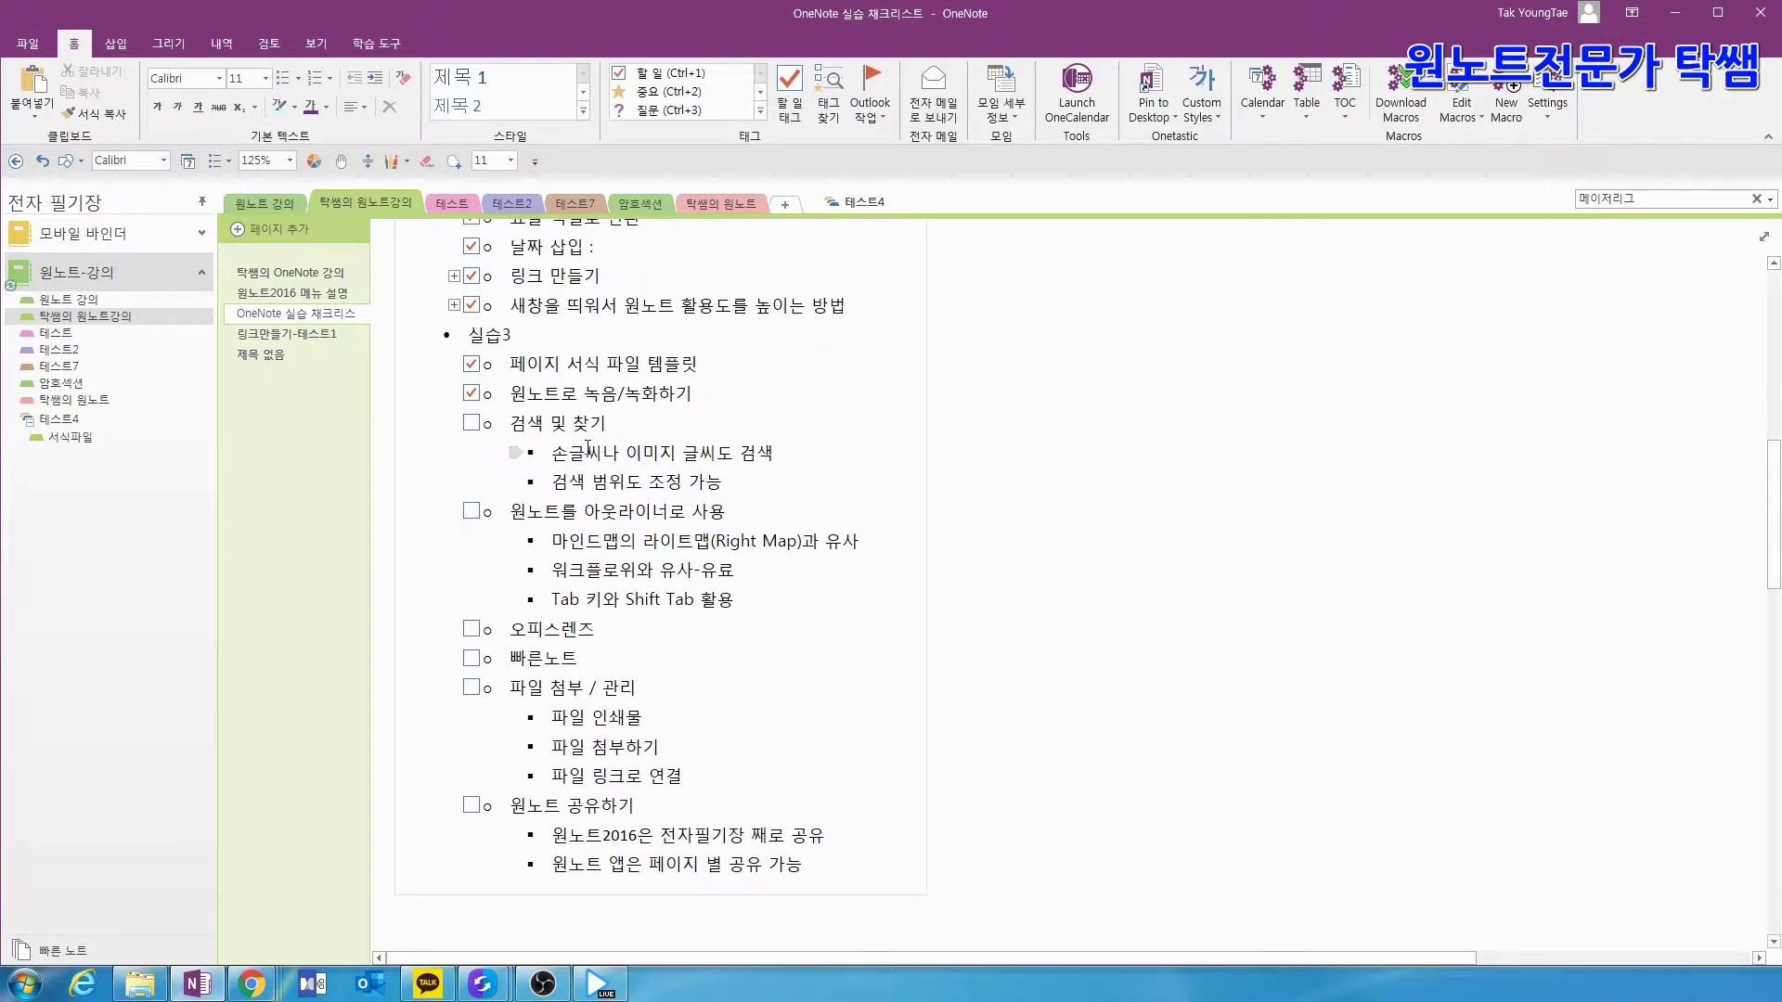
{"action": "left_click", "coordinate": [784, 450]}
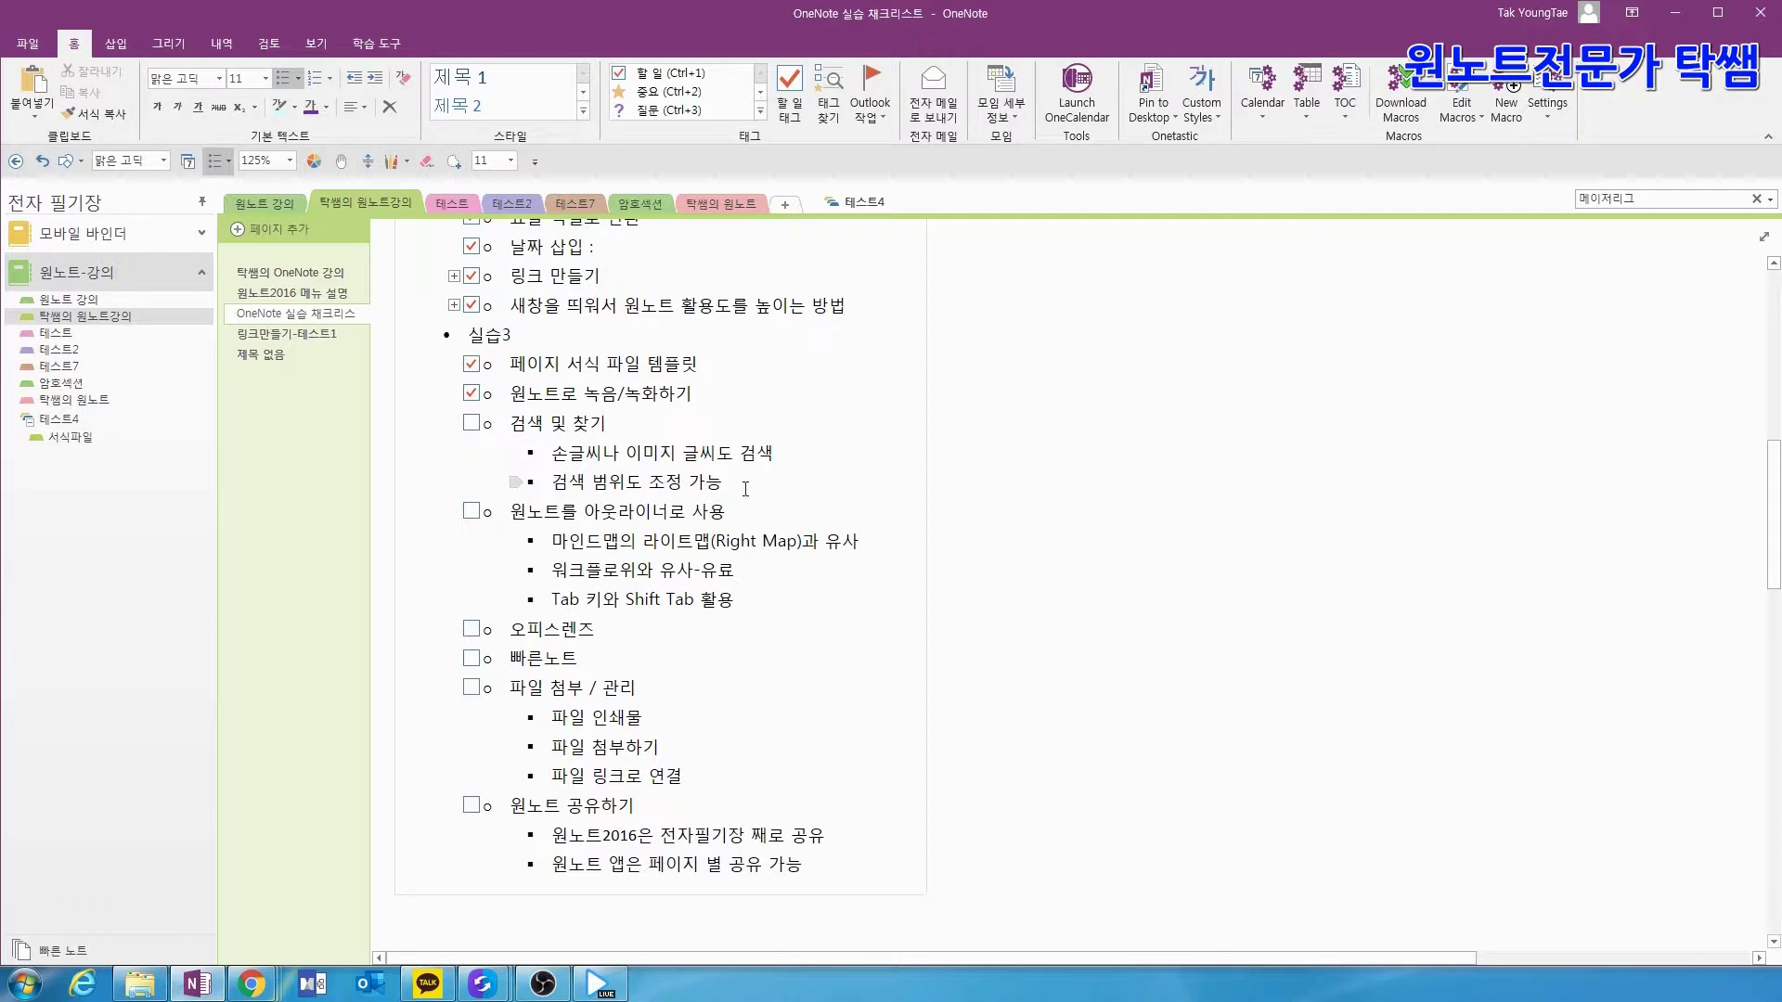
{"action": "left_click", "coordinate": [1684, 197]}
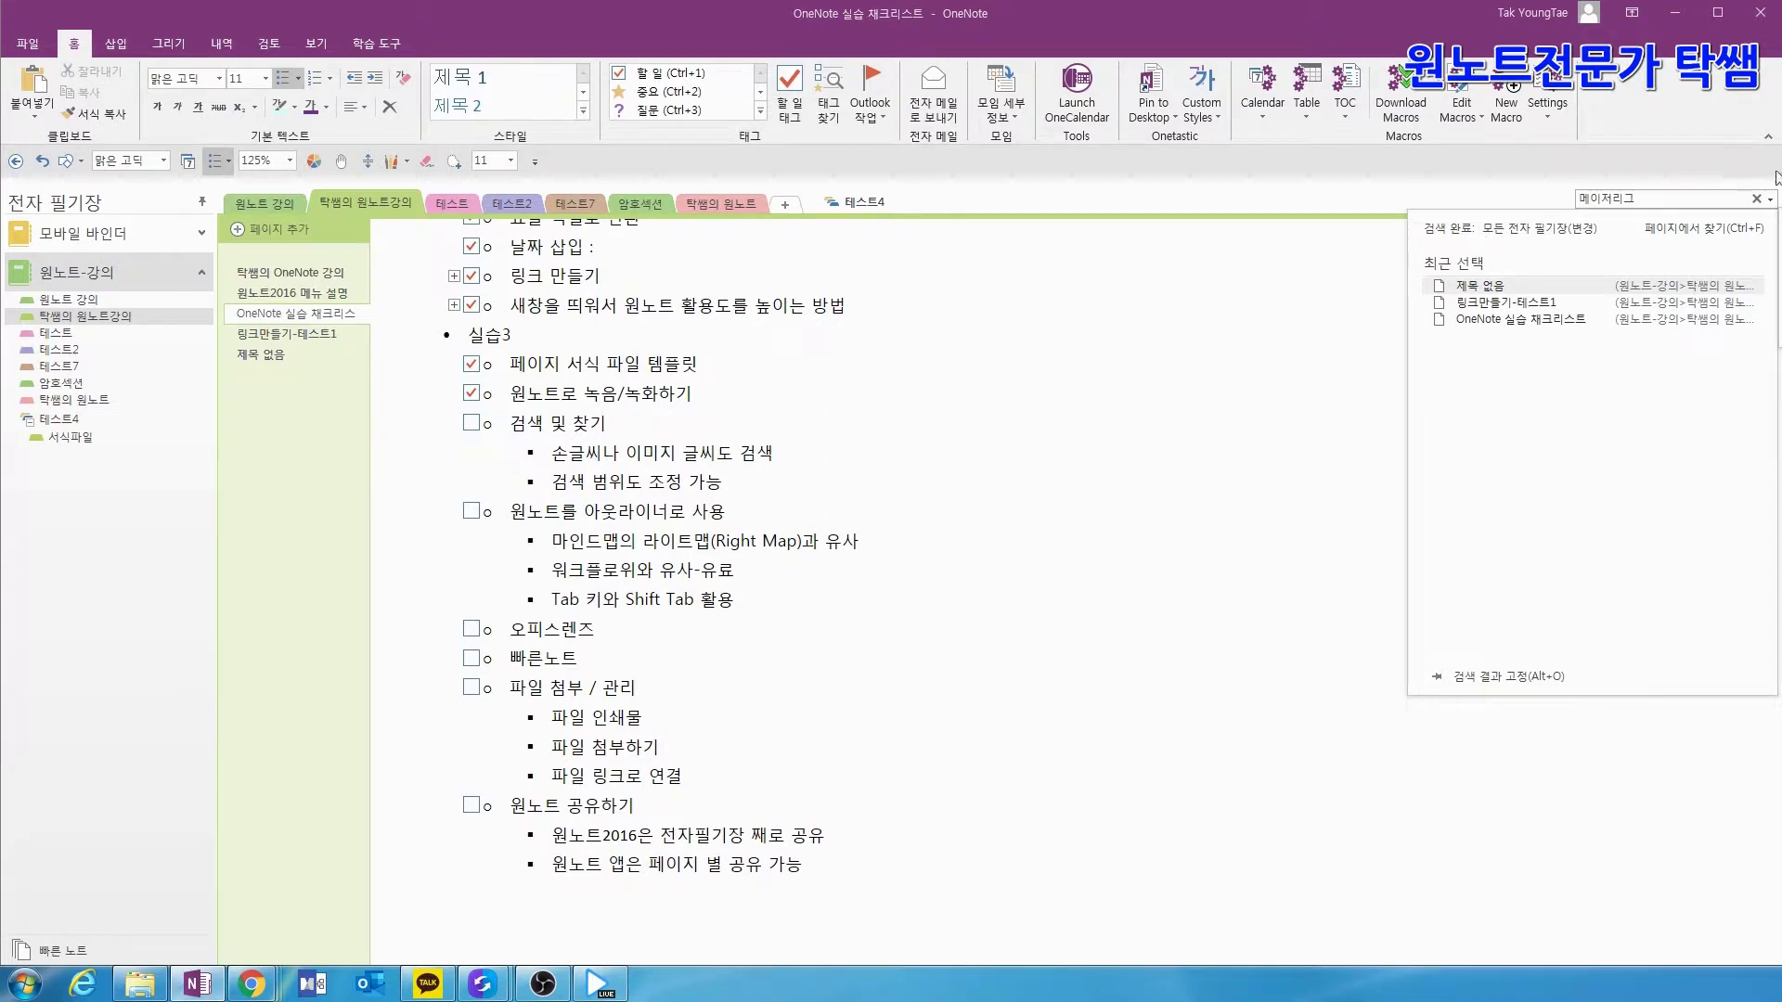
{"action": "left_click_drag", "start_coordinate": [1775, 90], "coordinate": [1515, 84]}
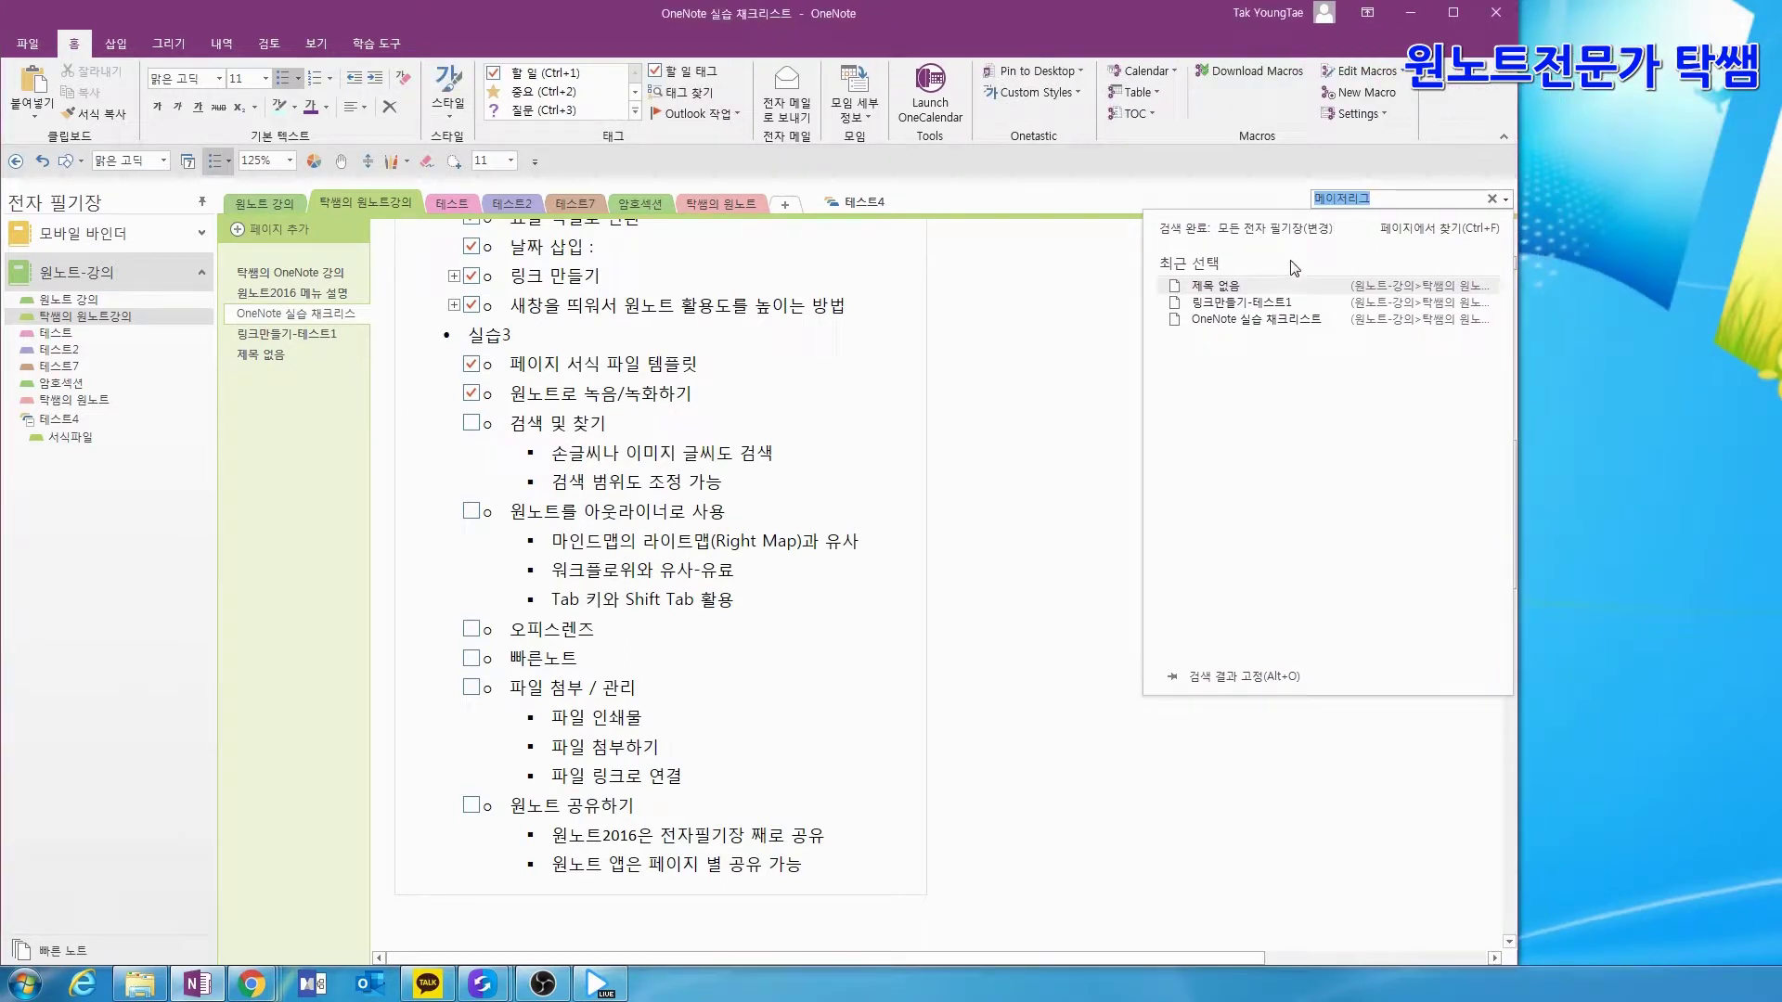
{"action": "left_click", "coordinate": [1253, 232]}
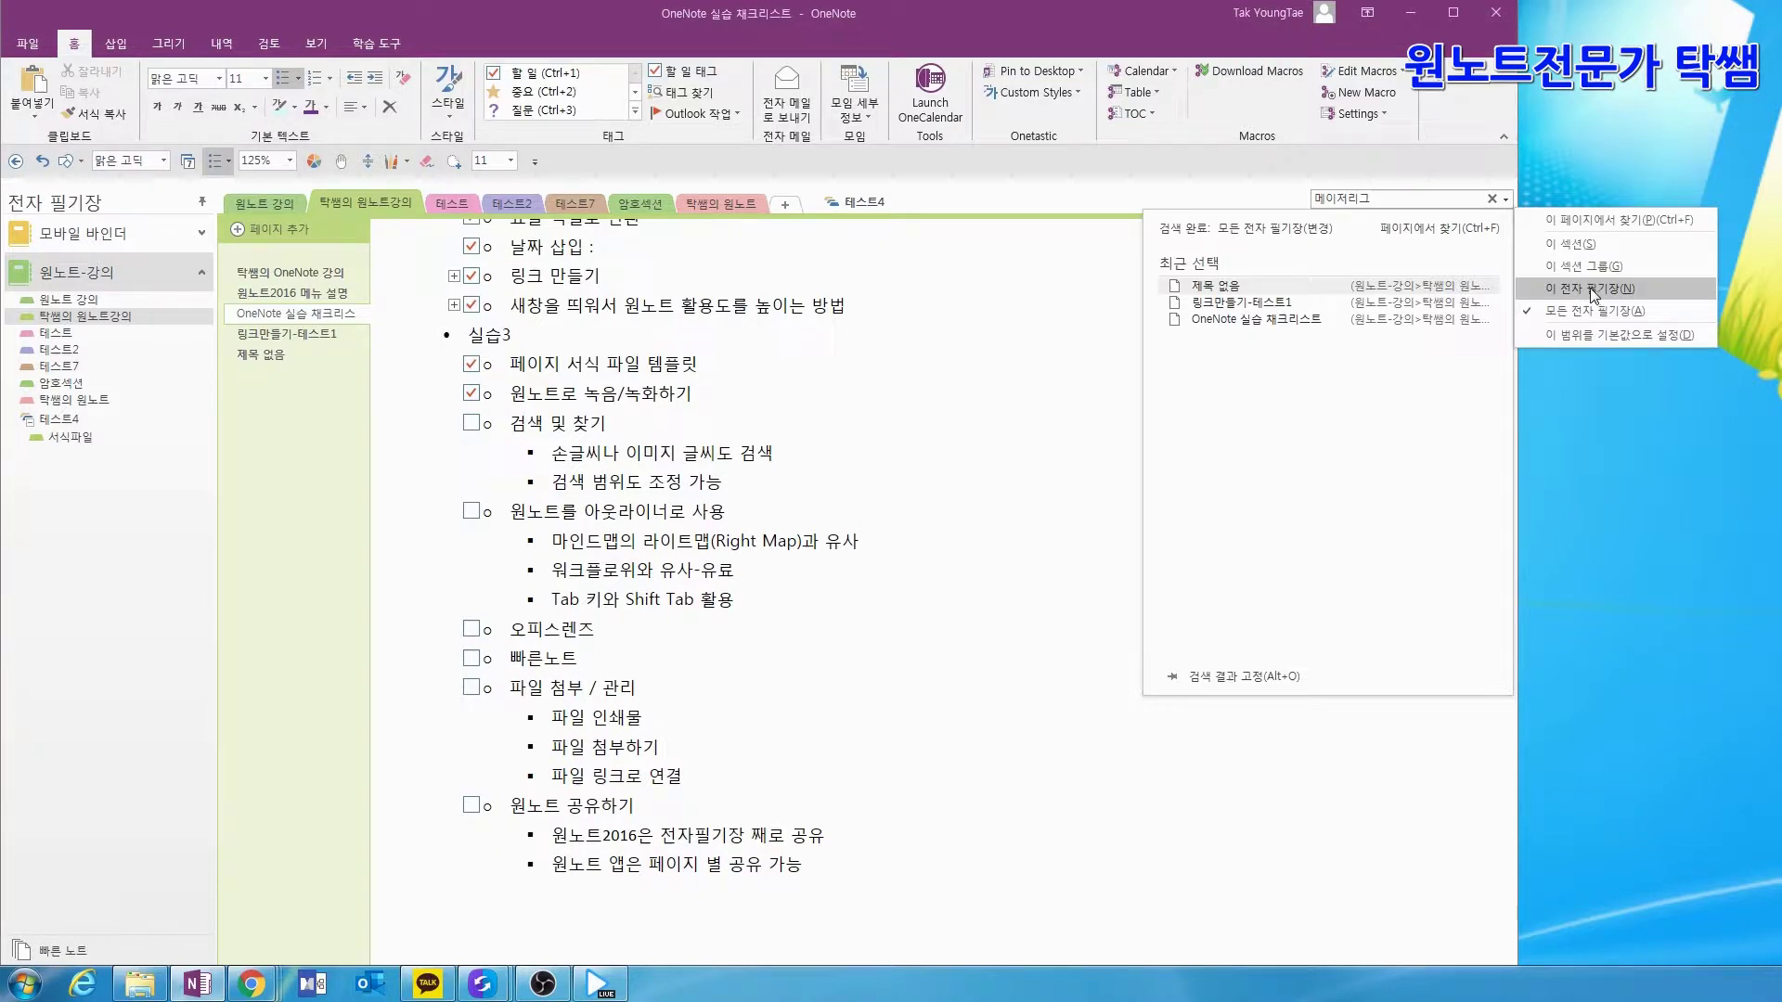
- Search for "도서추천" and limit the search scope to the current notebook (이 전자 필기장)
{"action": "left_click", "coordinate": [1408, 198]}
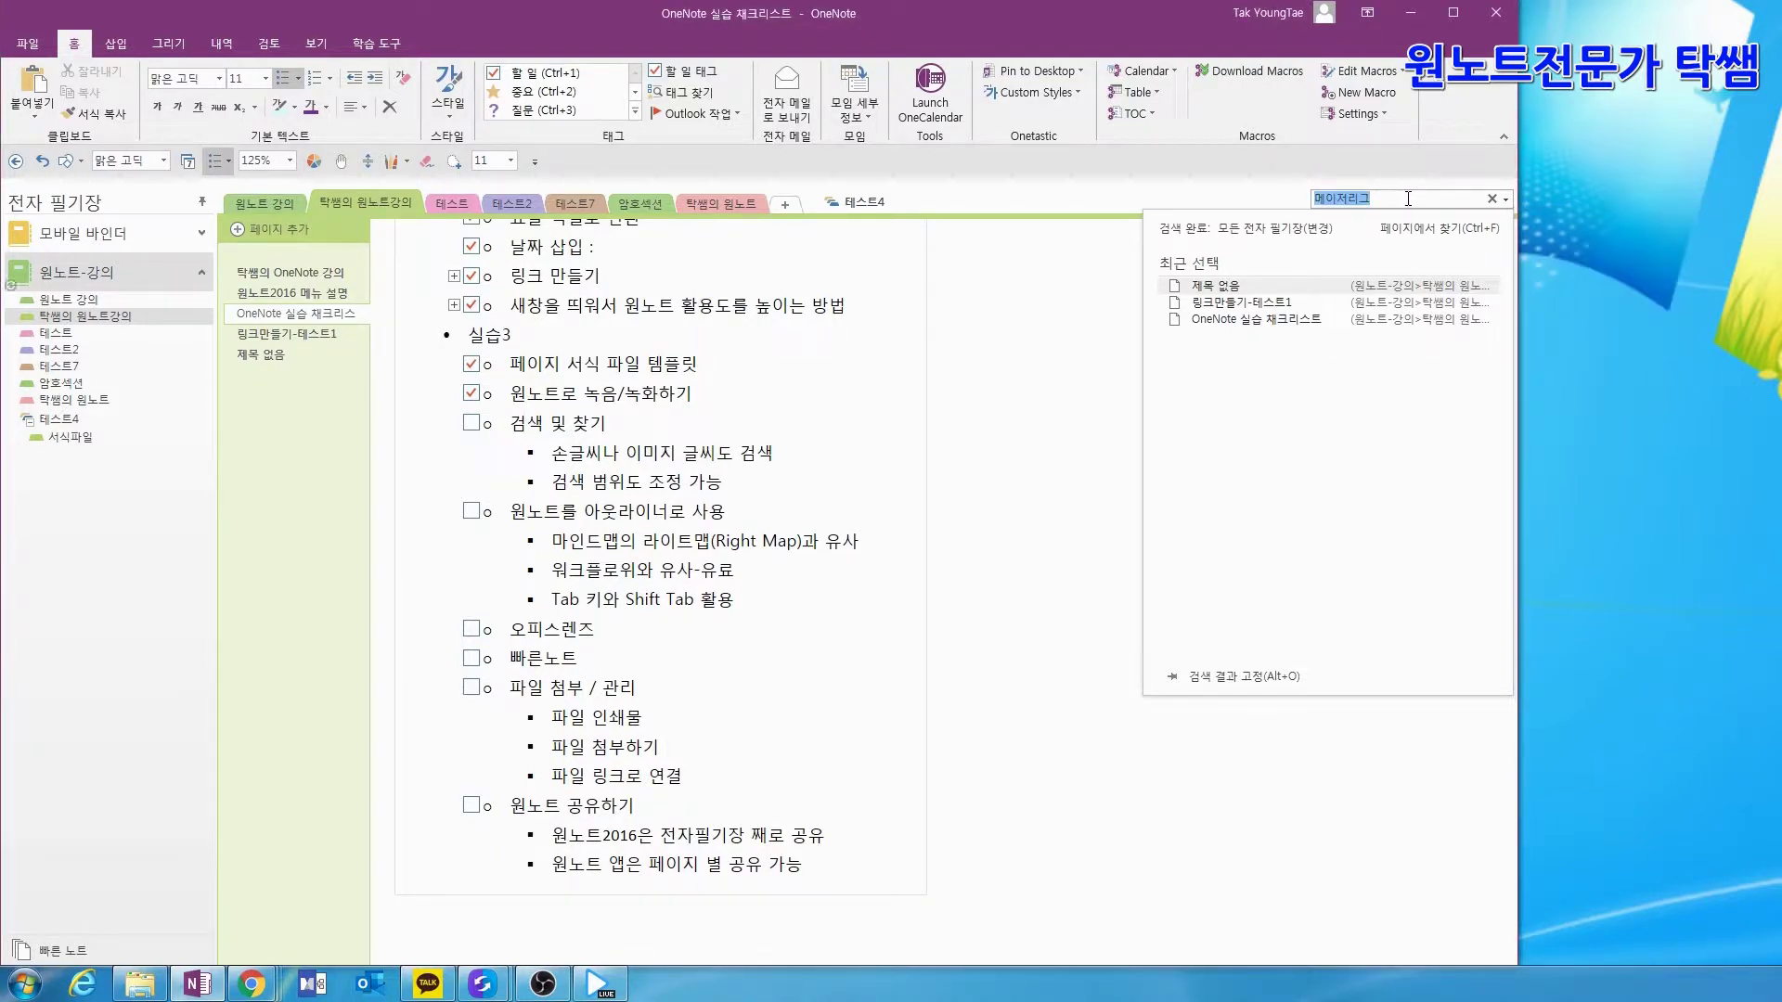
{"action": "type", "text": "도서추천"}
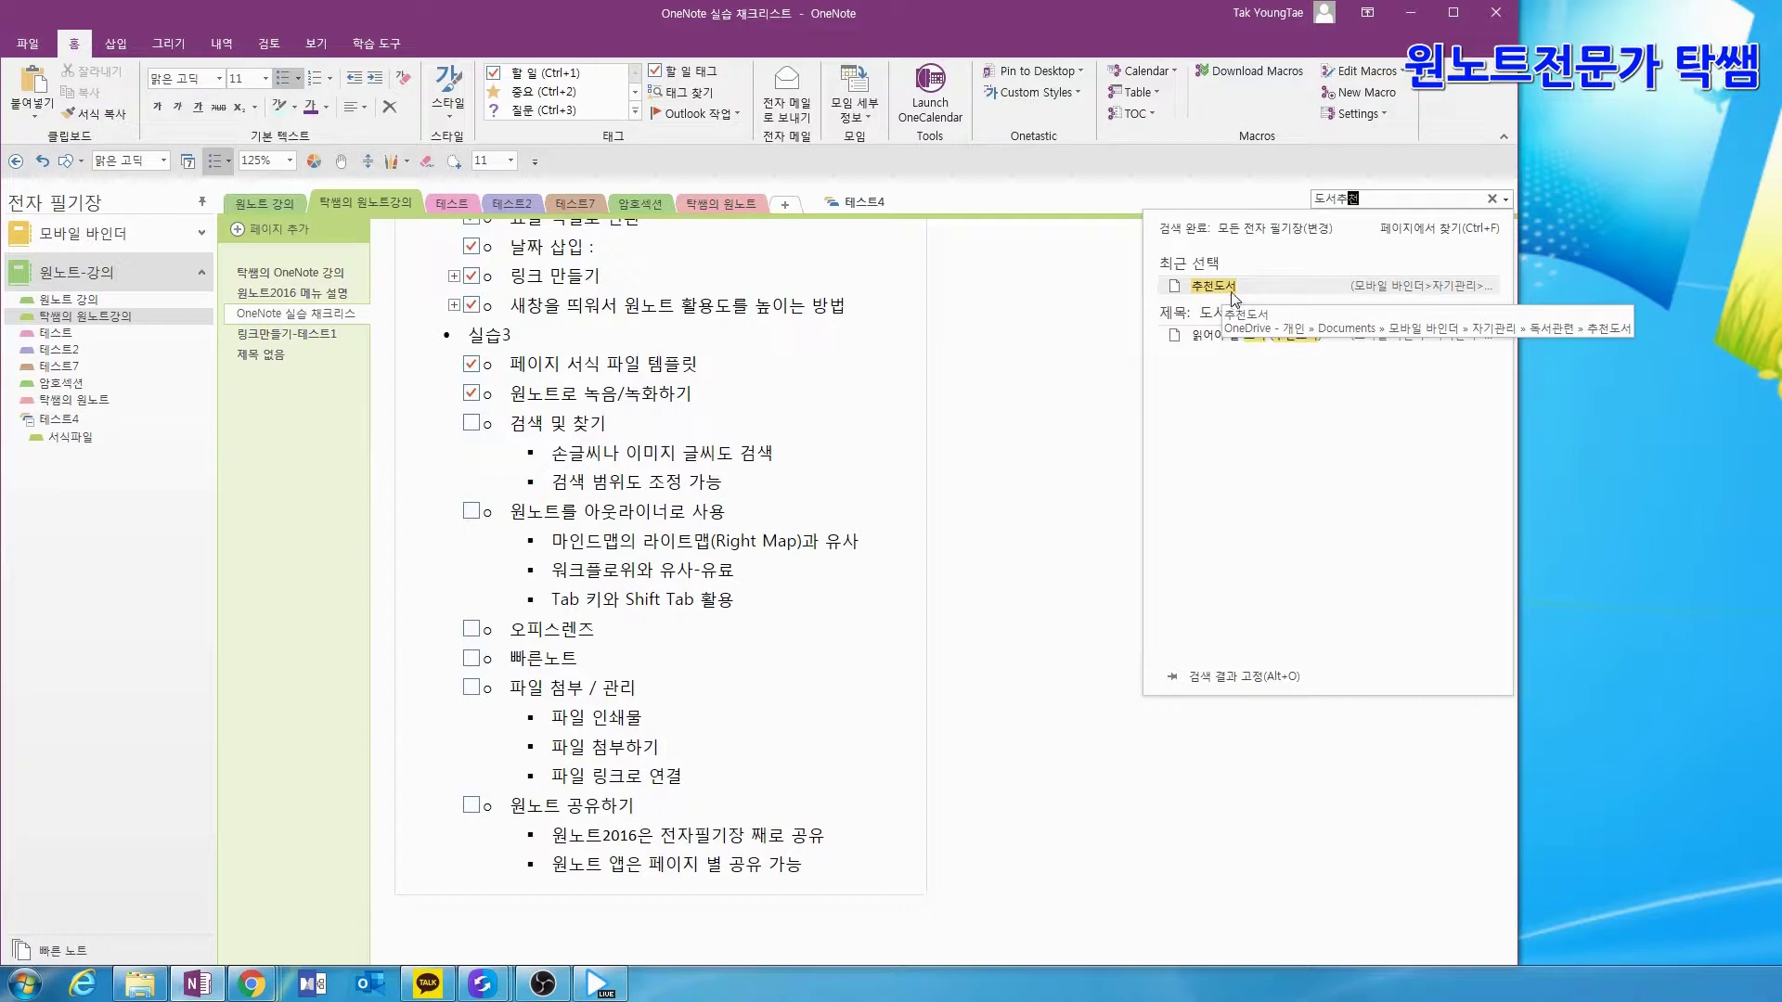
{"action": "left_click", "coordinate": [1317, 231]}
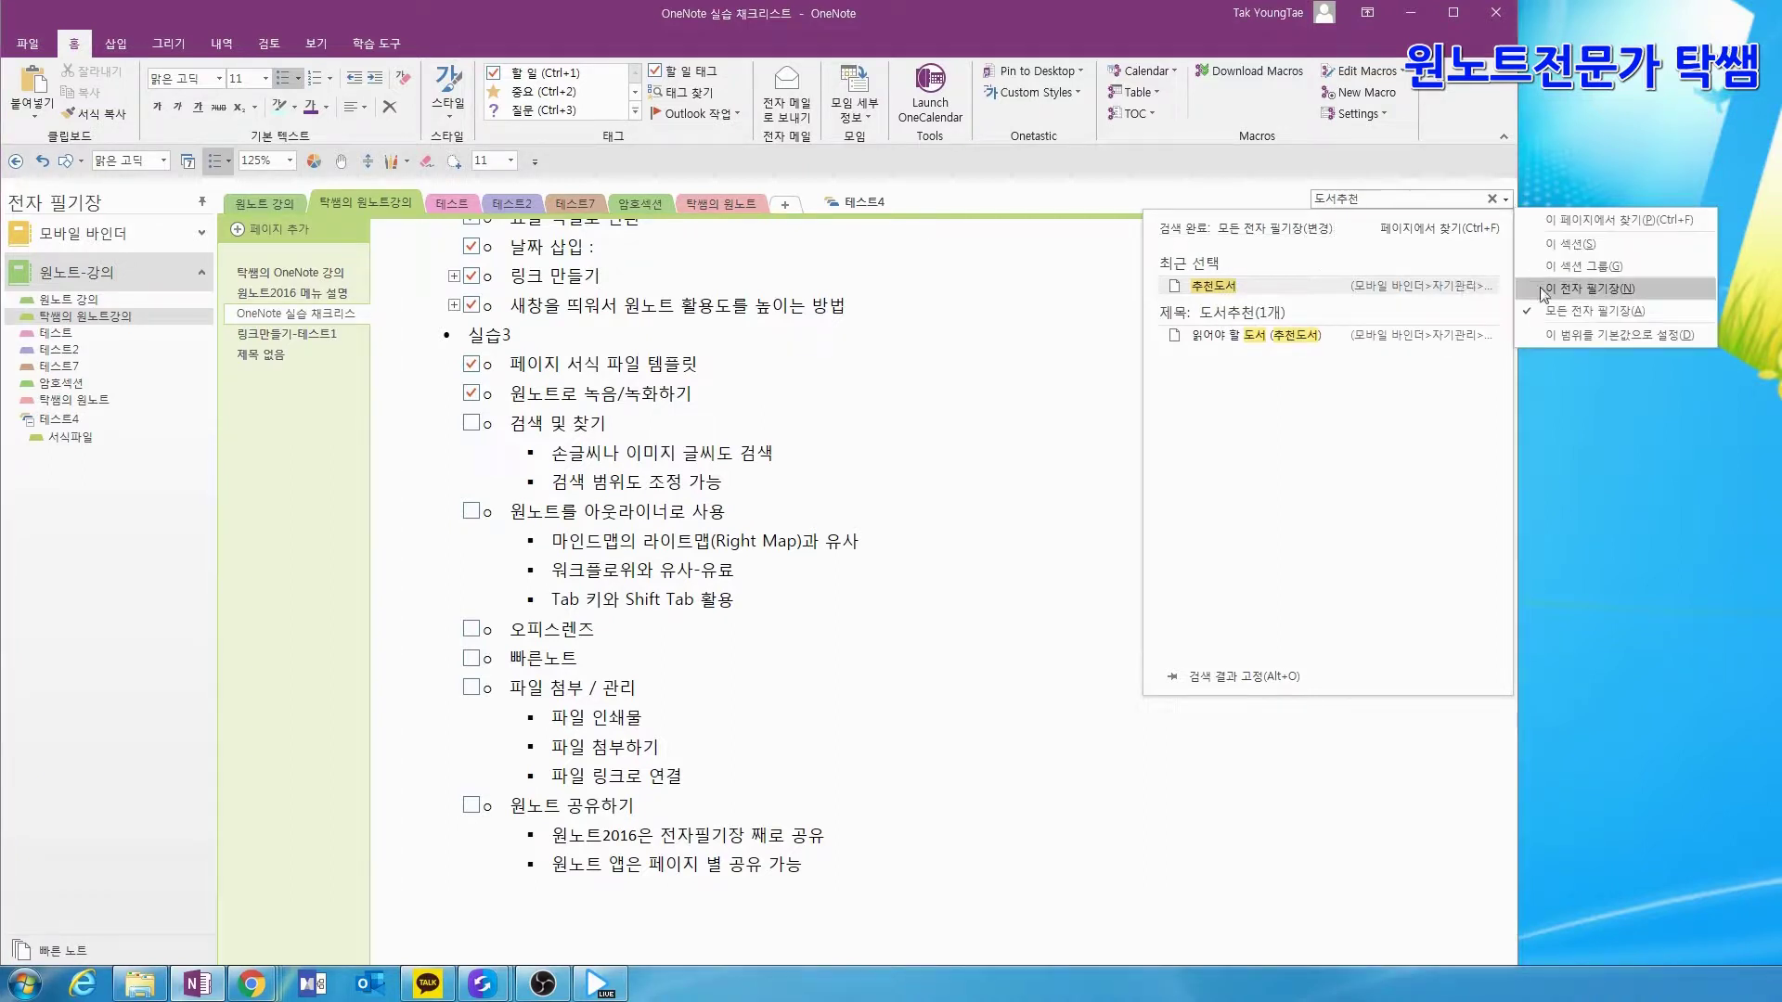
{"action": "left_click", "coordinate": [1578, 288]}
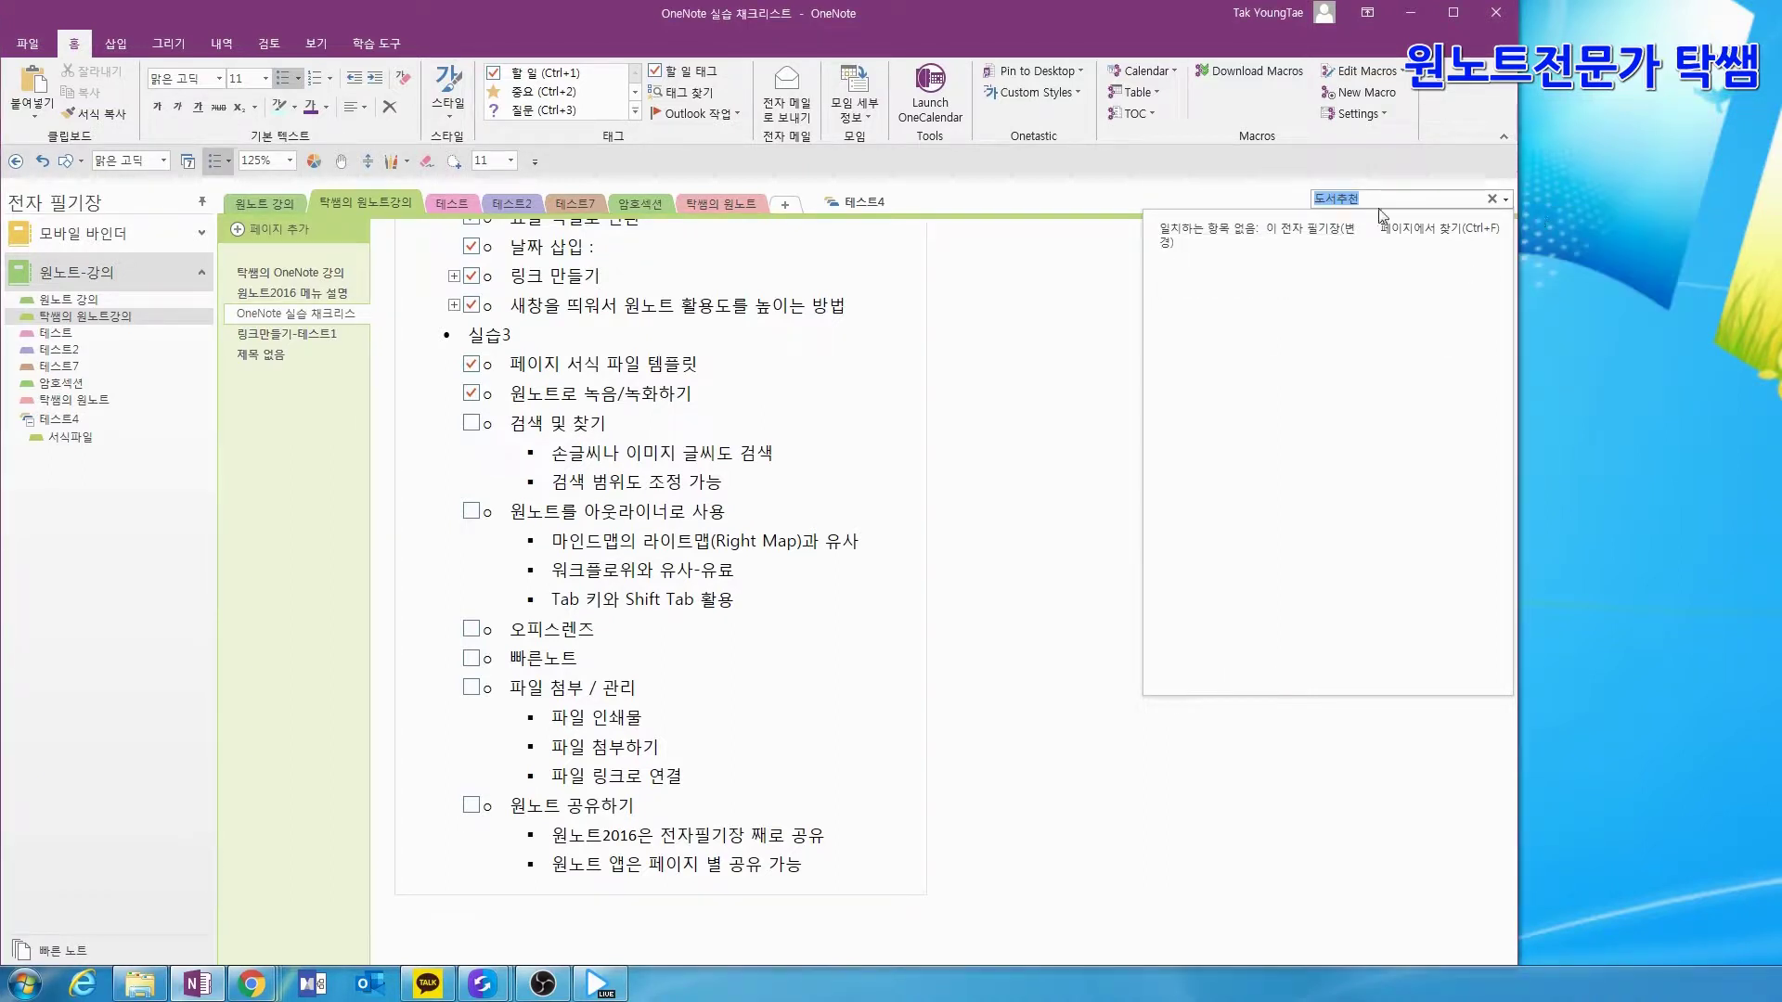
- Set the search scope back to all notebooks (모든 전자 필기장) and open the 추천도서 page from the results
{"action": "left_click", "coordinate": [1290, 230]}
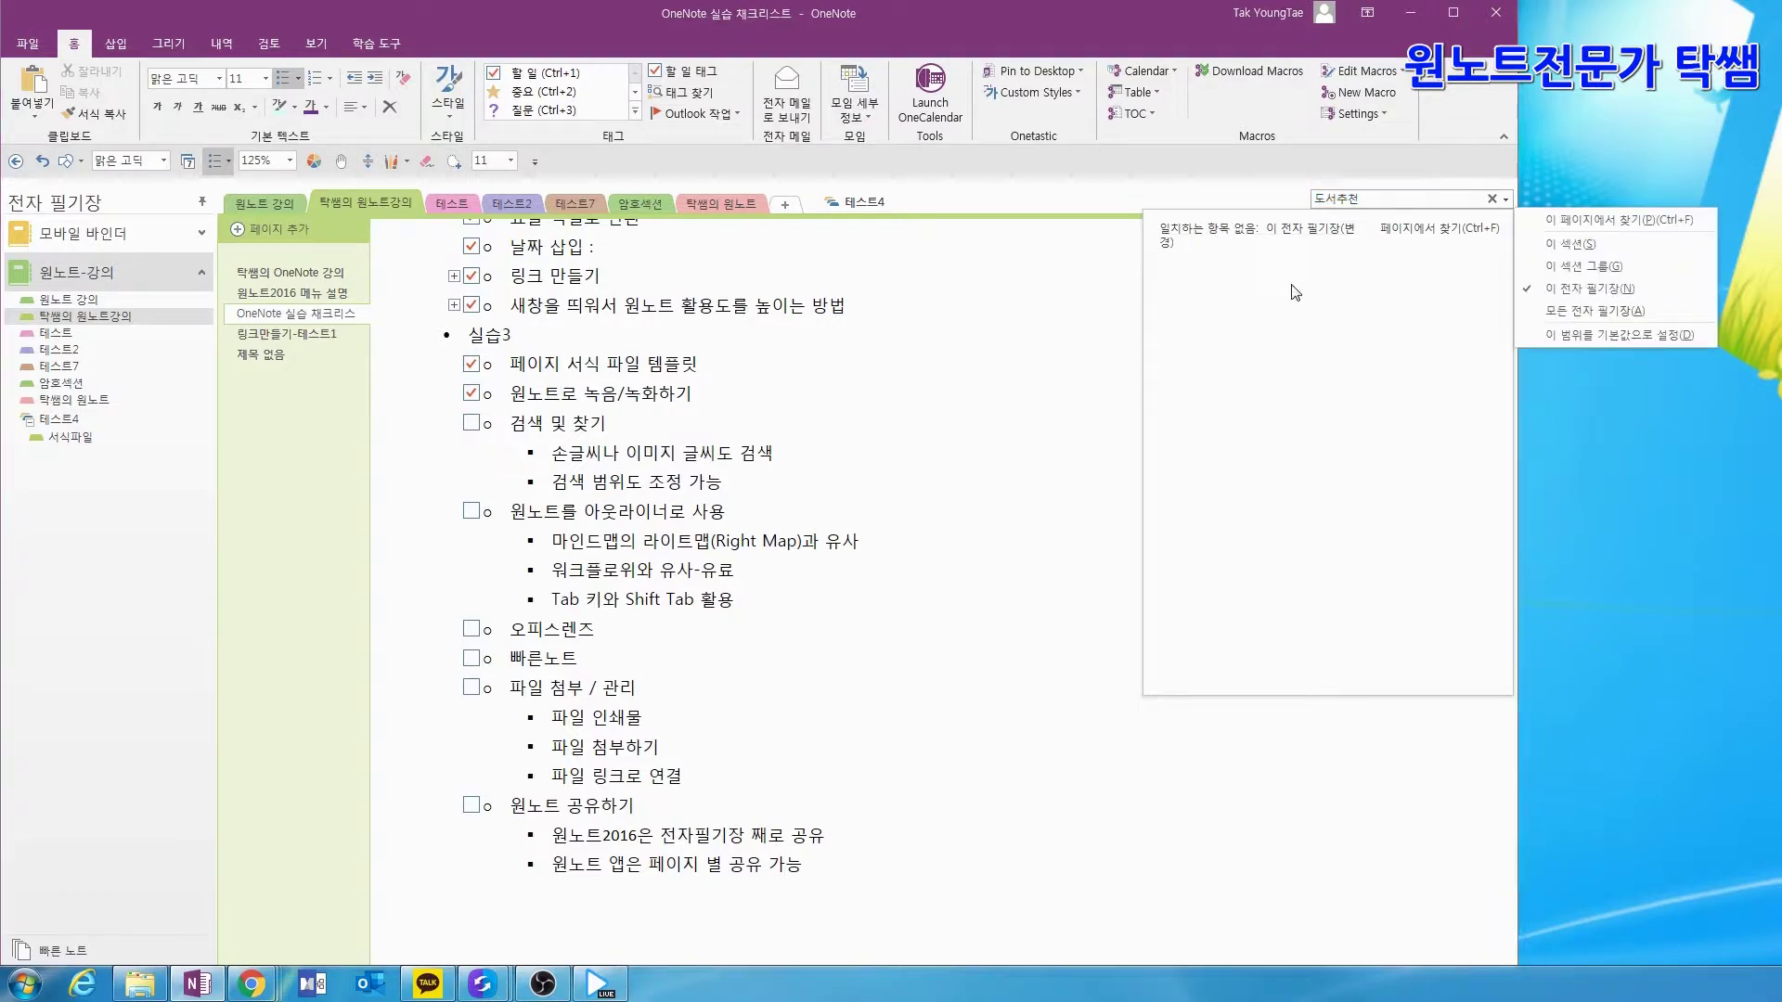
{"action": "left_click", "coordinate": [1559, 315]}
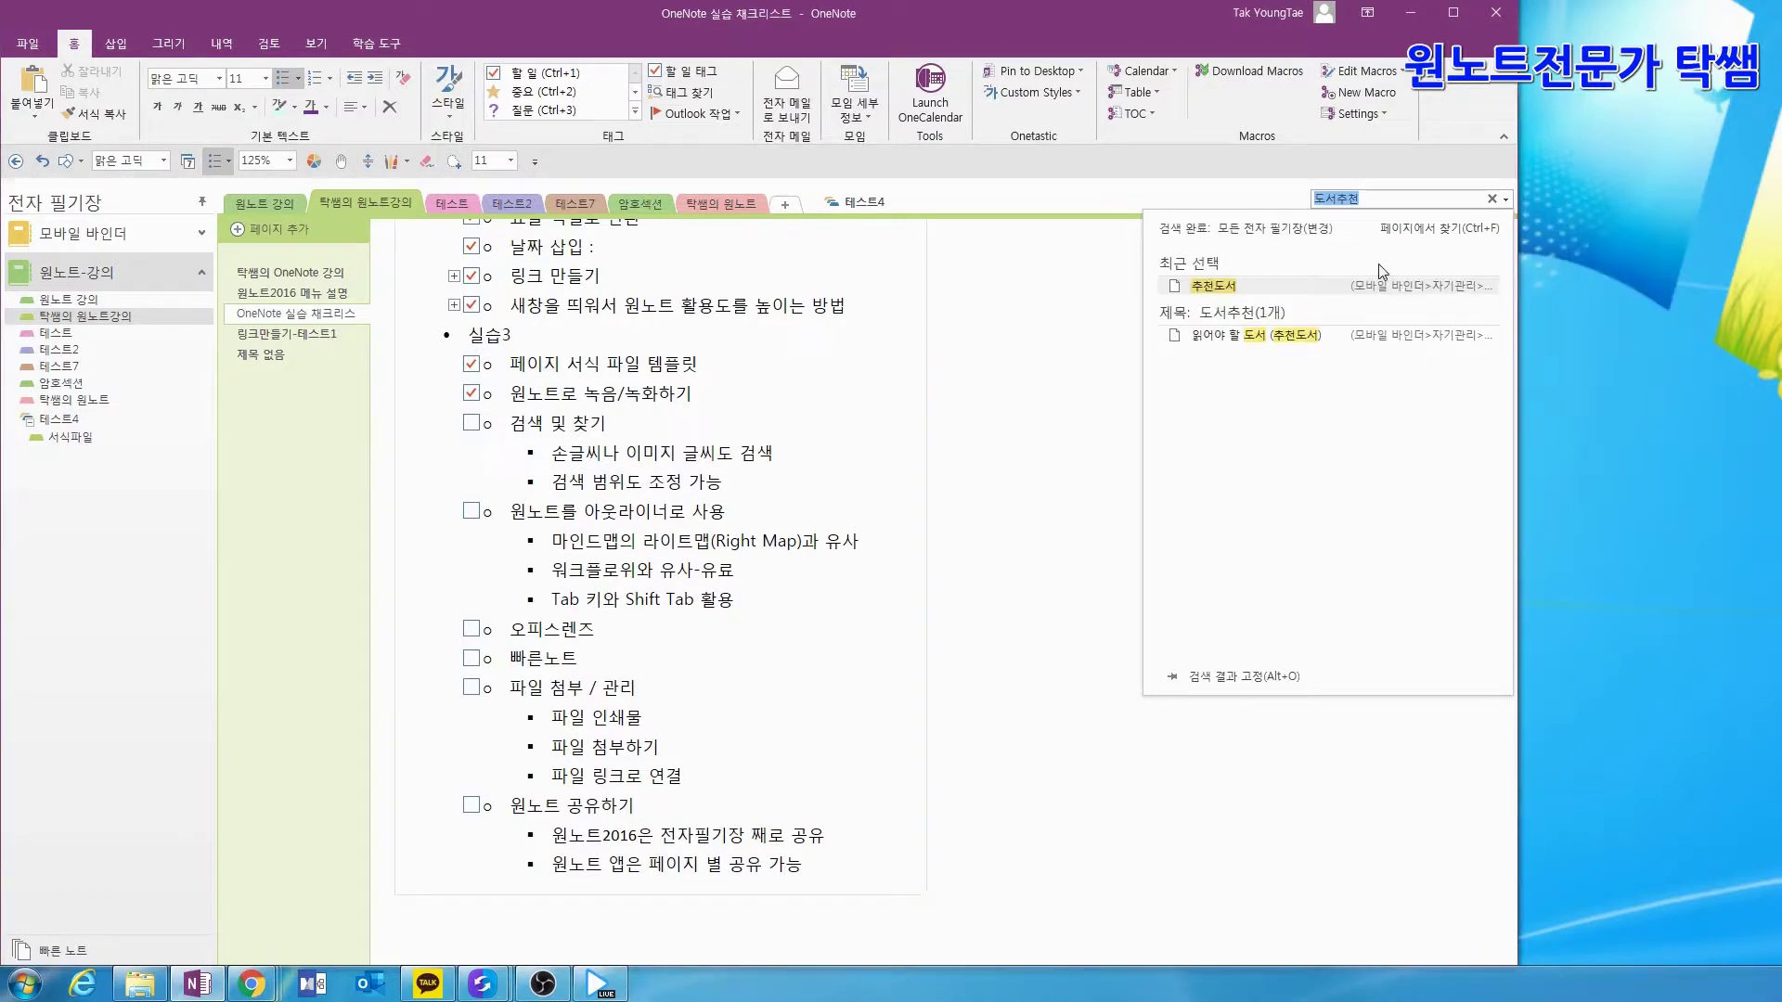
{"action": "left_click", "coordinate": [1228, 288]}
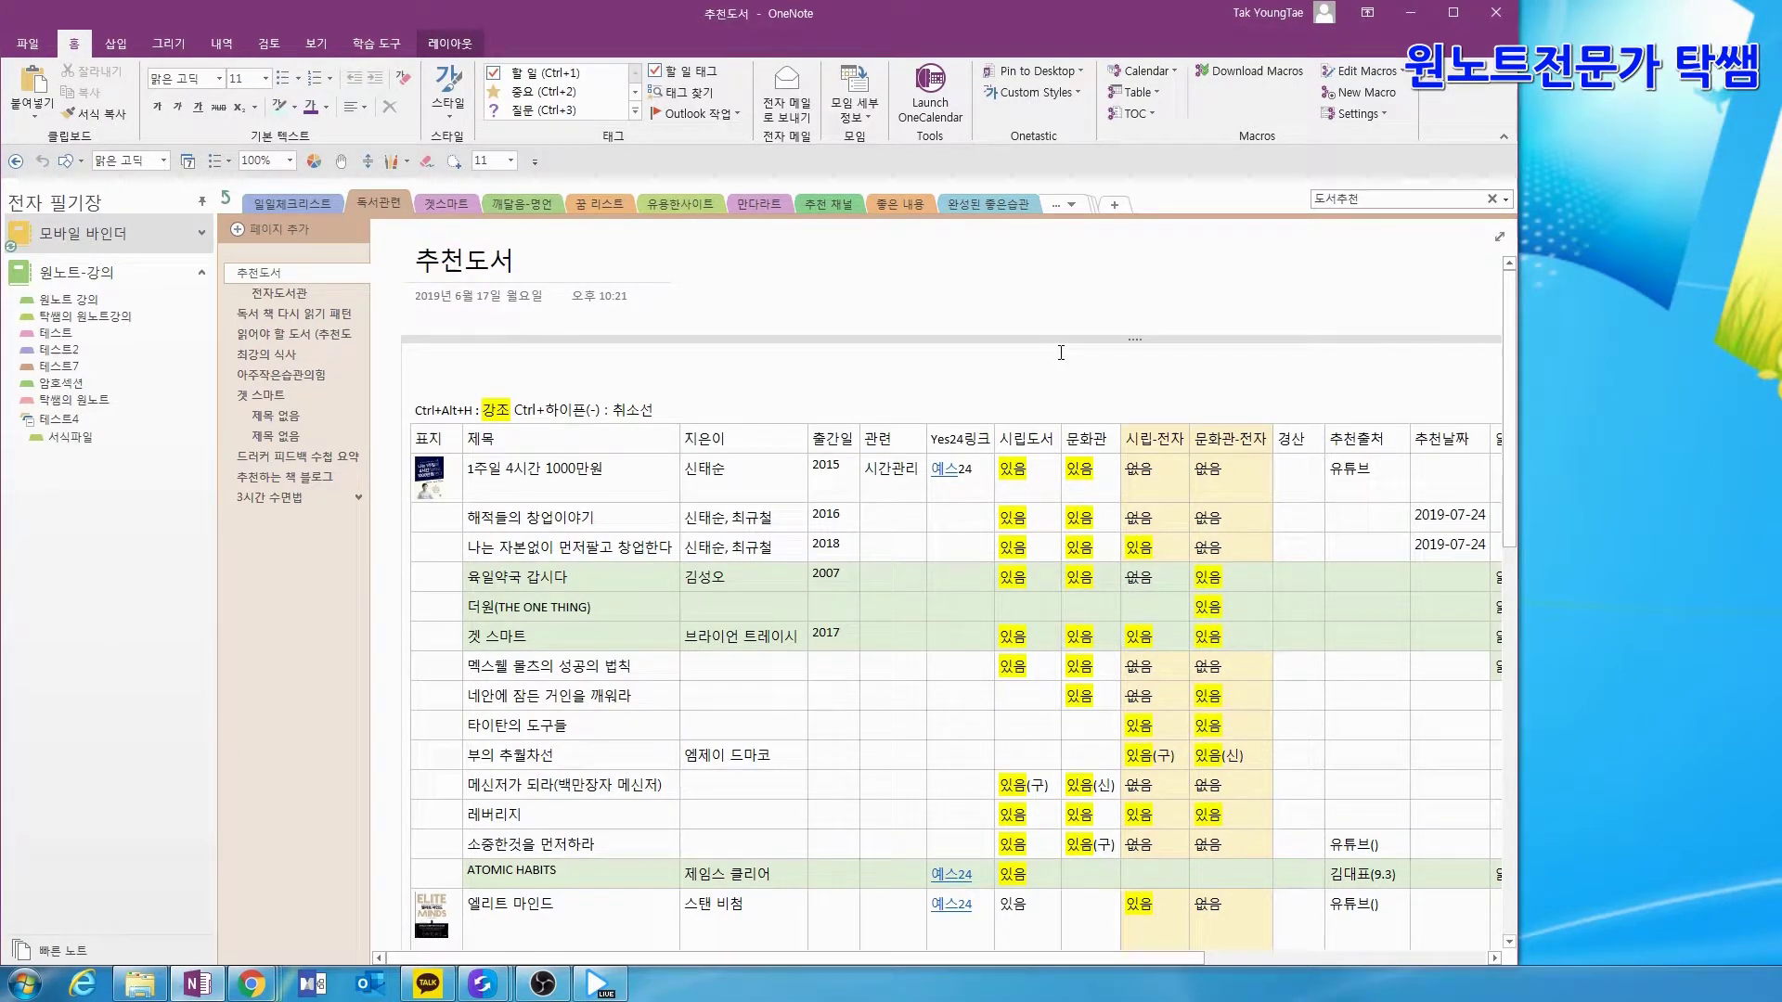
- Go back to the checklist page and widen the OneNote window to the full screen width
{"action": "key", "text": "alt"}
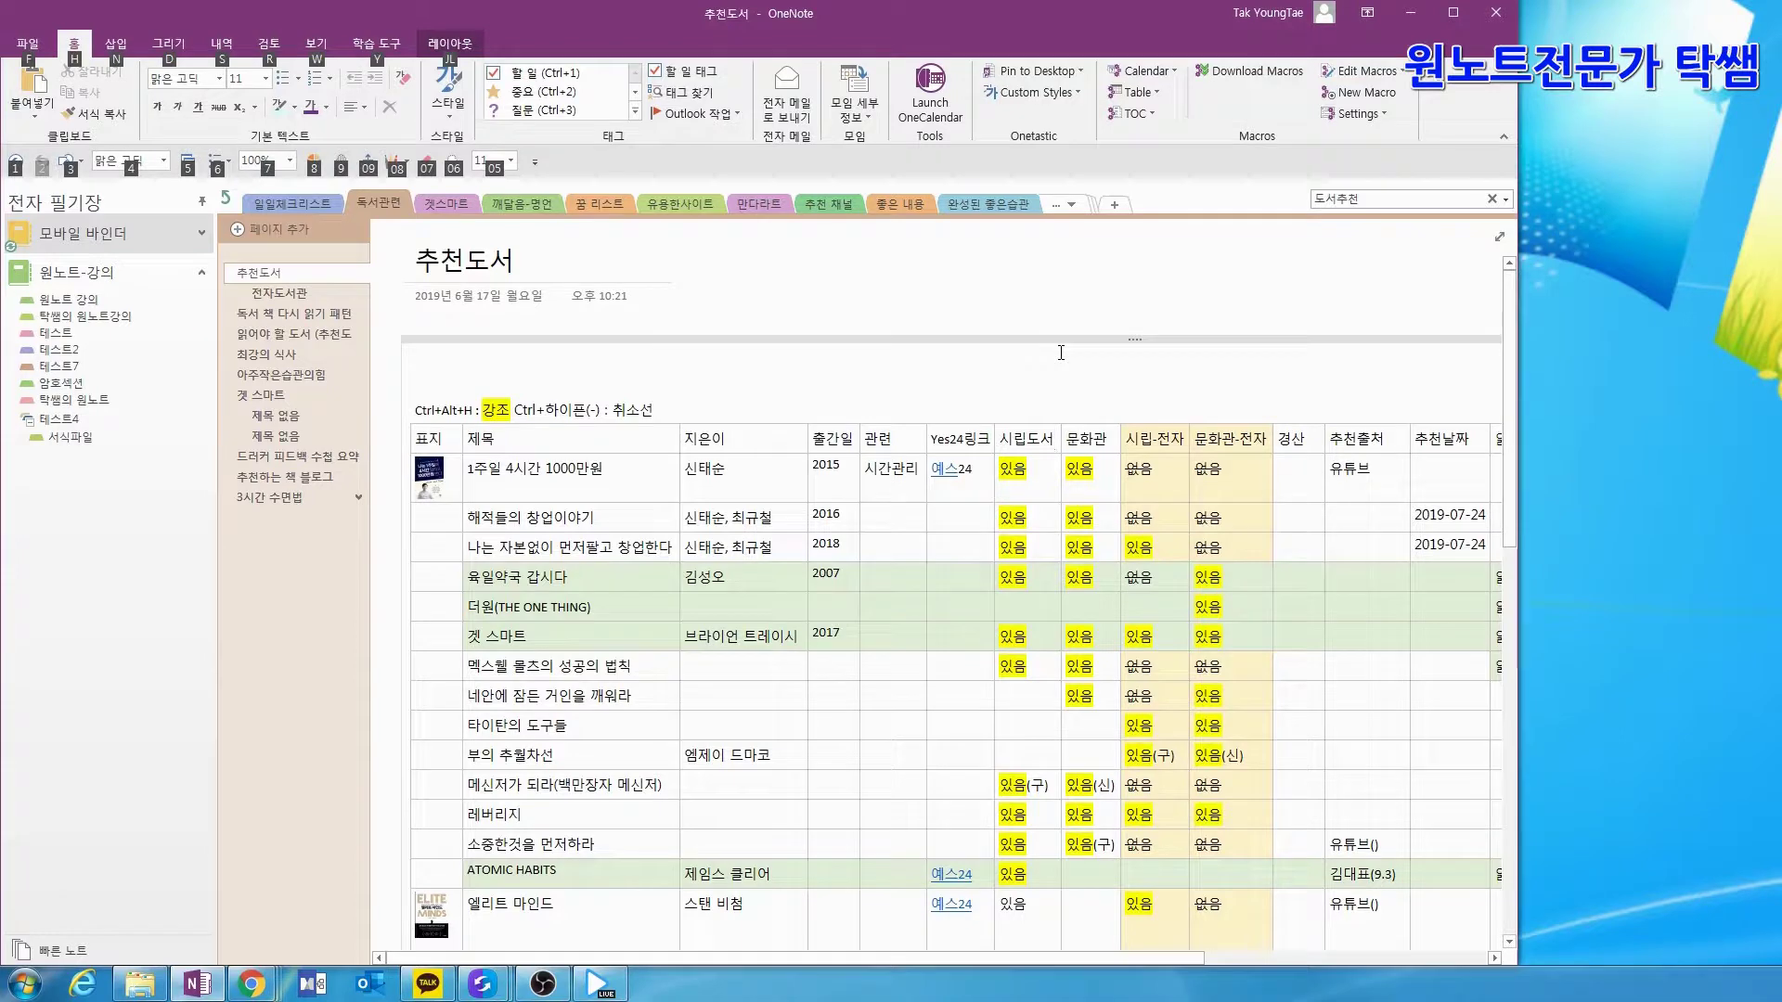
{"action": "key", "text": "1"}
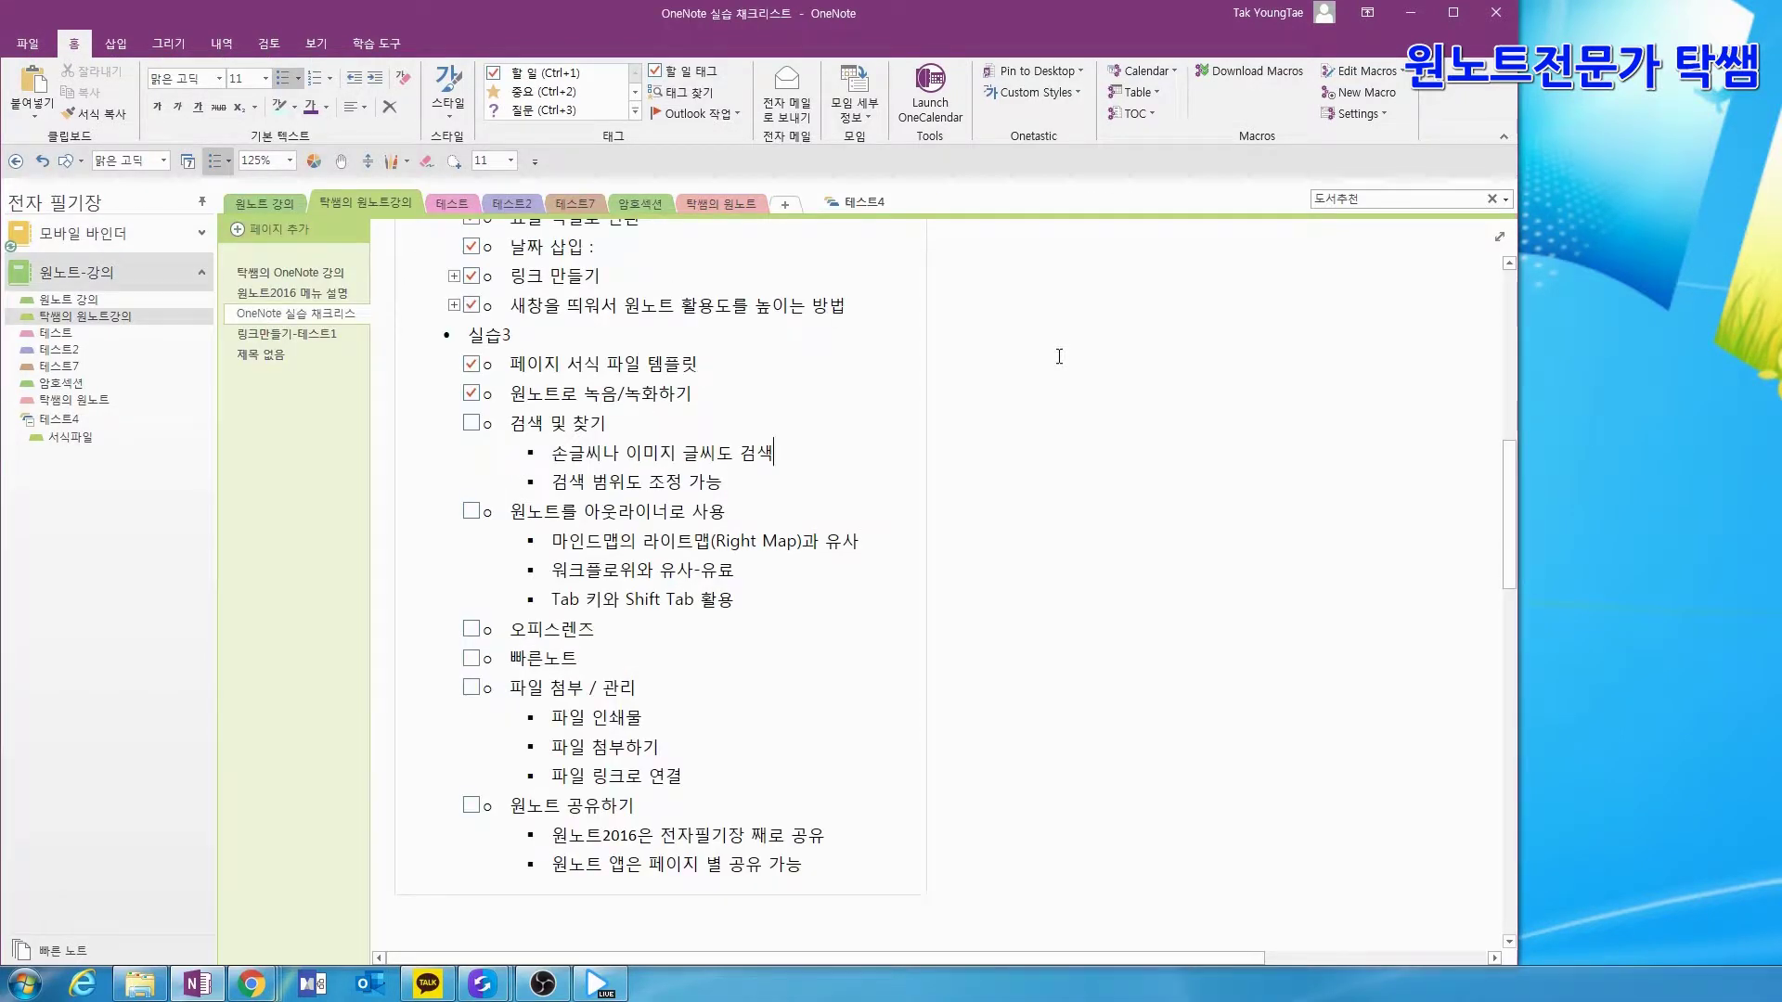
{"action": "left_click_drag", "start_coordinate": [1518, 341], "coordinate": [1777, 338]}
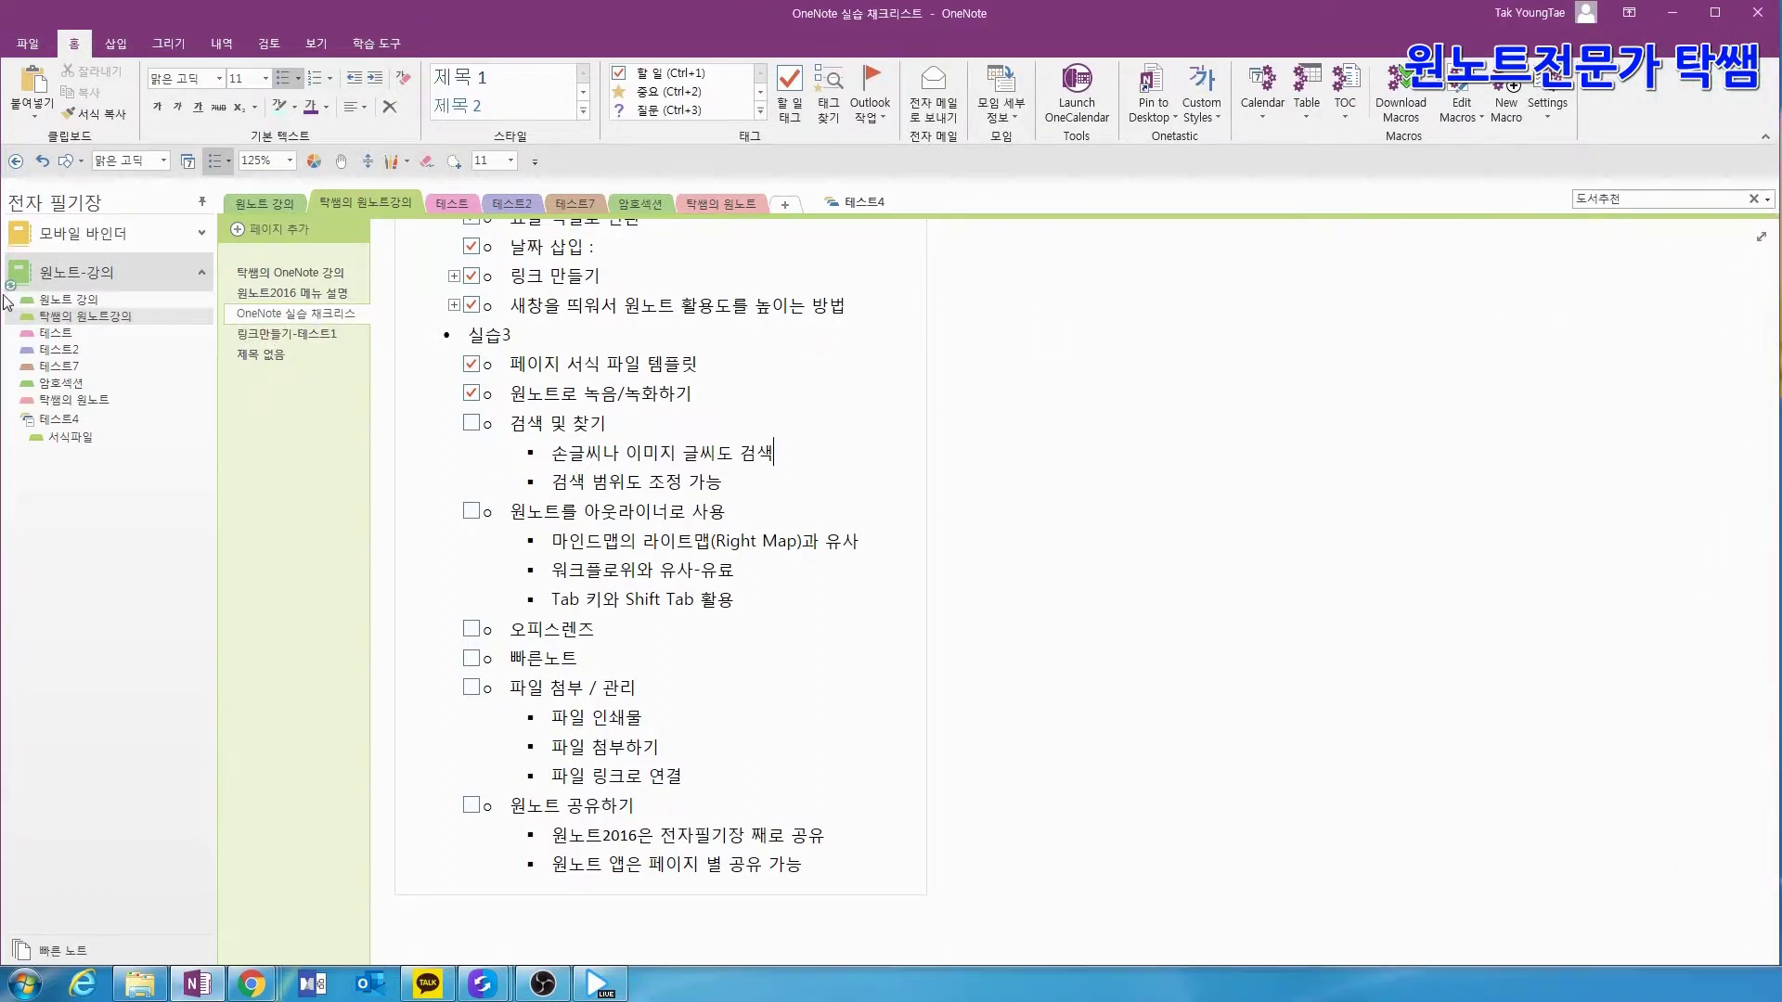
- Mark the "검색 및 찾기" item under 실습3 as completed and select the text "원노트를 아웃라이너로 사용"
{"action": "left_click", "coordinate": [472, 424]}
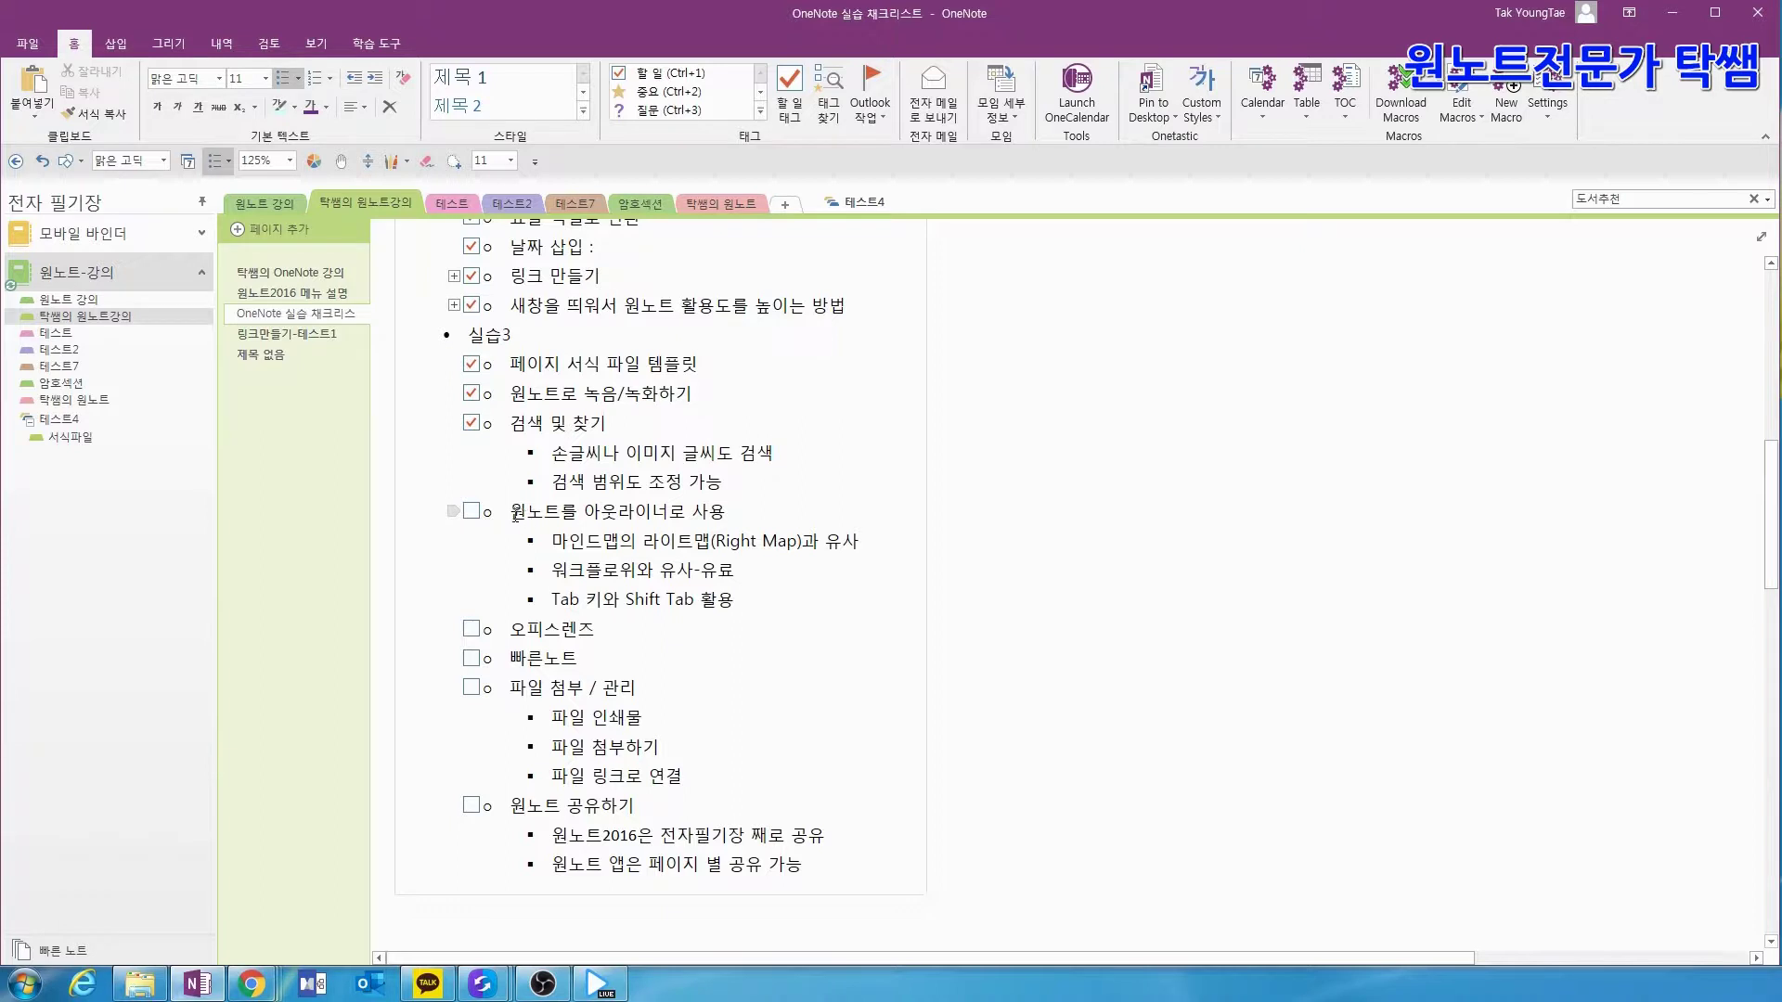
{"action": "left_click_drag", "start_coordinate": [516, 514], "coordinate": [732, 505]}
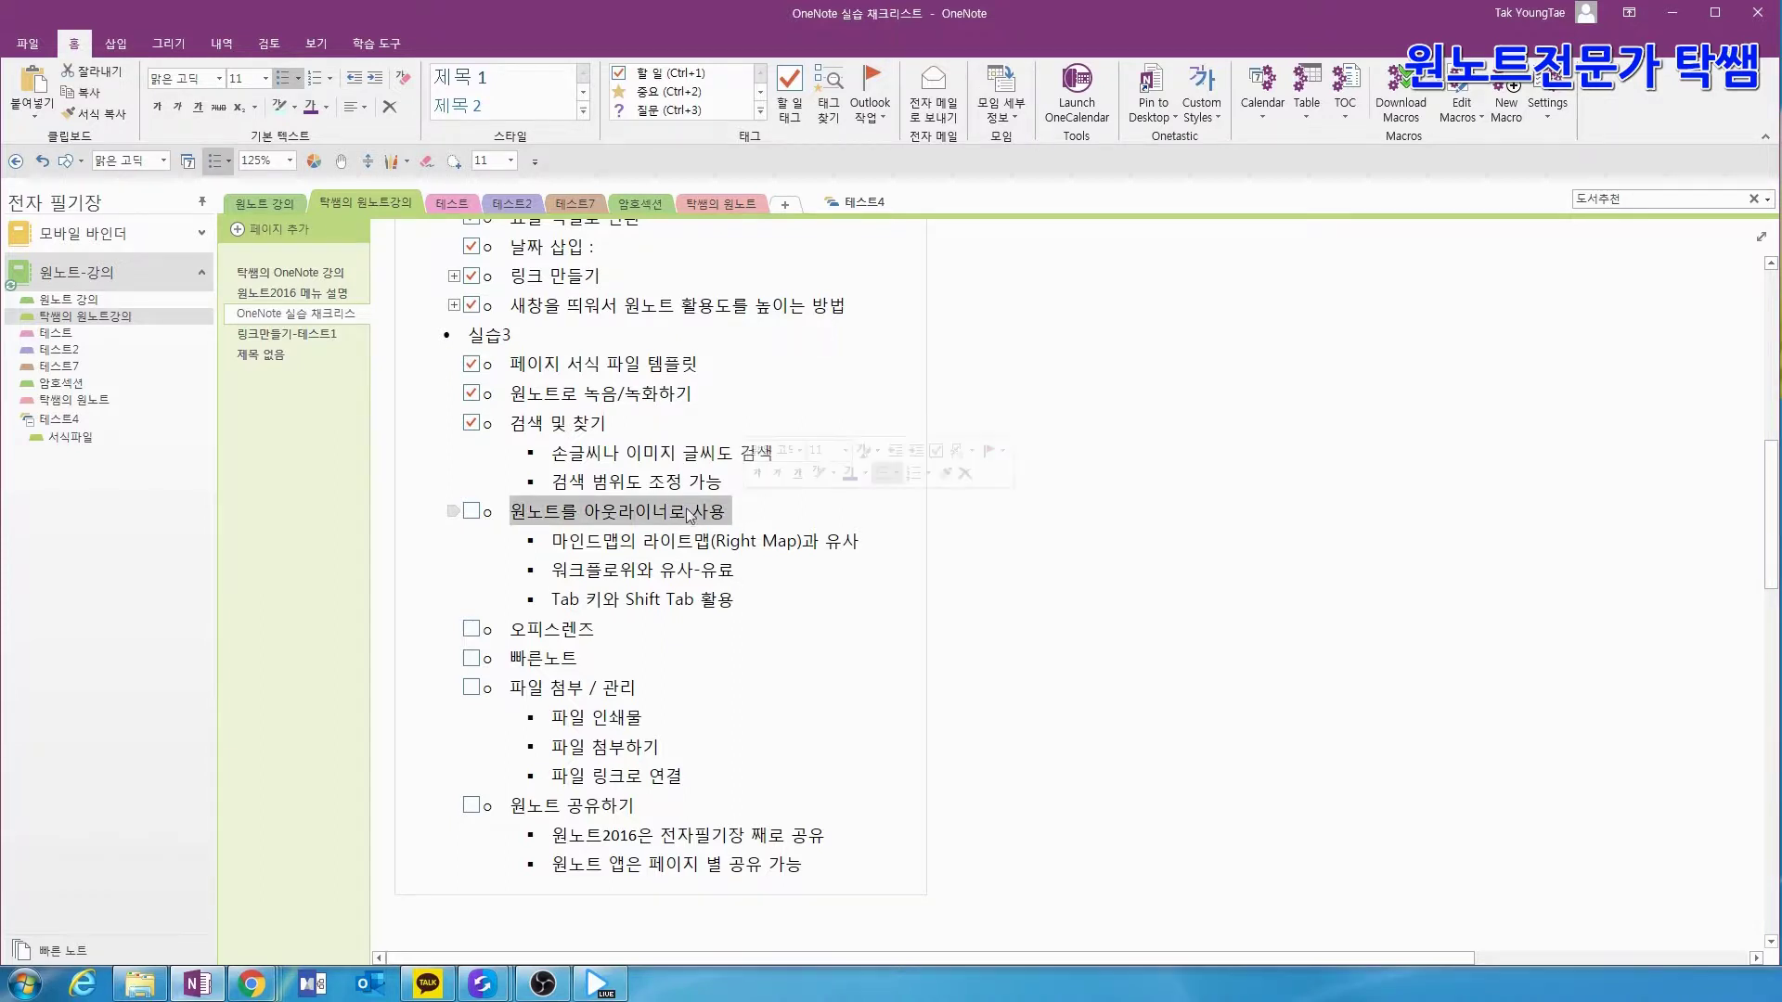
- Watch the outlining demonstration video, skipping ahead on its timeline and toggling playback
{"action": "left_click", "coordinate": [748, 518]}
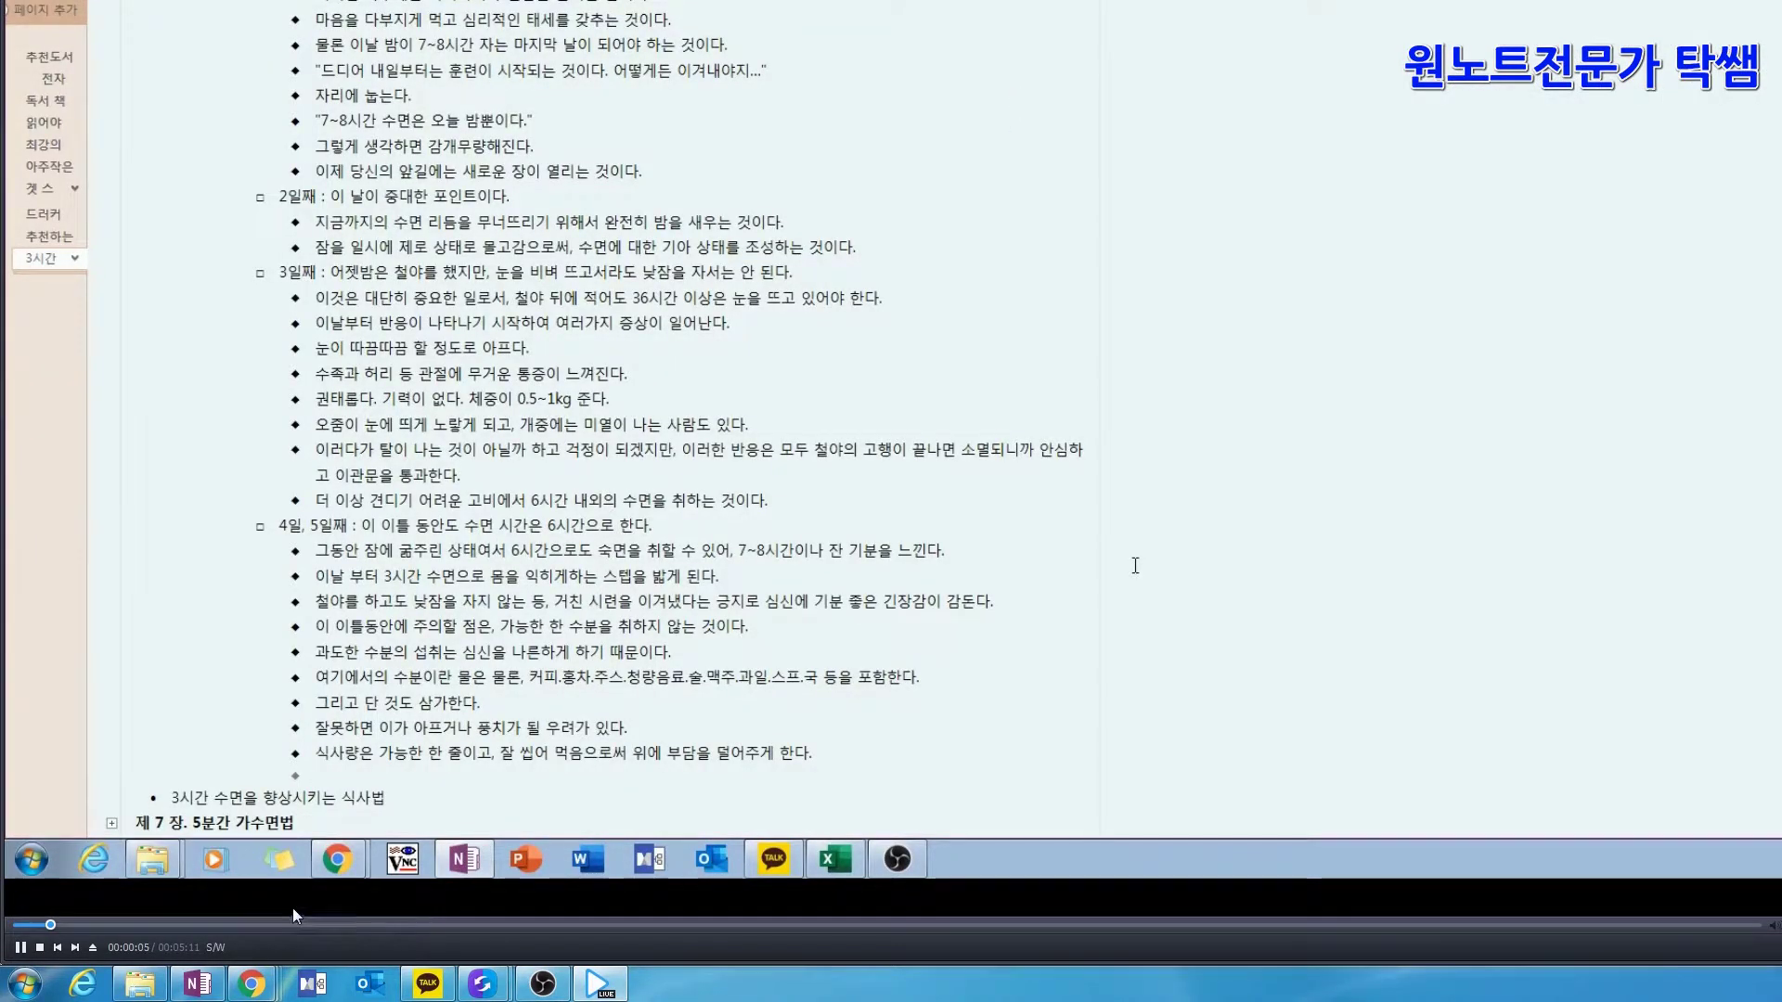
{"action": "left_click", "coordinate": [187, 927]}
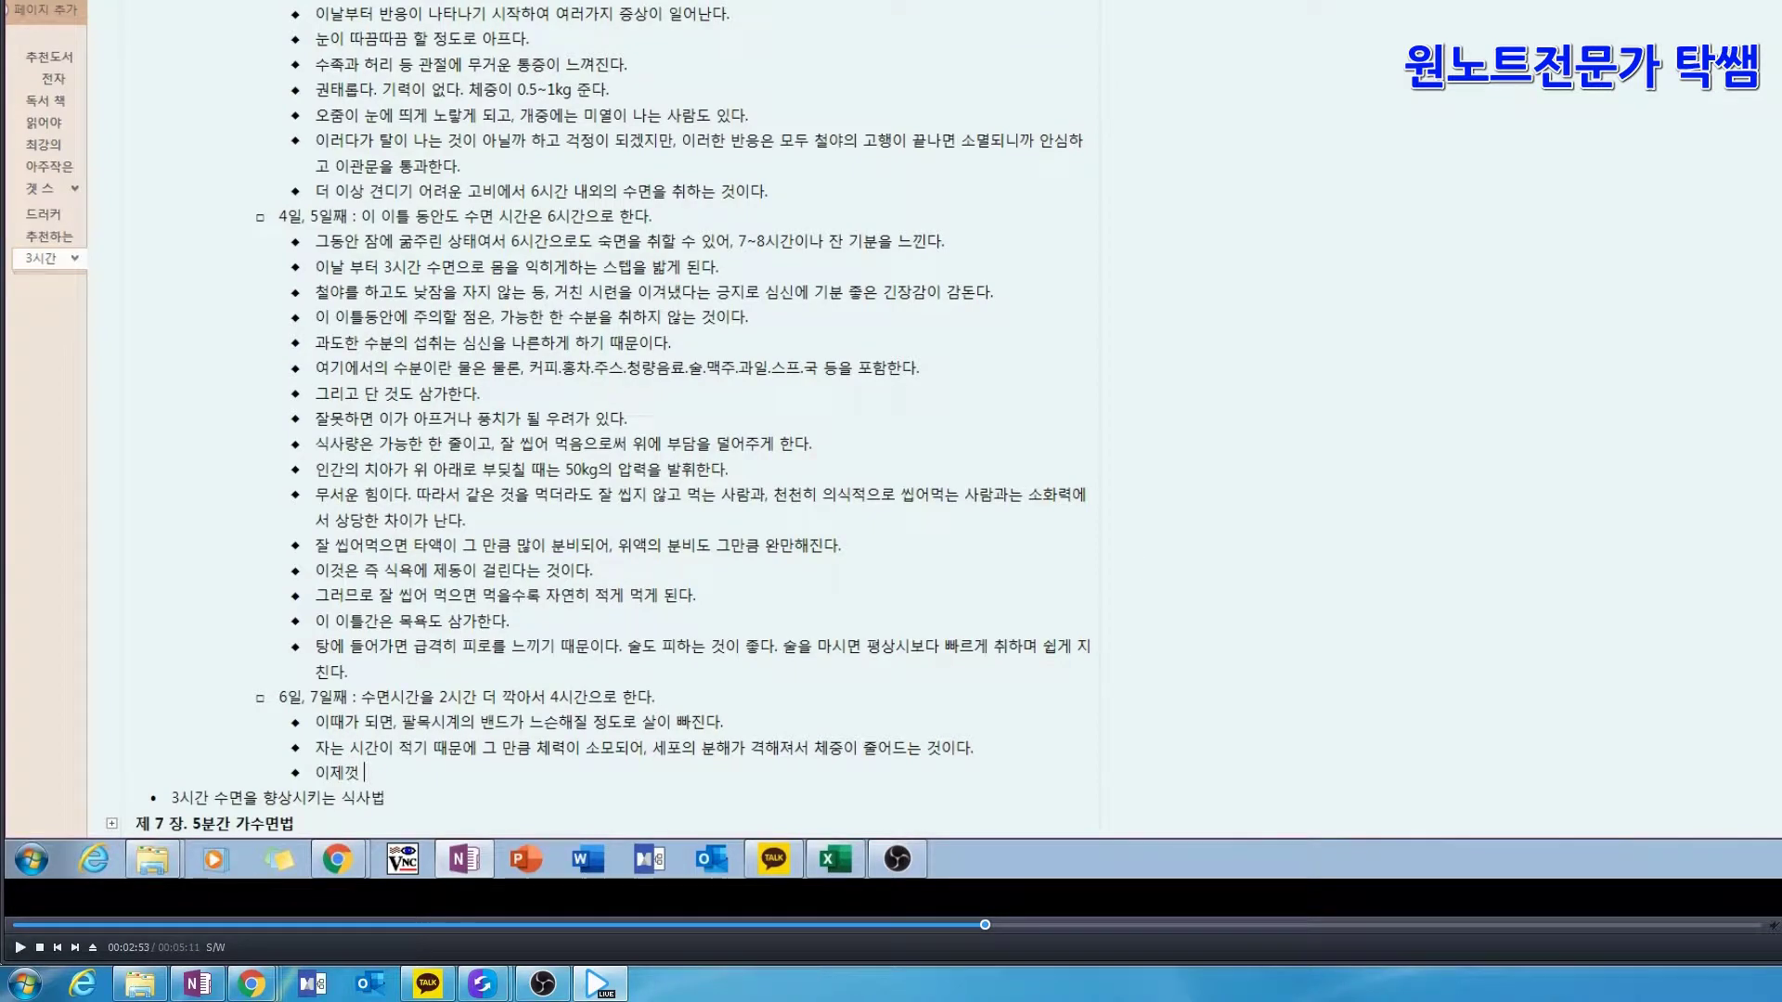
{"action": "key", "text": "space"}
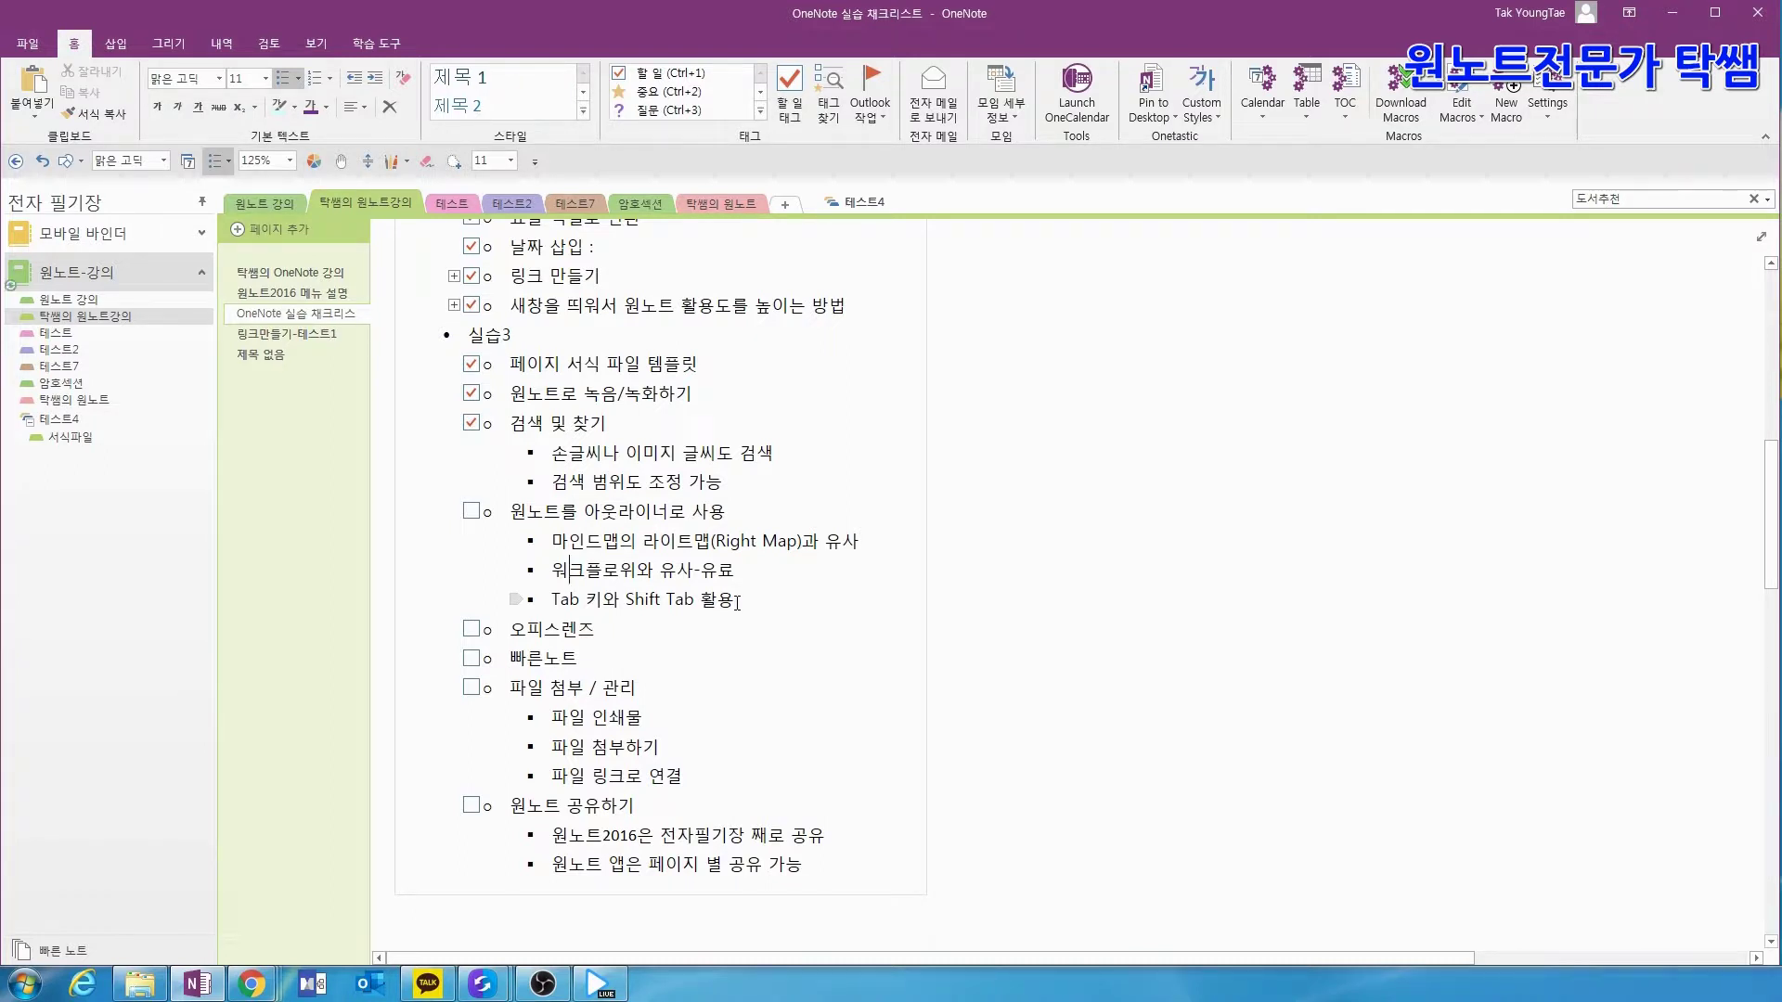
- Search all notebooks for "3시간" and open the 3시간 수면법 page from the results
{"action": "left_click", "coordinate": [1664, 203]}
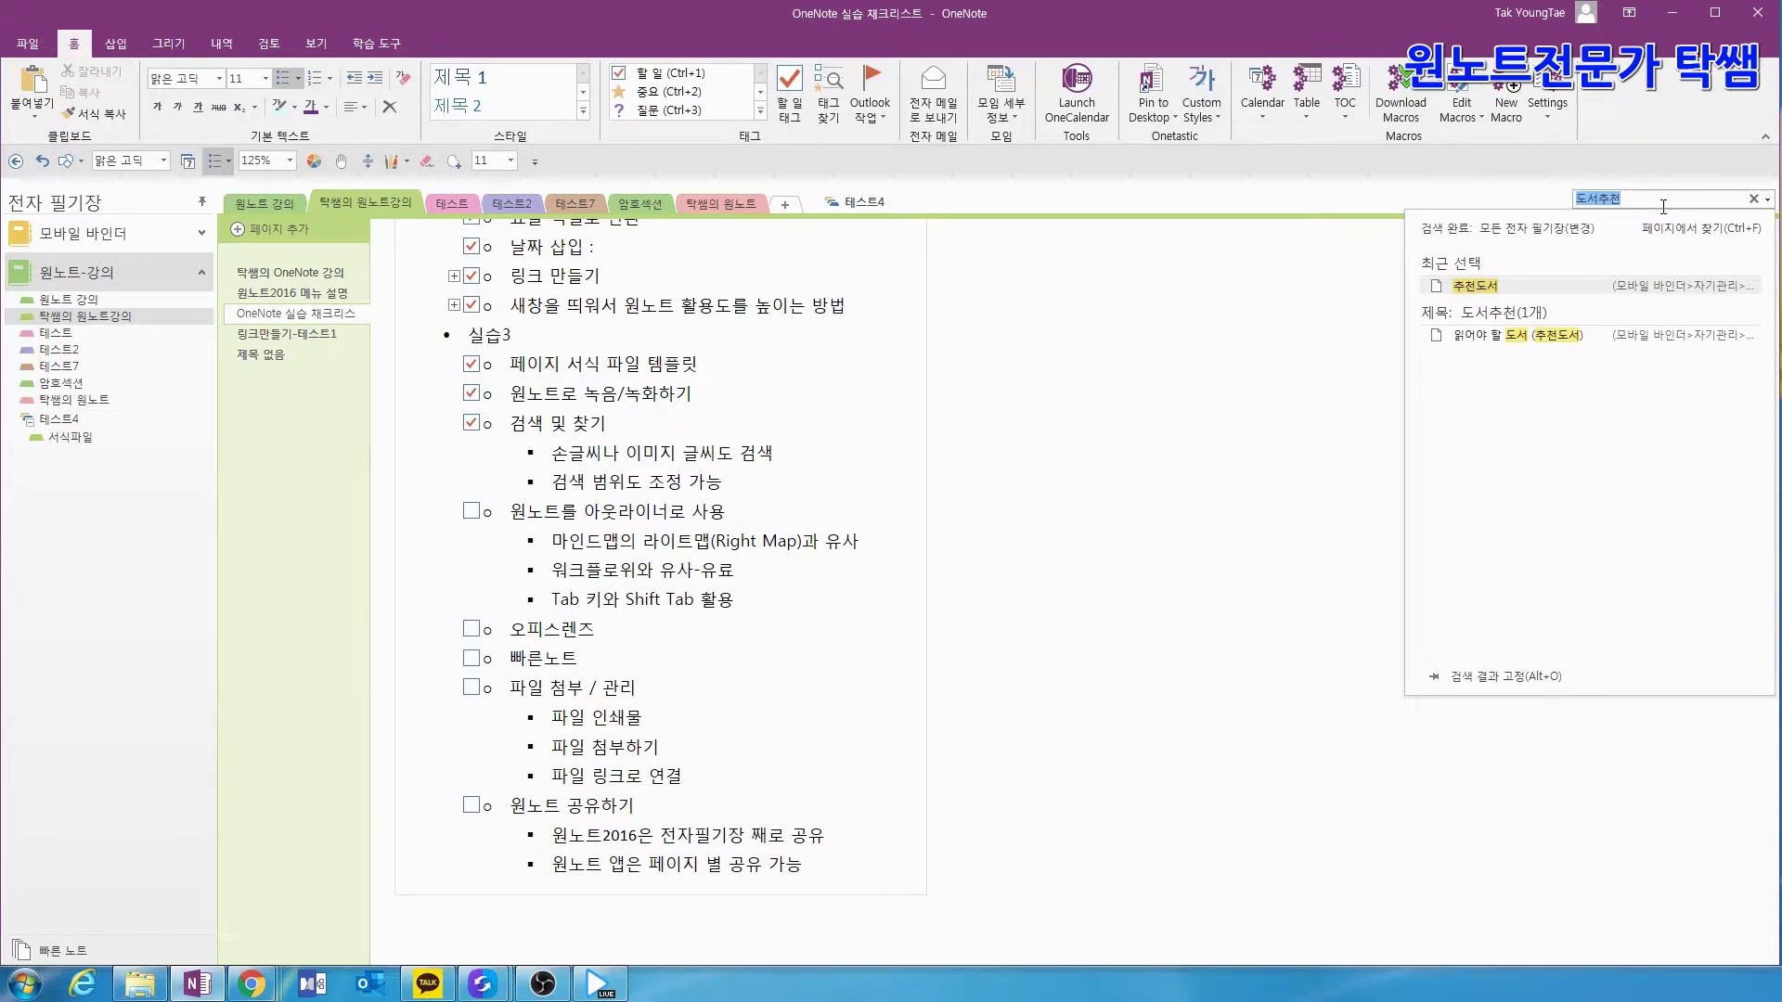
{"action": "type", "text": "3시간"}
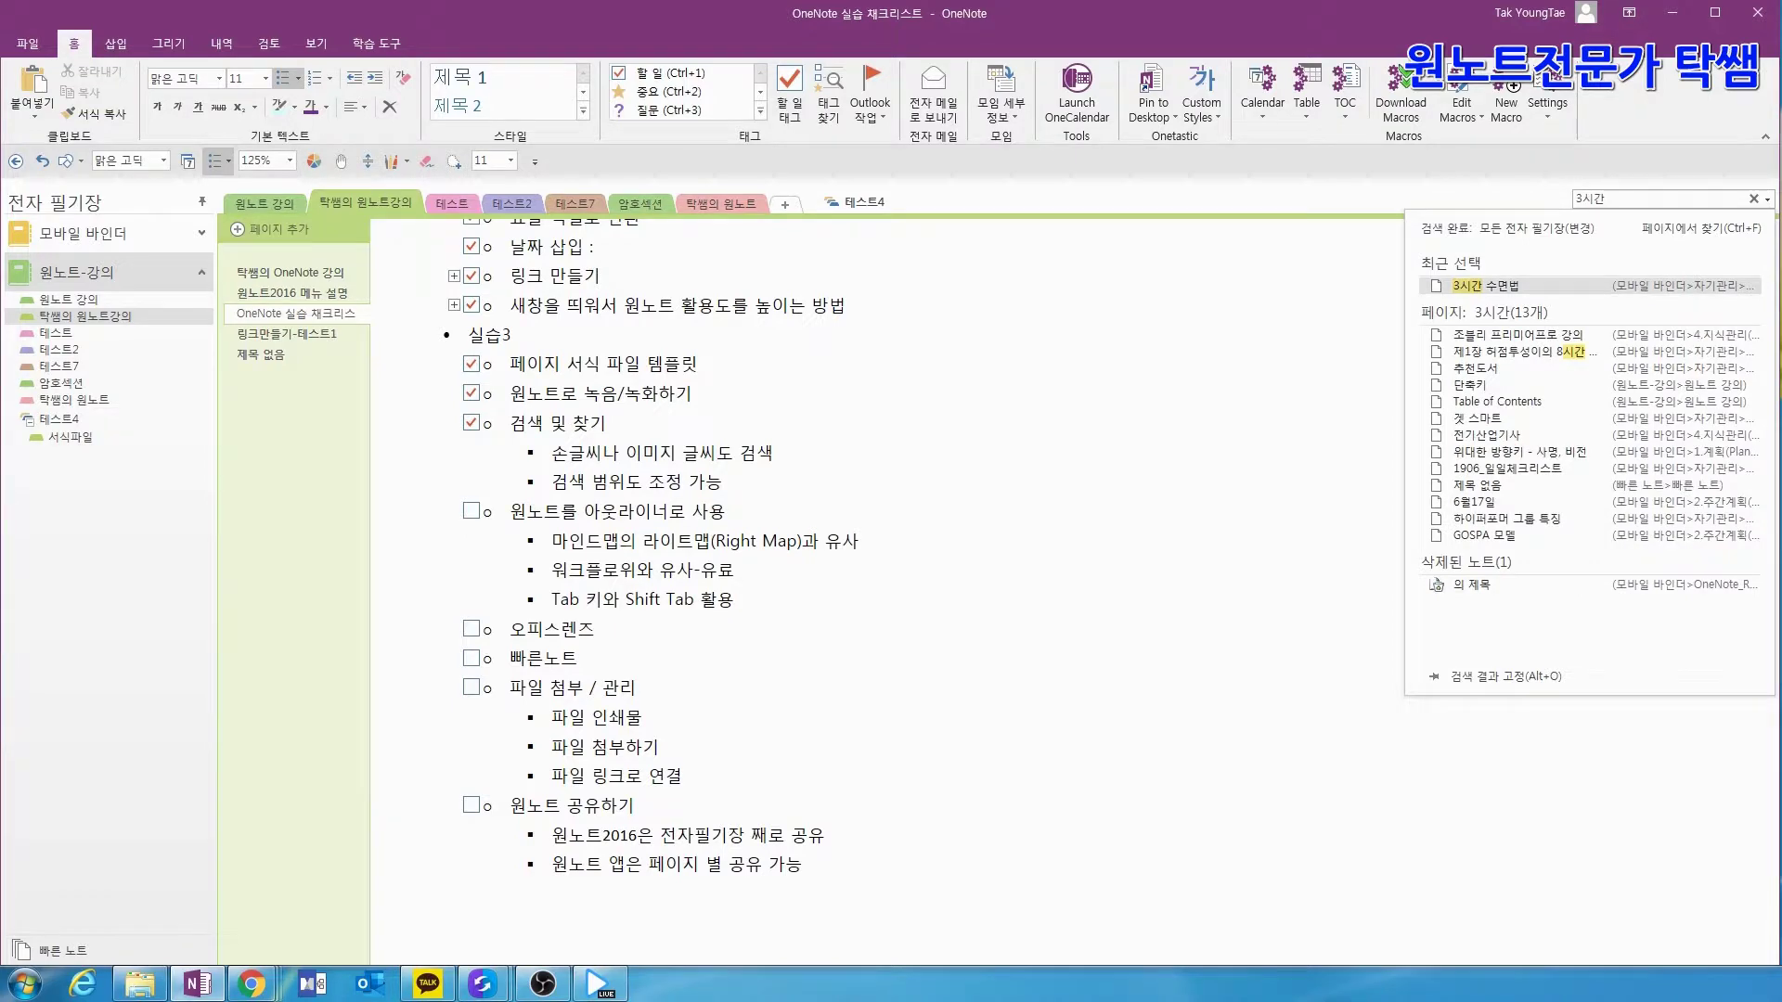
{"action": "key", "text": "Return"}
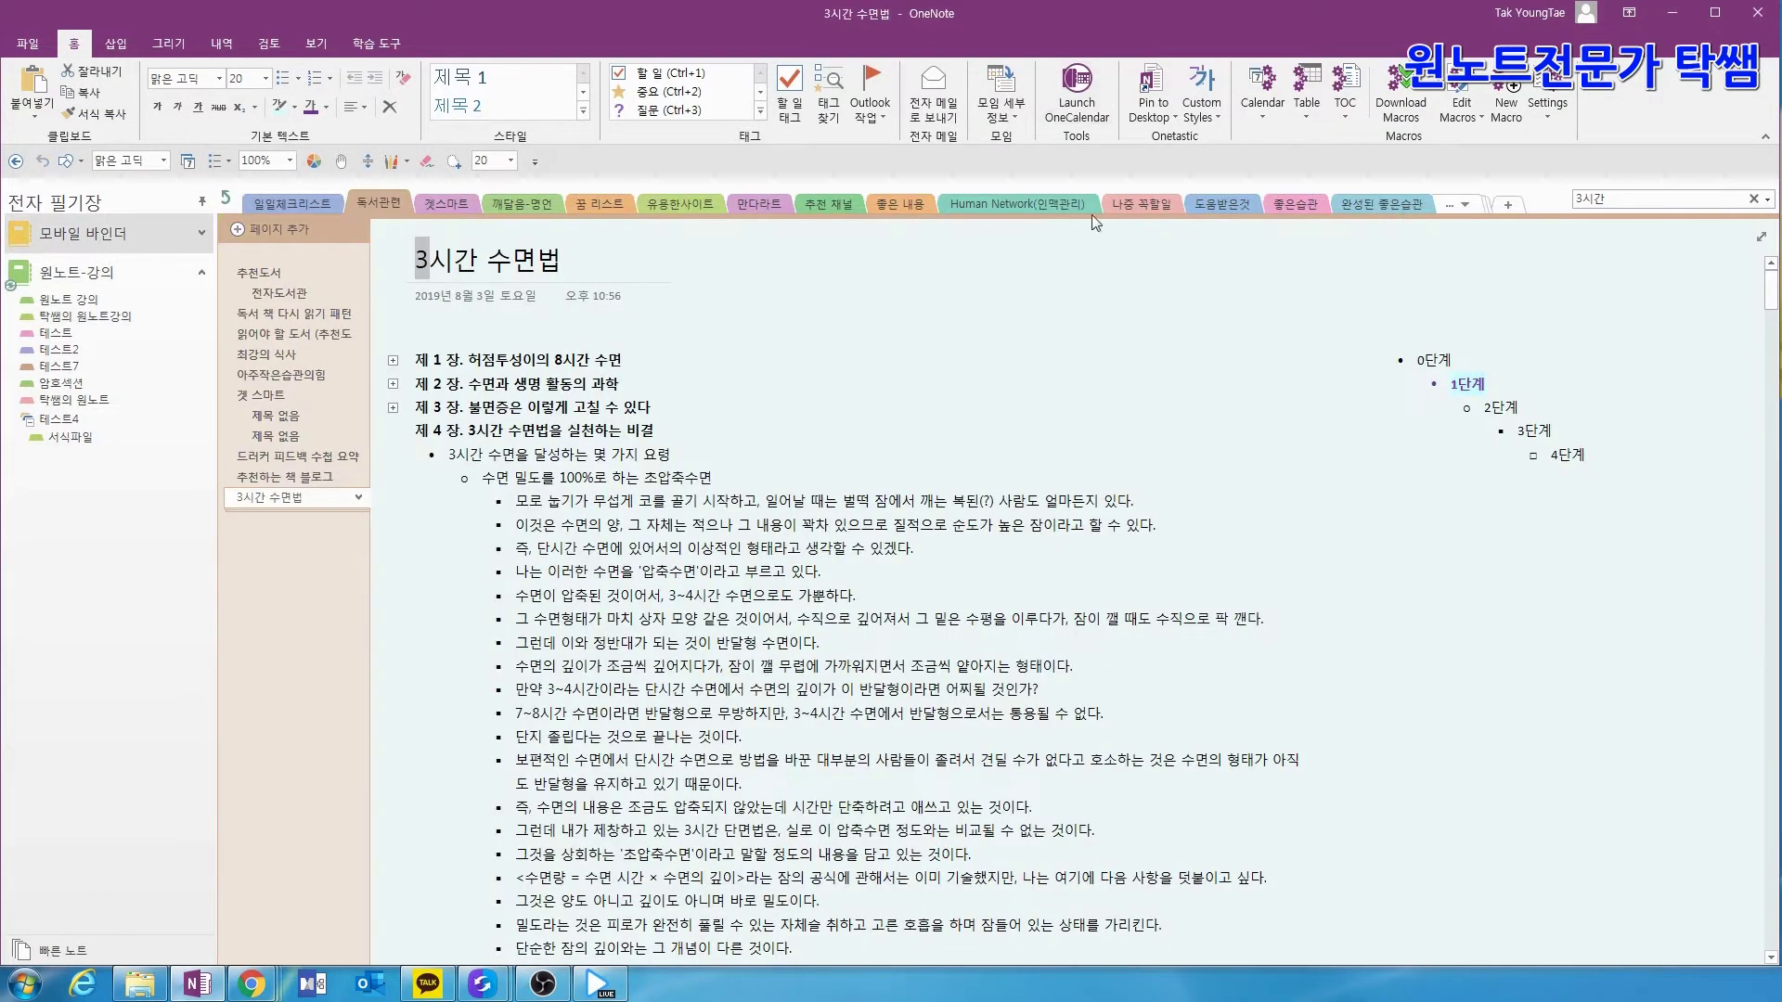
- Collapse the chapter headings 제 4 장, 제 5 장 and 제 6 장 so only the chapter titles show
{"action": "left_click", "coordinate": [392, 433]}
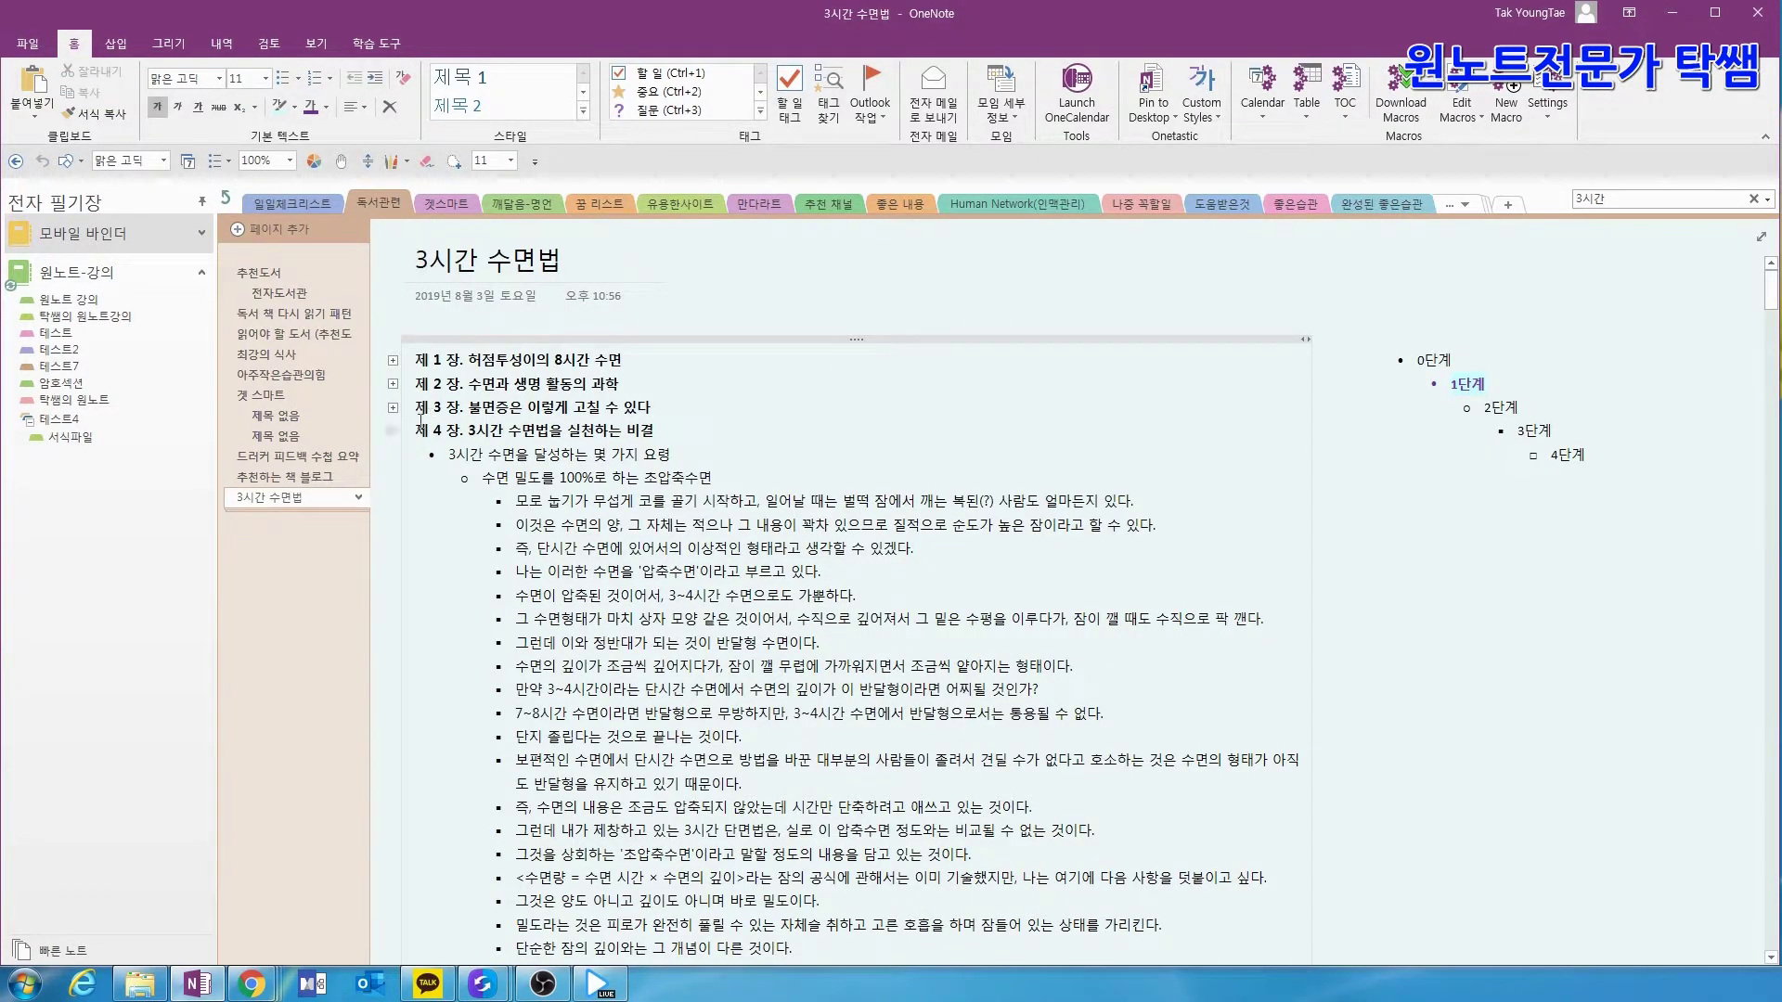
{"action": "double_click", "coordinate": [392, 435]}
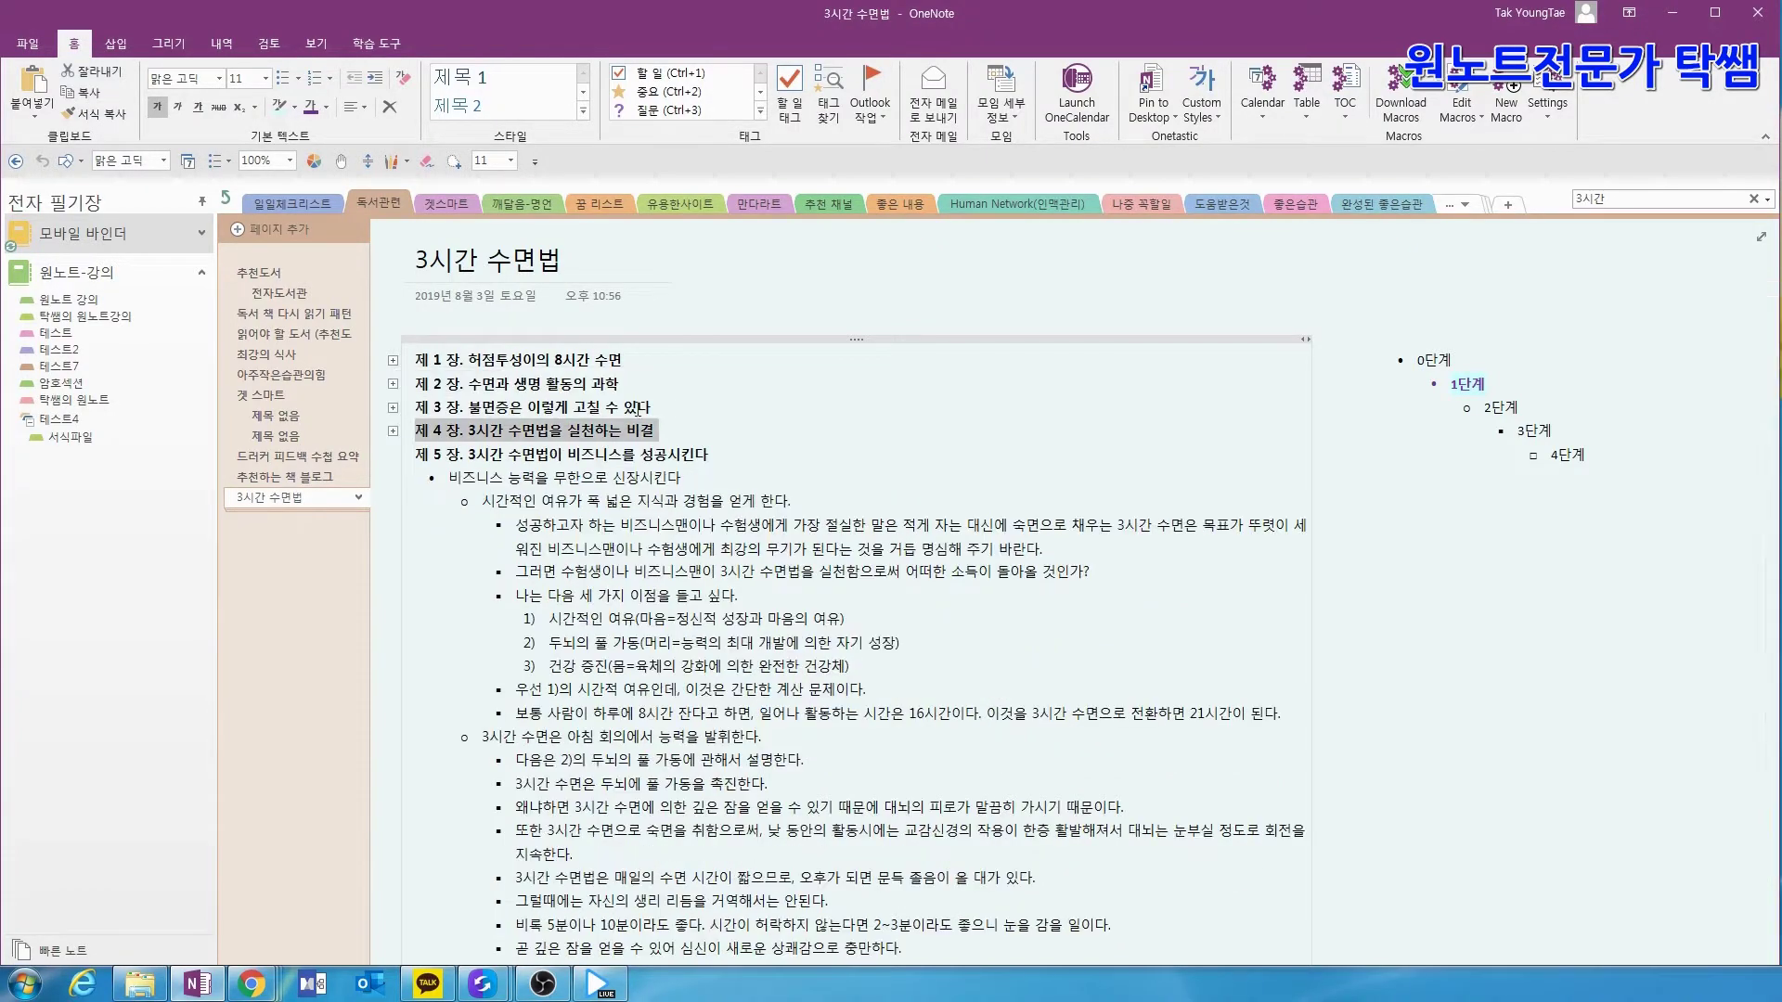
{"action": "scroll", "coordinate": [483, 438], "scroll_direction": "down", "scroll_amount": 1}
{"action": "scroll", "coordinate": [482, 438], "scroll_direction": "down", "scroll_amount": 3}
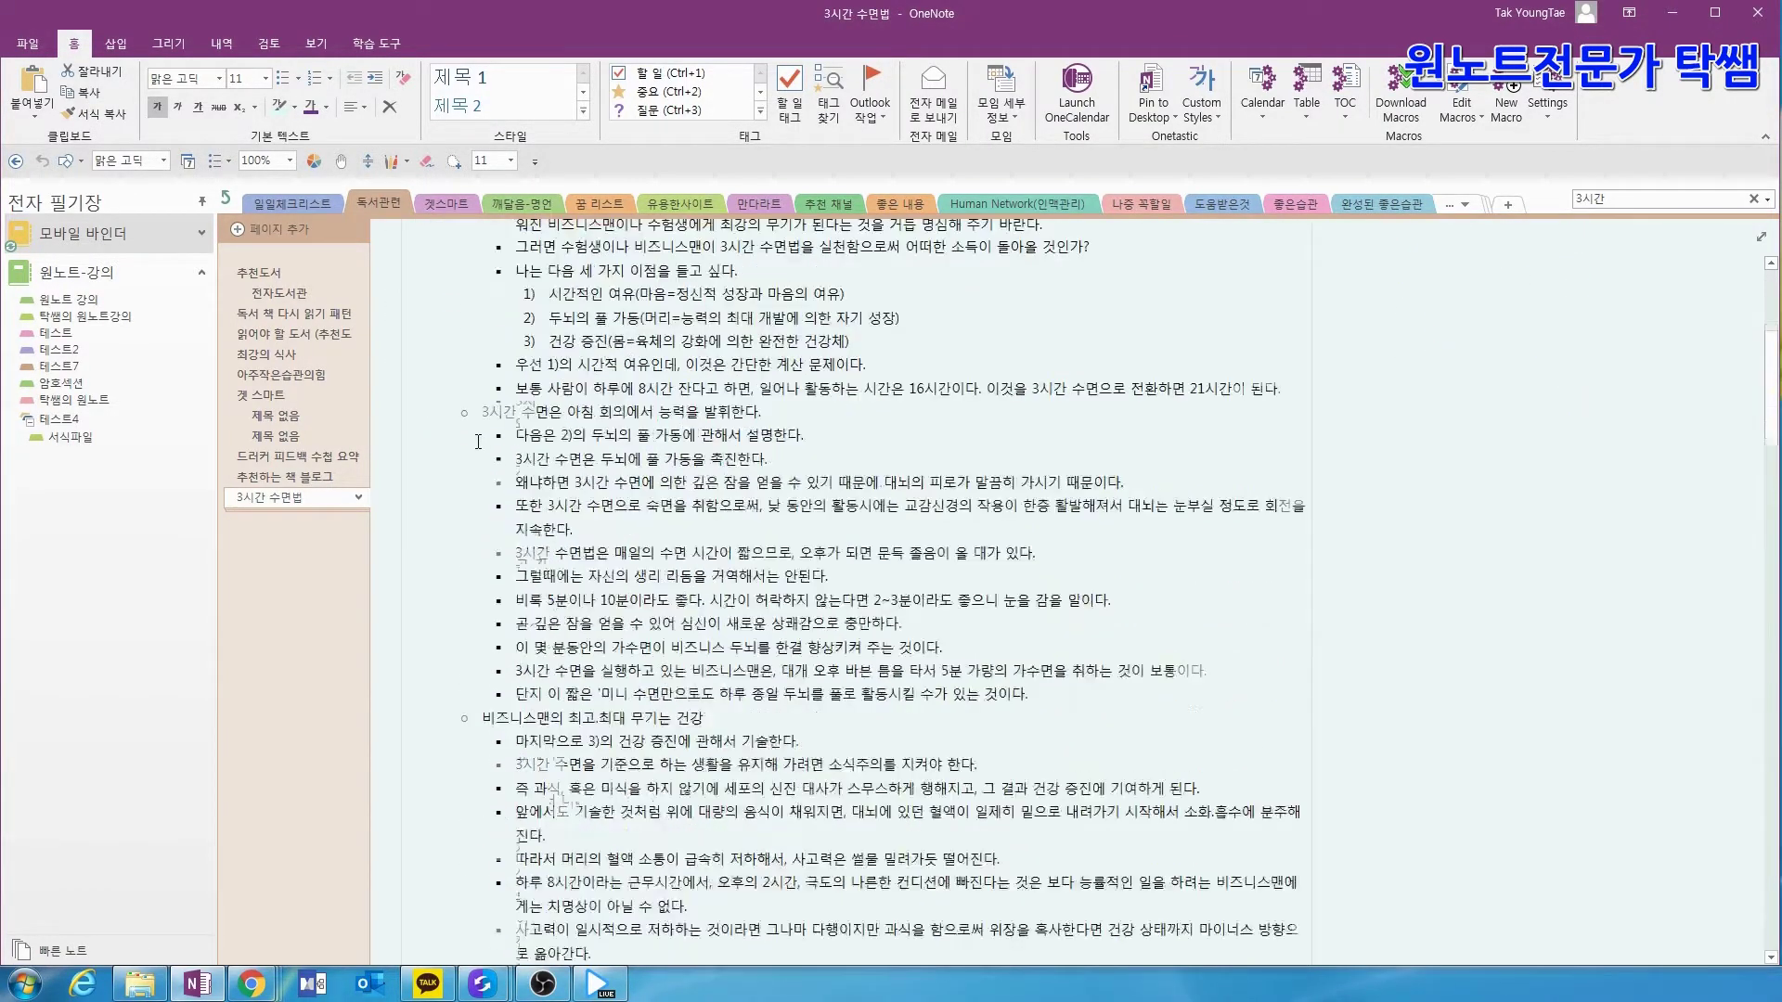
{"action": "scroll", "coordinate": [477, 448], "scroll_direction": "up", "scroll_amount": 3}
{"action": "scroll", "coordinate": [476, 448], "scroll_direction": "up", "scroll_amount": 1}
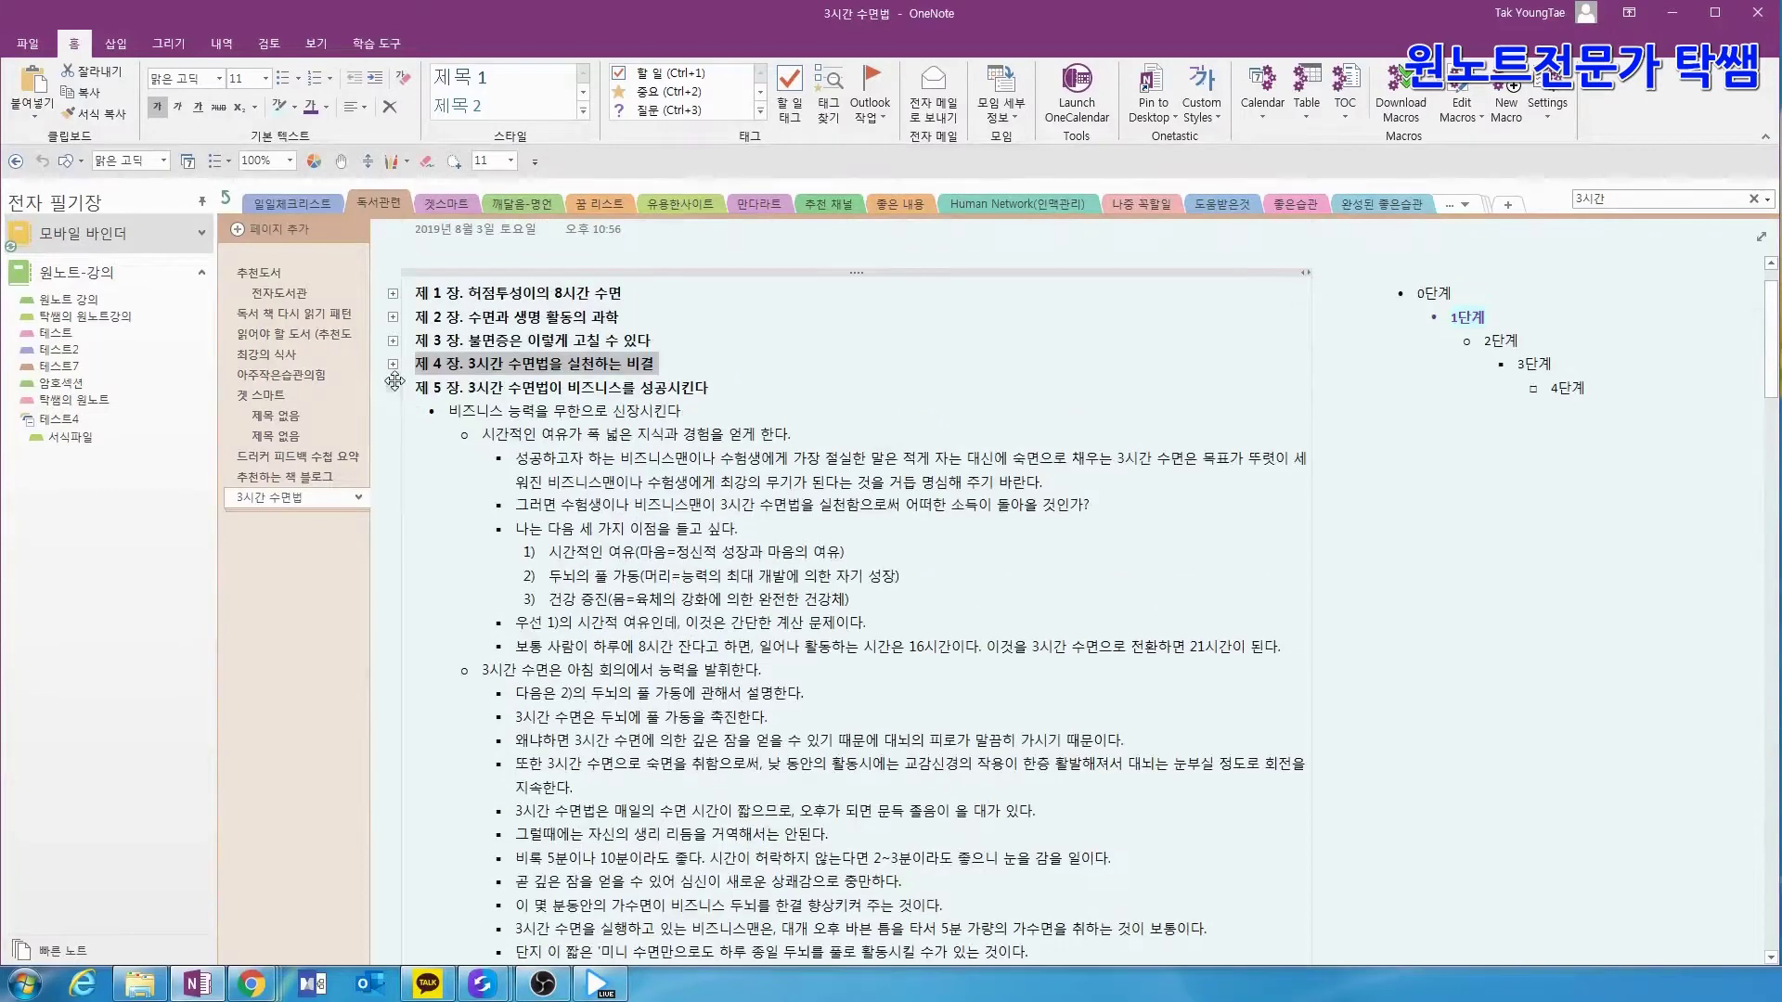
{"action": "double_click", "coordinate": [388, 388]}
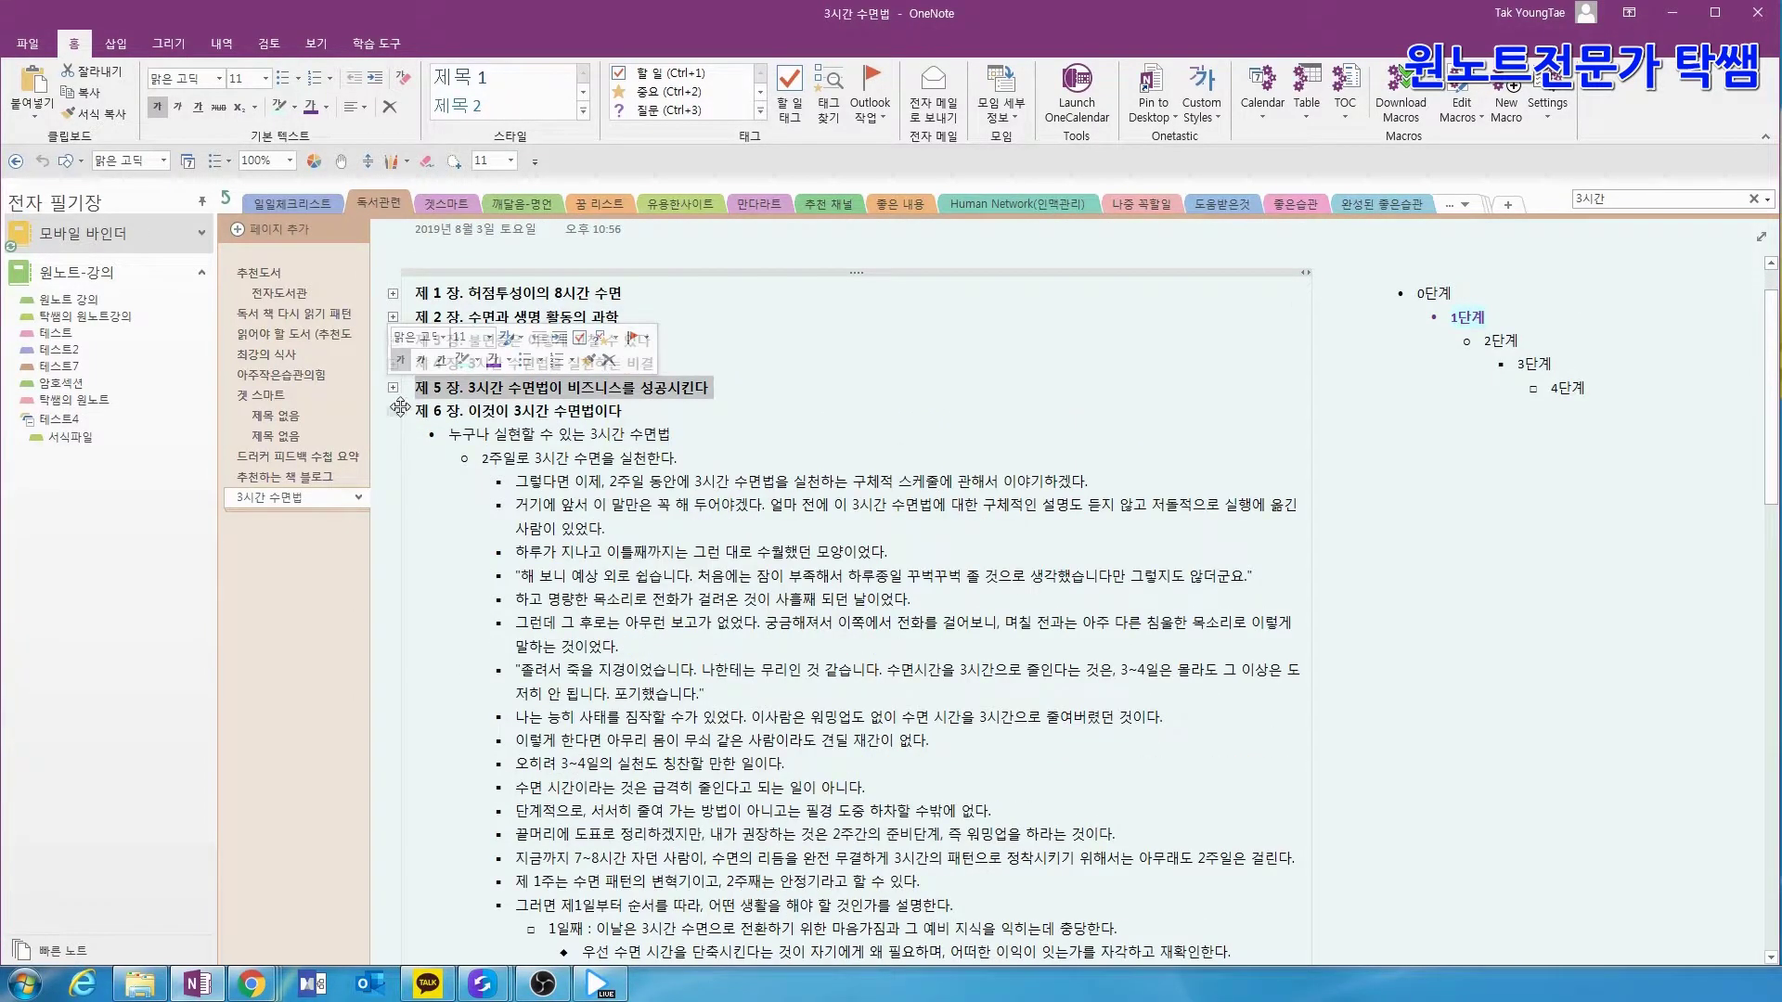
{"action": "double_click", "coordinate": [389, 411]}
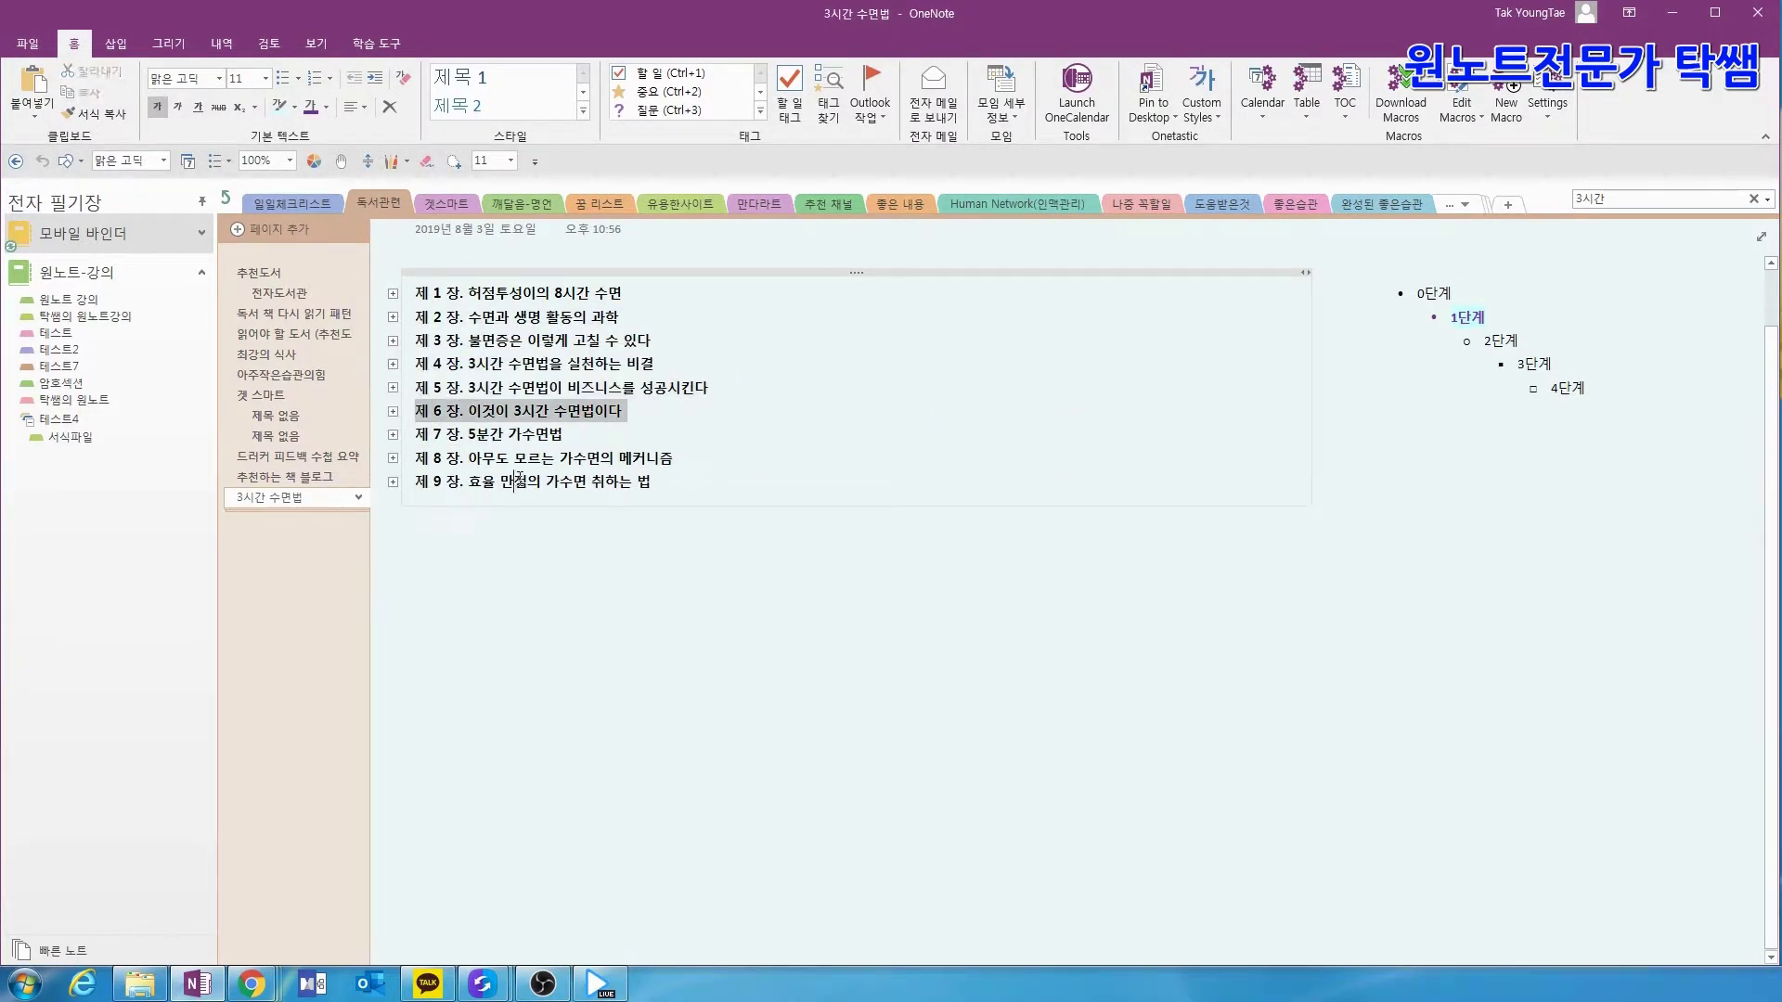
{"action": "left_click", "coordinate": [677, 478]}
{"action": "scroll", "coordinate": [686, 456], "scroll_direction": "up", "scroll_amount": 1}
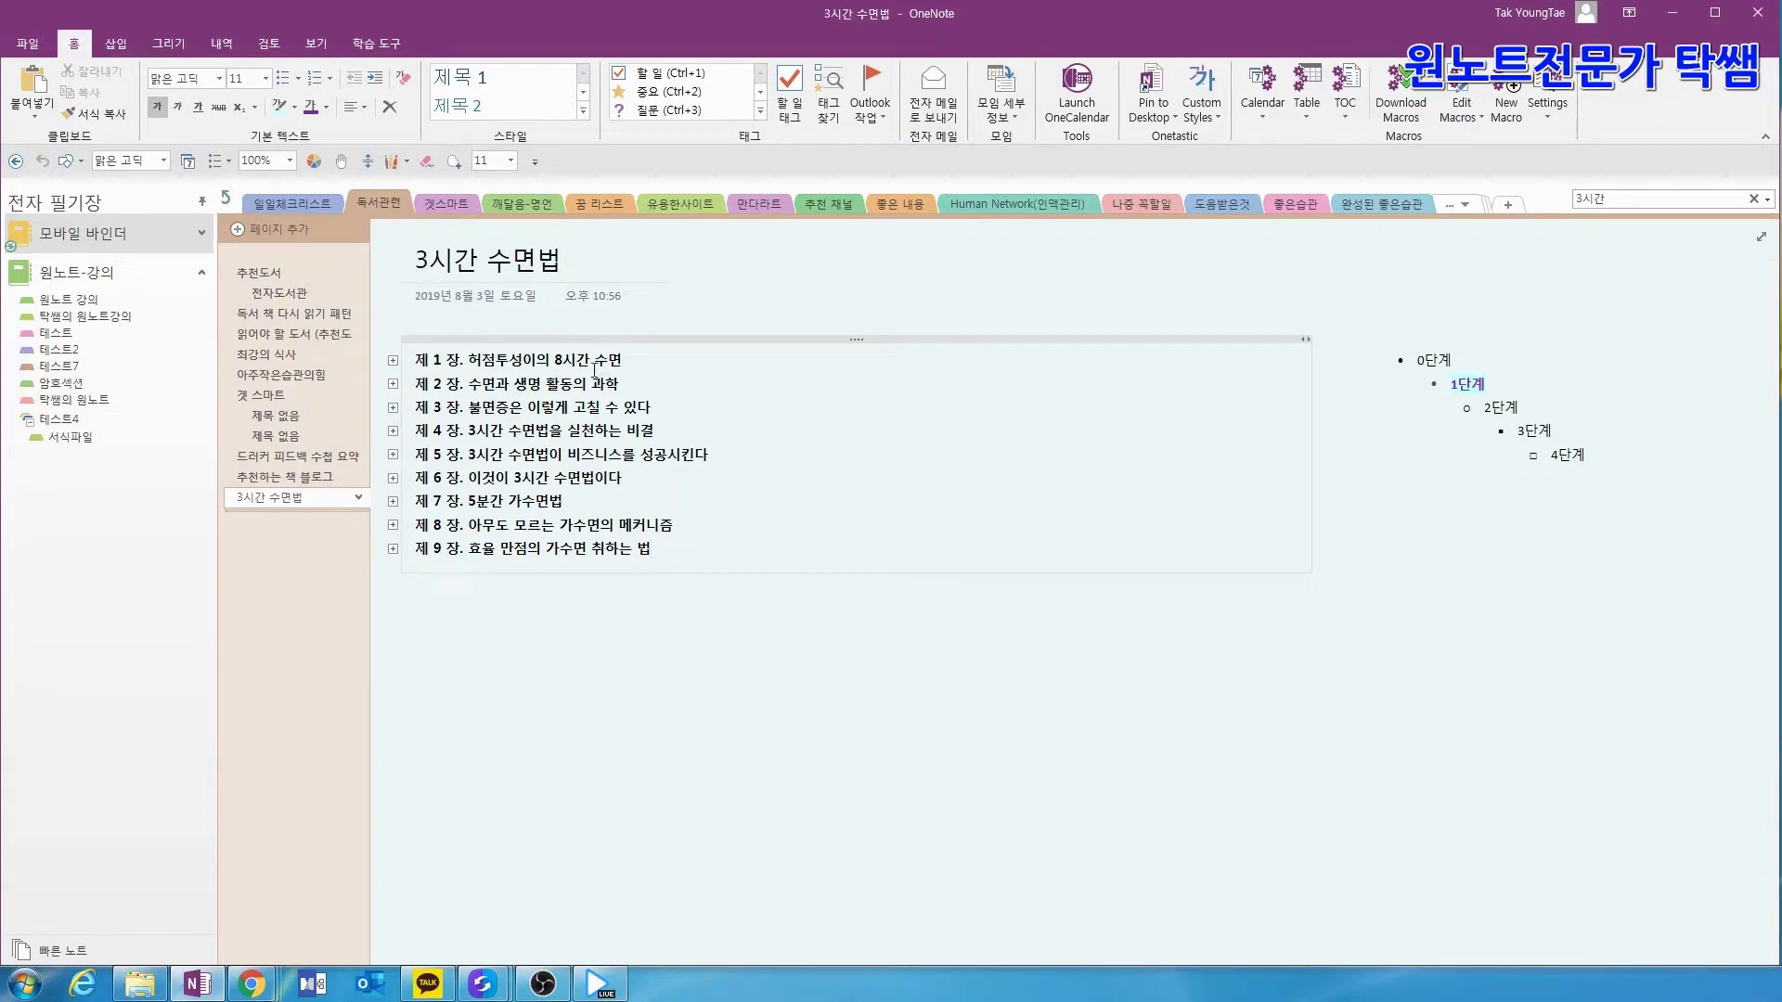
- Expand and re-collapse 제 1 장, and expand the contents of 제 9 장, 제 7 장 and 제 6 장
{"action": "double_click", "coordinate": [390, 360]}
{"action": "double_click", "coordinate": [391, 360]}
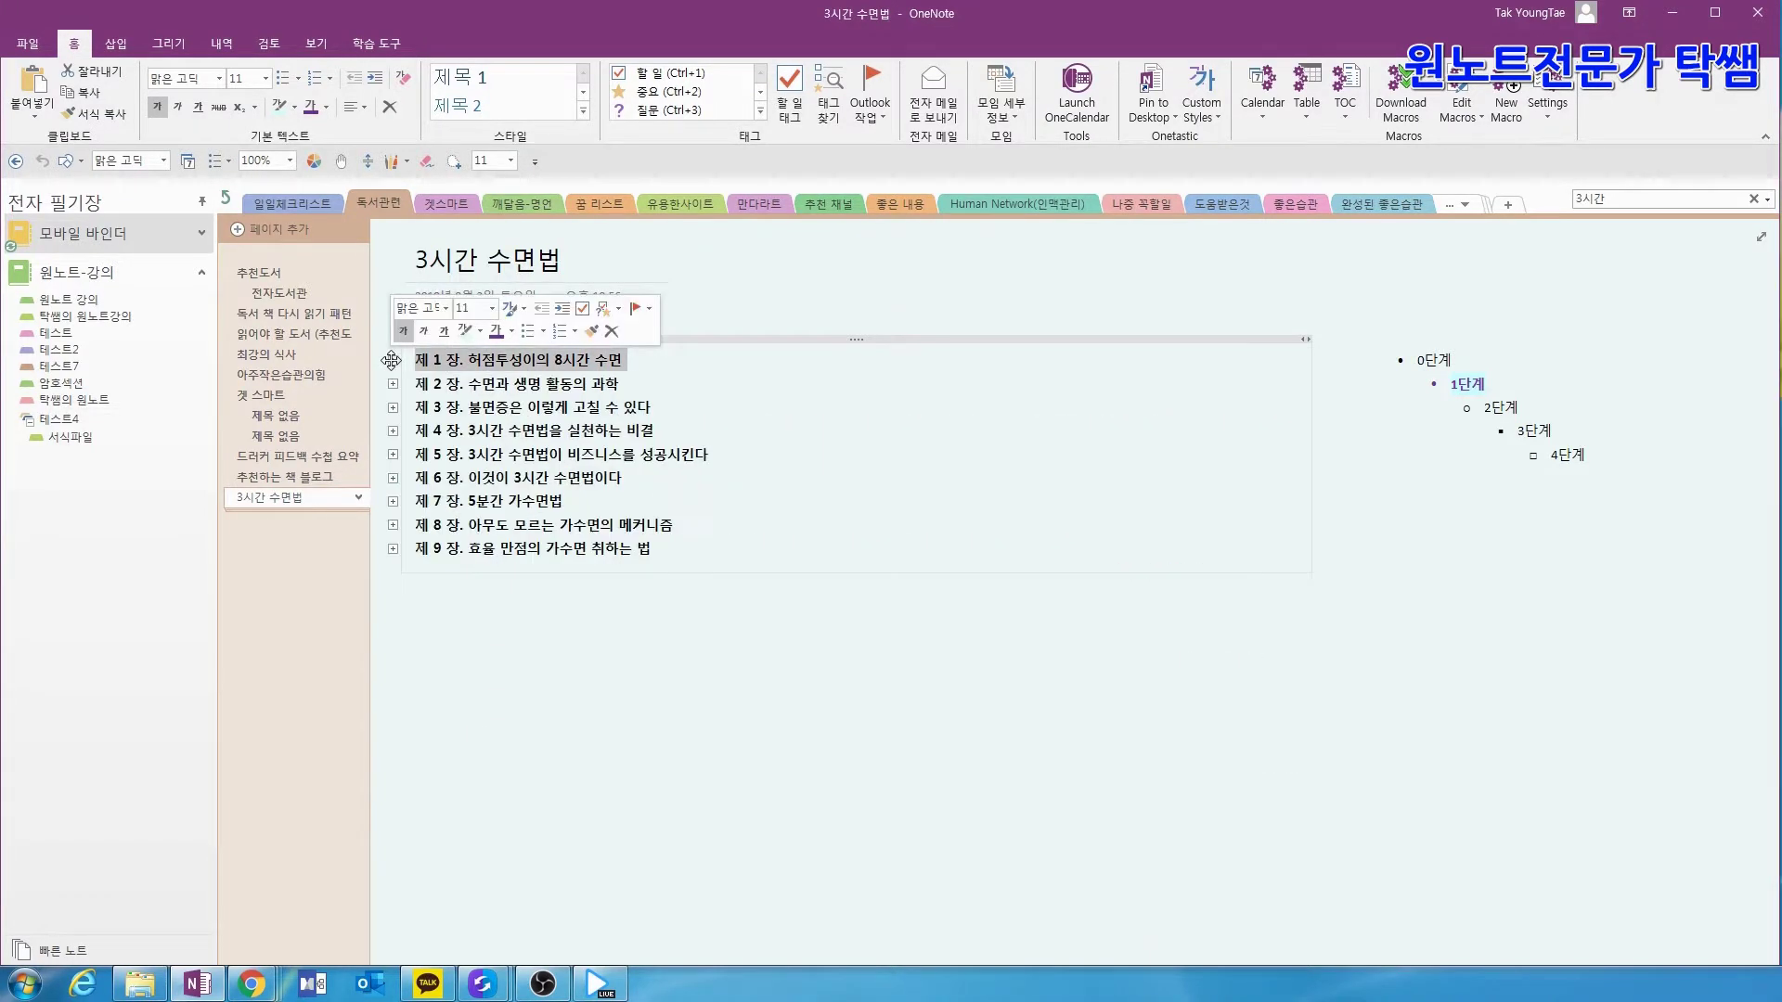
{"action": "left_click", "coordinate": [388, 551]}
{"action": "double_click", "coordinate": [388, 552]}
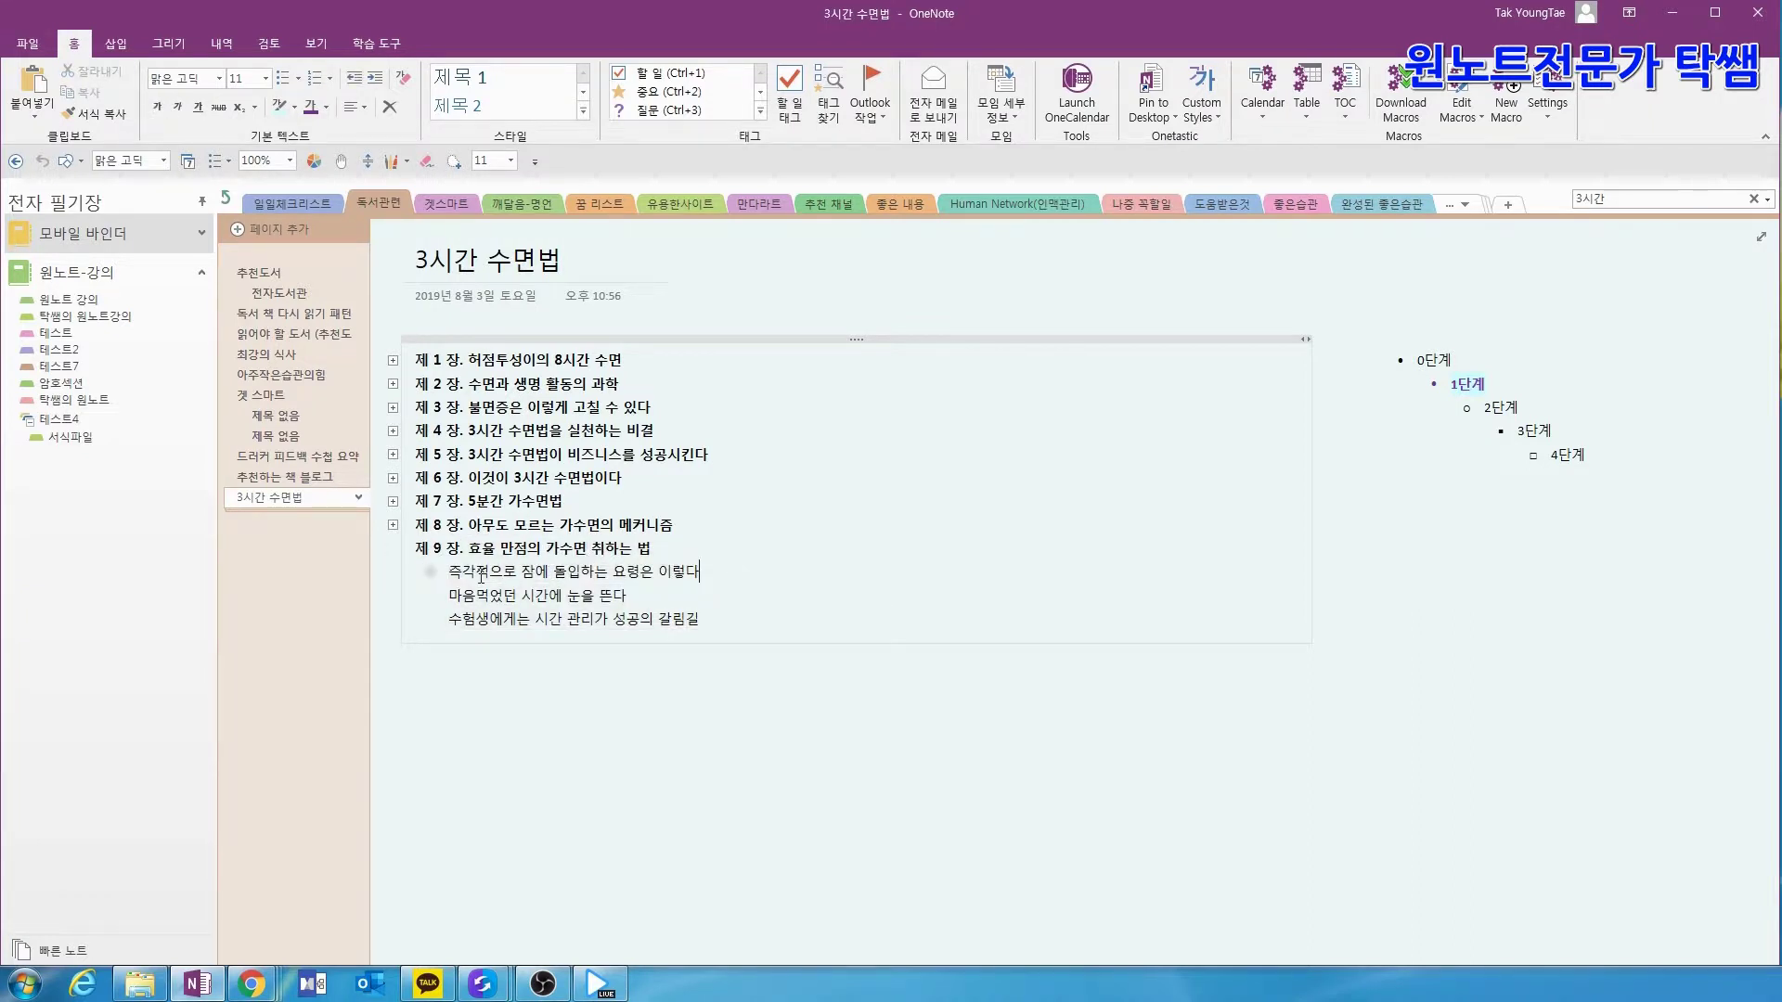
{"action": "double_click", "coordinate": [388, 501]}
{"action": "left_click", "coordinate": [535, 553]}
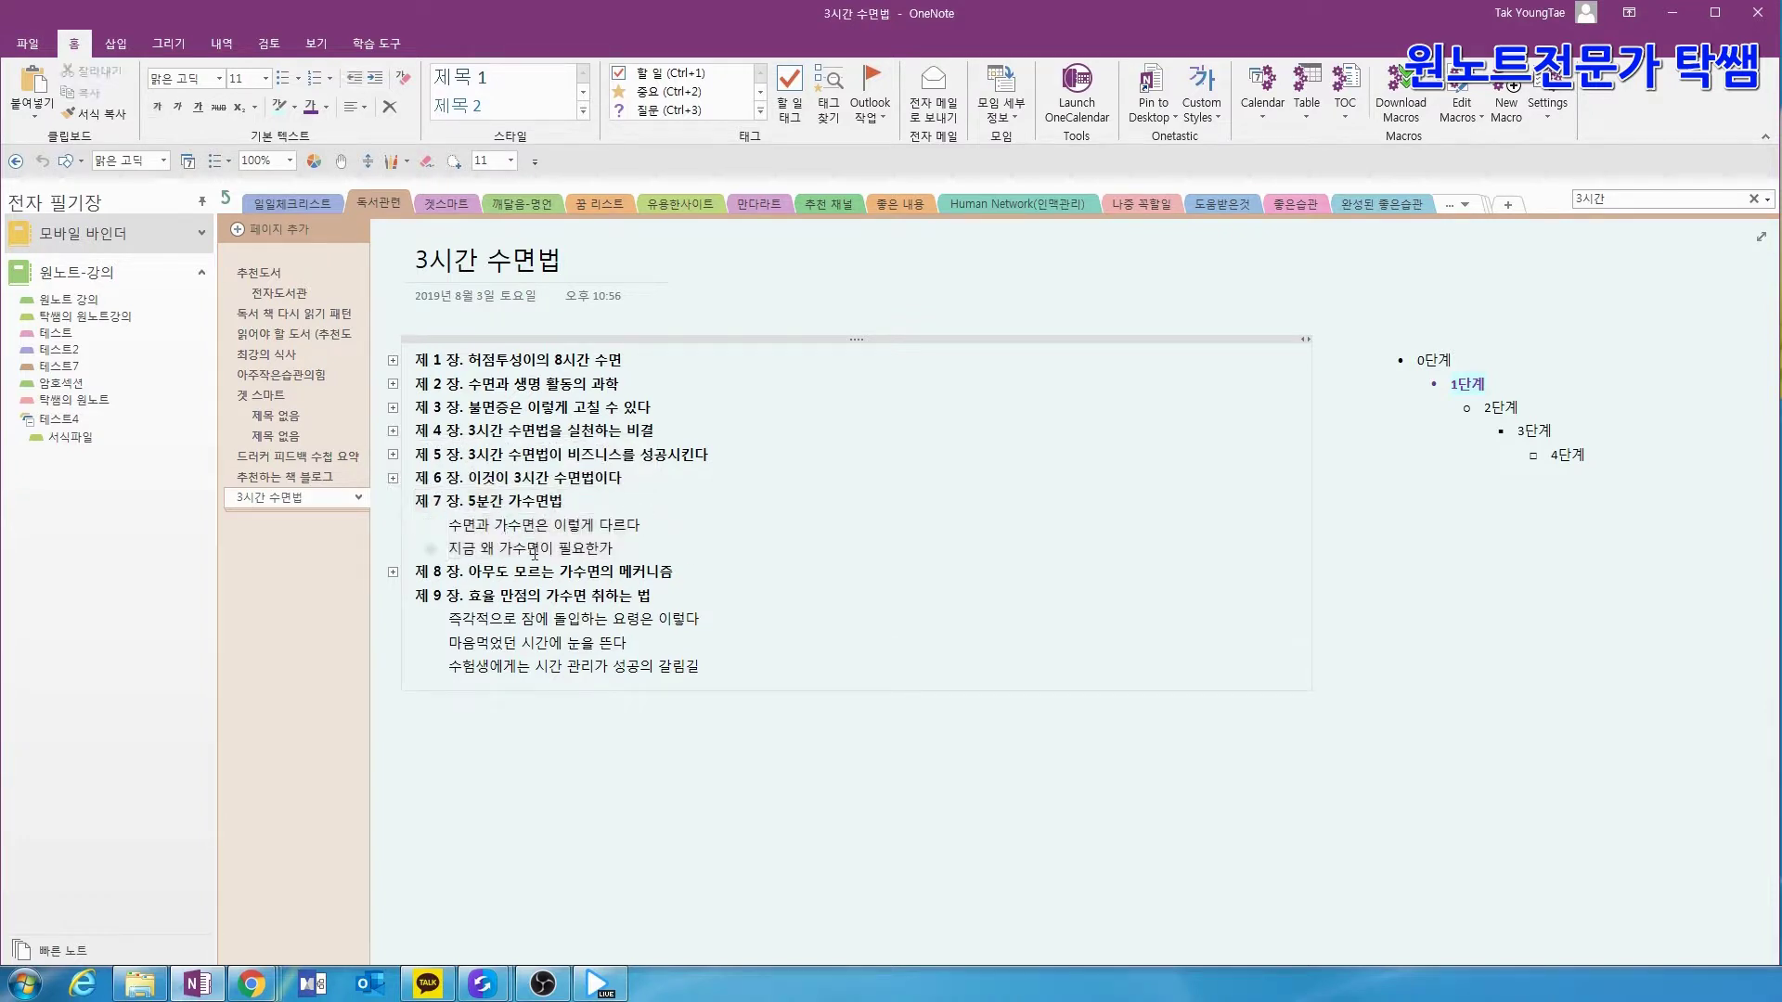
{"action": "left_click", "coordinate": [394, 477]}
{"action": "double_click", "coordinate": [394, 477]}
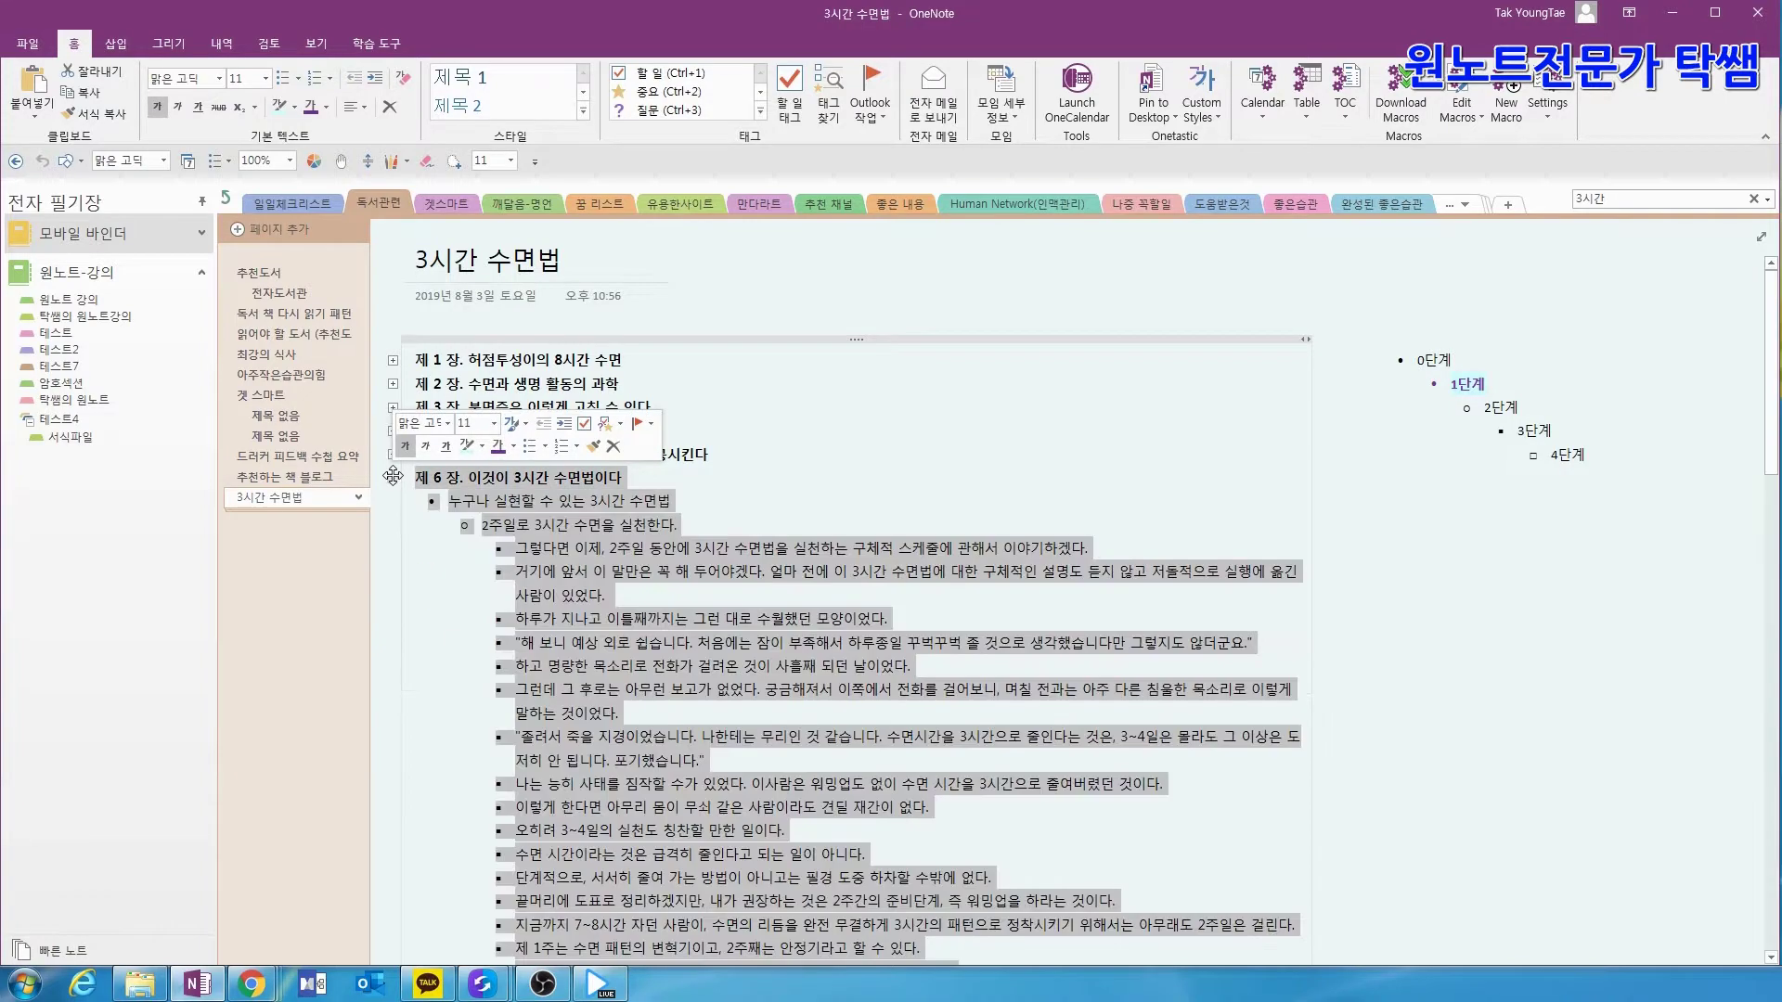
{"action": "left_click", "coordinate": [654, 511]}
- Within 제 6 장, collapse the item starting "그러면 제1일부터 순서를 따라" and its parent item "2주일로 3시간 수면을 실천한다."
{"action": "scroll", "coordinate": [655, 510], "scroll_direction": "down", "scroll_amount": 1}
{"action": "scroll", "coordinate": [654, 510], "scroll_direction": "down", "scroll_amount": 10}
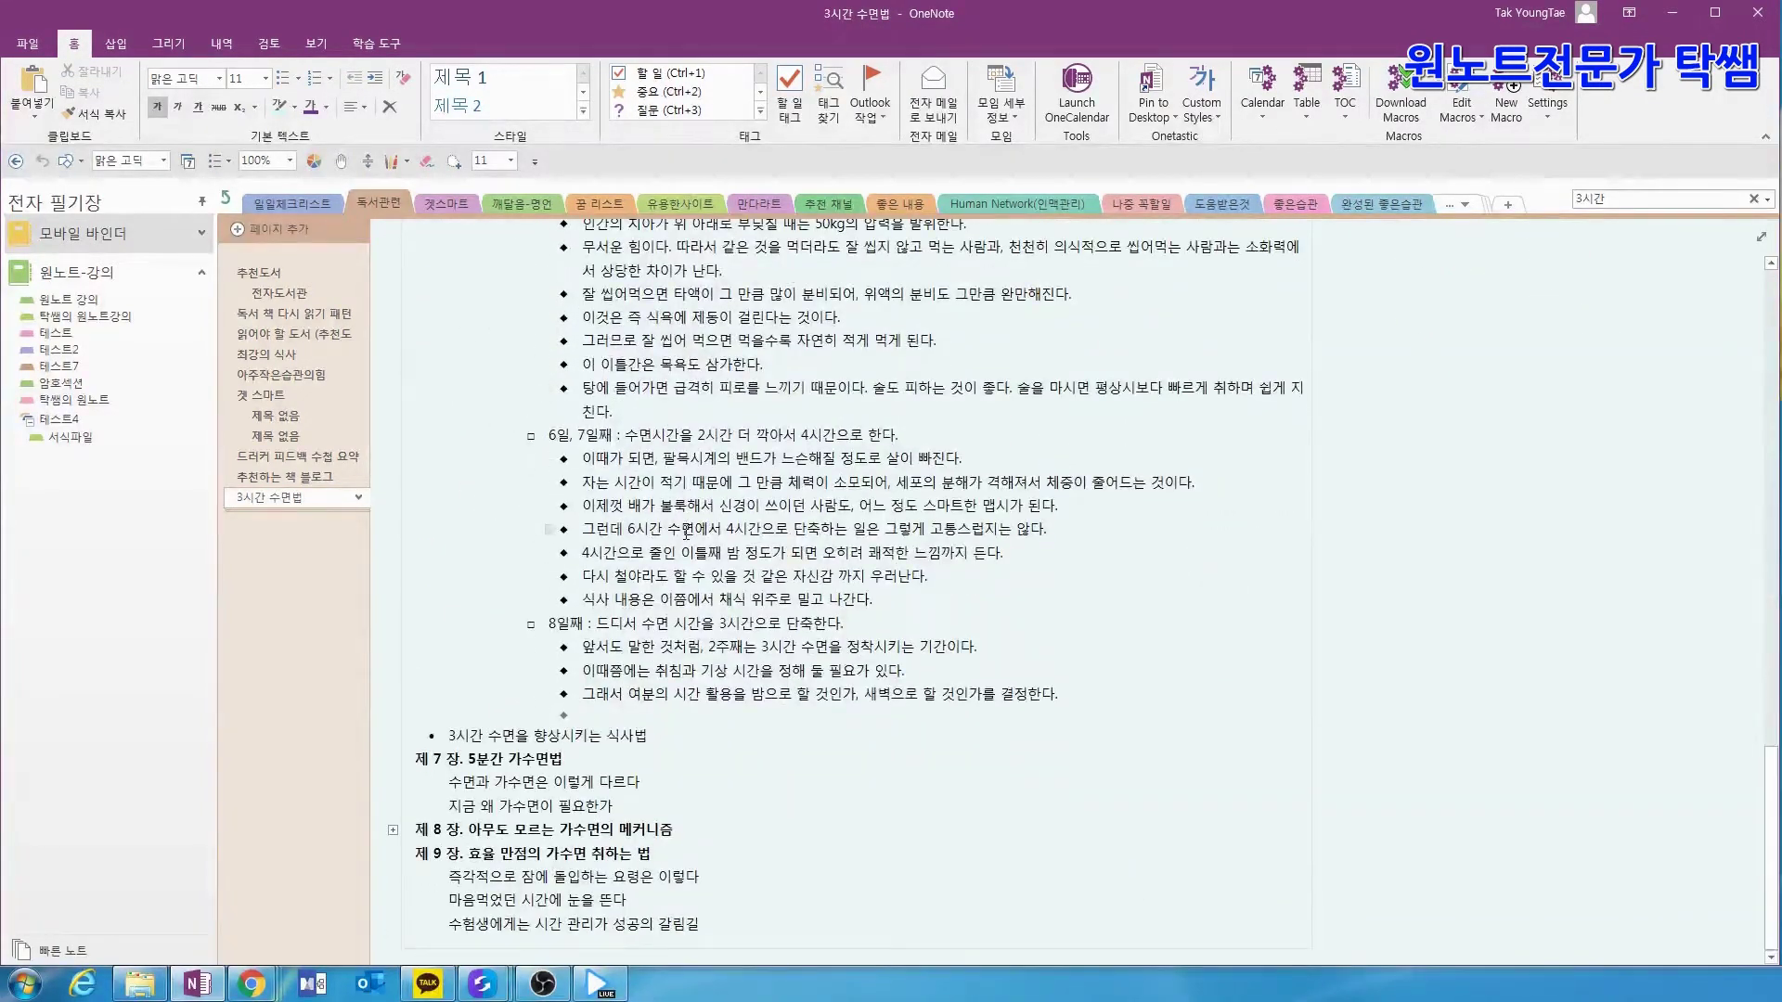
{"action": "scroll", "coordinate": [686, 531], "scroll_direction": "up", "scroll_amount": 12}
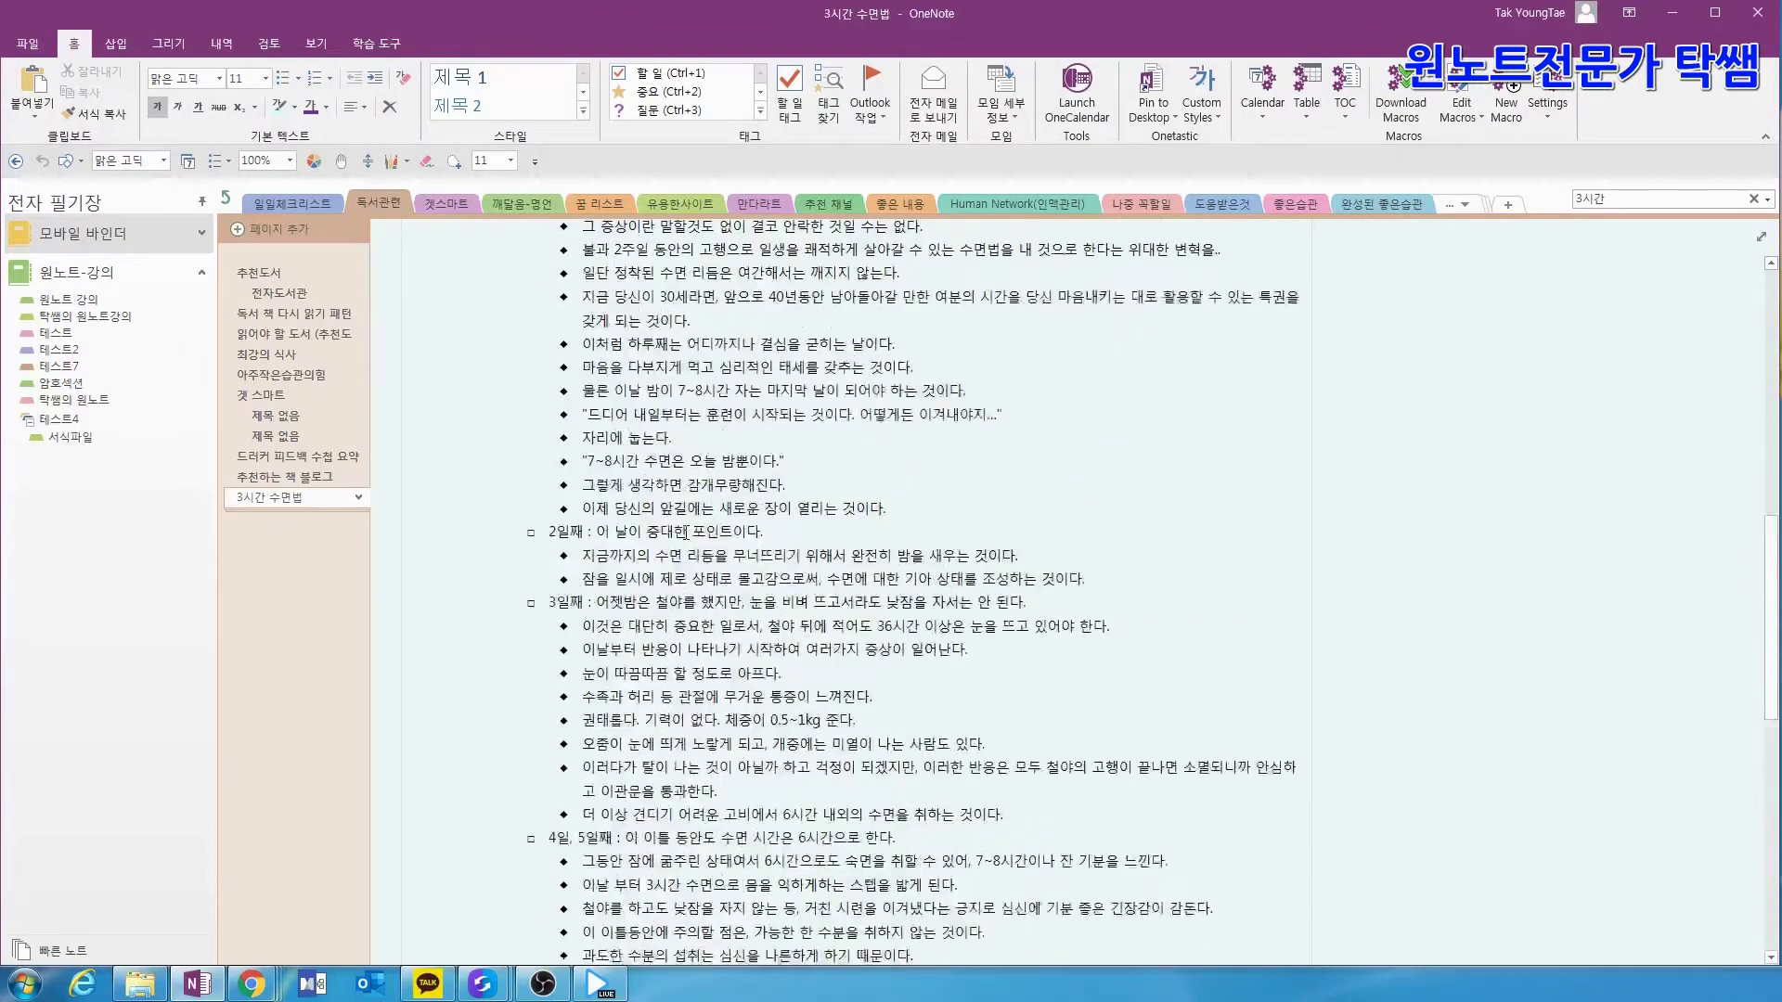
{"action": "scroll", "coordinate": [686, 532], "scroll_direction": "up", "scroll_amount": 3}
{"action": "scroll", "coordinate": [533, 388], "scroll_direction": "up", "scroll_amount": 3}
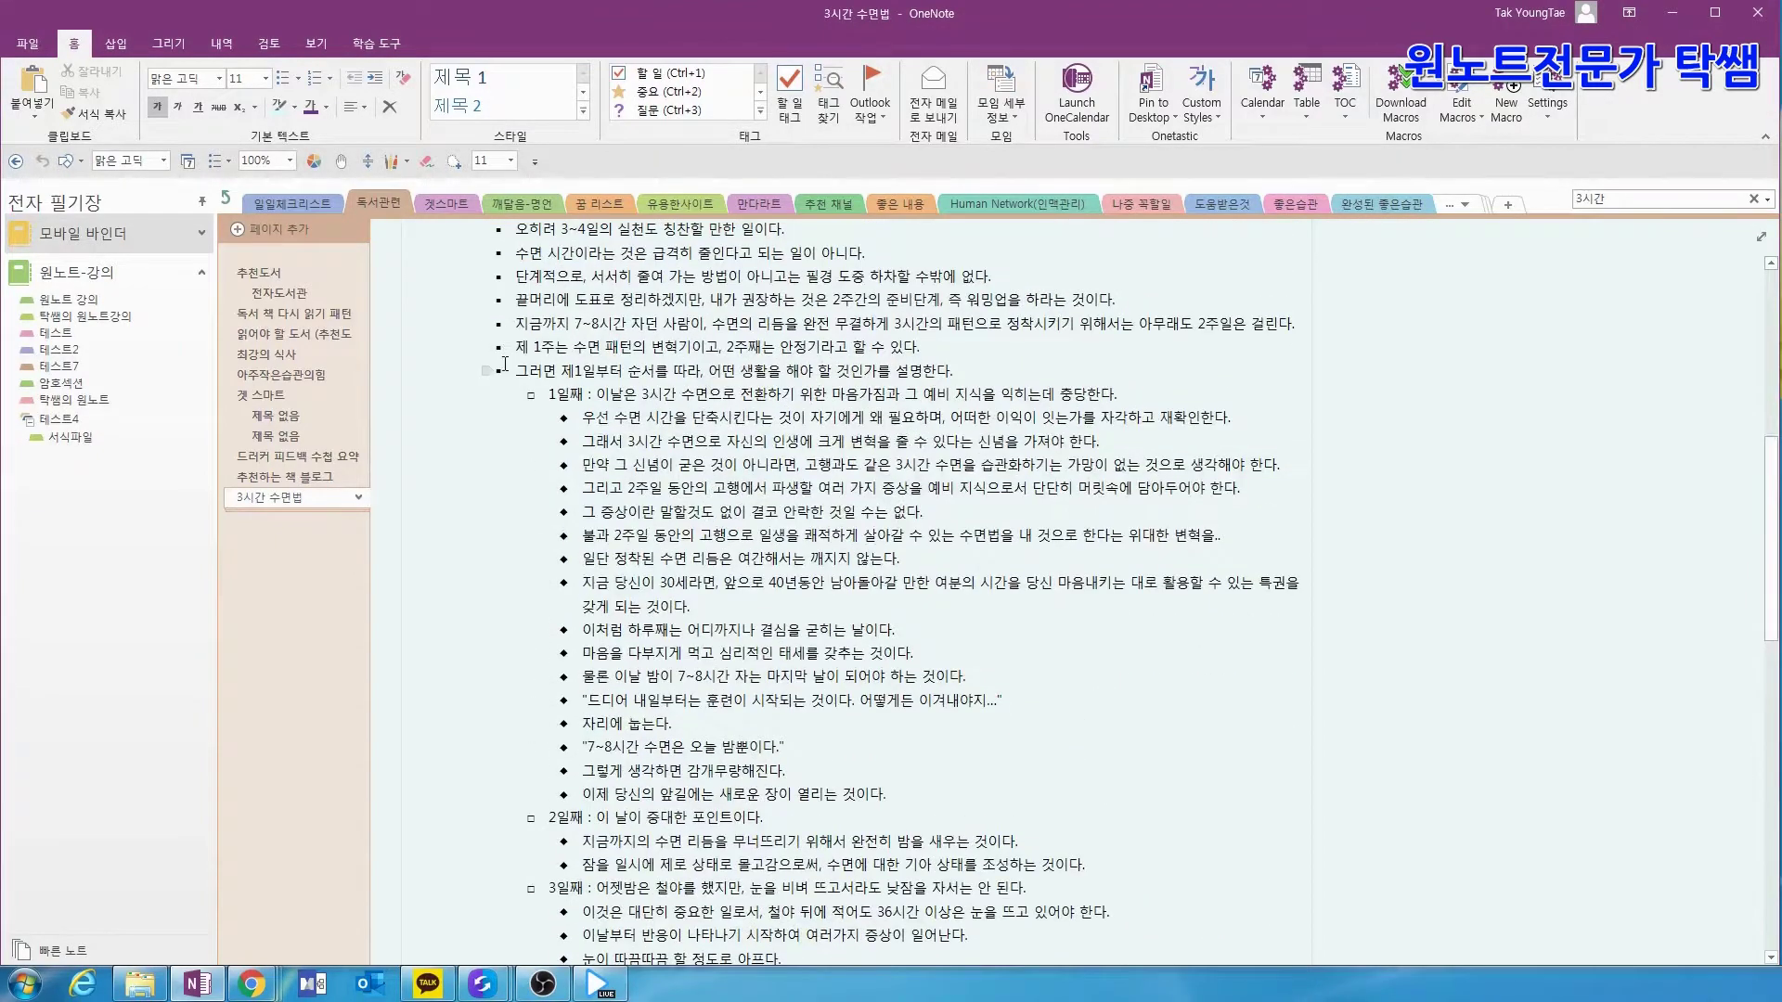
{"action": "double_click", "coordinate": [501, 369]}
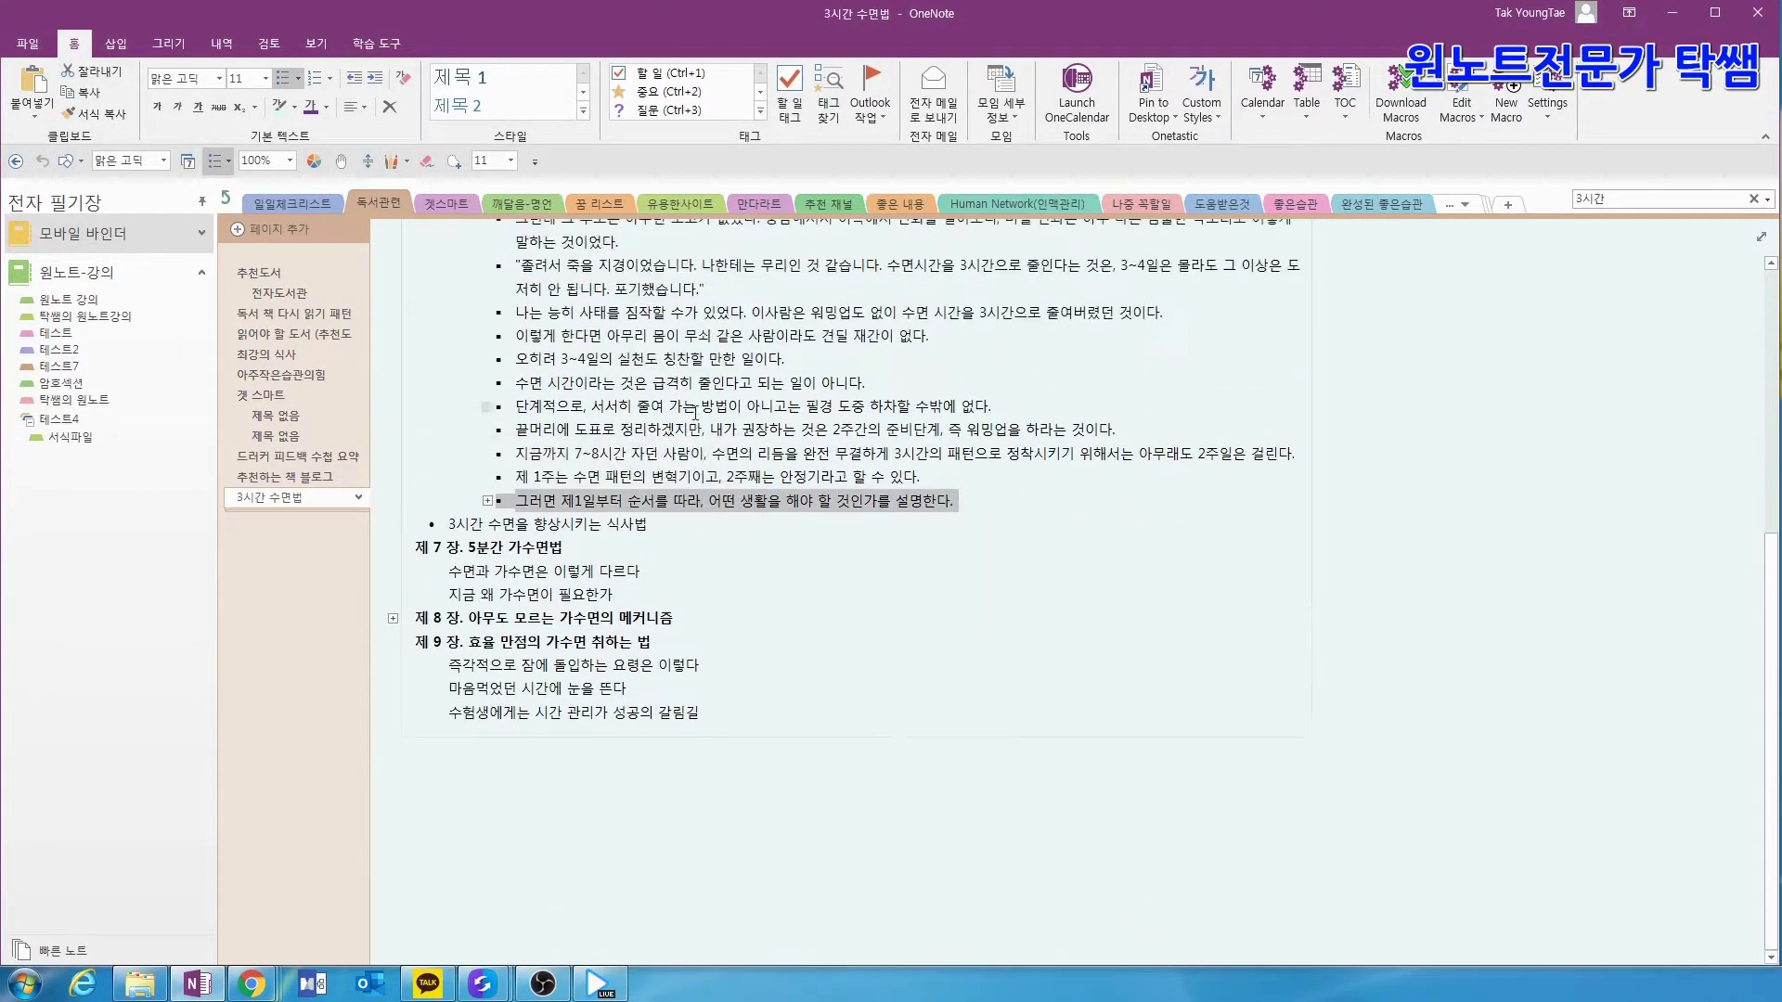
{"action": "scroll", "coordinate": [695, 412], "scroll_direction": "up", "scroll_amount": 4}
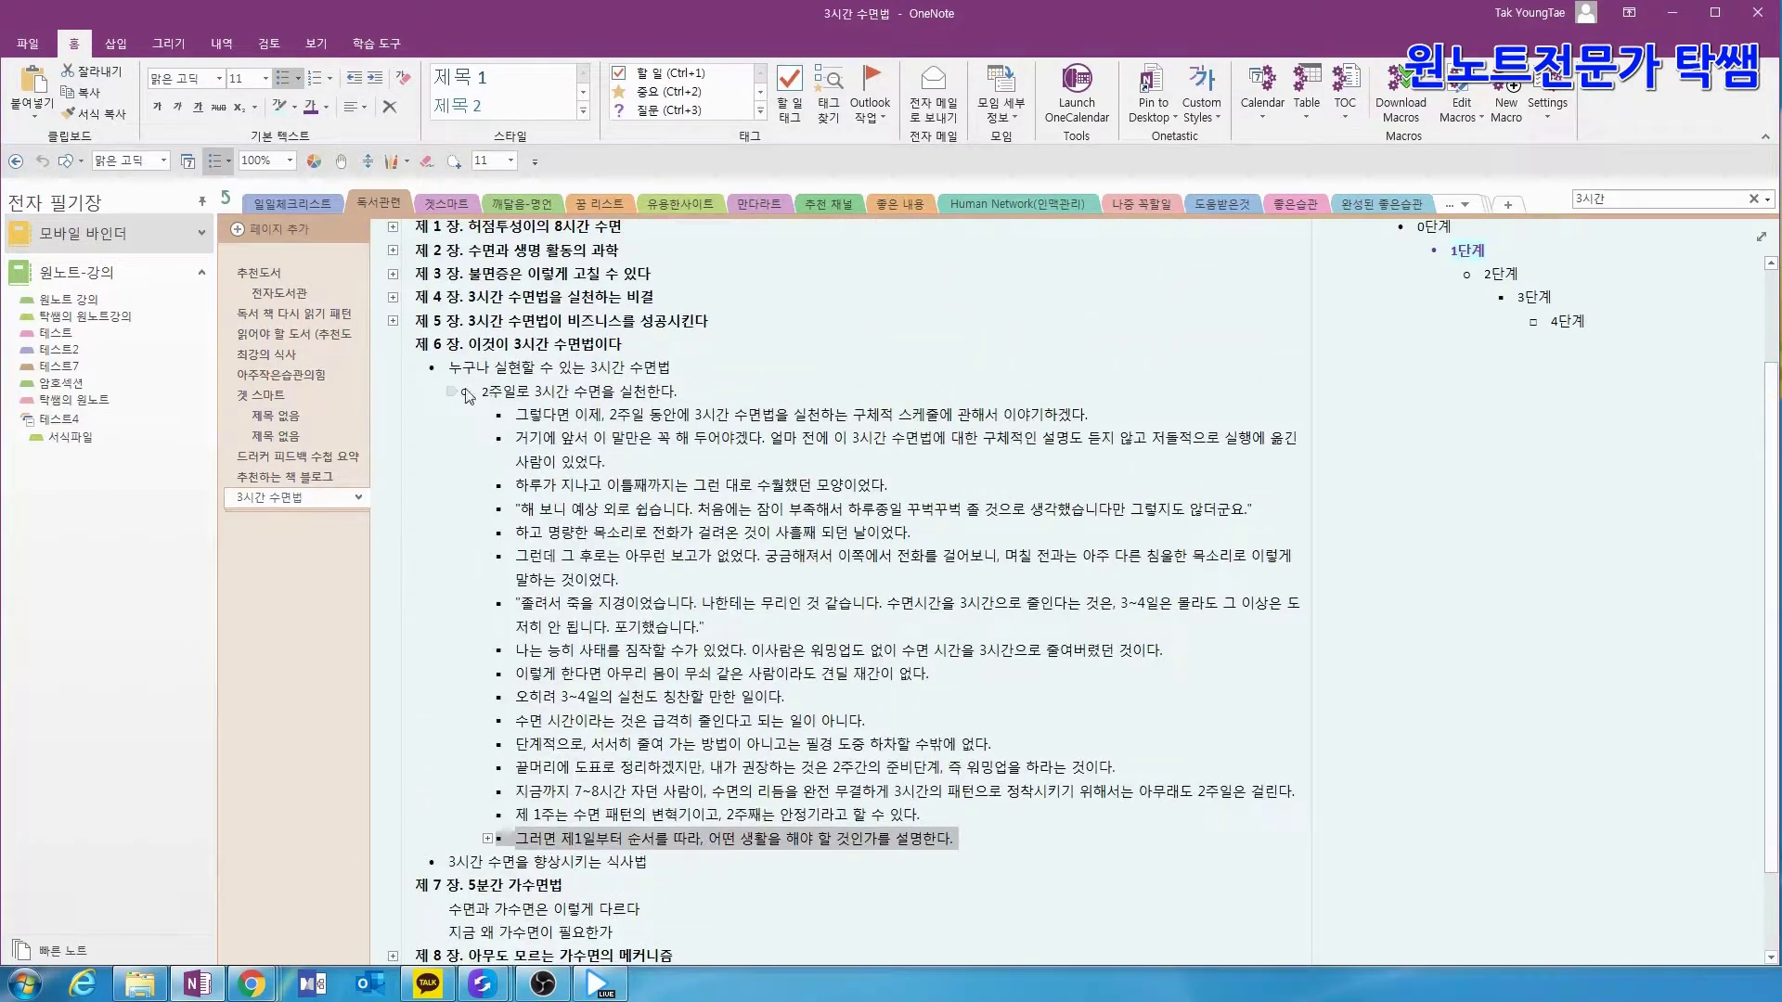
{"action": "double_click", "coordinate": [465, 392]}
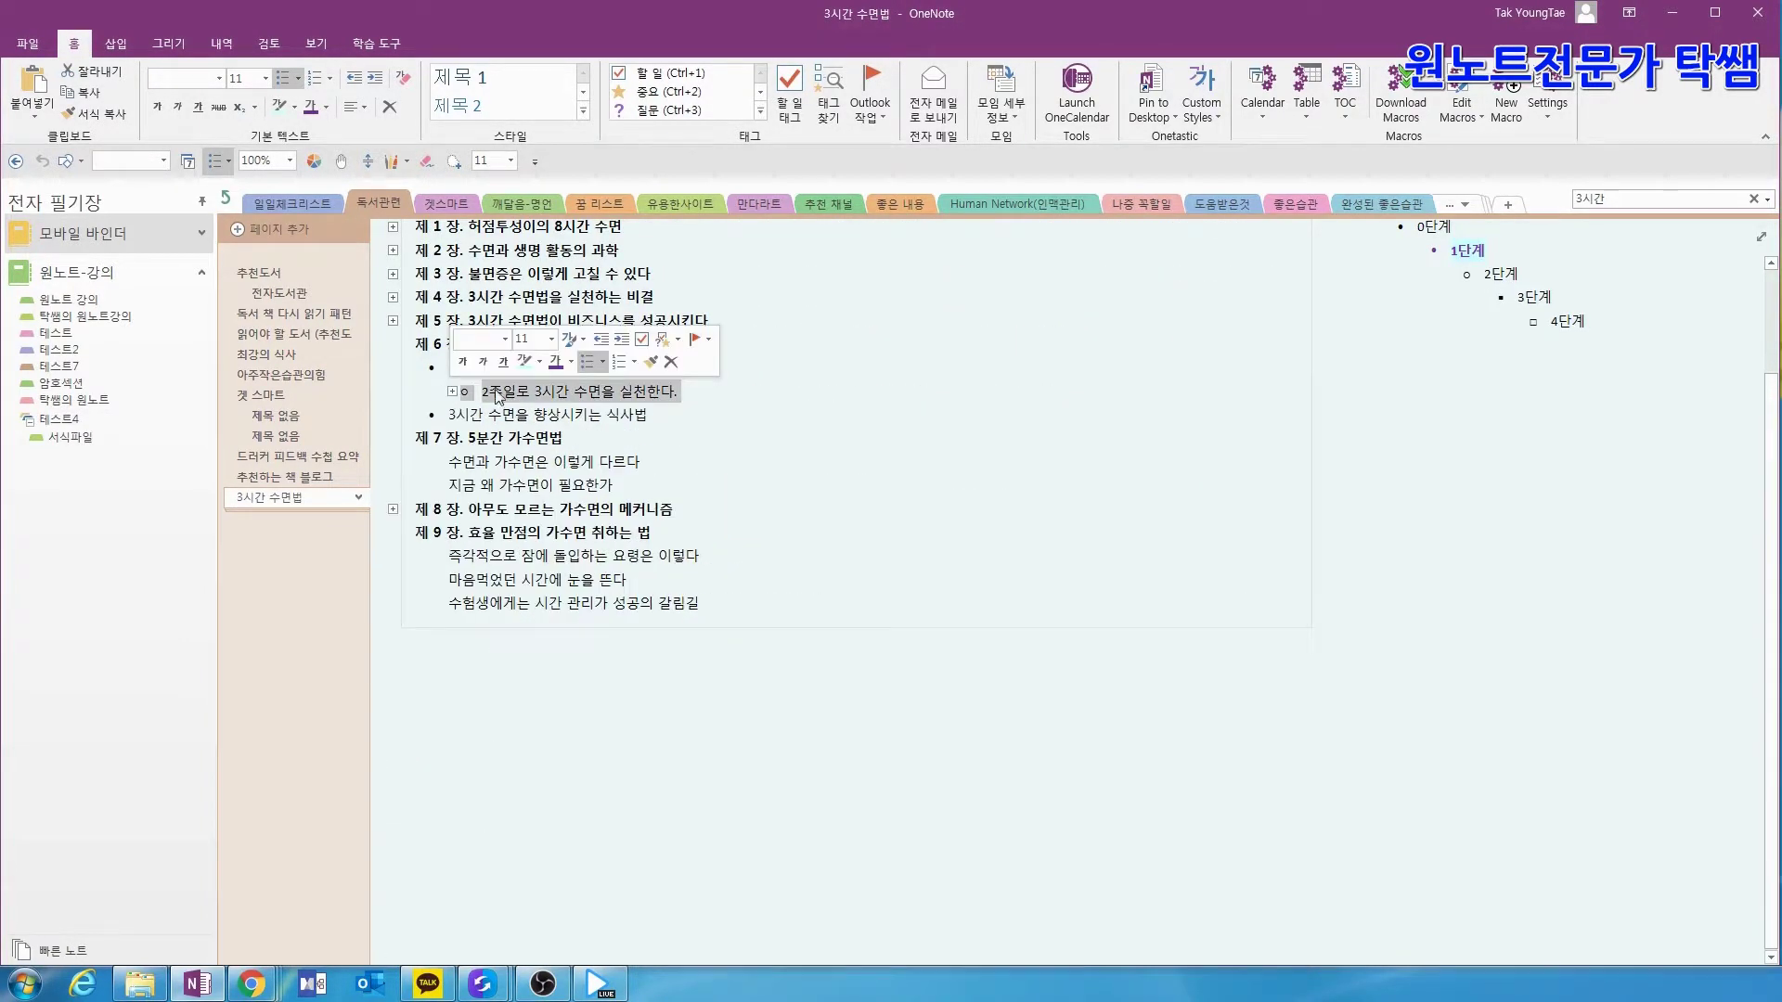
{"action": "scroll", "coordinate": [428, 364], "scroll_direction": "up", "scroll_amount": 1}
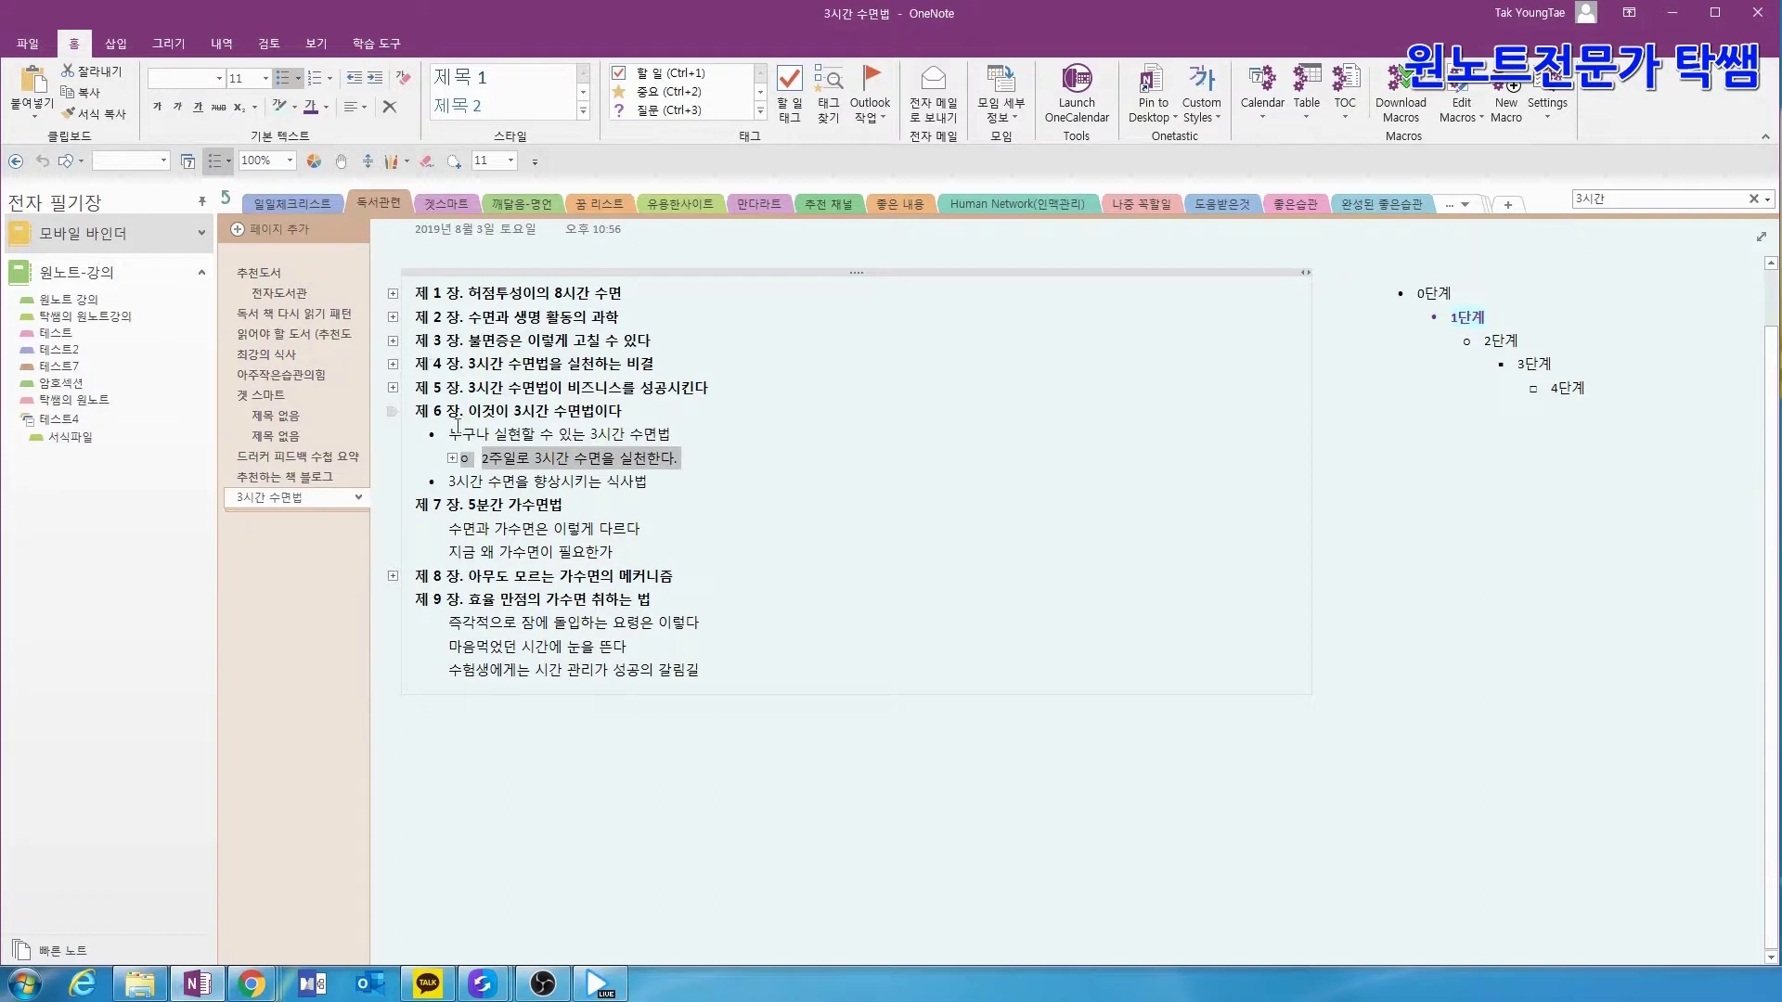
- Select all level-3 paragraphs of the outline with the 수준 3에서 모두 option
{"action": "right_click", "coordinate": [418, 434]}
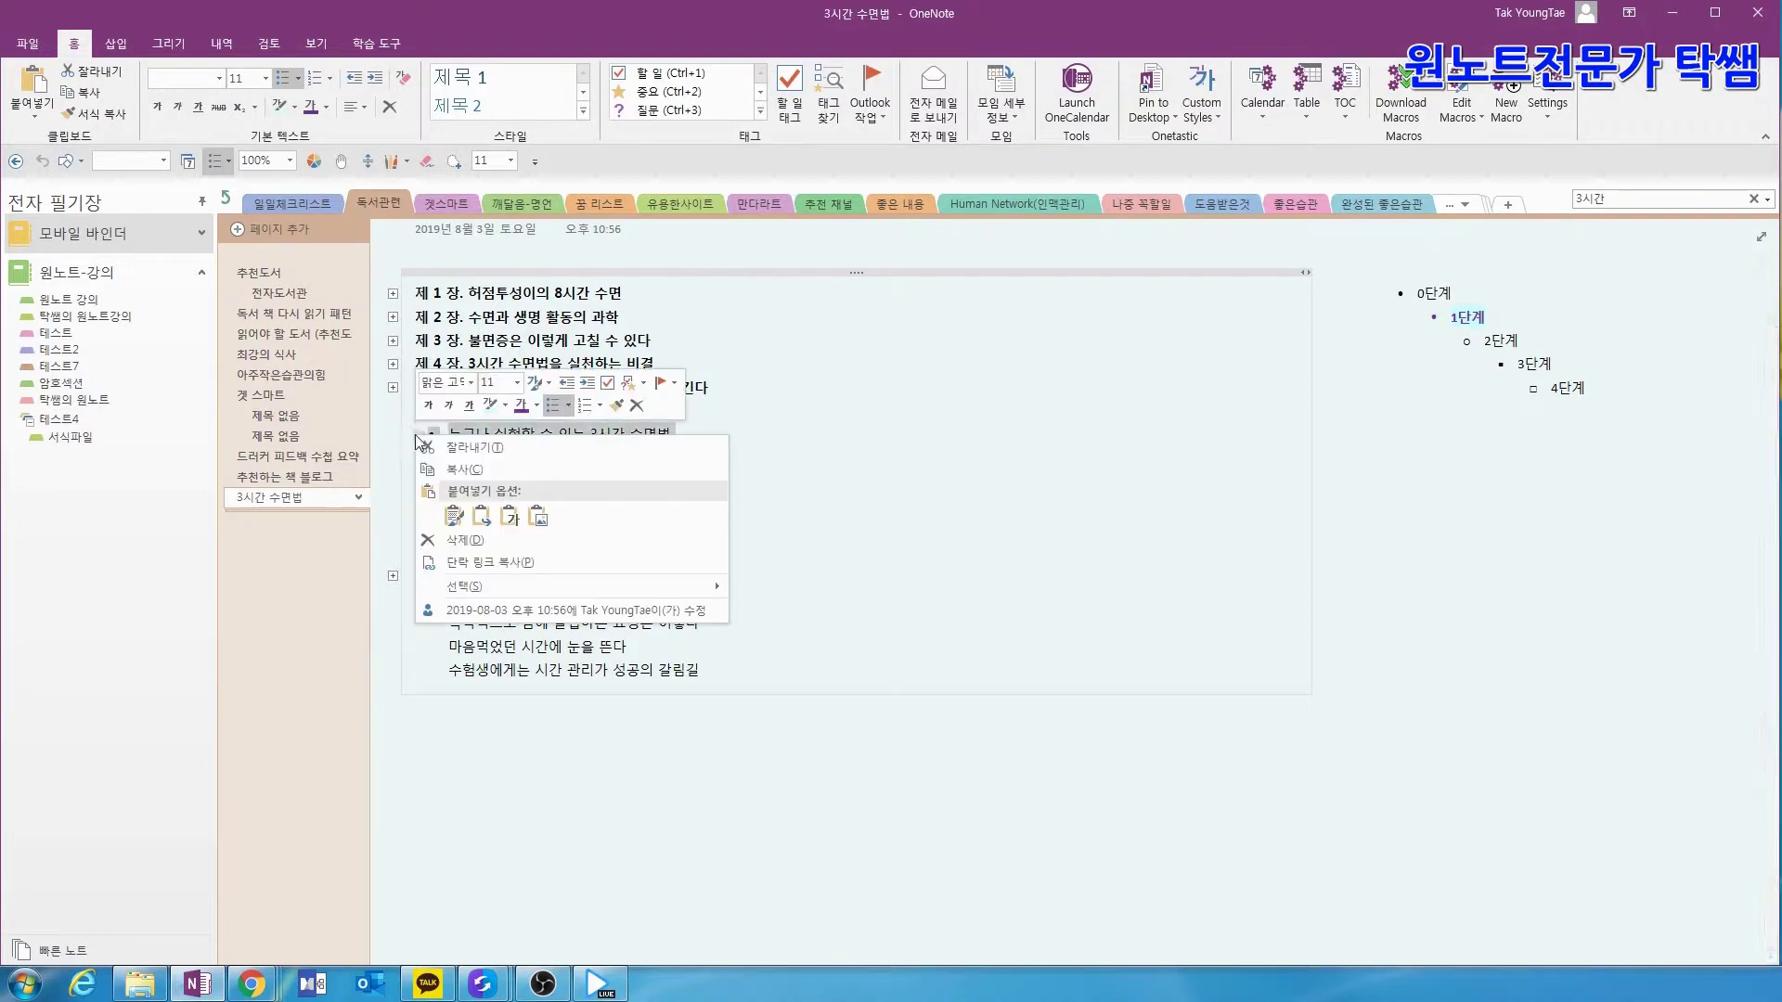
{"action": "mouse_move", "coordinate": [520, 587]}
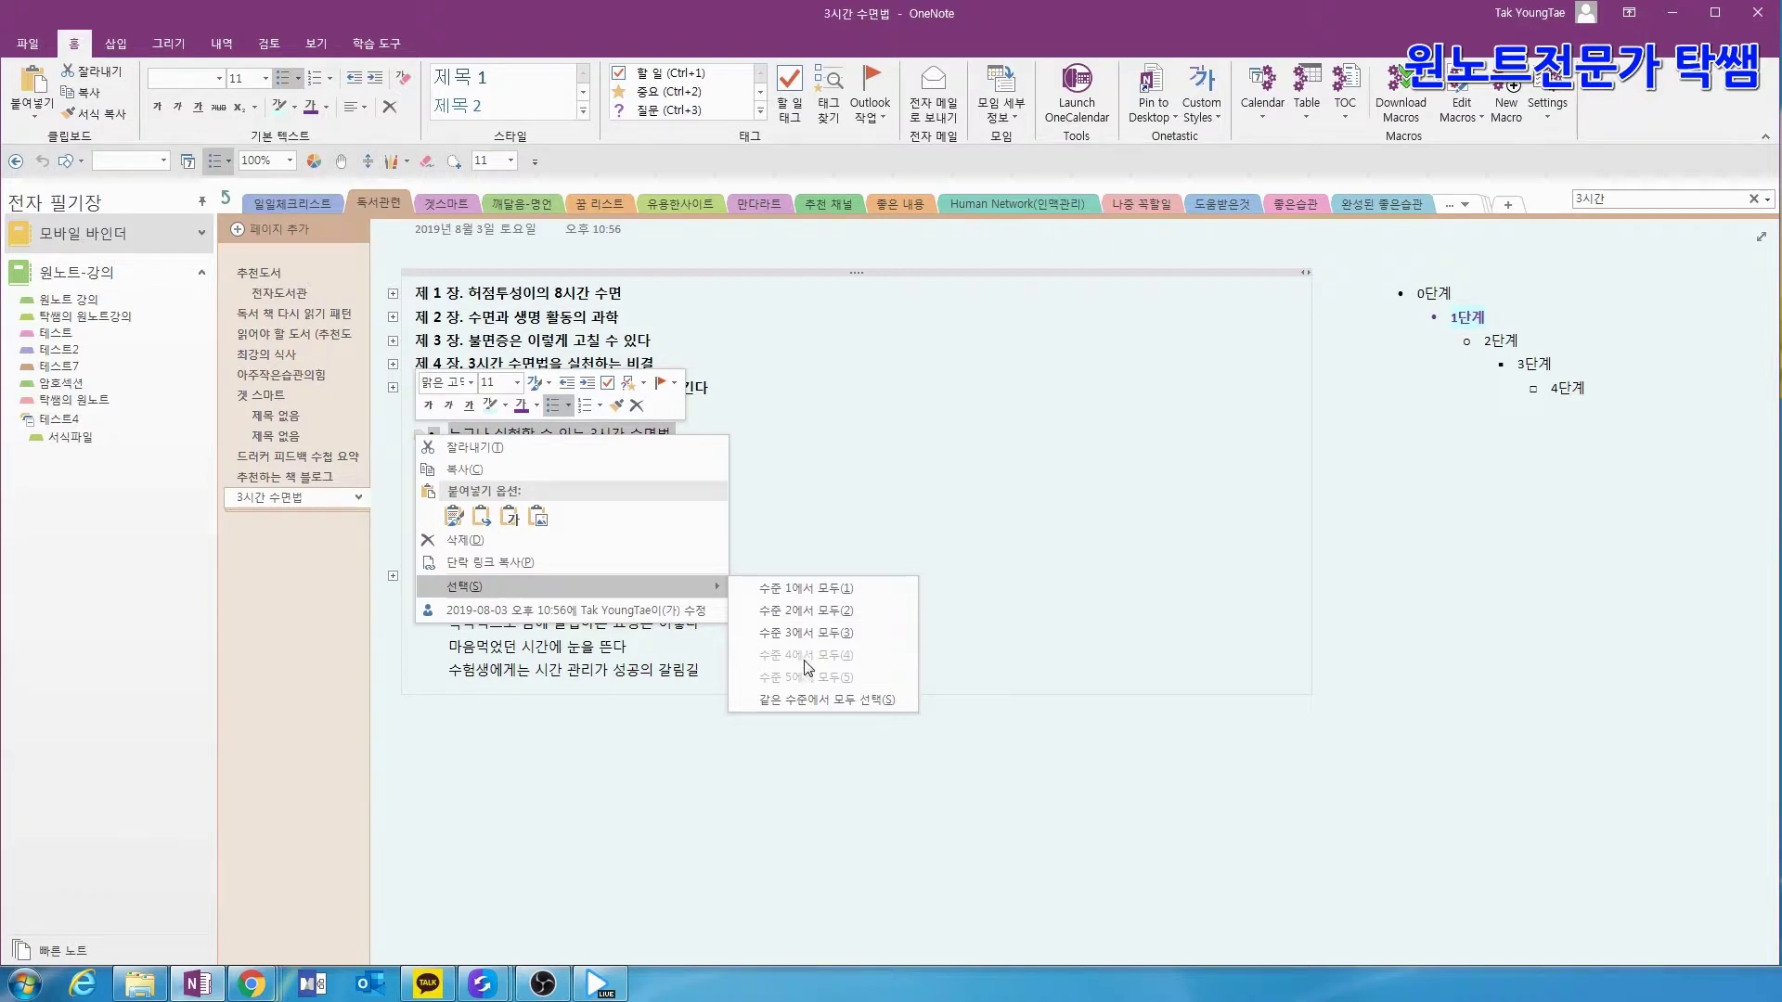
{"action": "left_click", "coordinate": [813, 634]}
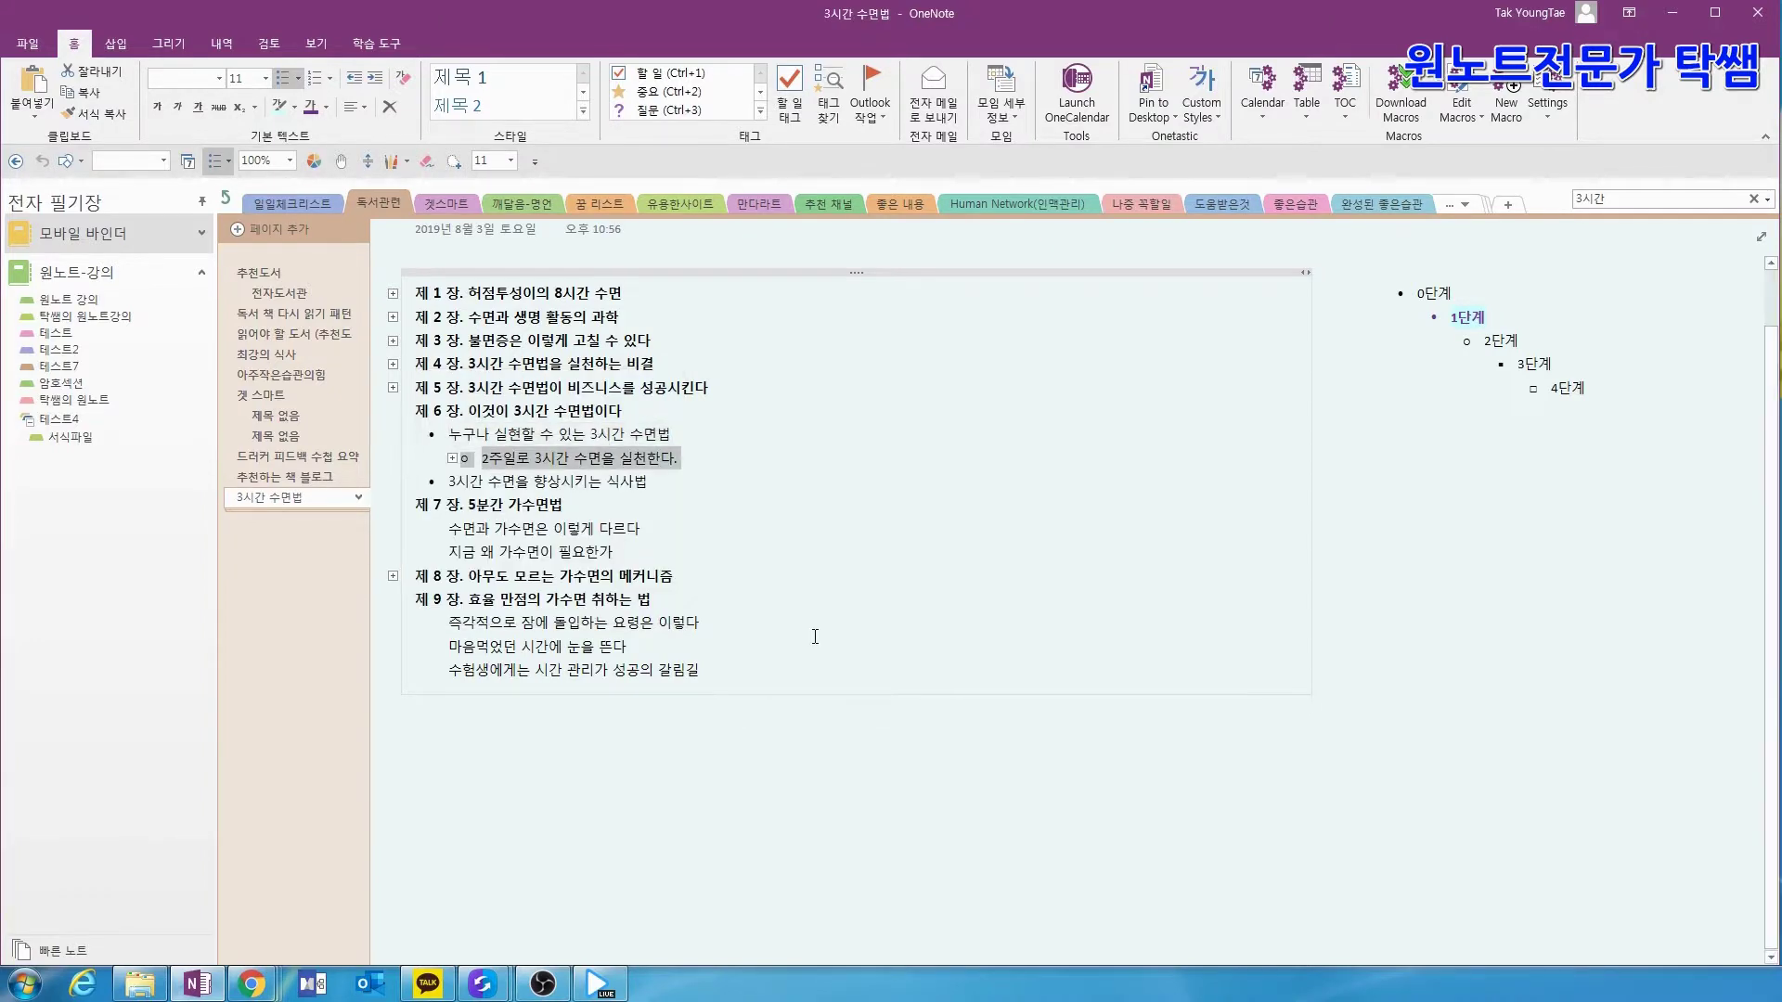
- Toggle the item "2주일로 3시간 수면을 실천한다." open and closed, and clear the outline selection
{"action": "double_click", "coordinate": [452, 457]}
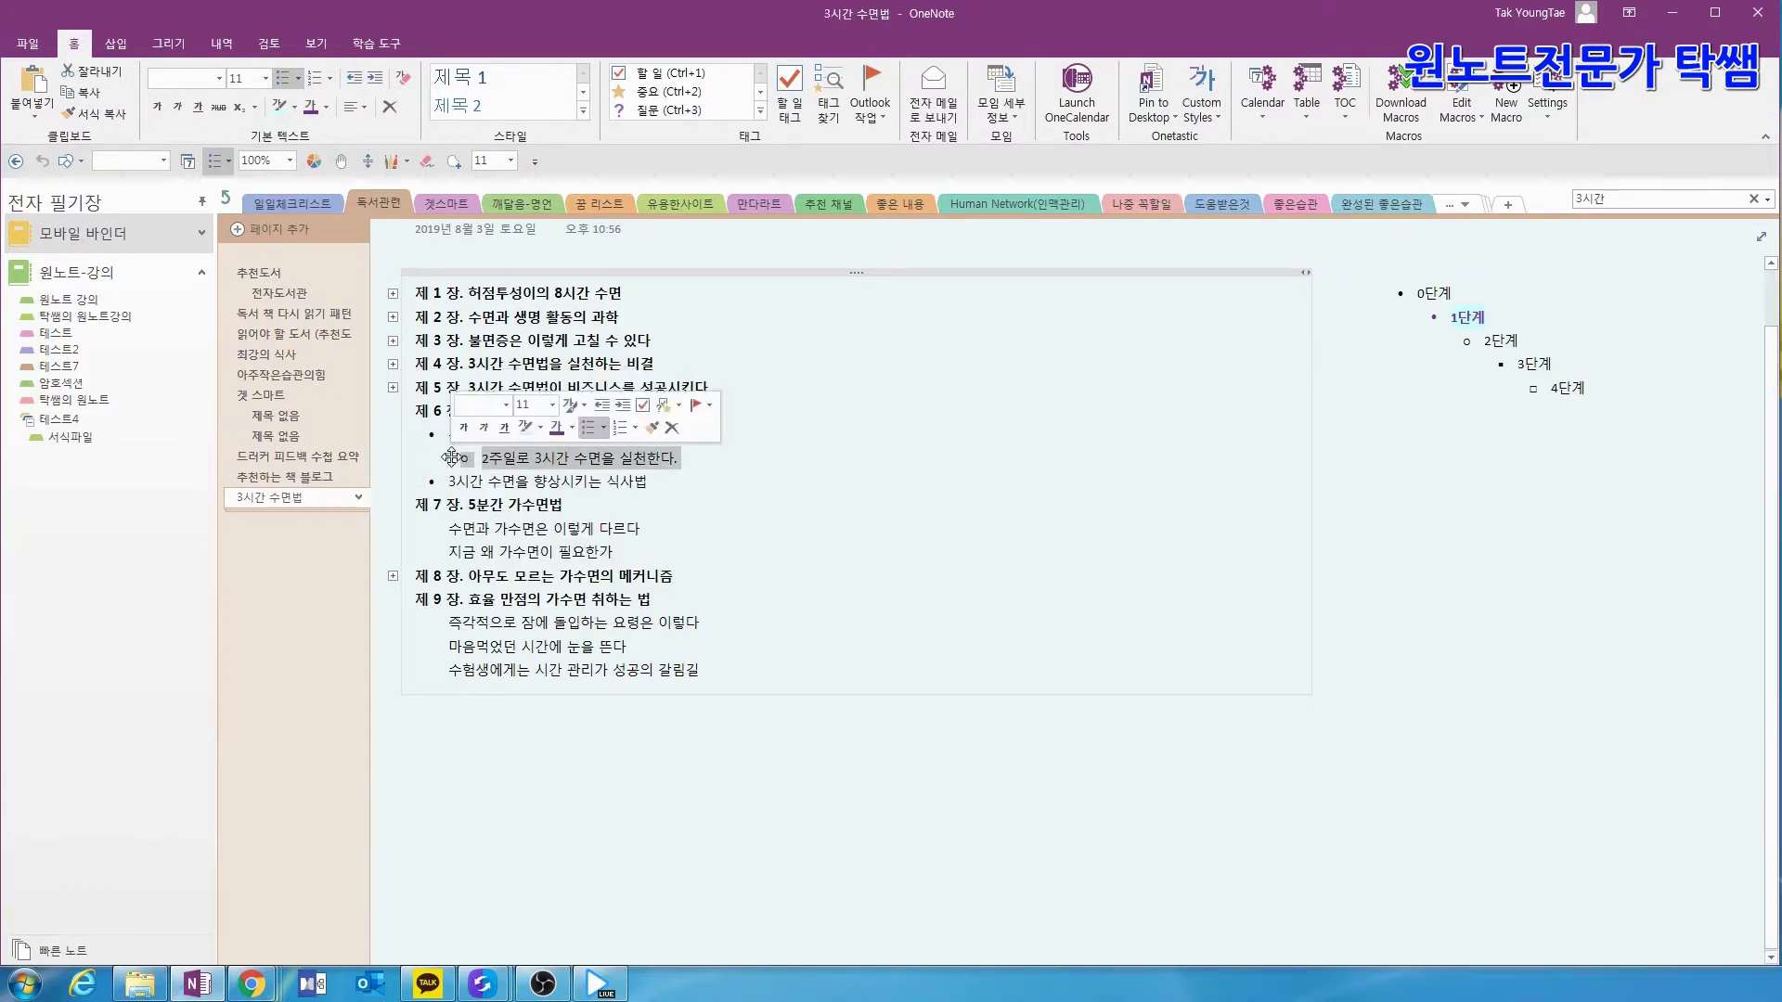
{"action": "double_click", "coordinate": [452, 458]}
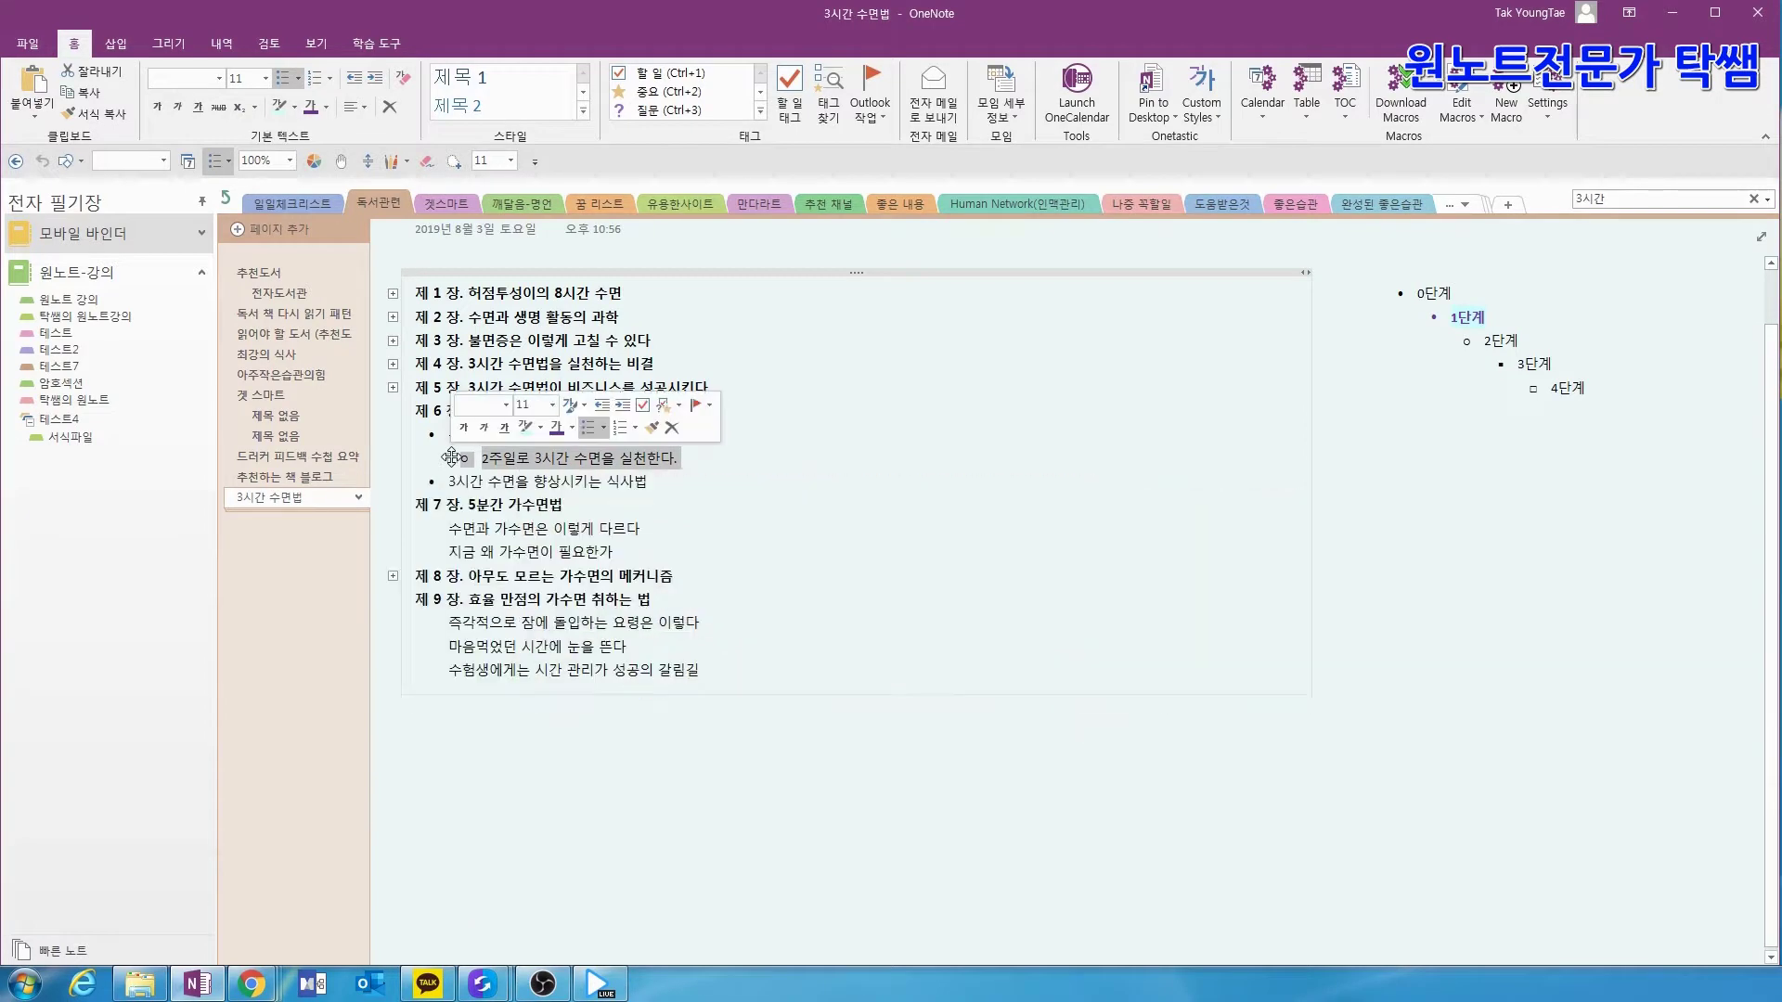
{"action": "left_click", "coordinate": [395, 411]}
{"action": "left_click", "coordinate": [727, 627]}
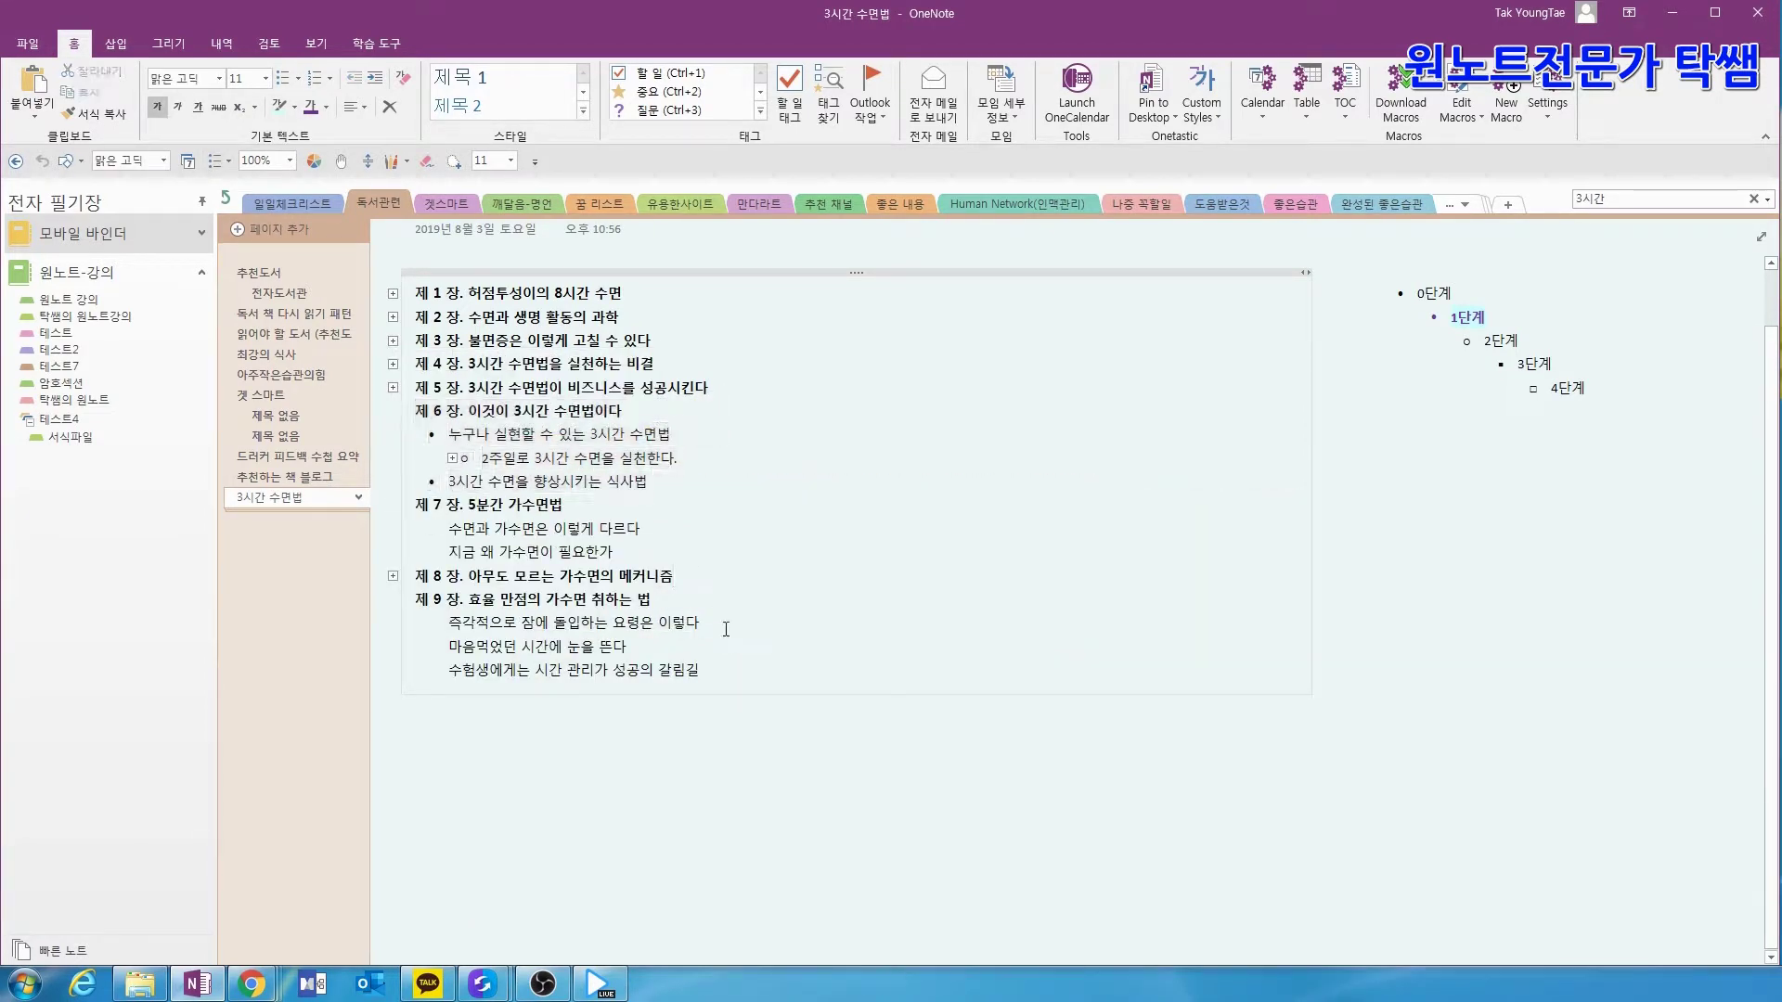
{"action": "scroll", "coordinate": [583, 477], "scroll_direction": "up", "scroll_amount": 1}
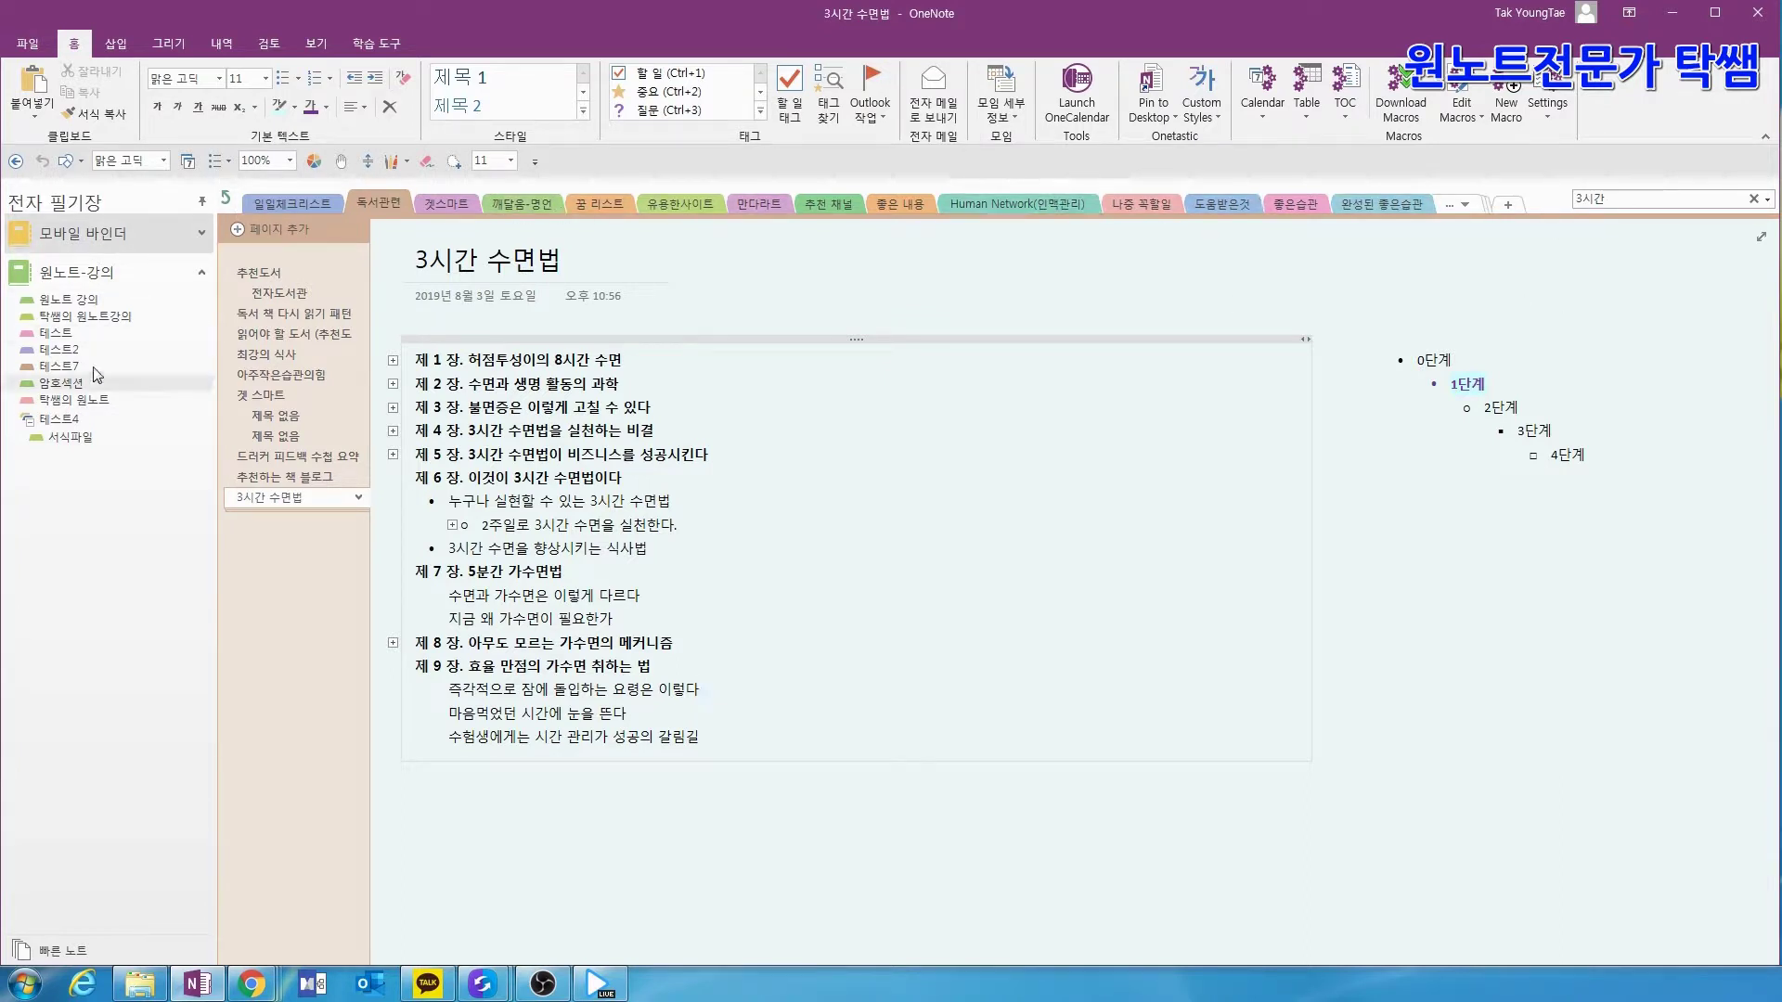
- Return to the OneNote practice checklist page and mark "원노트를 아웃라이너로 사용" as completed
{"action": "left_click", "coordinate": [85, 316]}
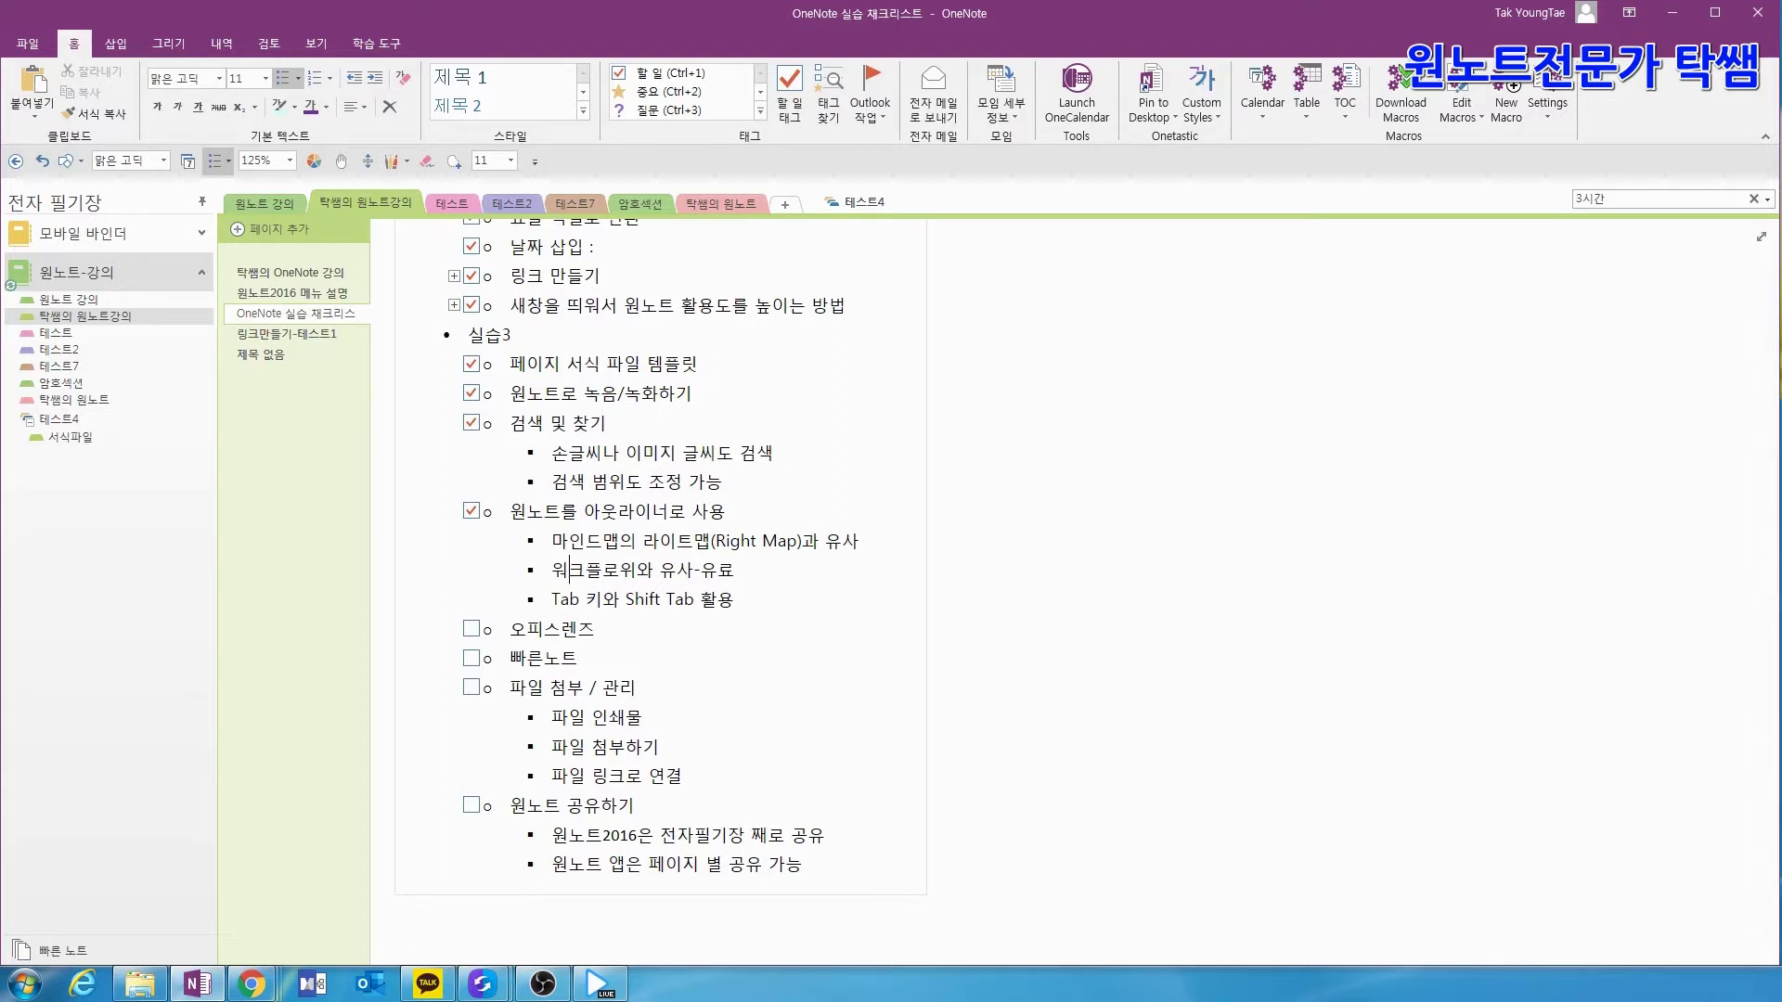
- Collapse the sub-items of "원노트를 아웃라이너로 사용" and "검색 및 찾기" in the checklist
{"action": "double_click", "coordinate": [451, 514]}
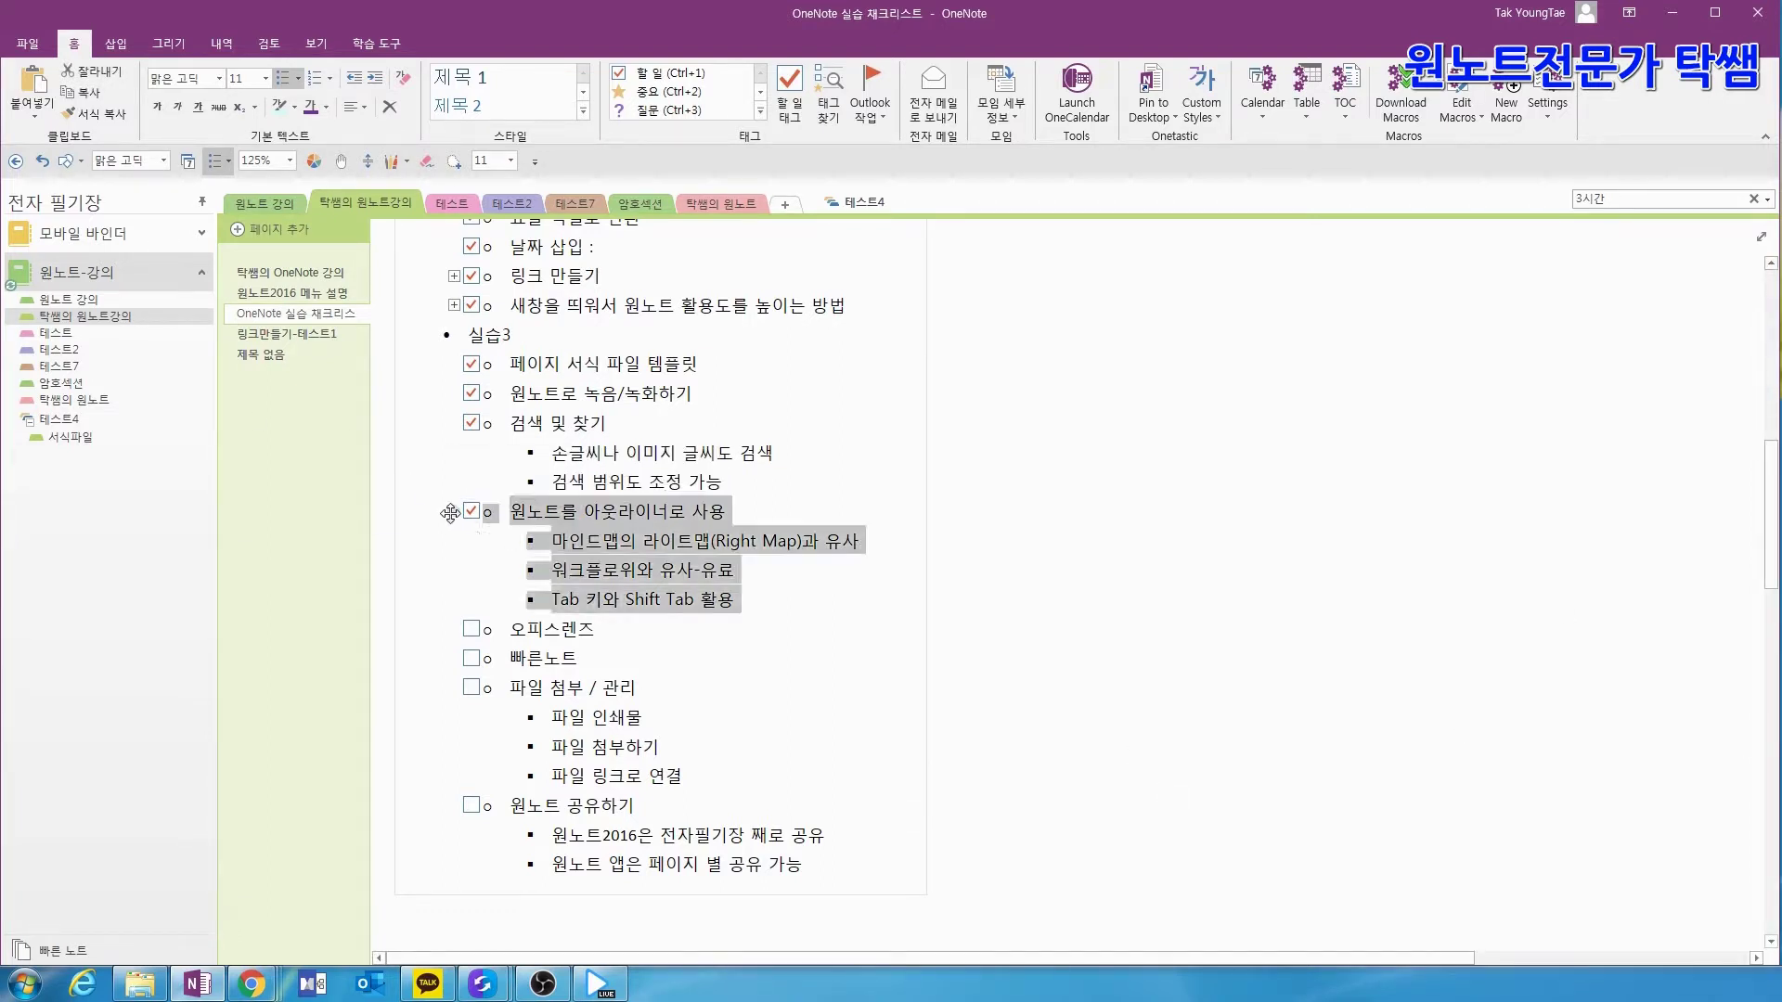
{"action": "left_click", "coordinate": [446, 422]}
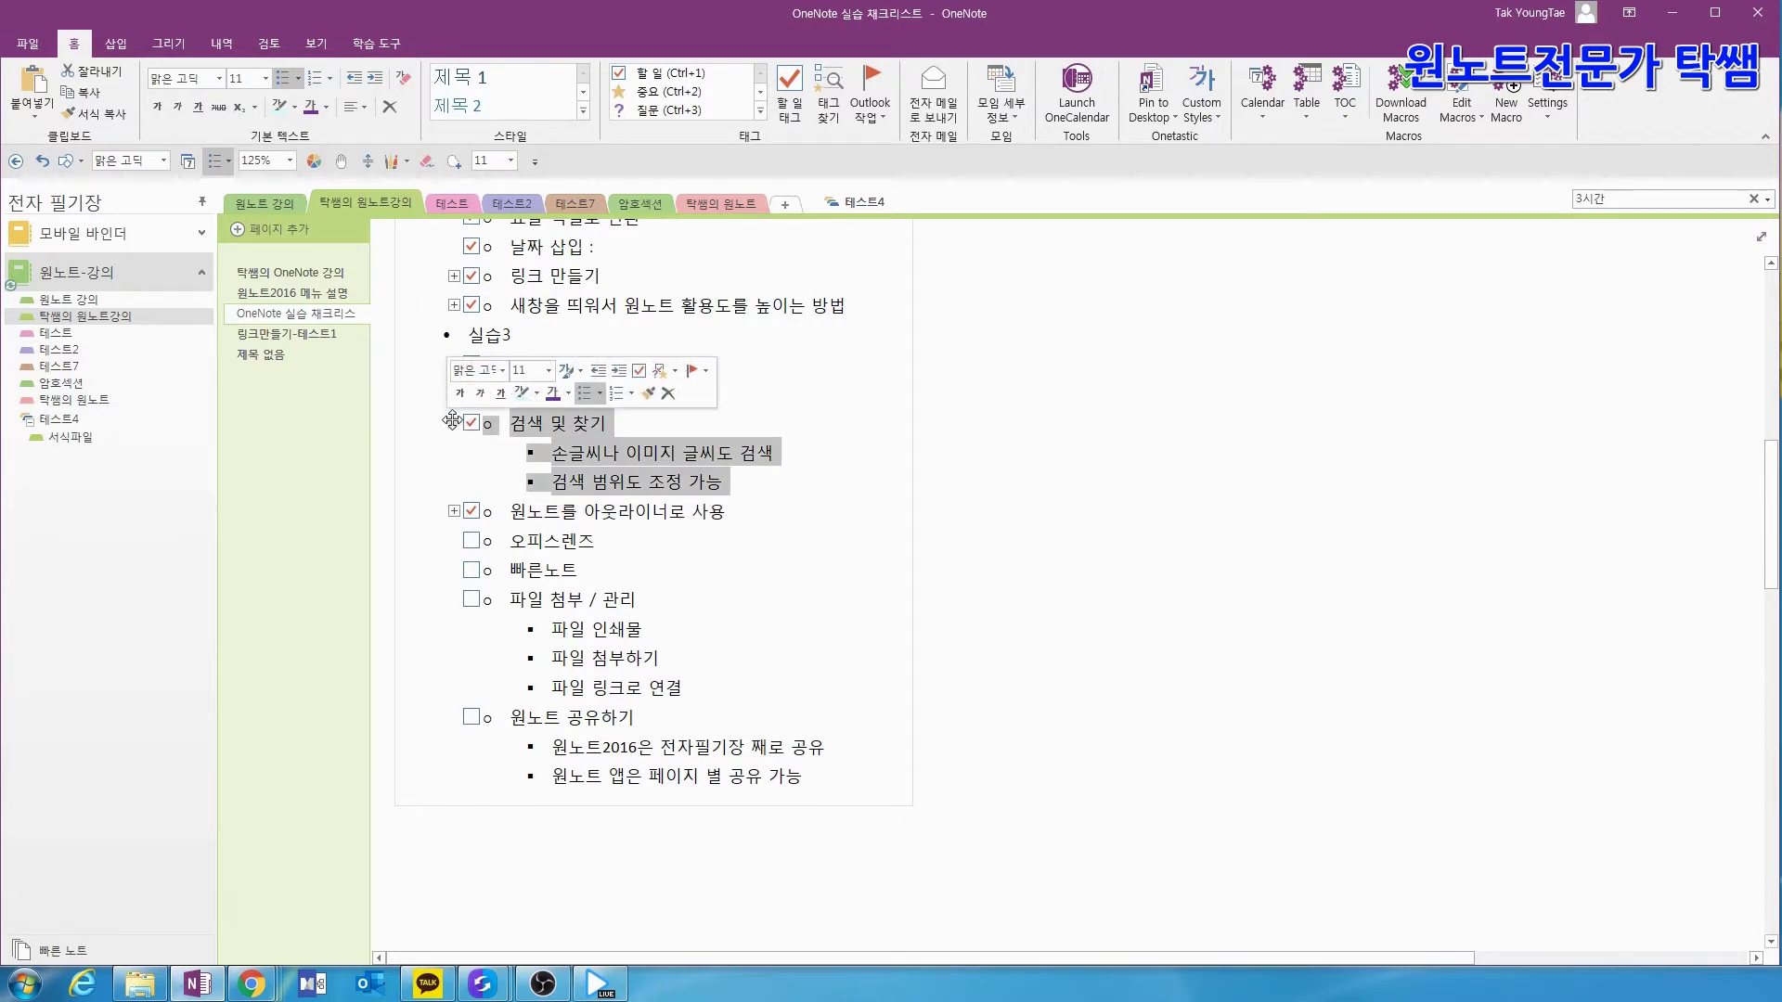
{"action": "double_click", "coordinate": [446, 423]}
{"action": "scroll", "coordinate": [432, 587], "scroll_direction": "up", "scroll_amount": 10}
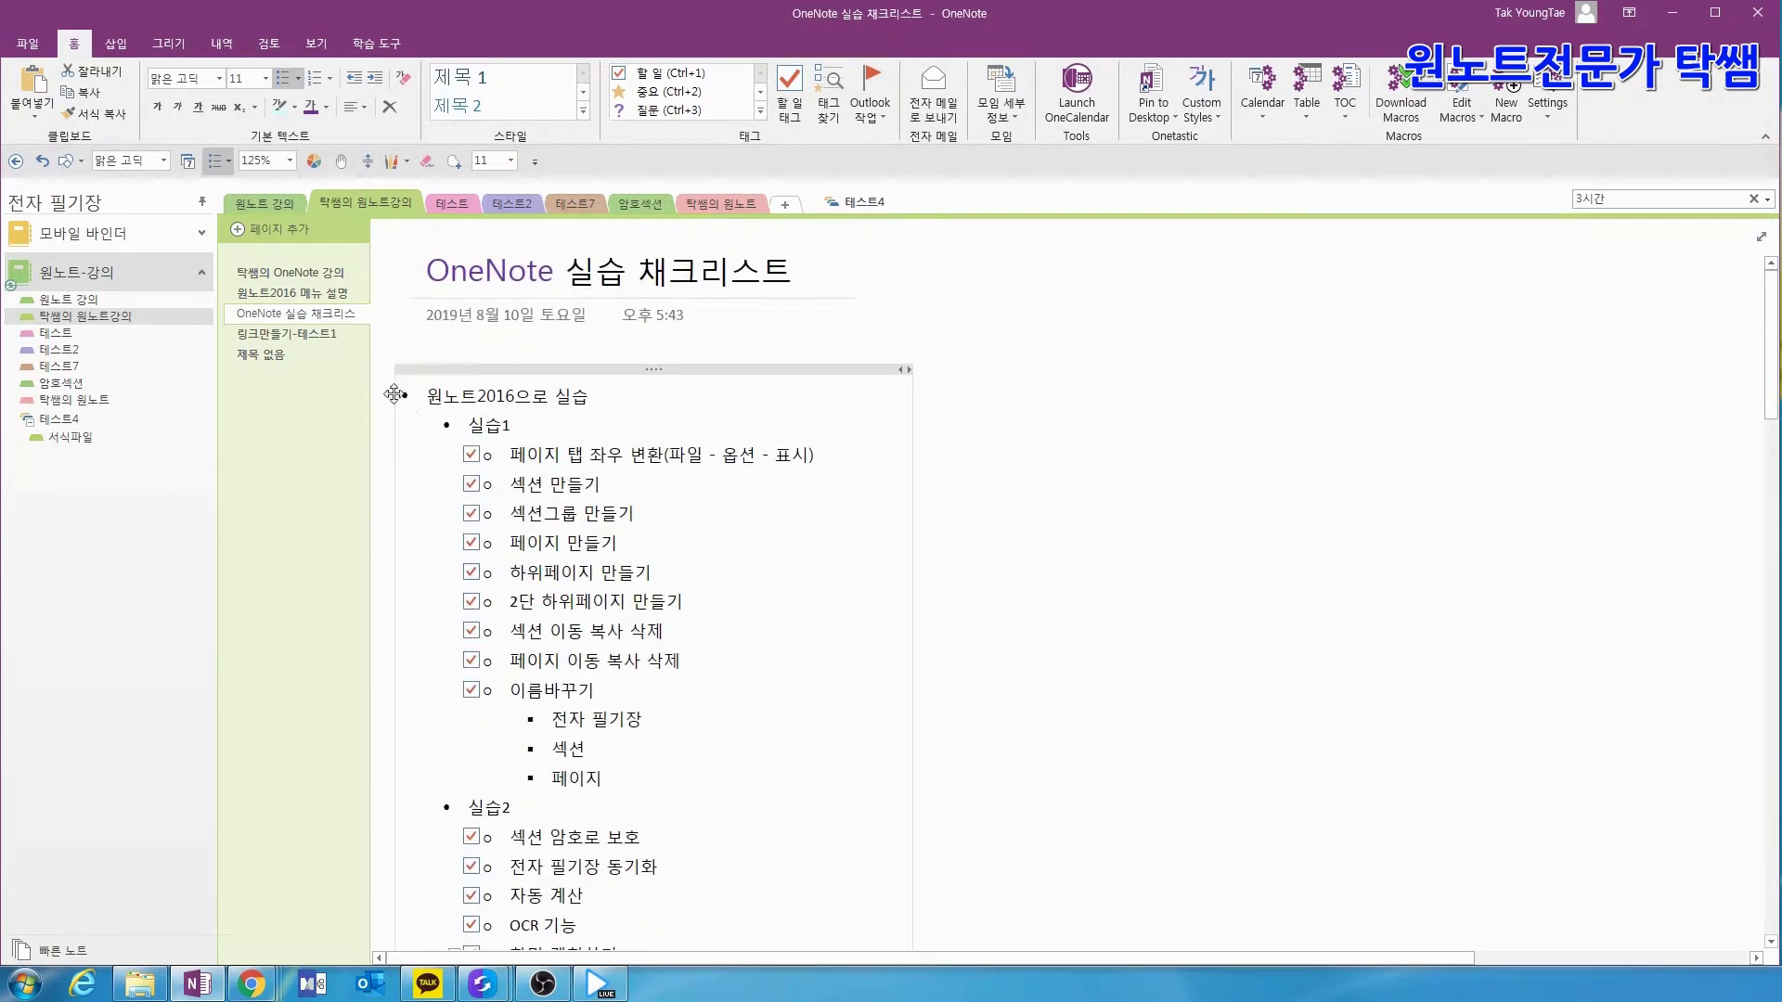
- Collapse the whole checklist under "원노트2016으로 실습" and expand it again
{"action": "left_click", "coordinate": [386, 395]}
{"action": "double_click", "coordinate": [386, 394]}
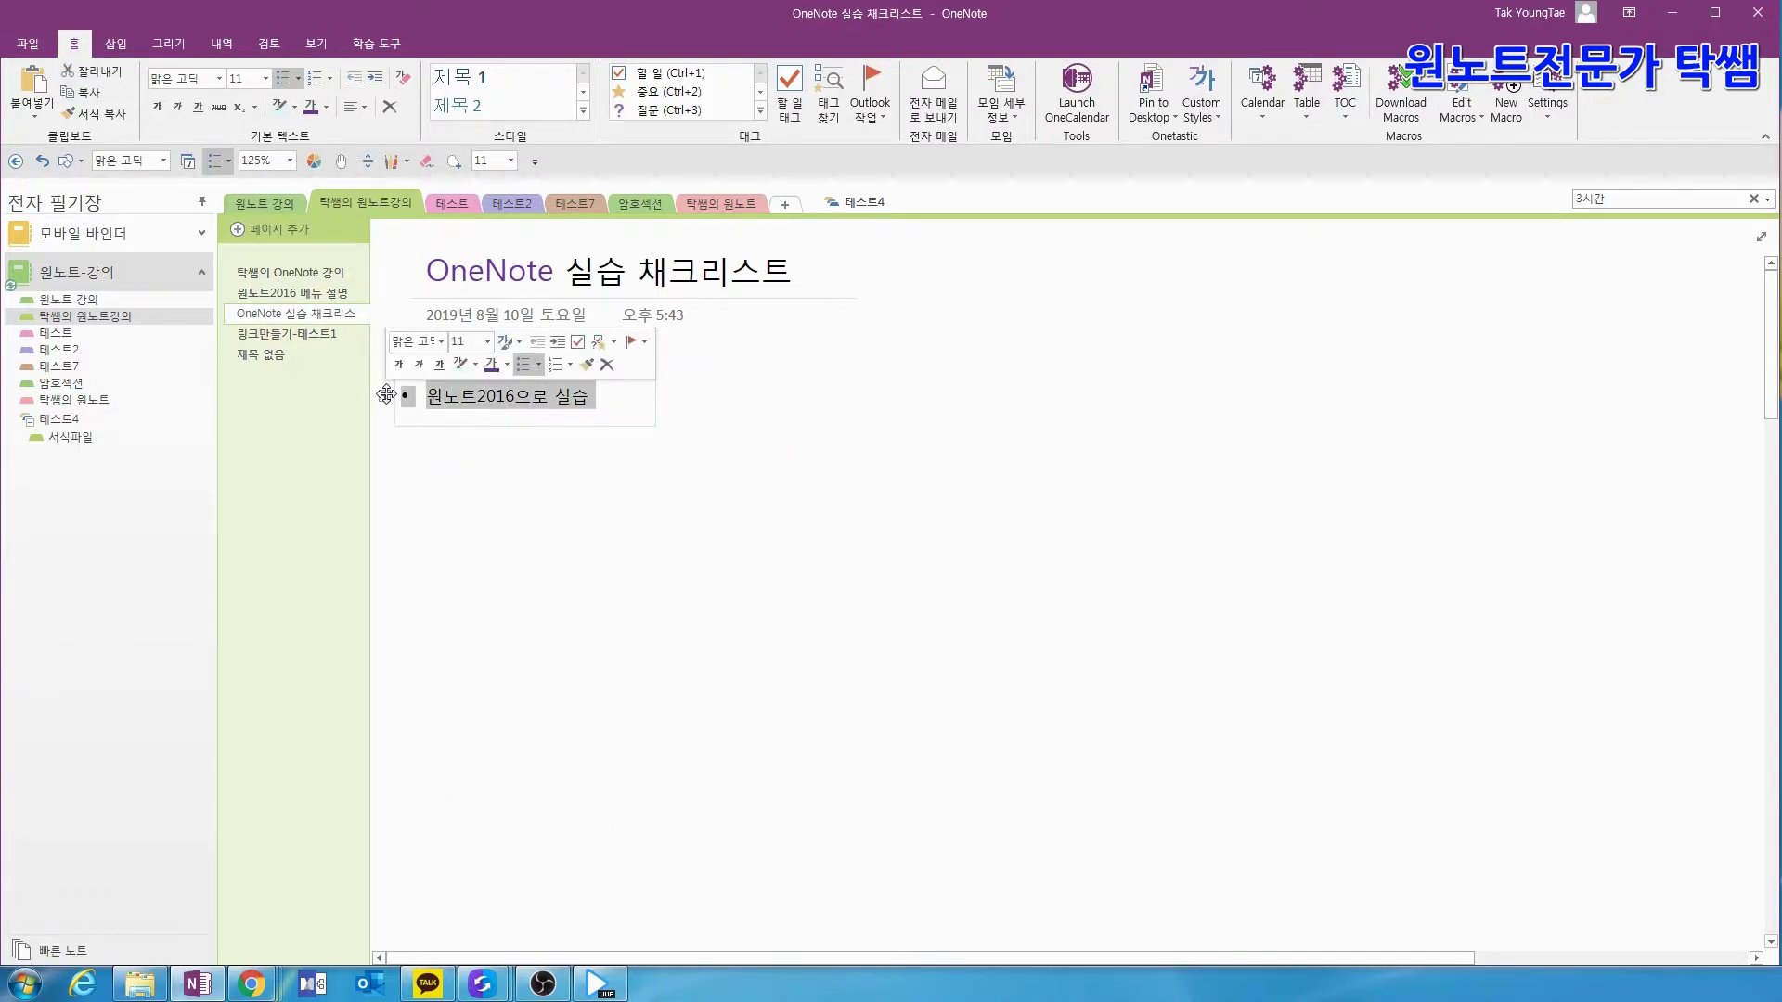
{"action": "left_click", "coordinate": [466, 417]}
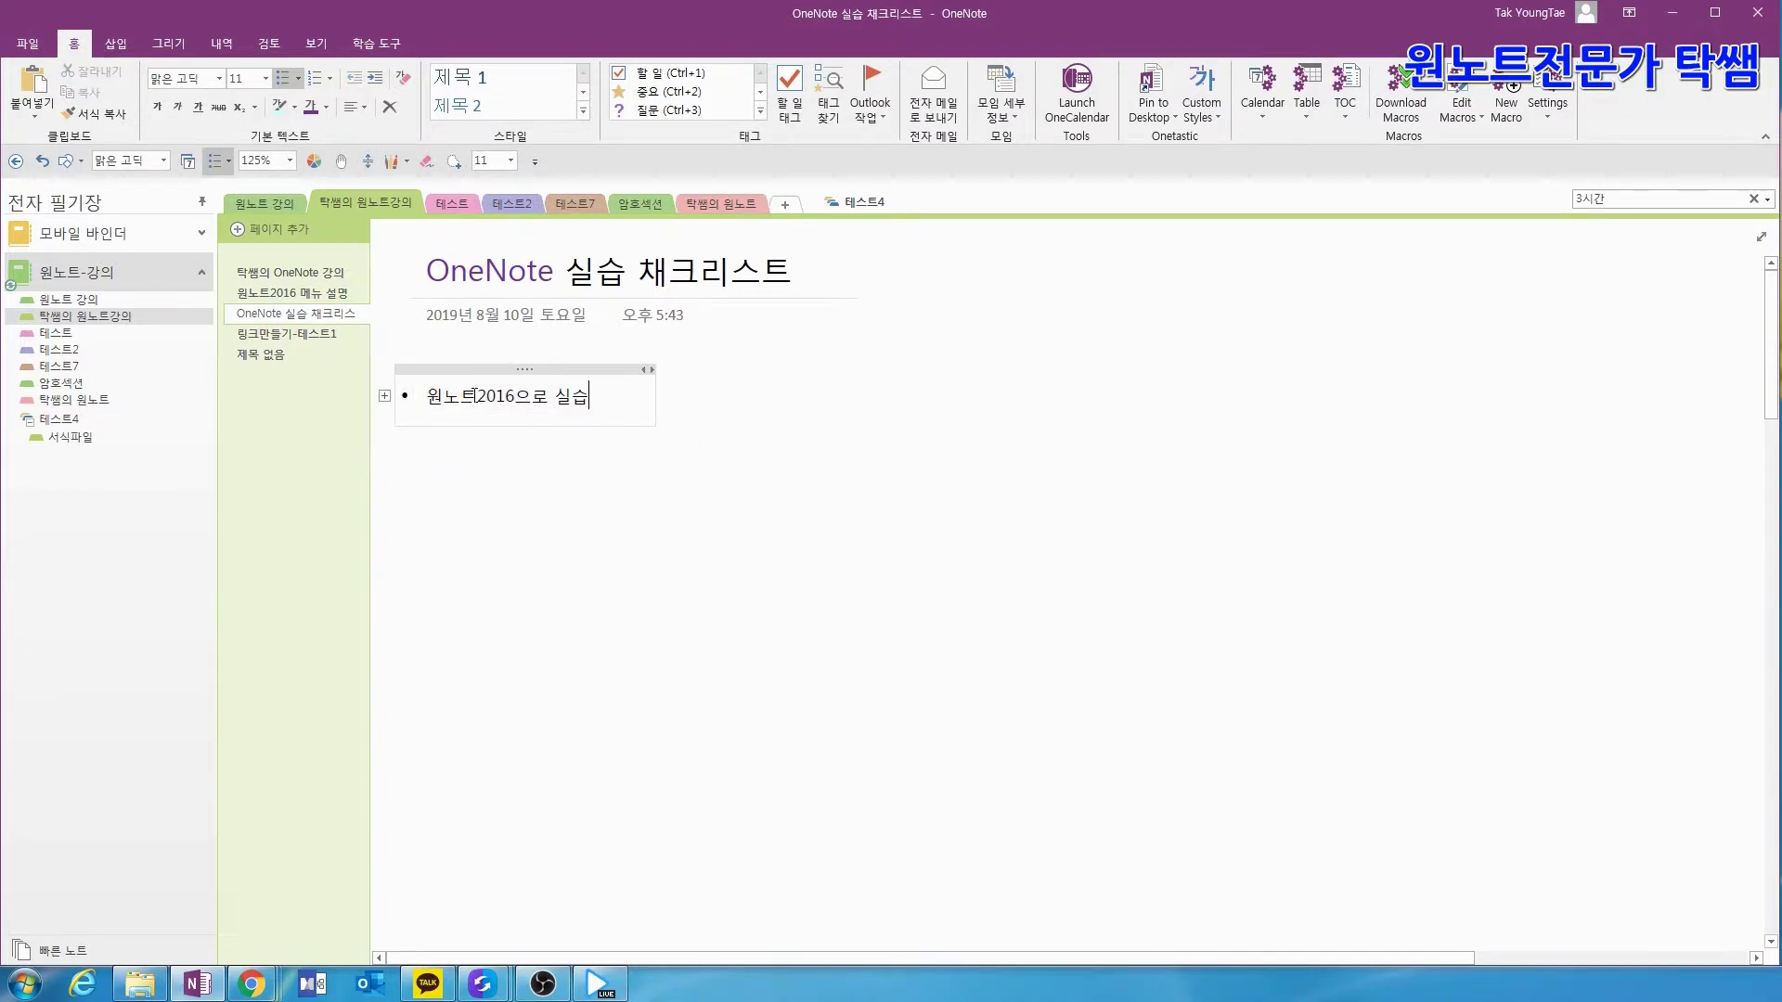
{"action": "double_click", "coordinate": [381, 392]}
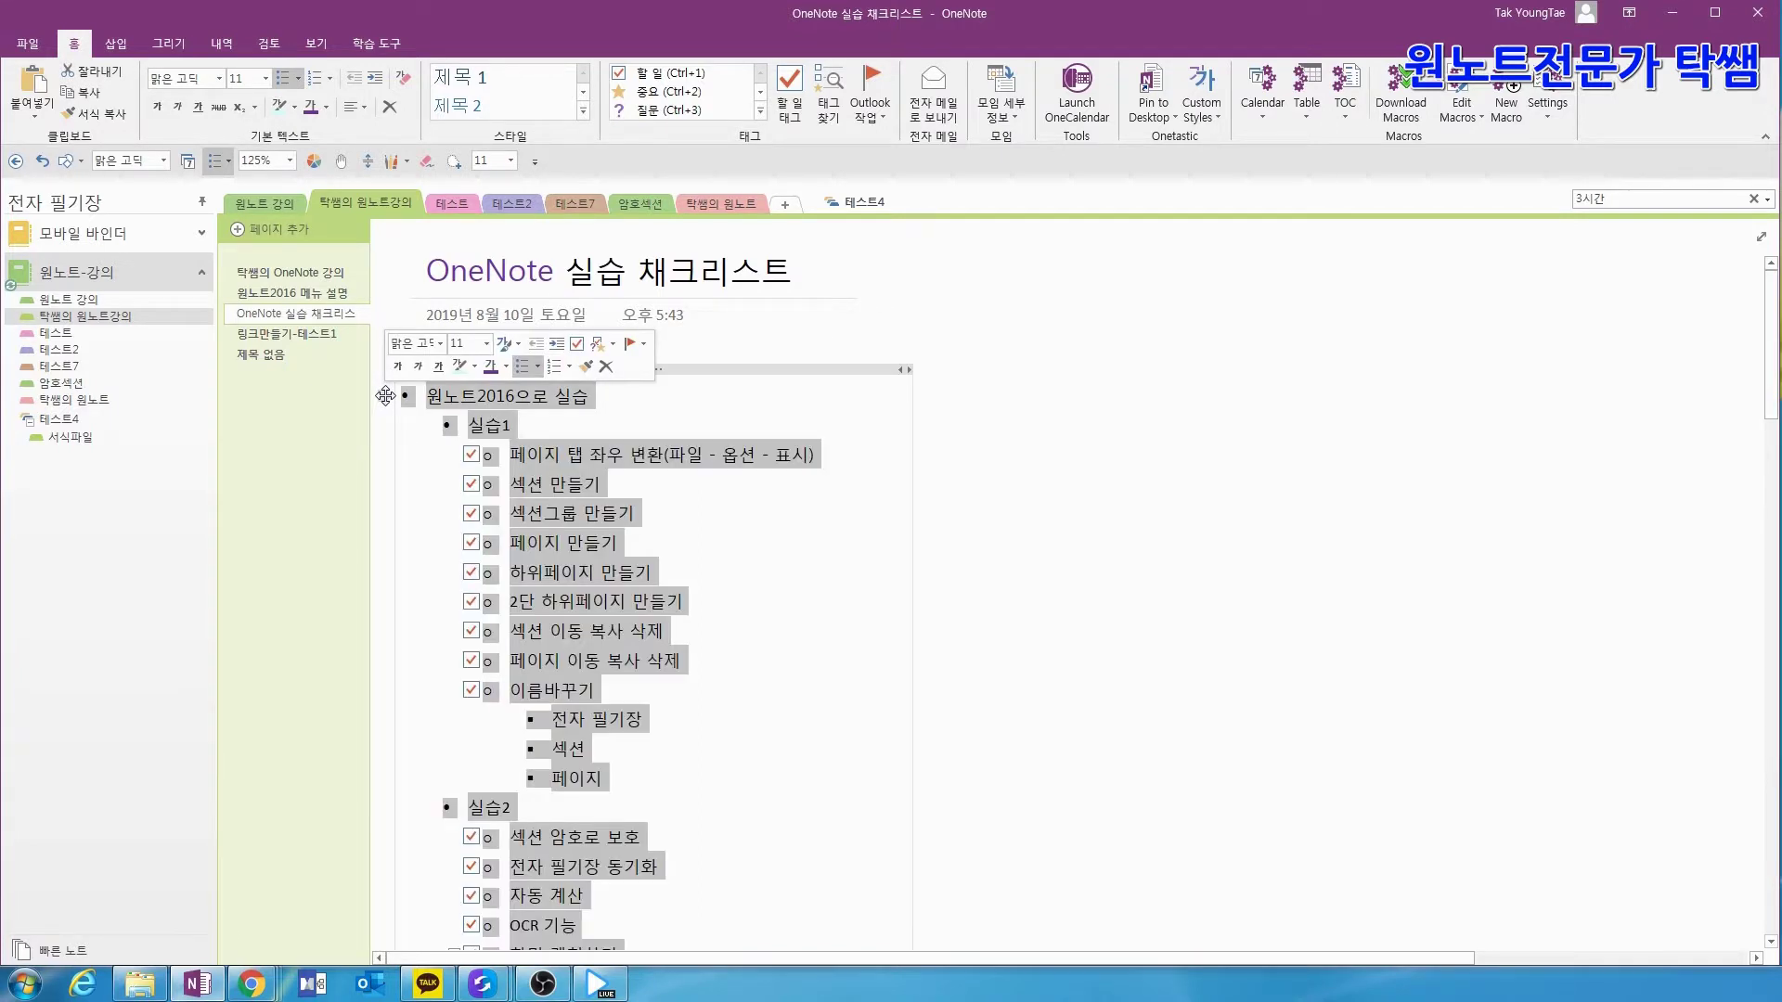
- Collapse the sub-items of "실습1" and "실습2" in the checklist
{"action": "left_click", "coordinate": [431, 425]}
{"action": "double_click", "coordinate": [430, 425]}
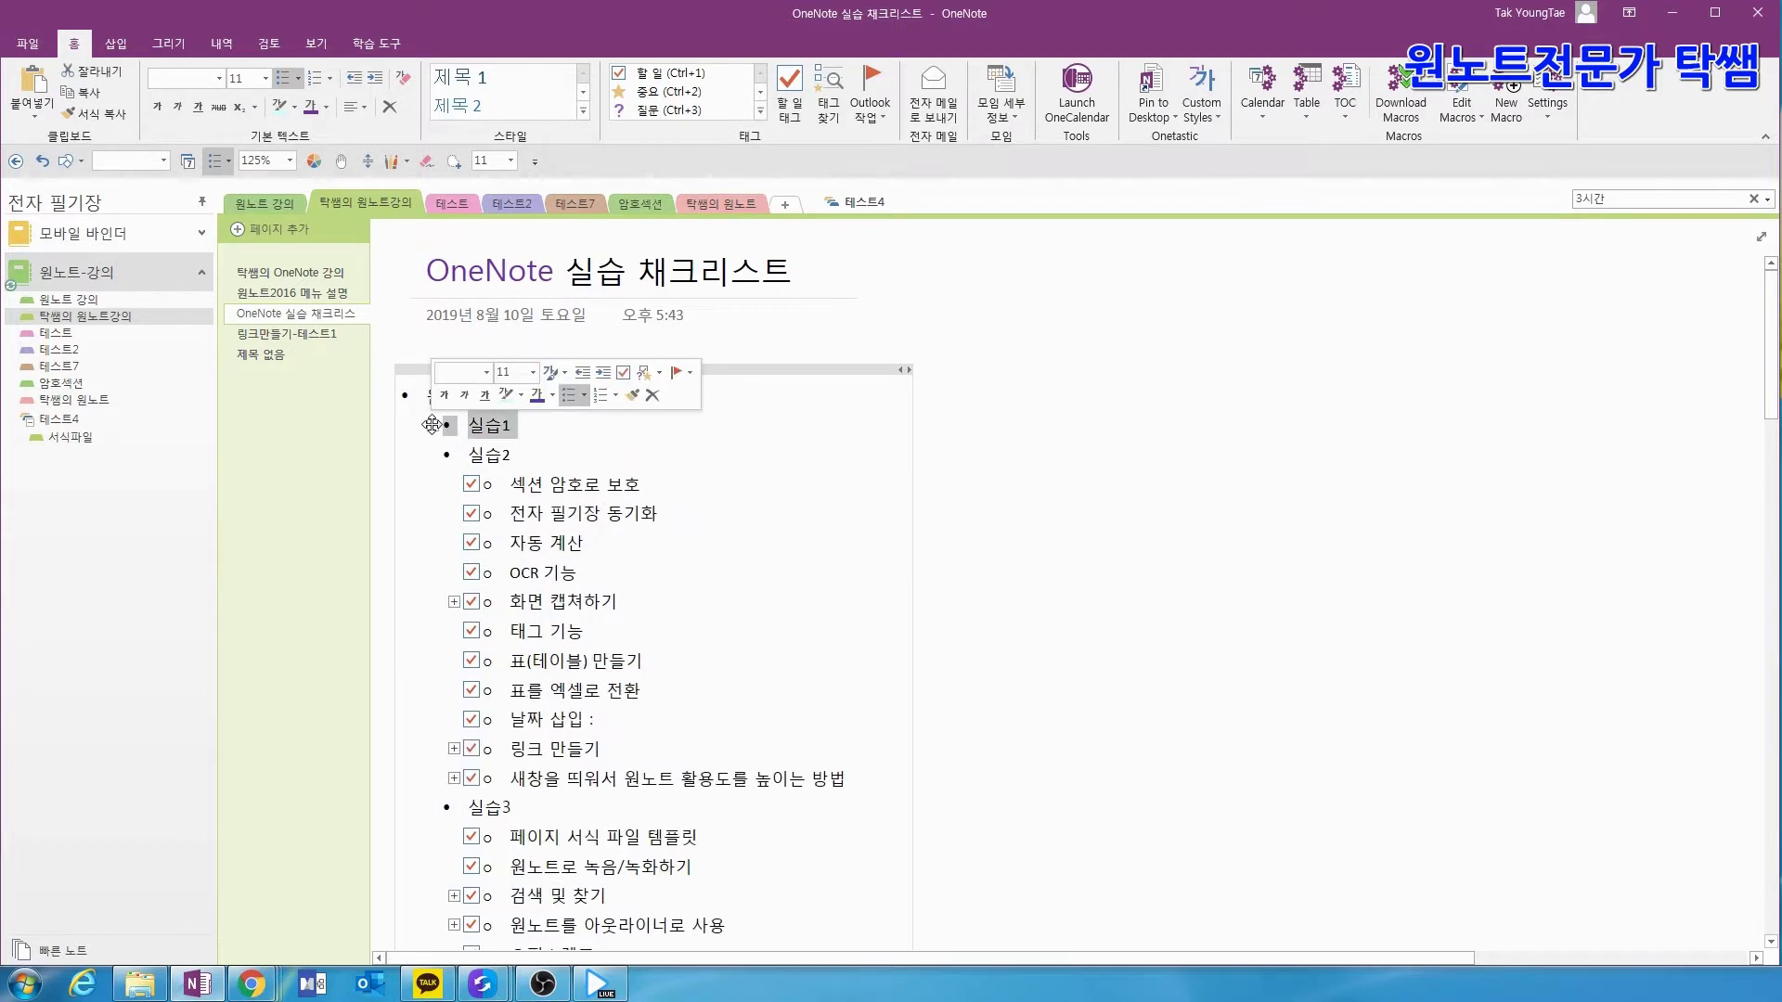
{"action": "left_click", "coordinate": [434, 453]}
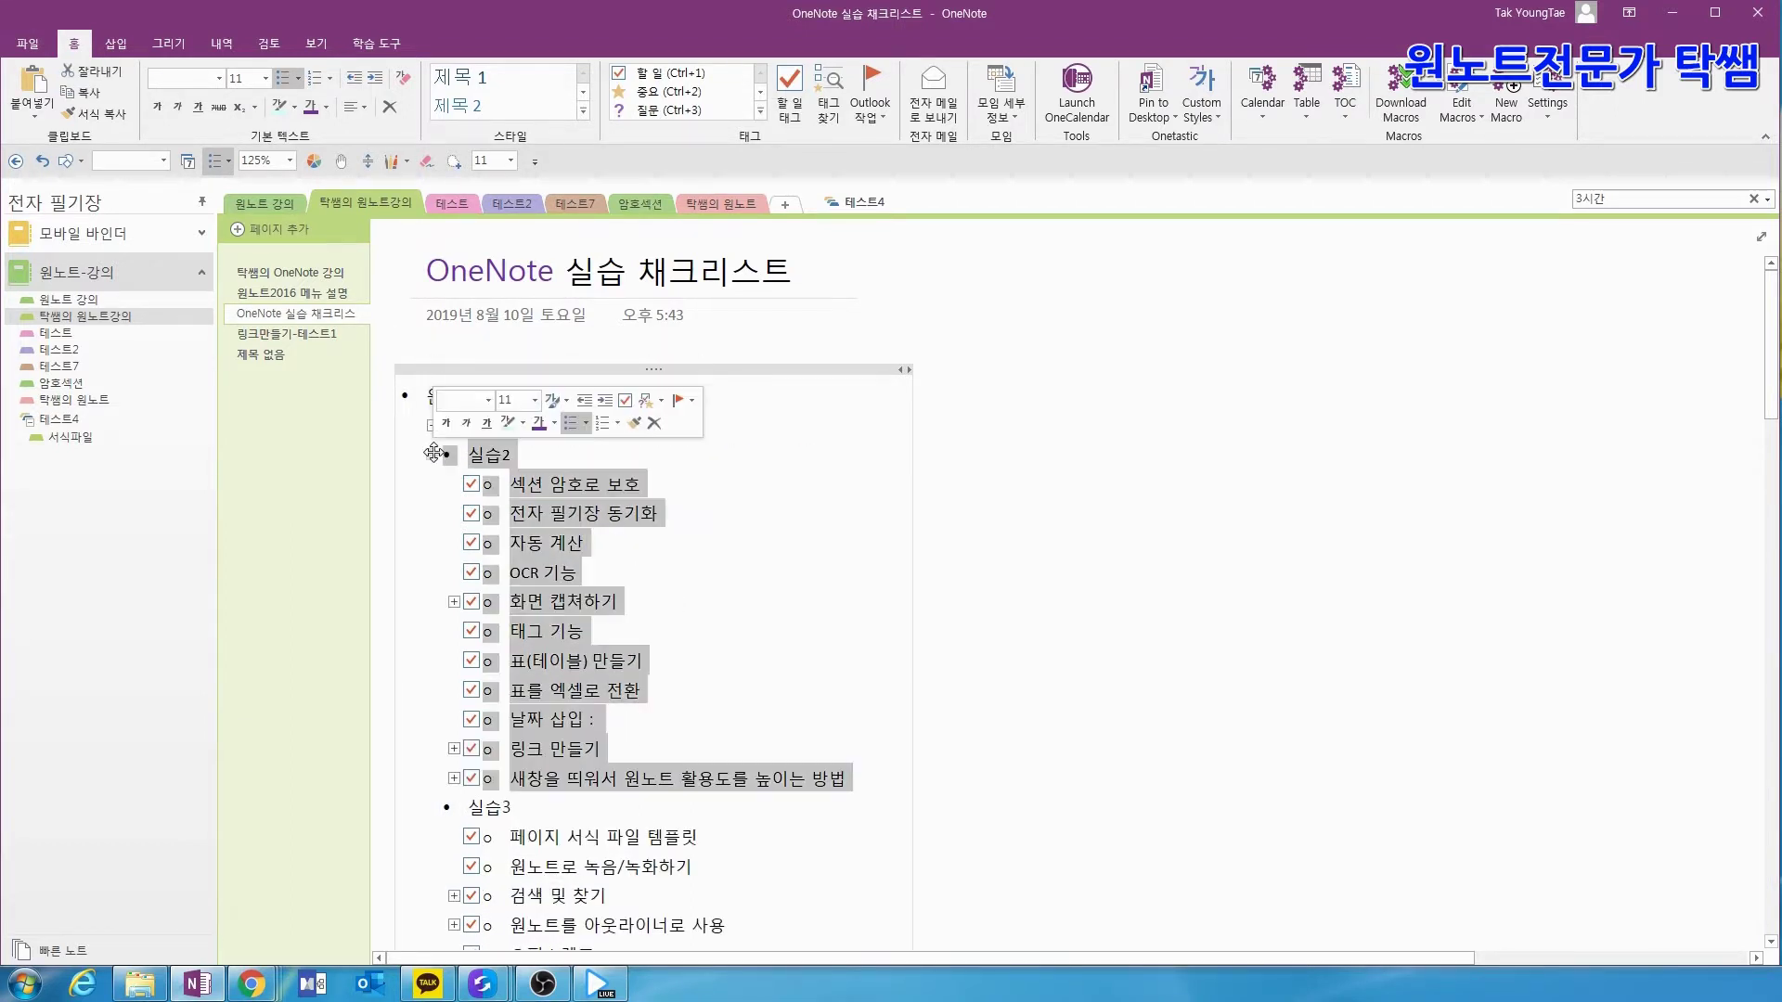
{"action": "double_click", "coordinate": [434, 453]}
{"action": "left_click", "coordinate": [516, 455]}
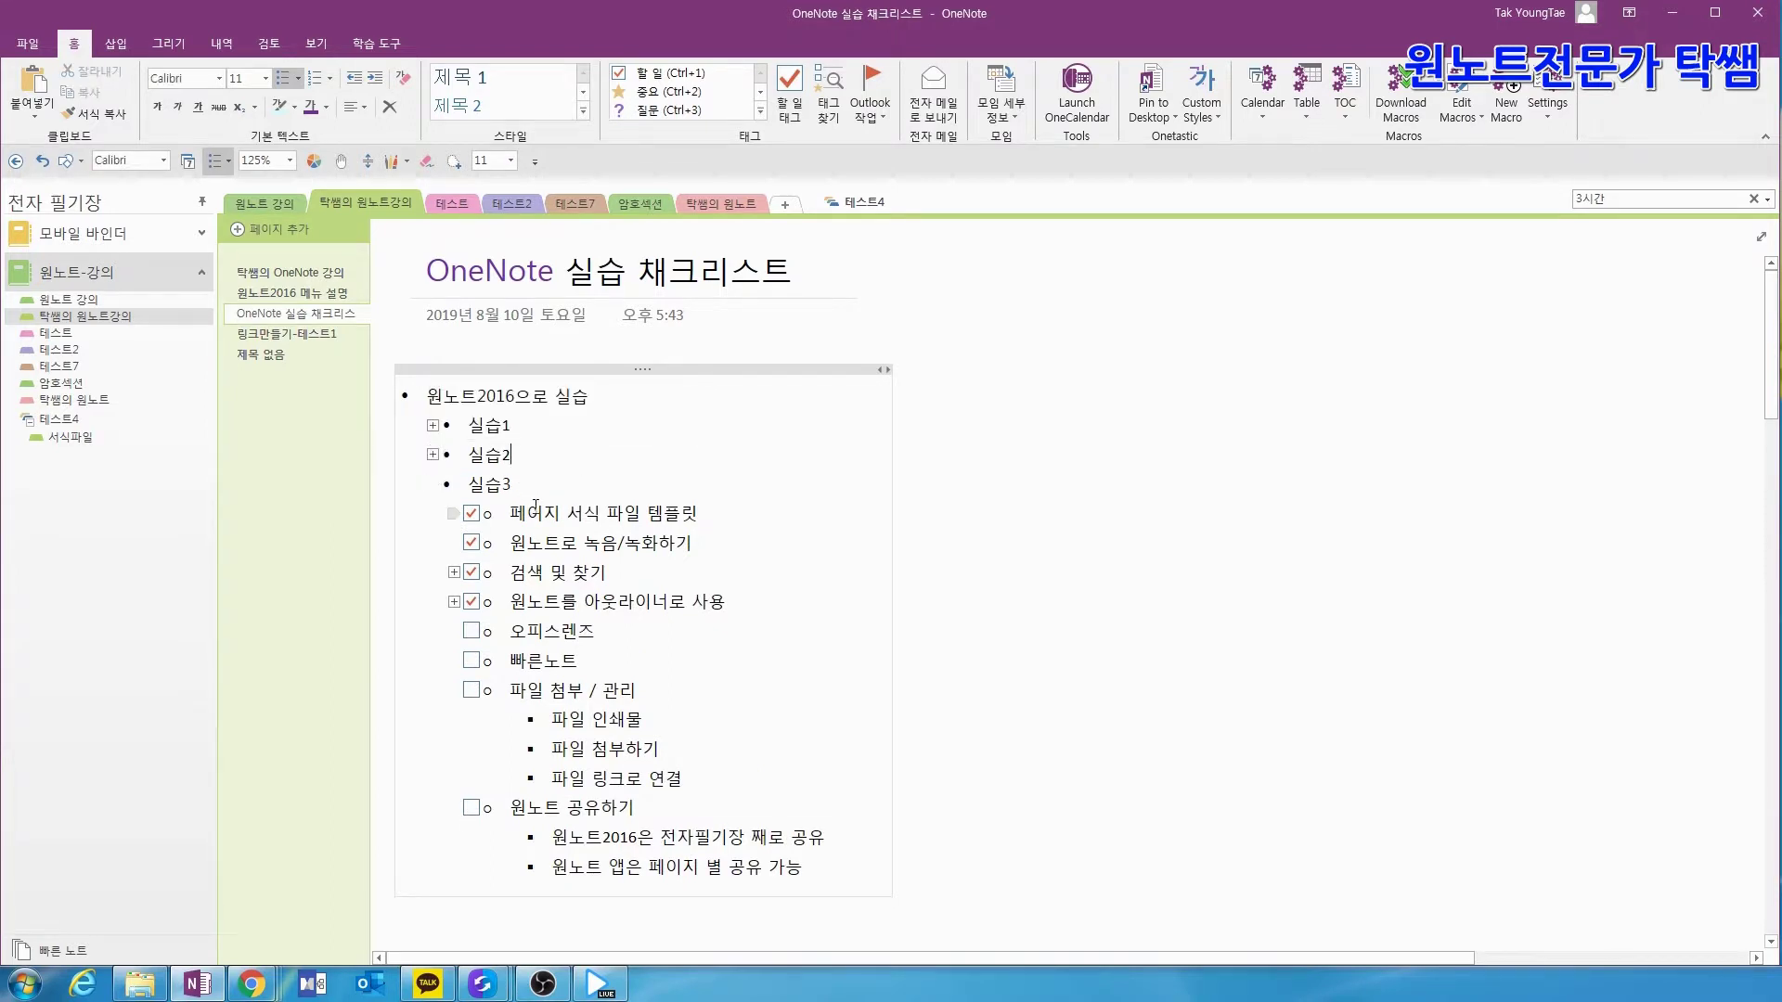
- Expand the sub-items of "실습2" and "실습1" again and clear the selection
{"action": "scroll", "coordinate": [590, 543], "scroll_direction": "down", "scroll_amount": 3}
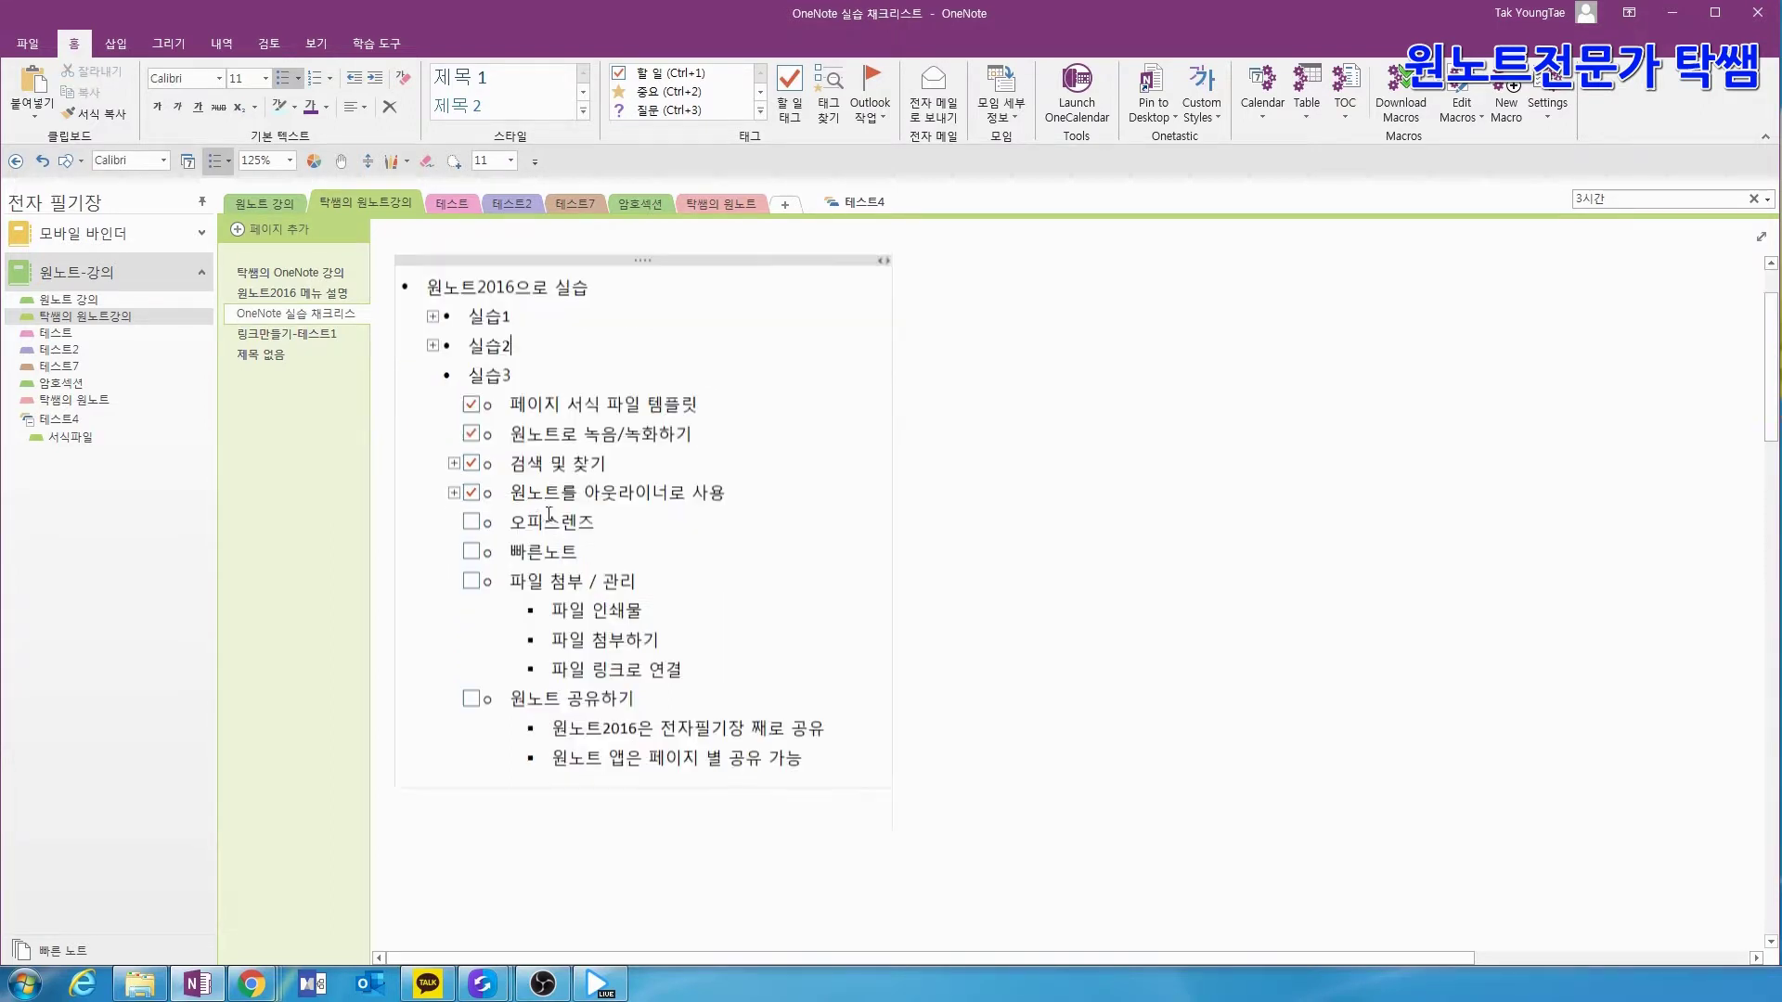
{"action": "scroll", "coordinate": [591, 543], "scroll_direction": "up", "scroll_amount": 3}
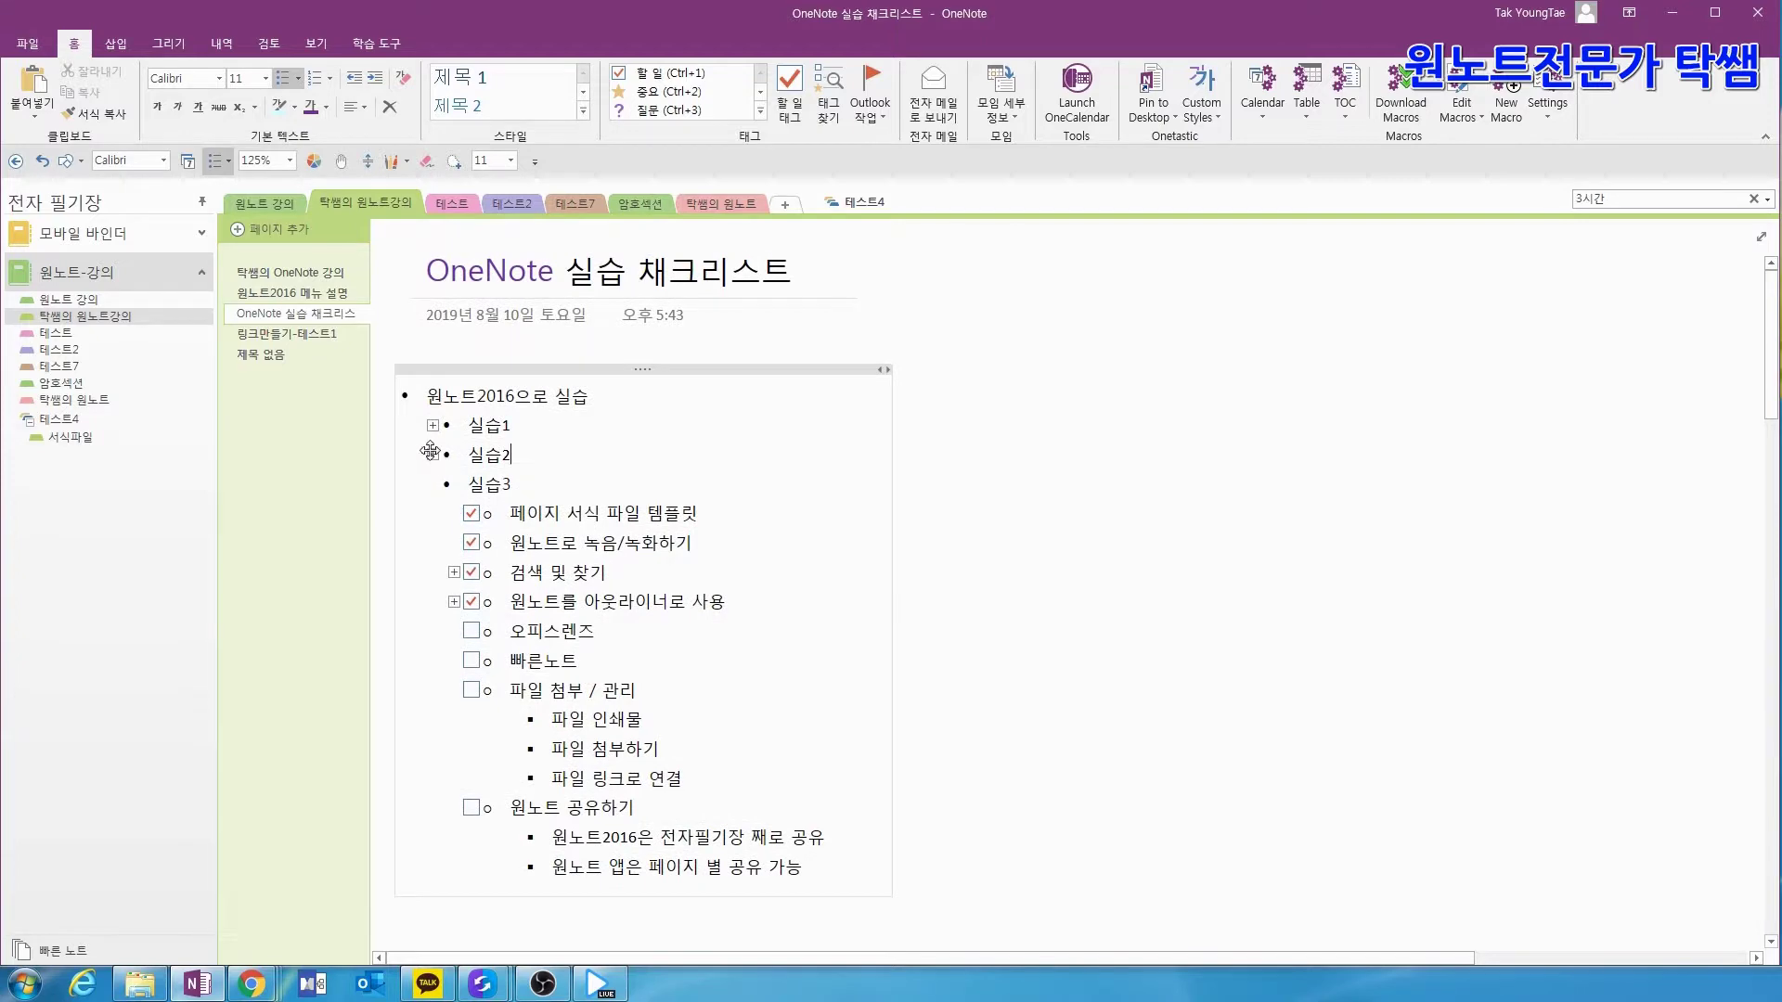
{"action": "double_click", "coordinate": [430, 453]}
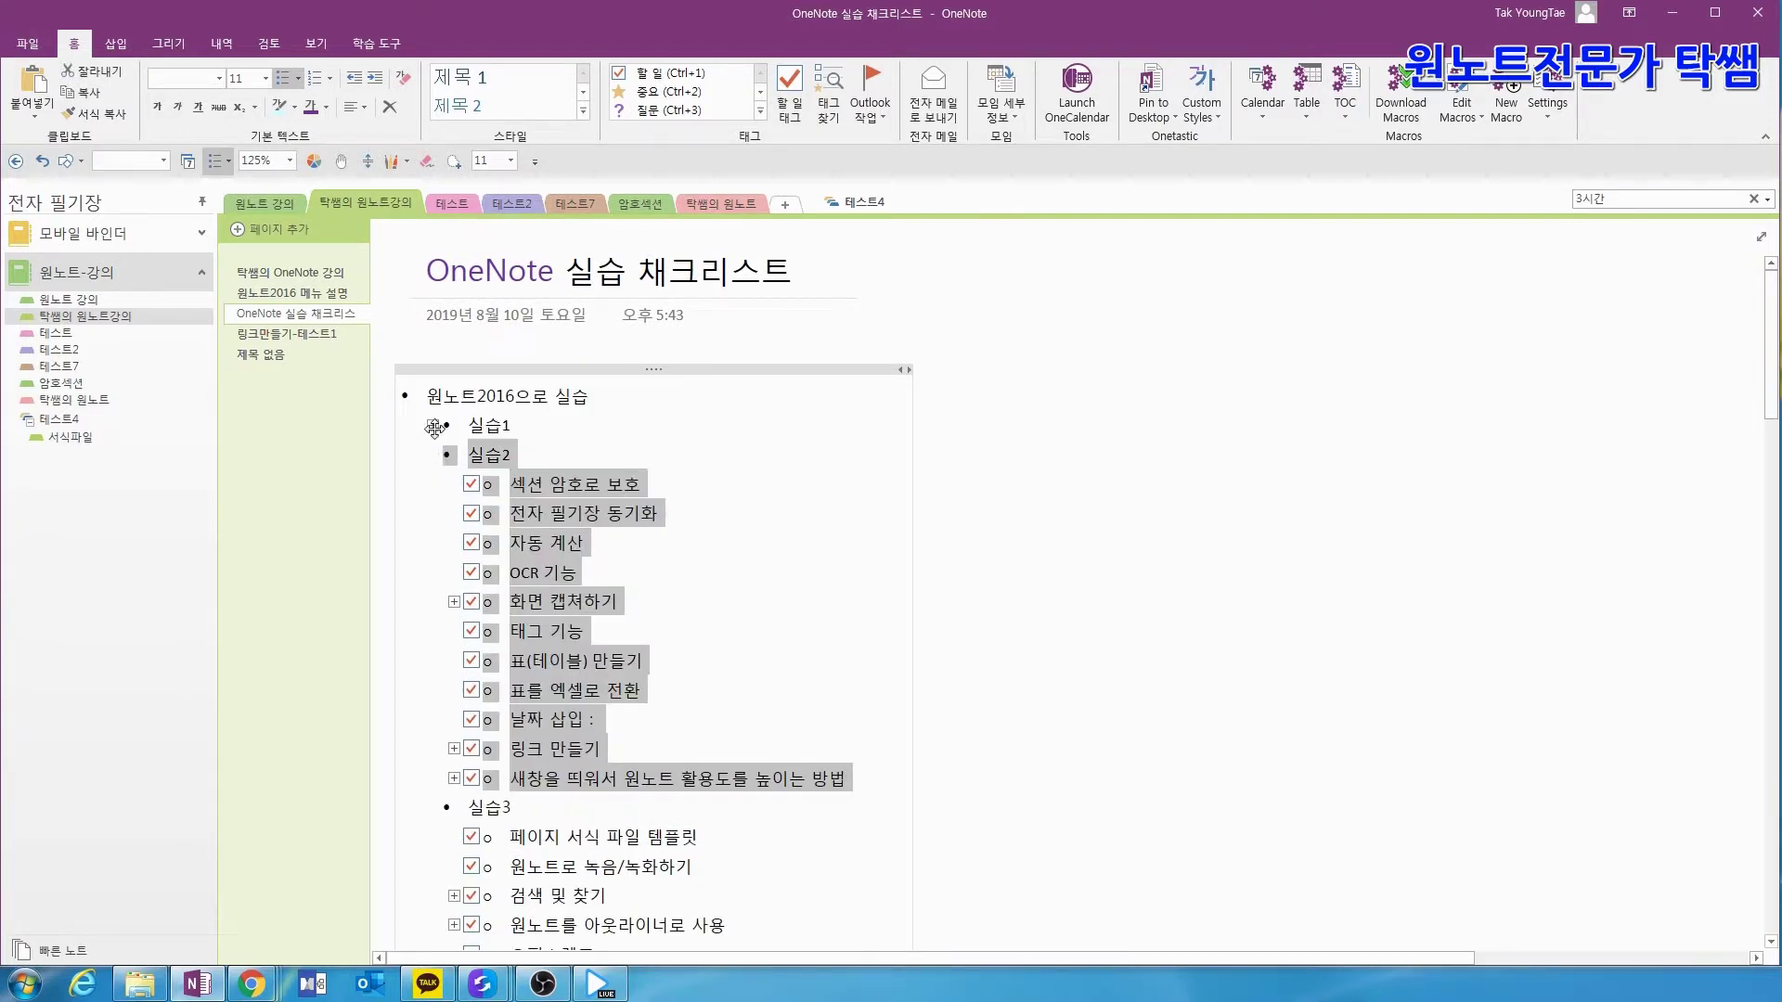
{"action": "double_click", "coordinate": [433, 426]}
{"action": "scroll", "coordinate": [549, 538], "scroll_direction": "down", "scroll_amount": 7}
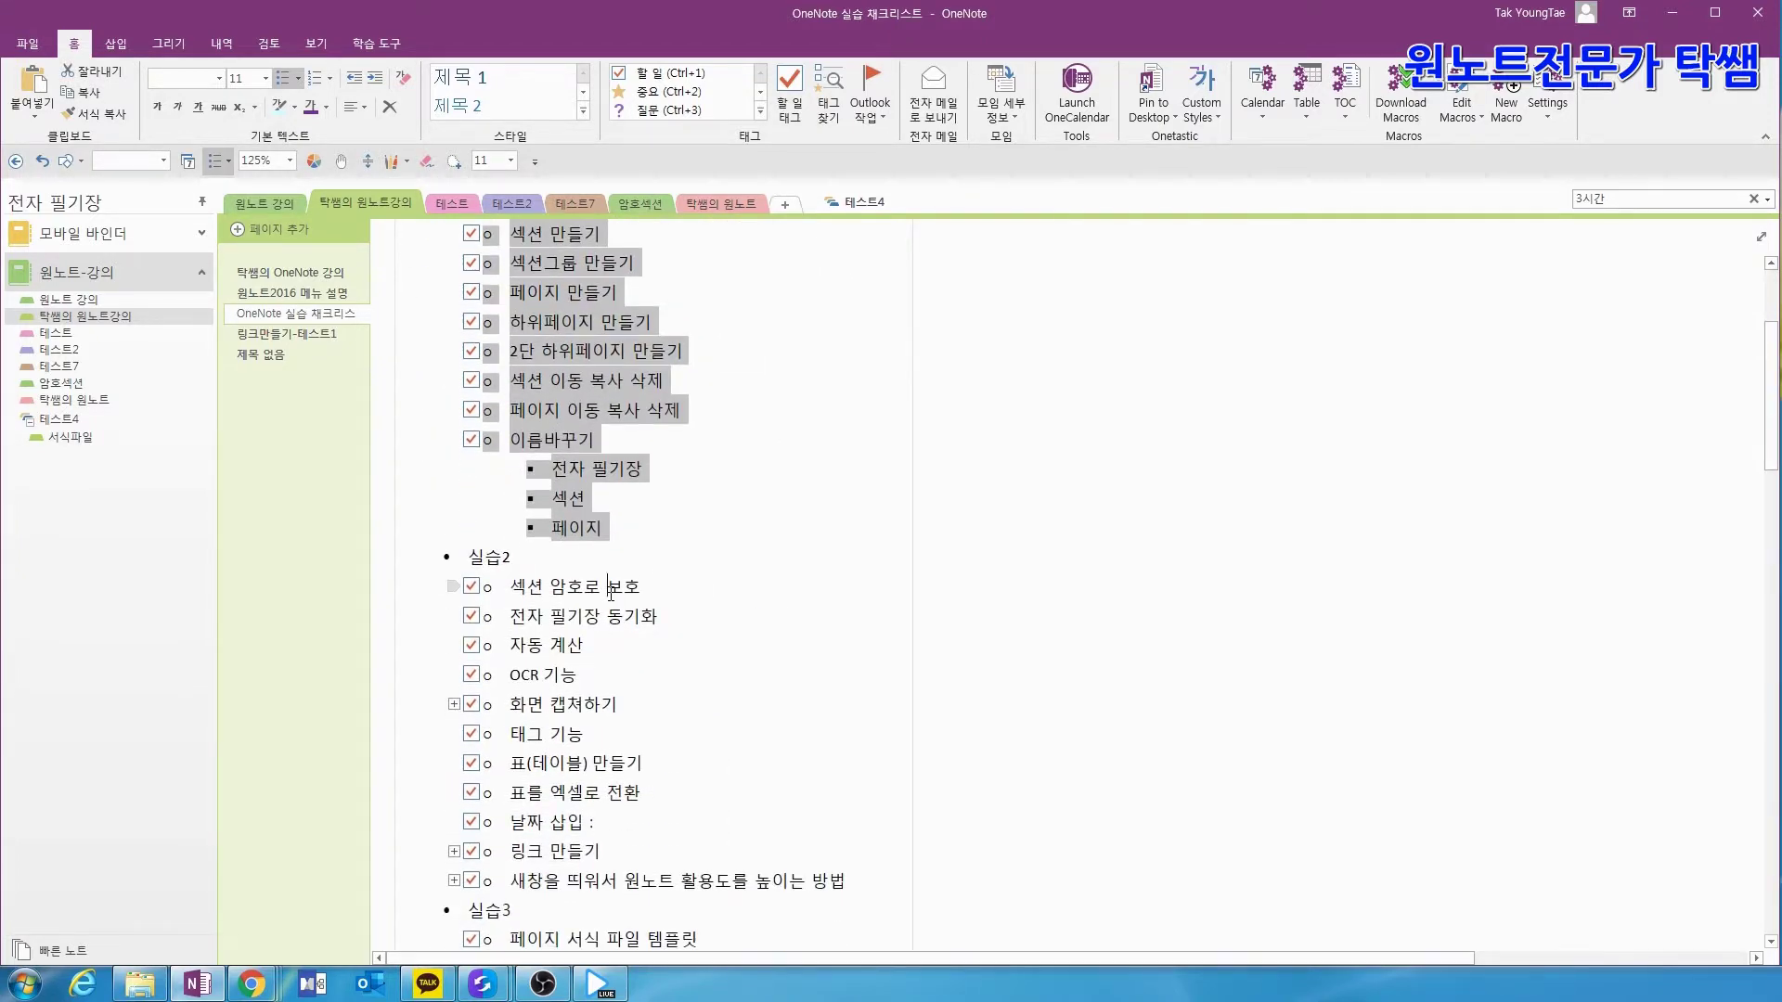
{"action": "left_click", "coordinate": [658, 622]}
{"action": "scroll", "coordinate": [658, 622], "scroll_direction": "down", "scroll_amount": 3}
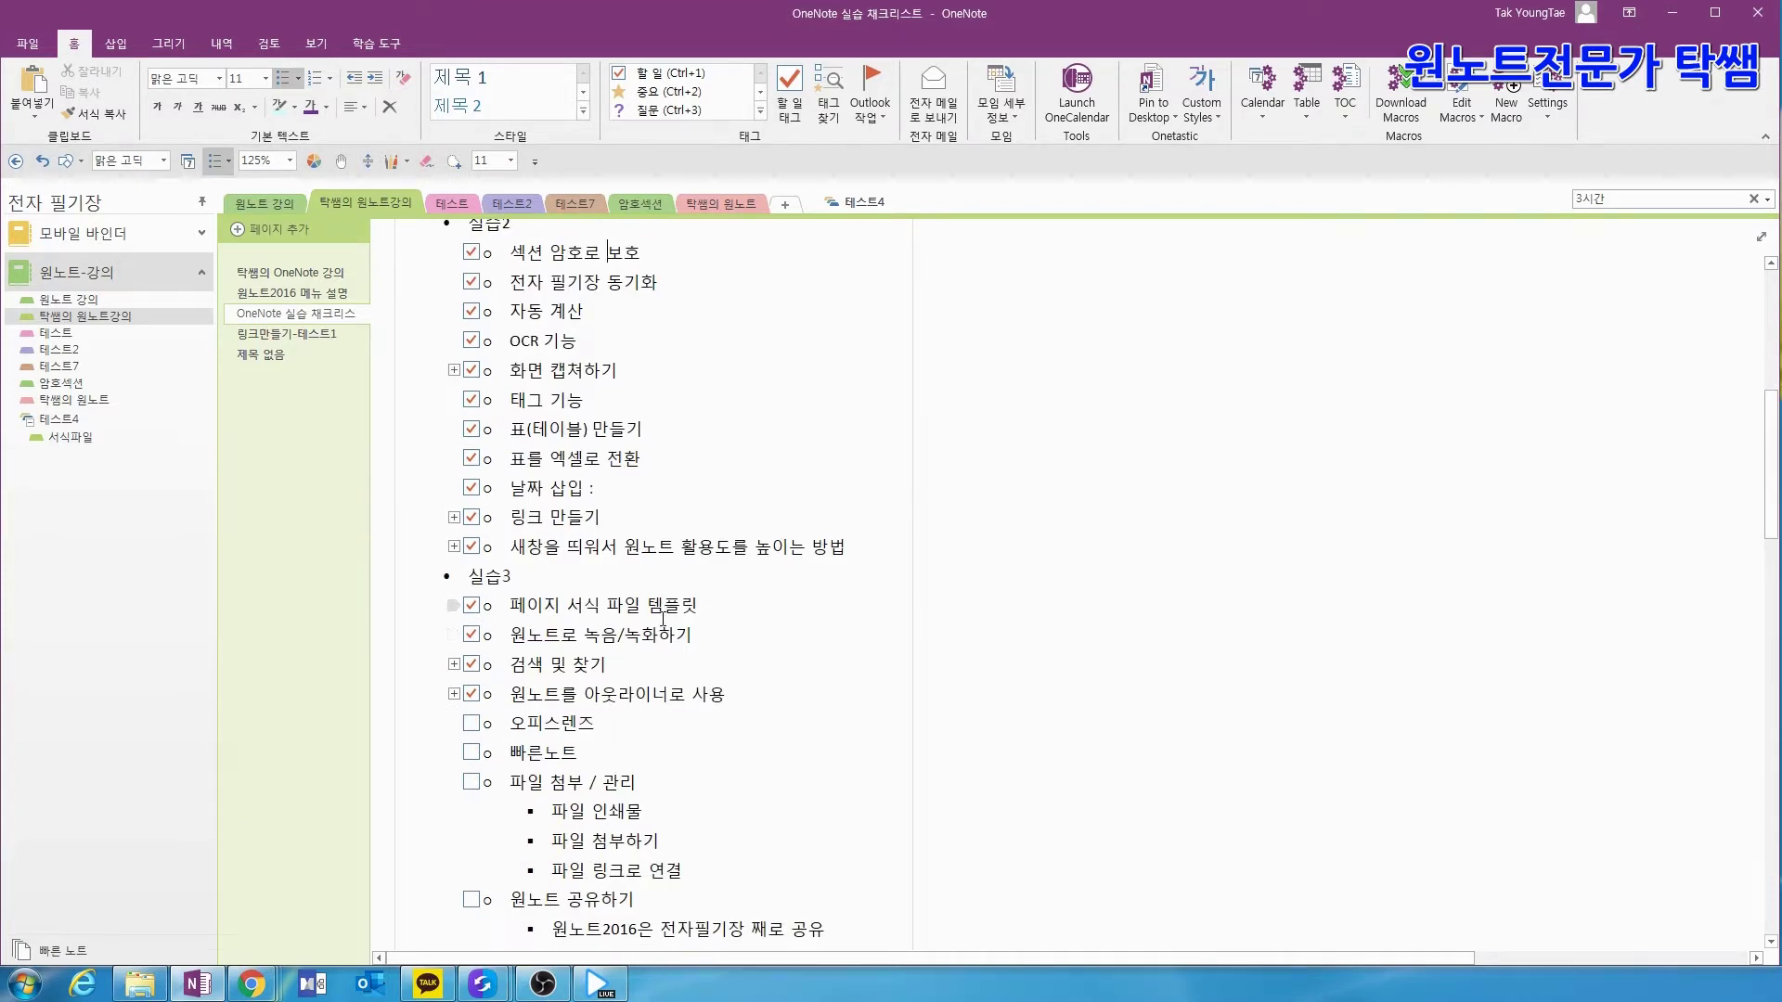
{"action": "scroll", "coordinate": [704, 619], "scroll_direction": "down", "scroll_amount": 3}
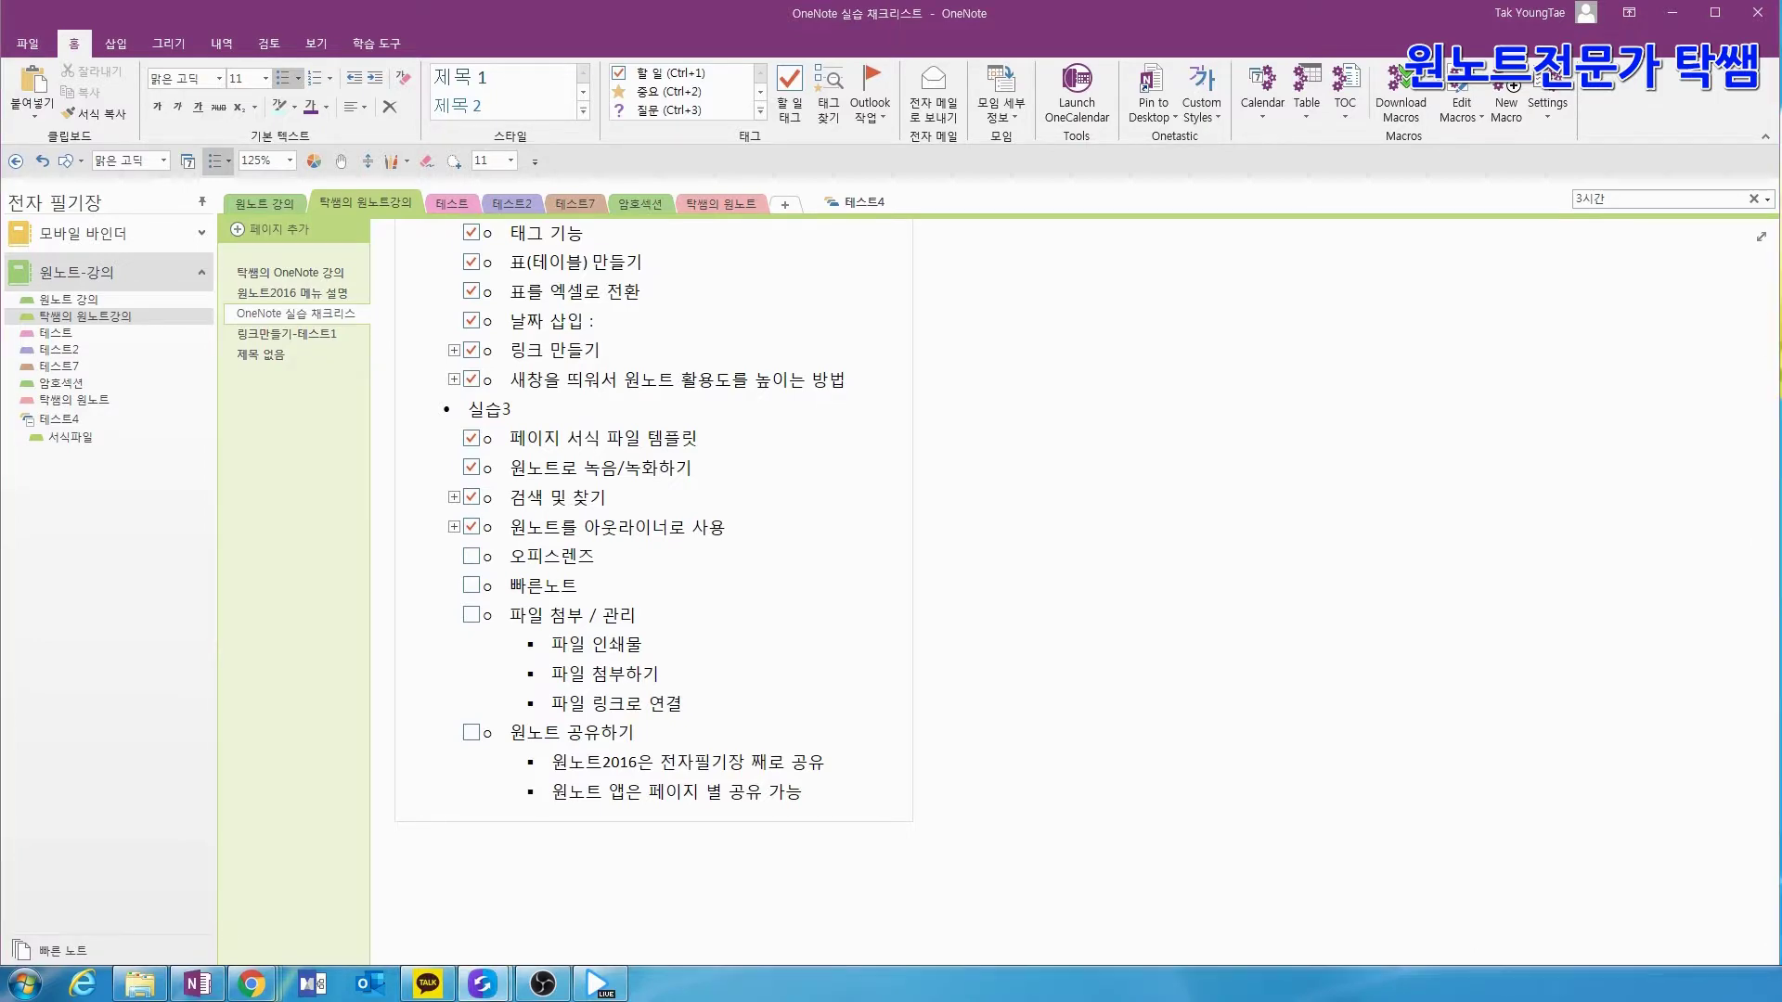
- Switch to the mirrored phone screen and place its window in the empty area beside the checklist
{"action": "left_click_drag", "start_coordinate": [1435, 166], "coordinate": [1411, 301]}
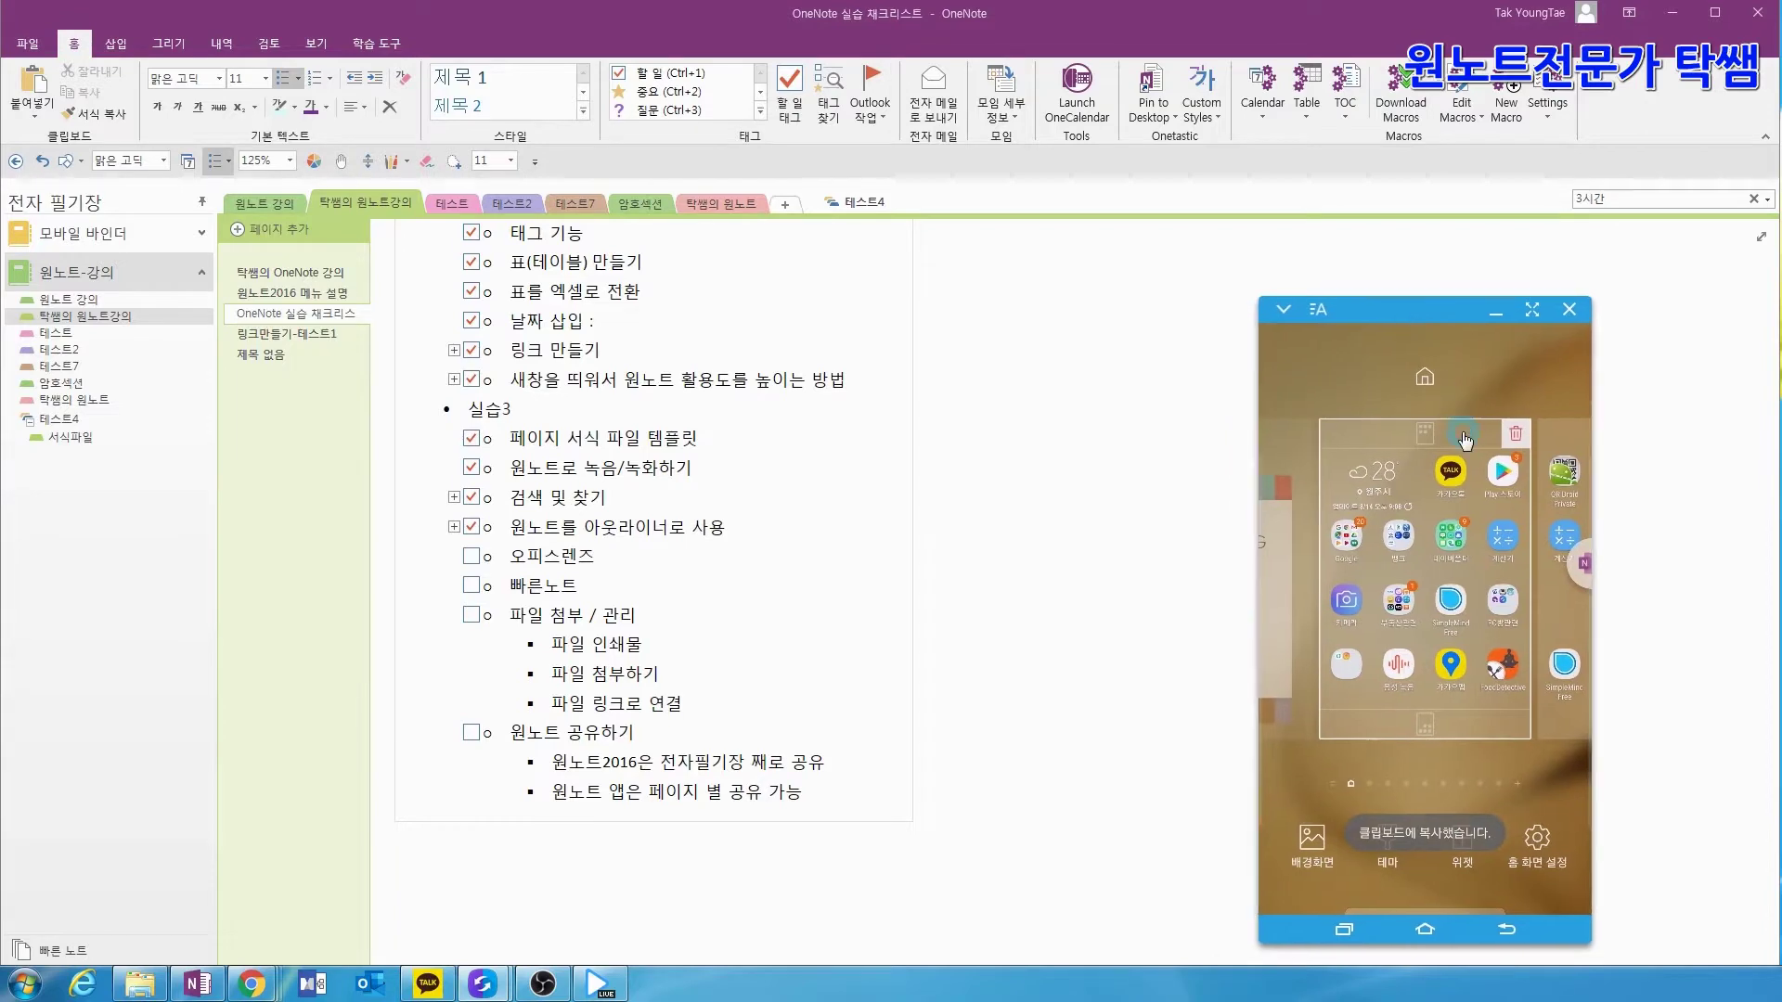
{"action": "left_click", "coordinate": [1444, 399]}
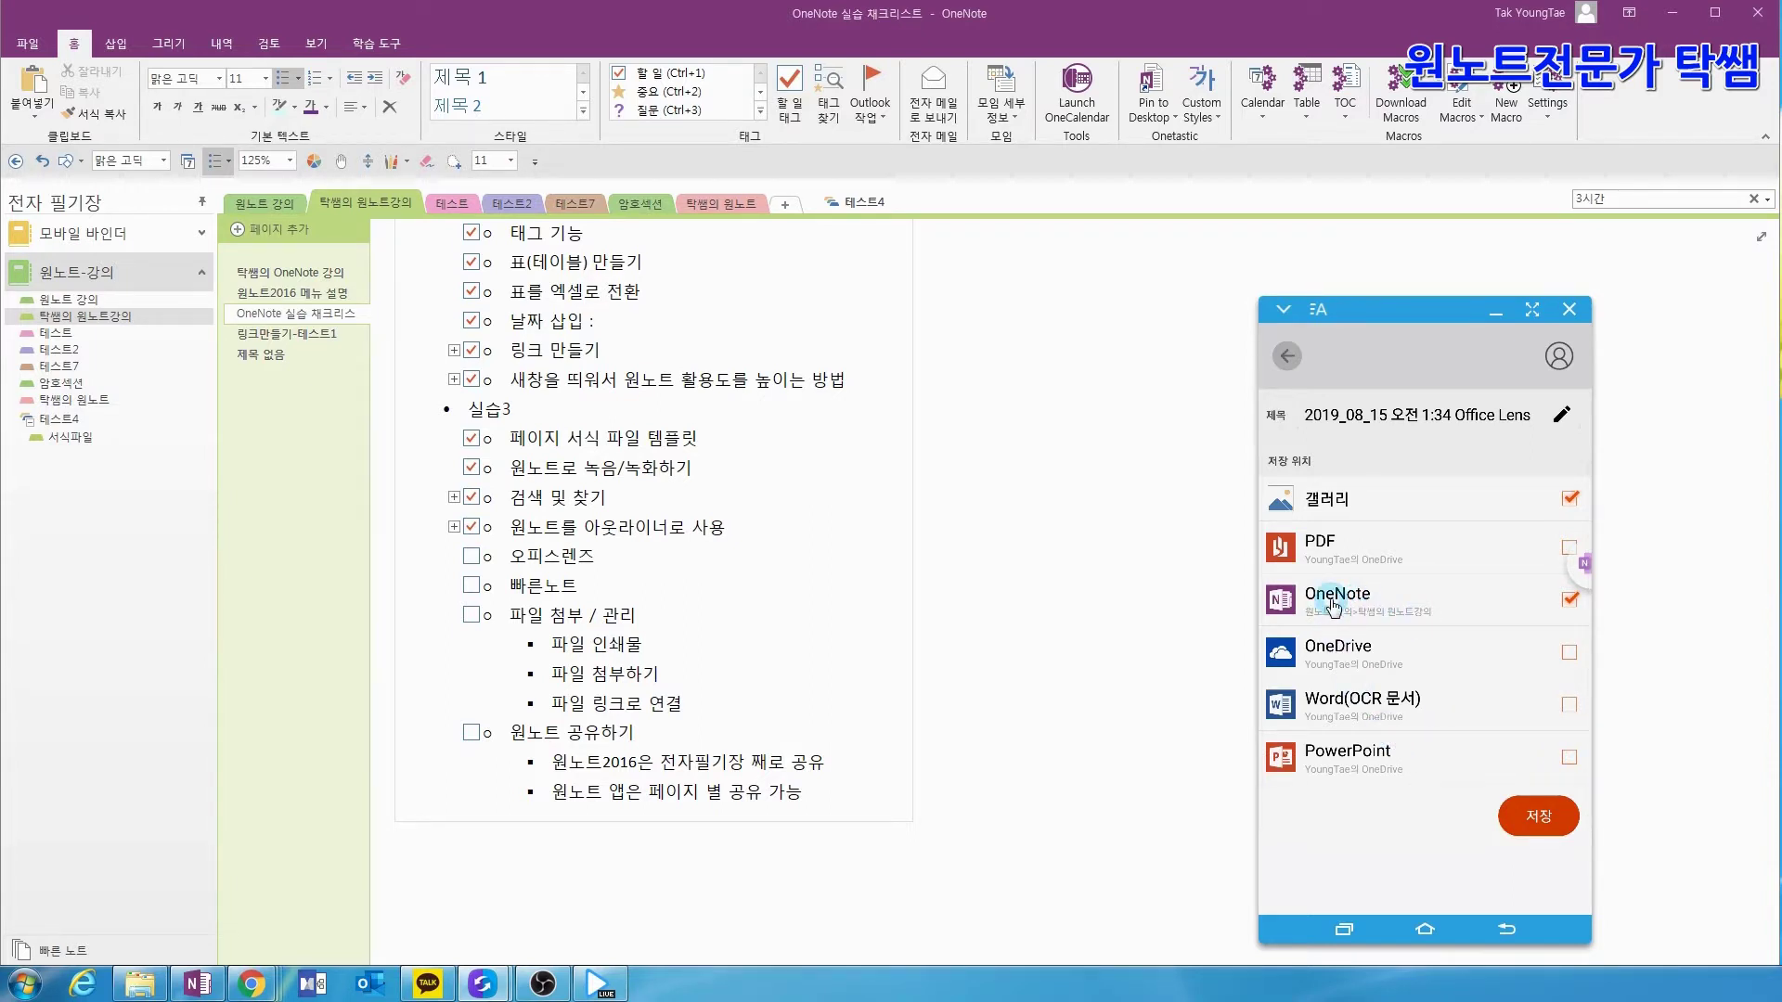
- Set the Office Lens scan's OneNote location to section "탁쌤의 원노트강의" in notebook "원노트-강의" and save the scan
{"action": "left_click", "coordinate": [1351, 613]}
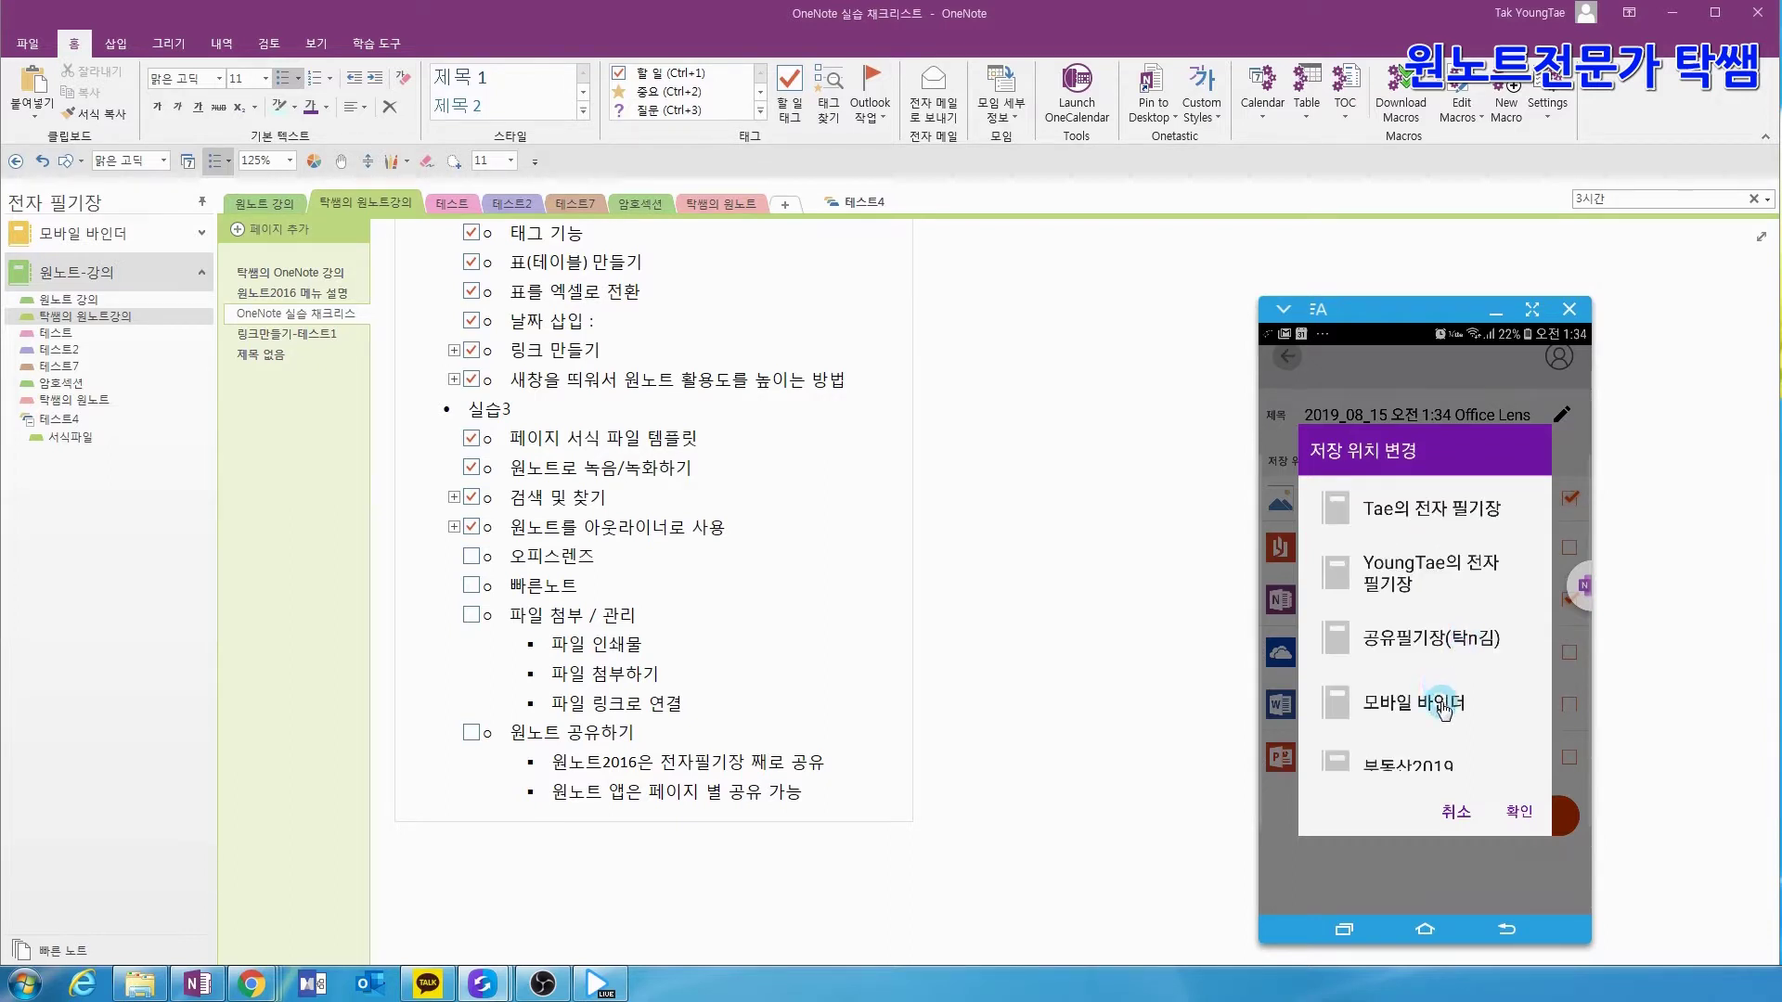
{"action": "scroll", "coordinate": [1445, 703], "scroll_direction": "down", "scroll_amount": 2}
{"action": "left_click", "coordinate": [1448, 738]}
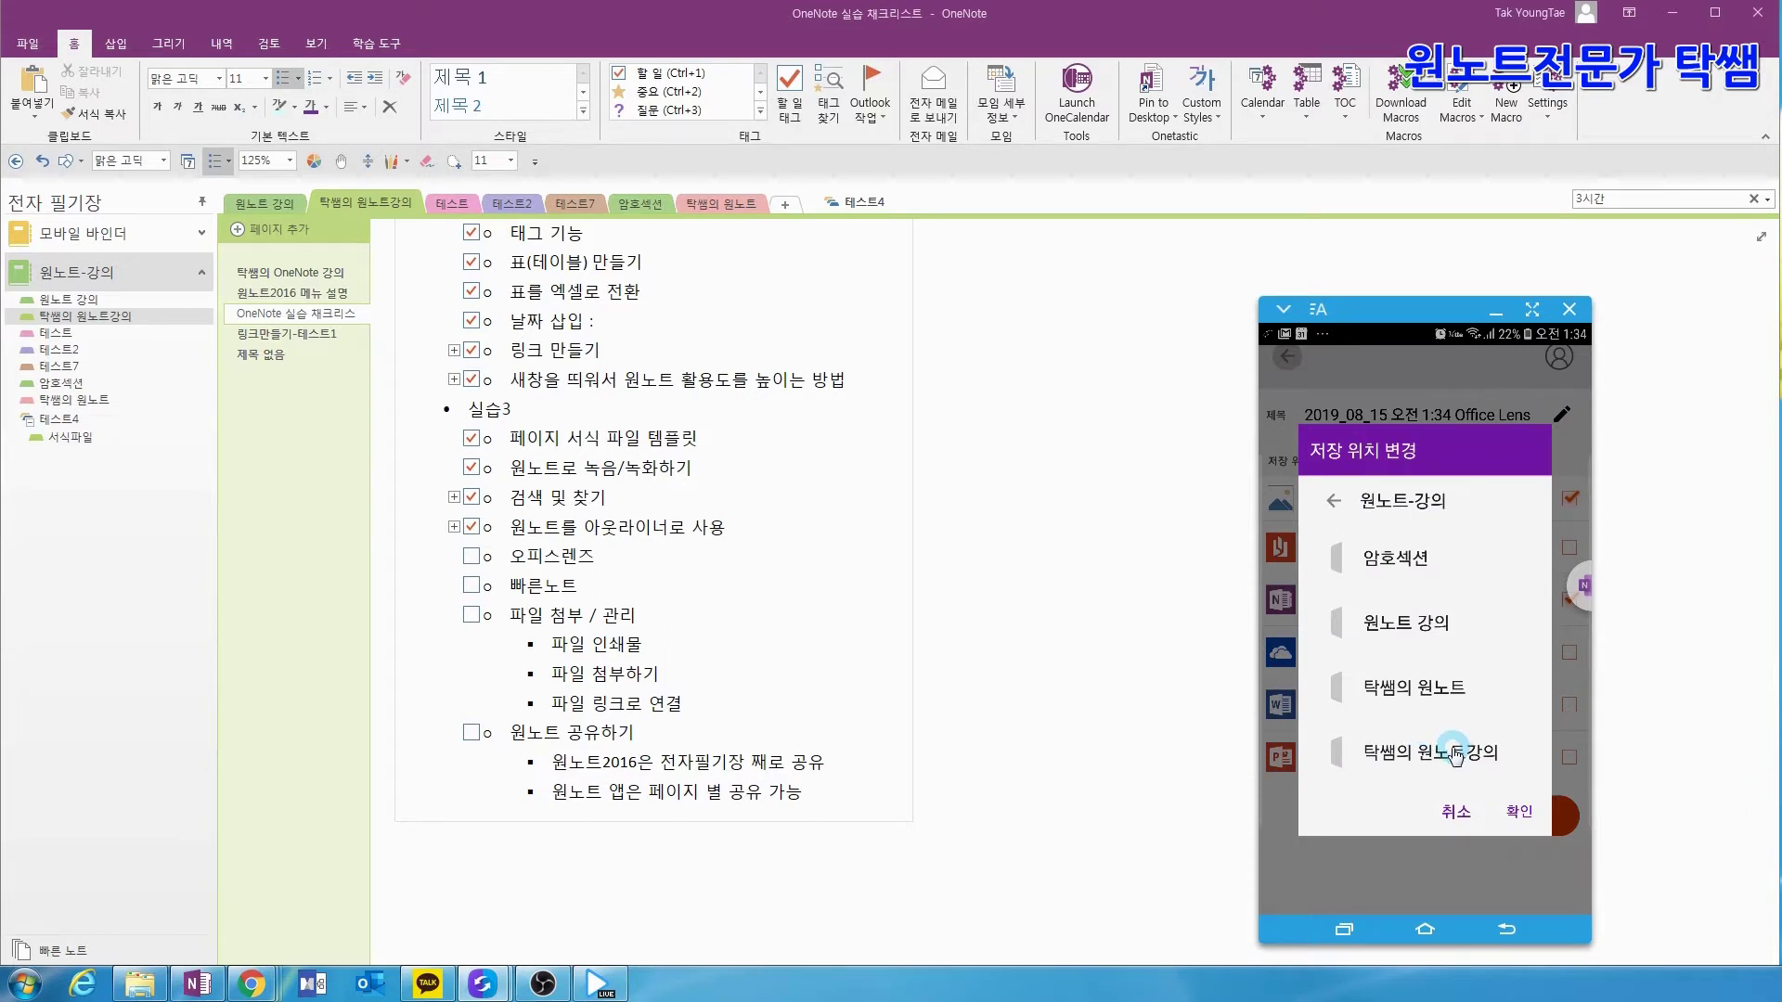
{"action": "left_click", "coordinate": [1451, 750]}
{"action": "left_click", "coordinate": [1522, 814]}
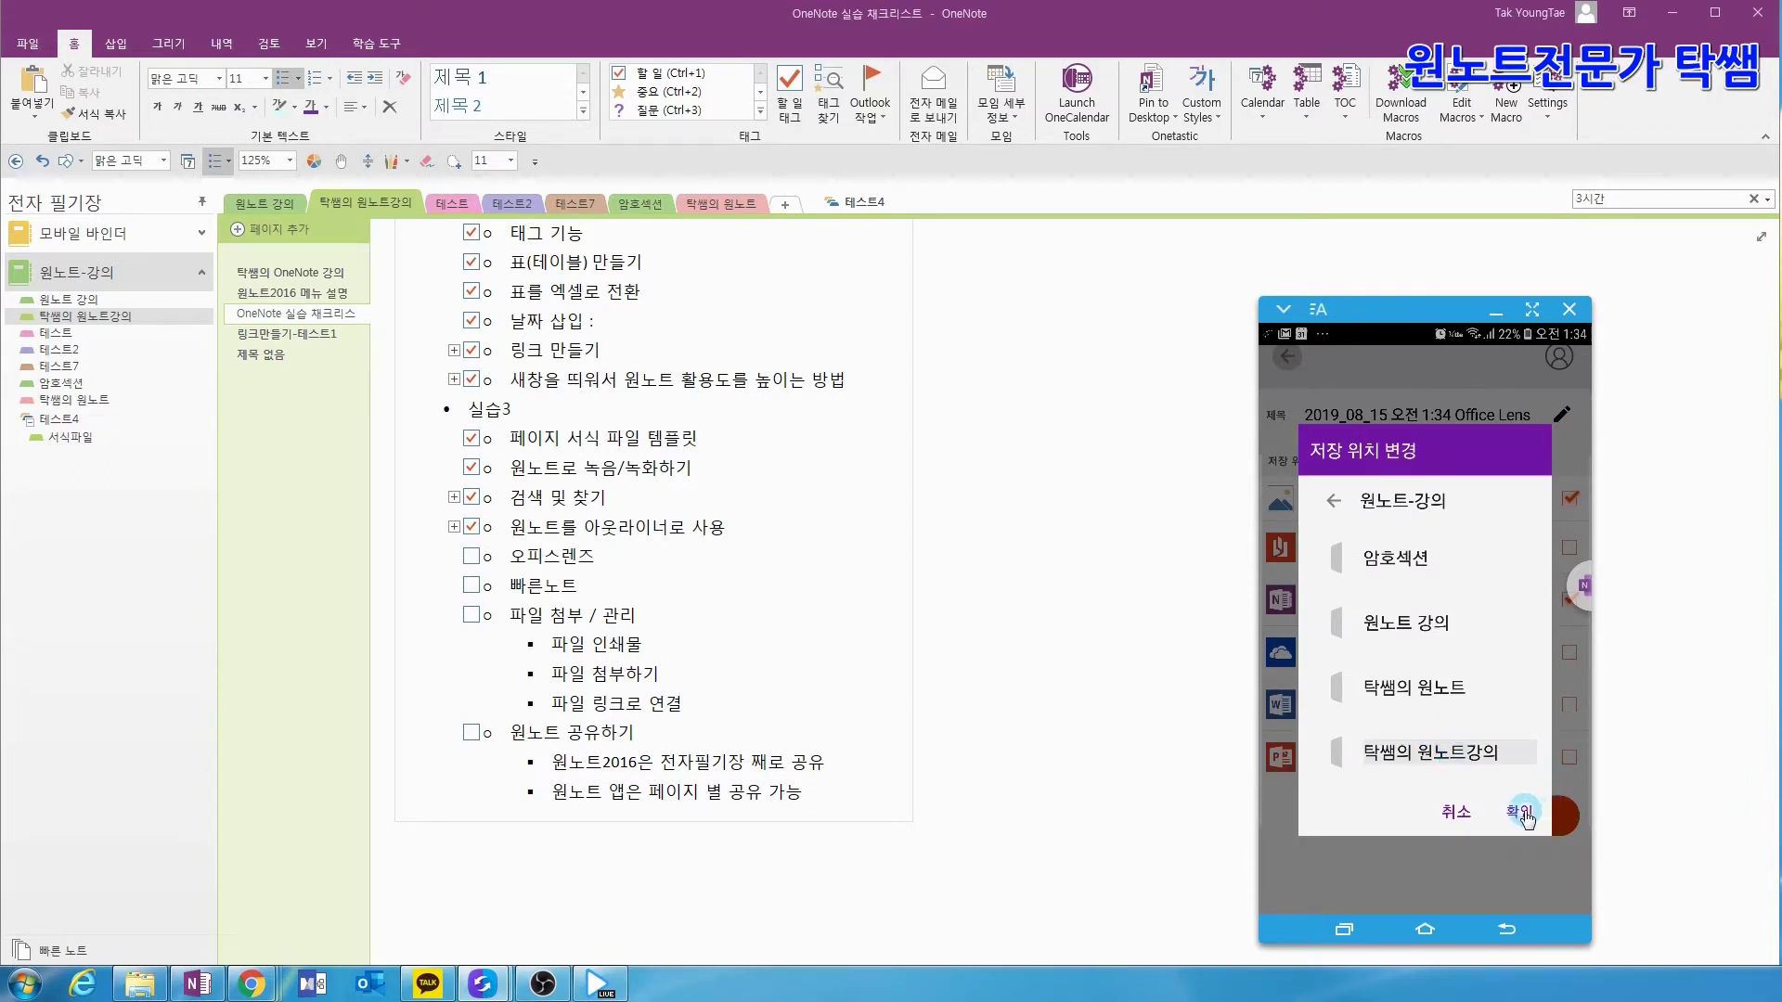
{"action": "left_click", "coordinate": [1523, 813]}
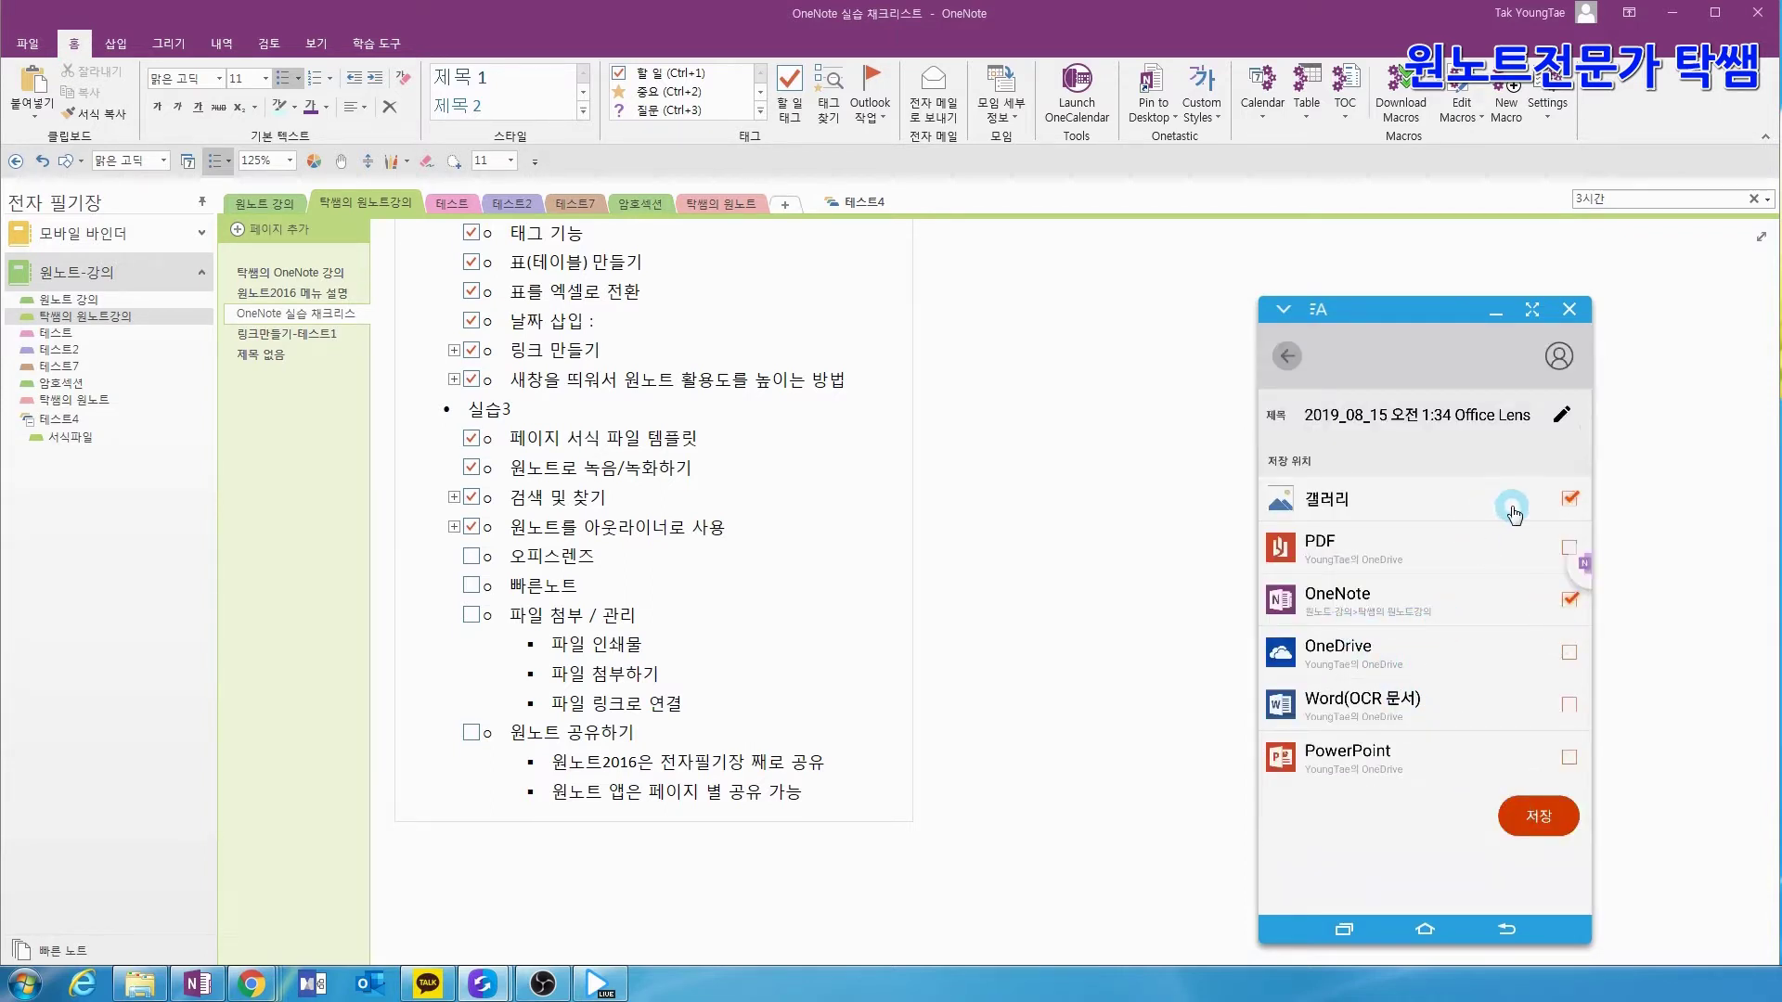
{"action": "left_click", "coordinate": [1540, 829]}
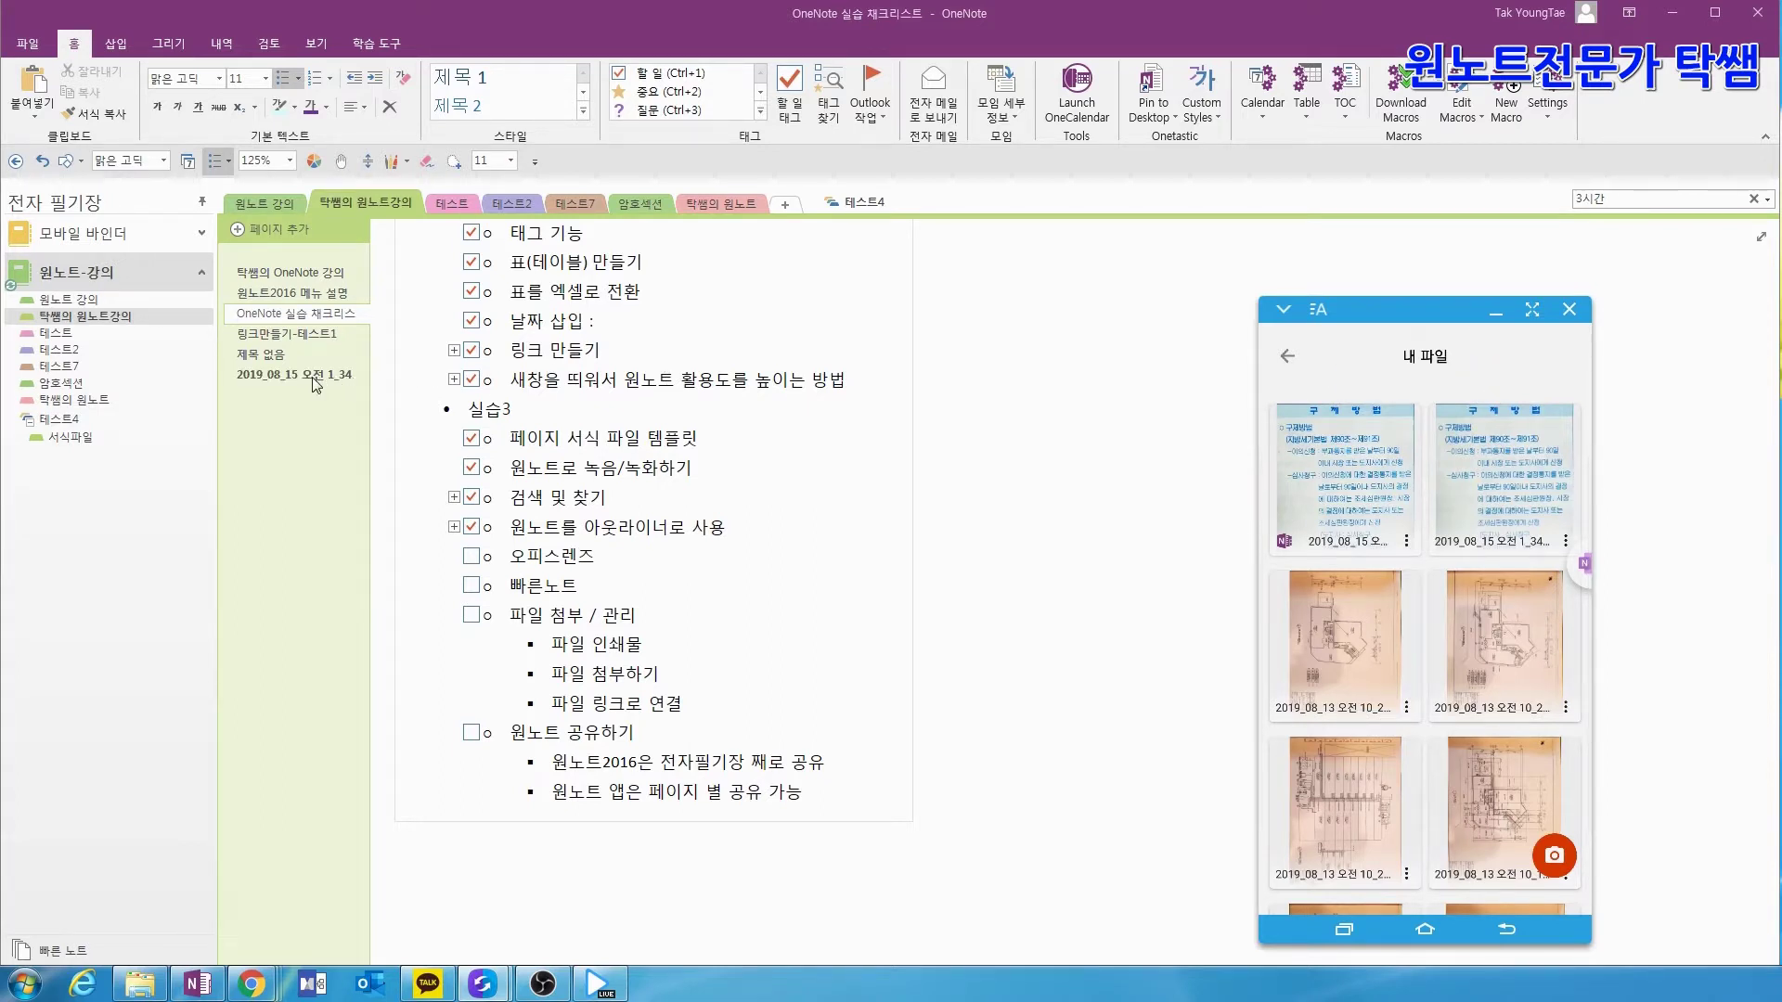
- Open the new Office Lens page "2019_08_15 오전 1_34" in OneNote and copy the text from its scanned image
{"action": "left_click", "coordinate": [316, 376]}
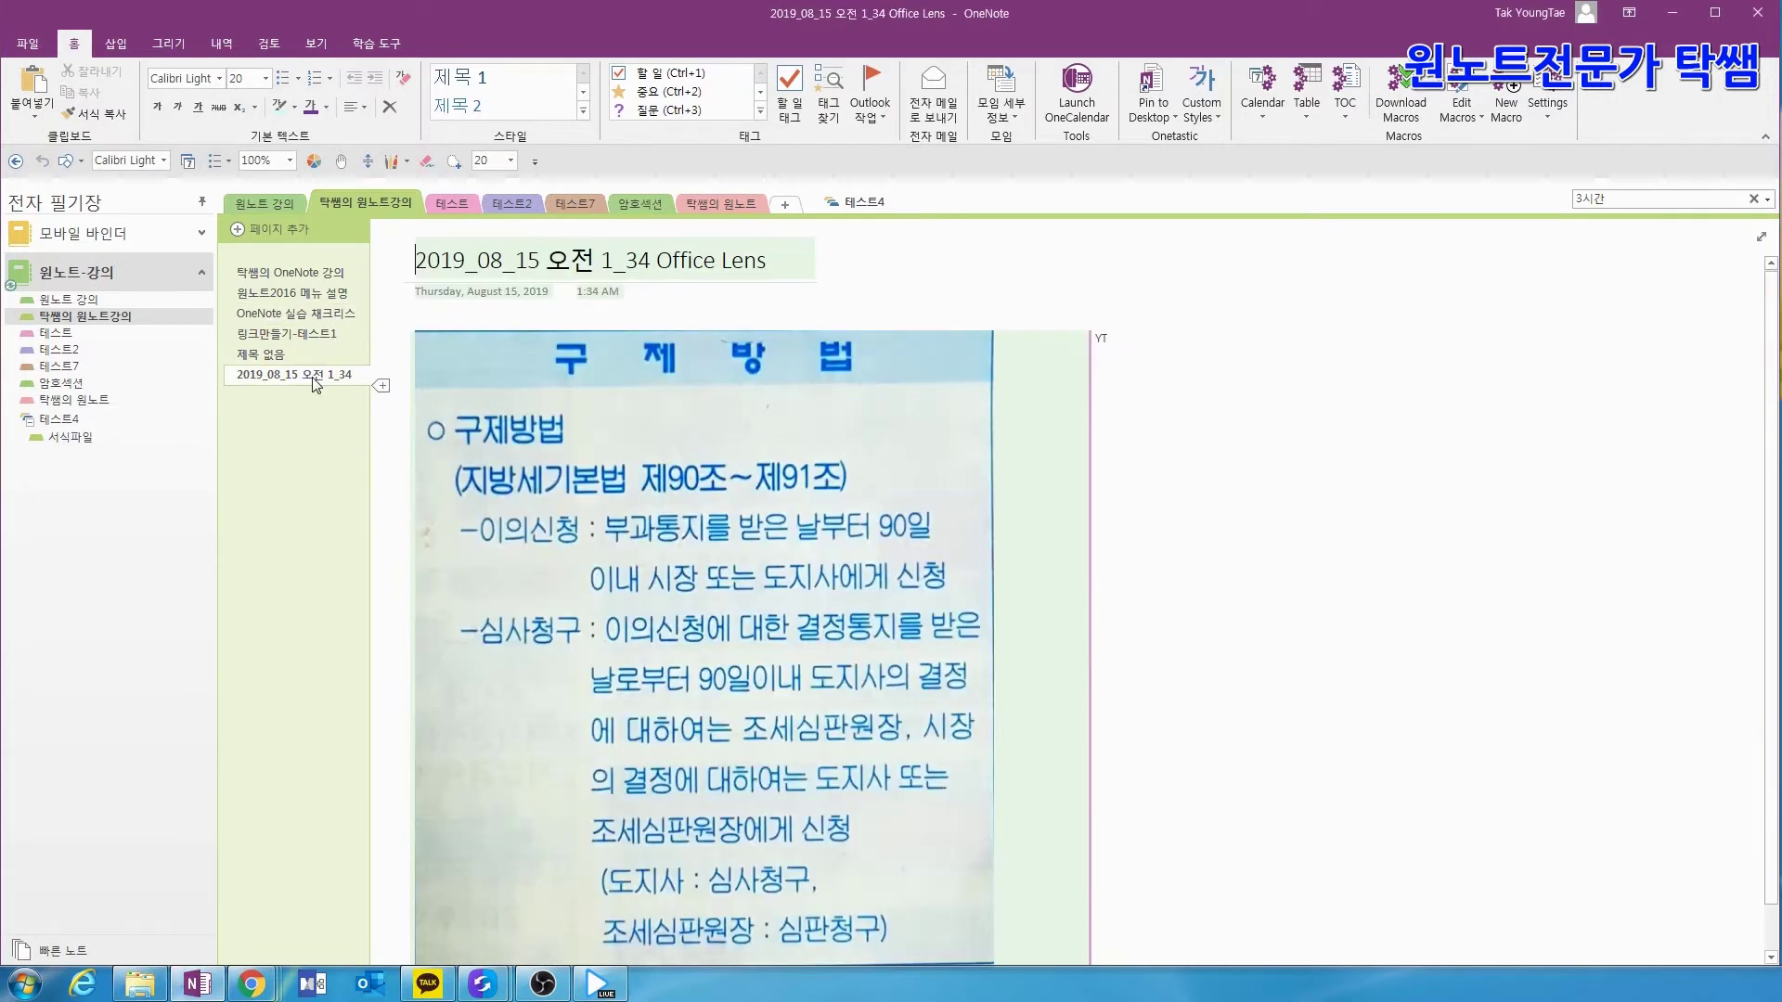
{"action": "scroll", "coordinate": [978, 585], "scroll_direction": "down", "scroll_amount": 1}
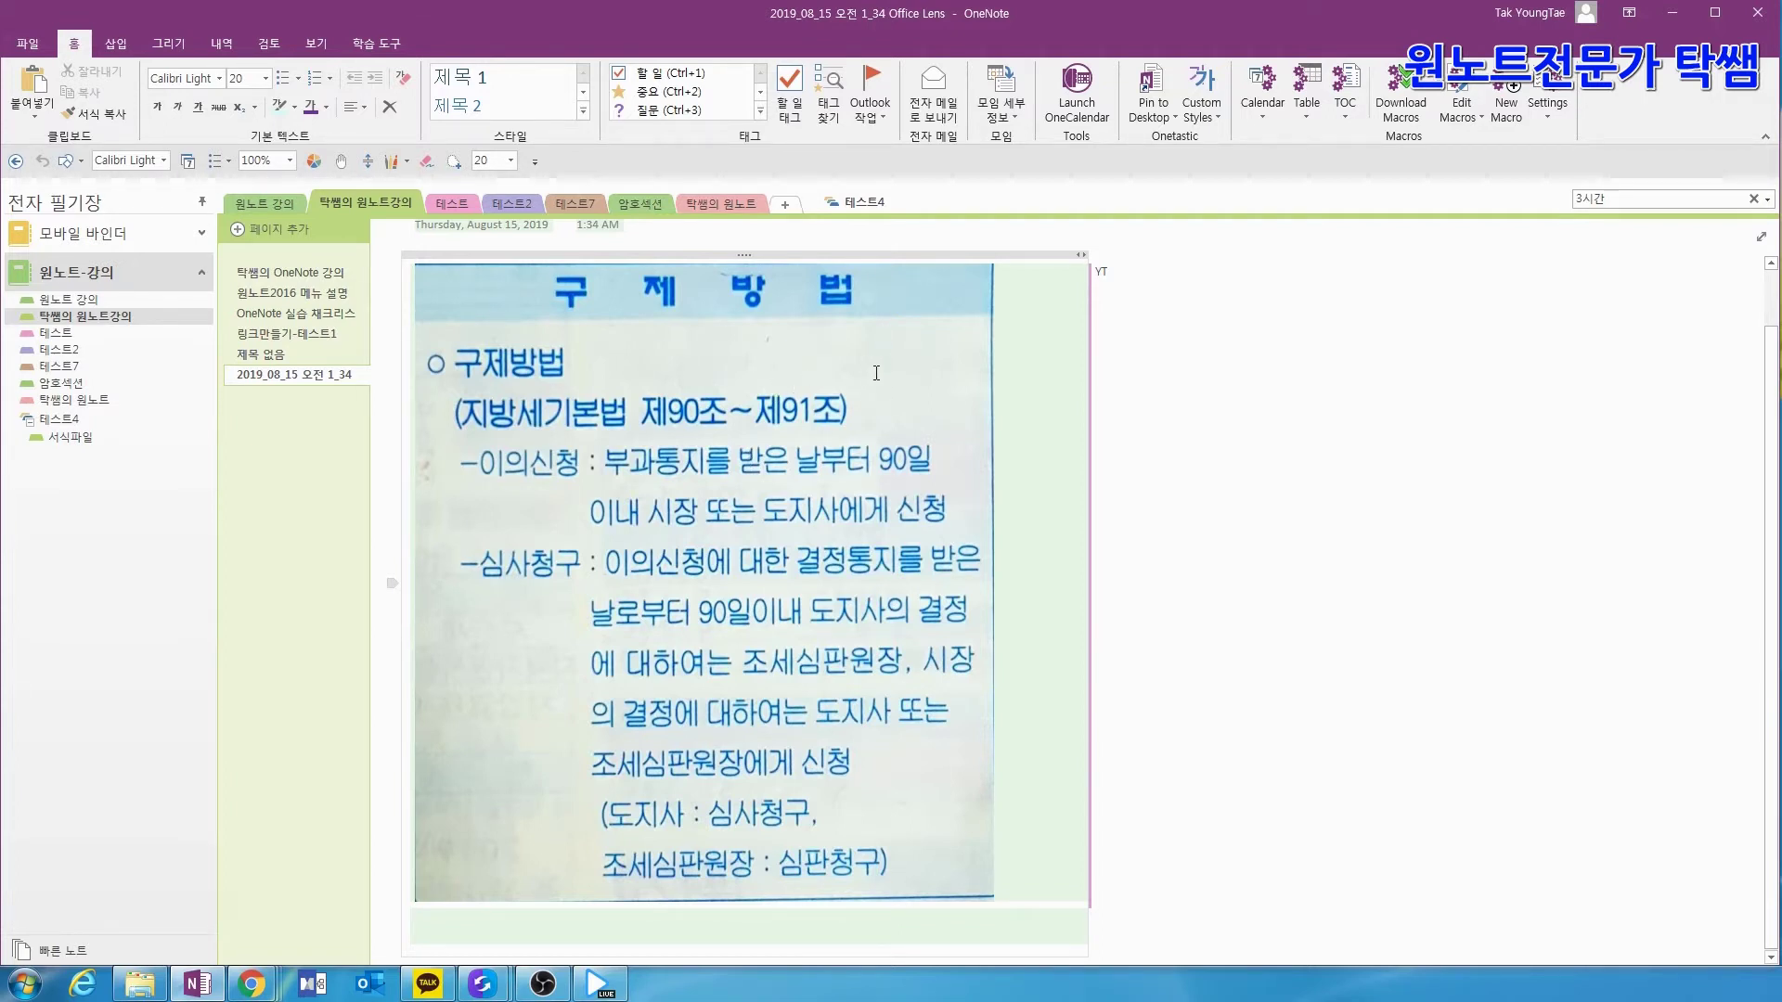
{"action": "right_click", "coordinate": [895, 381]}
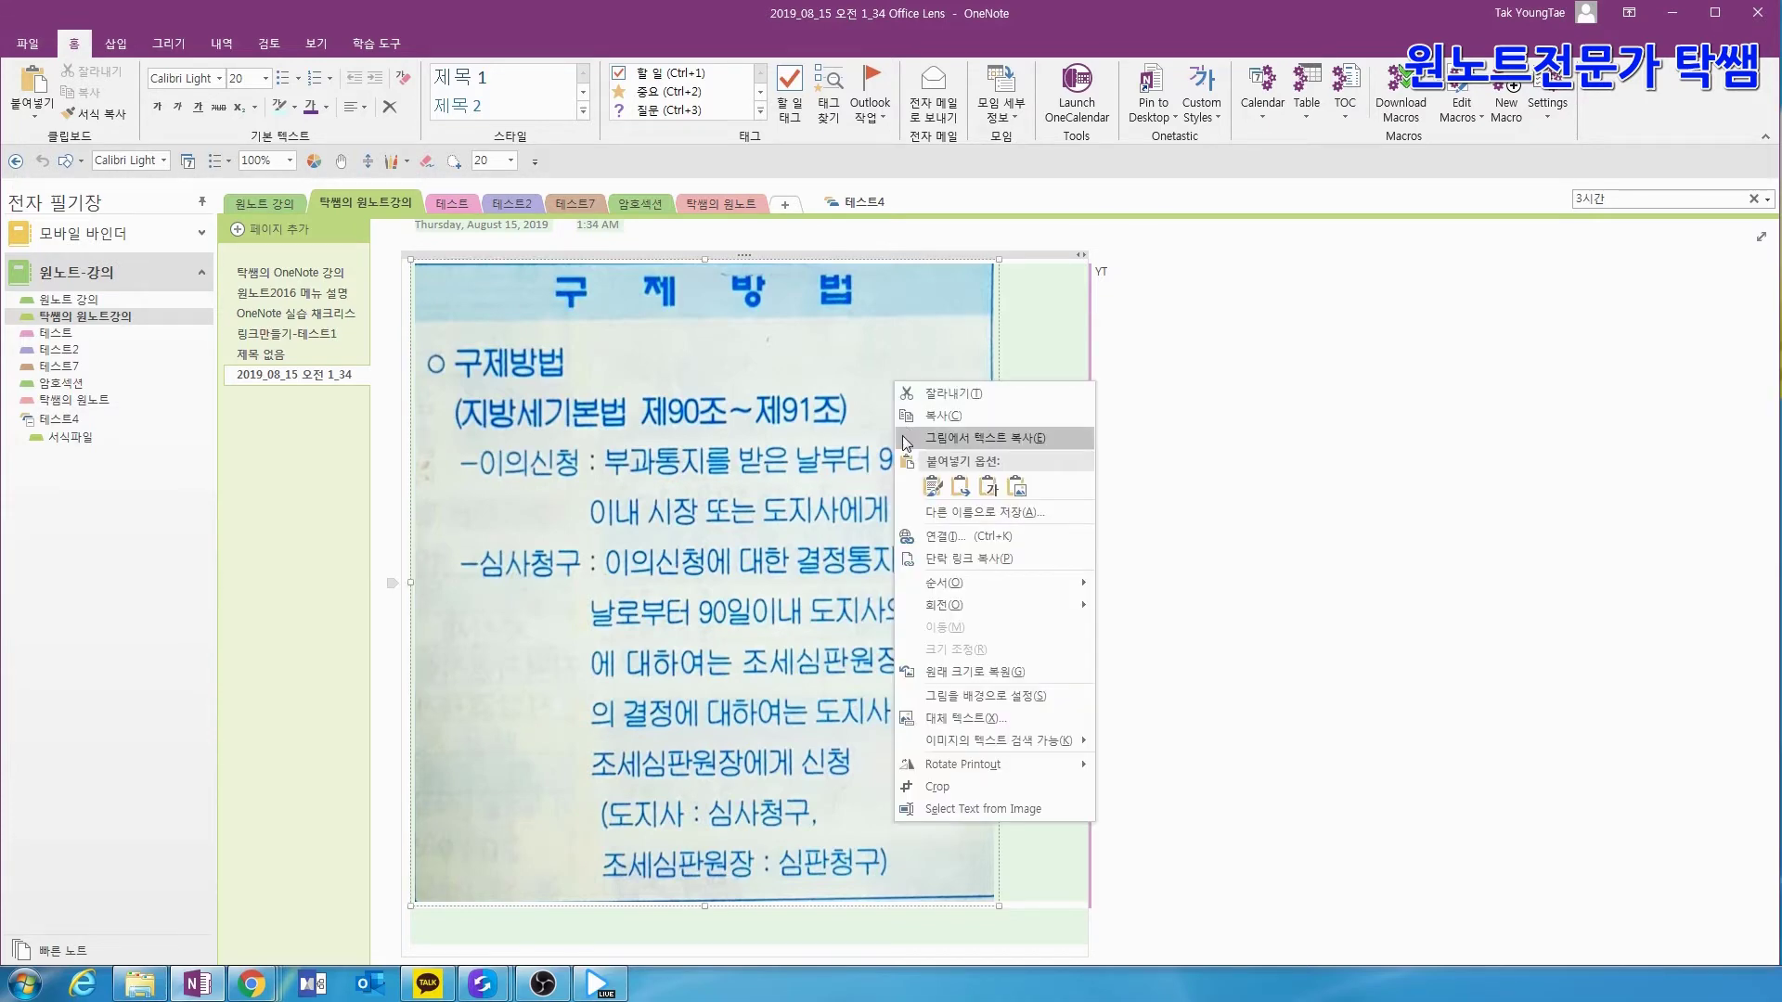
{"action": "left_click", "coordinate": [972, 440]}
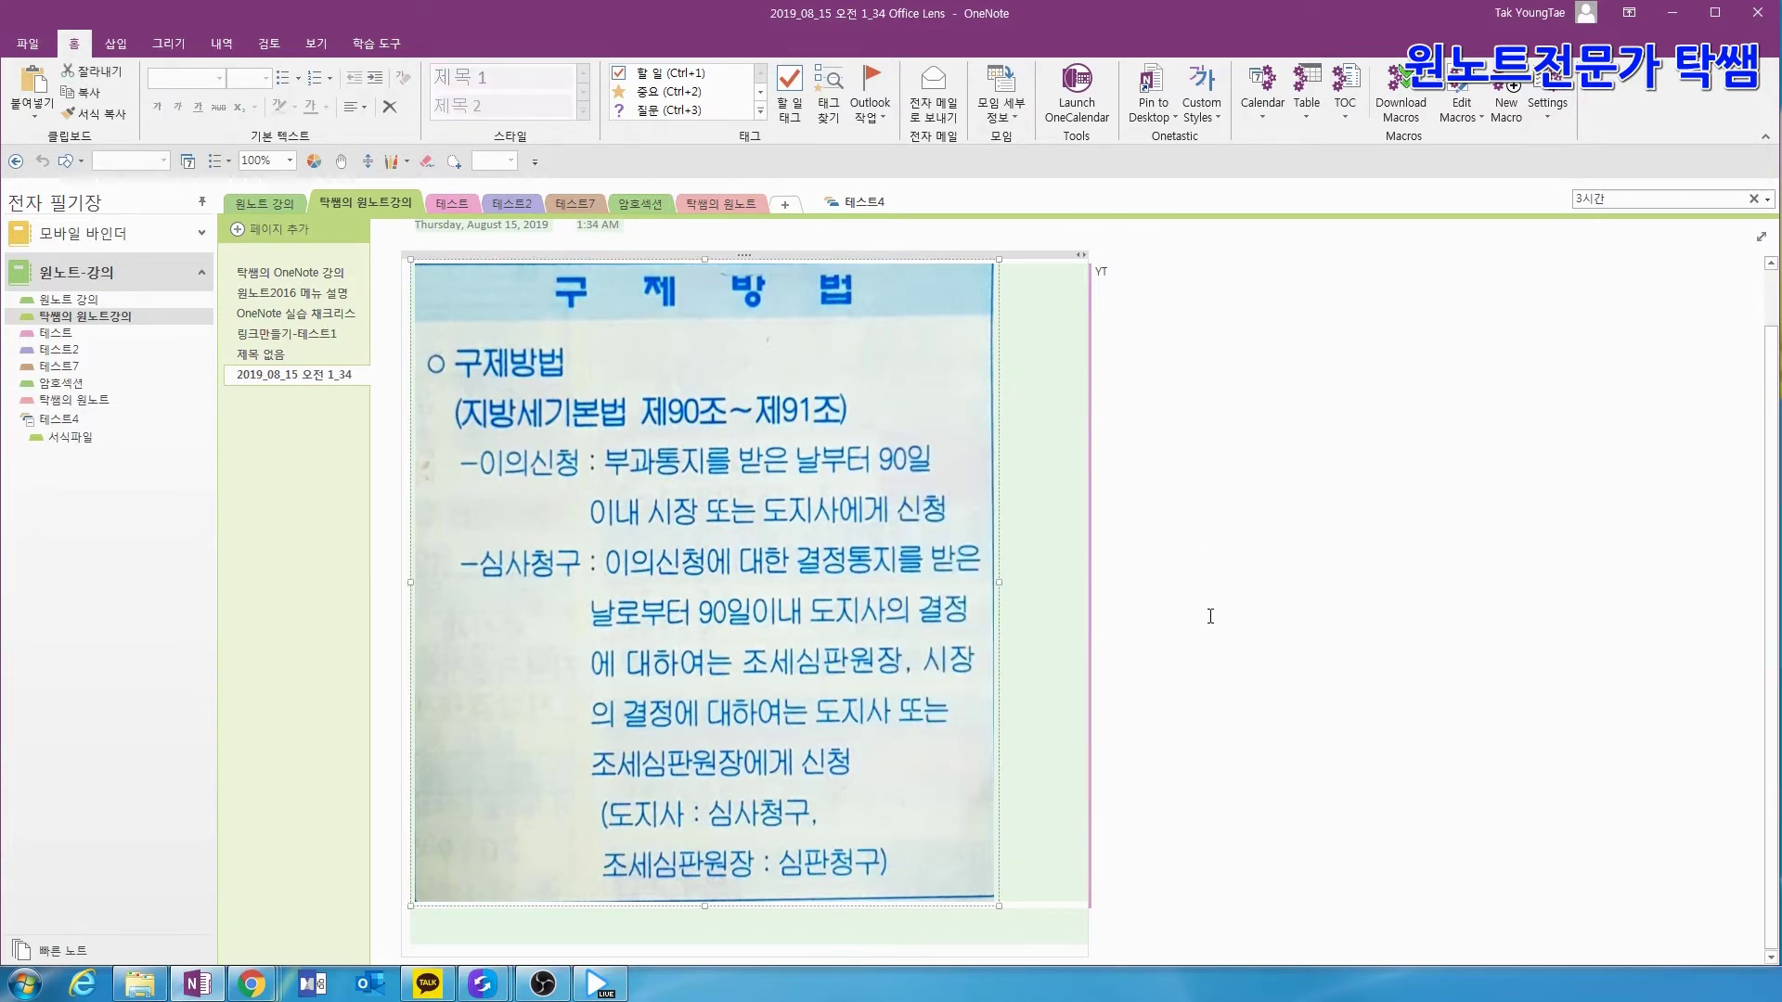
- Paste the text recognized from the image into the blank area beside the scan
{"action": "scroll", "coordinate": [1181, 668], "scroll_direction": "down", "scroll_amount": 1}
{"action": "left_click", "coordinate": [1151, 582]}
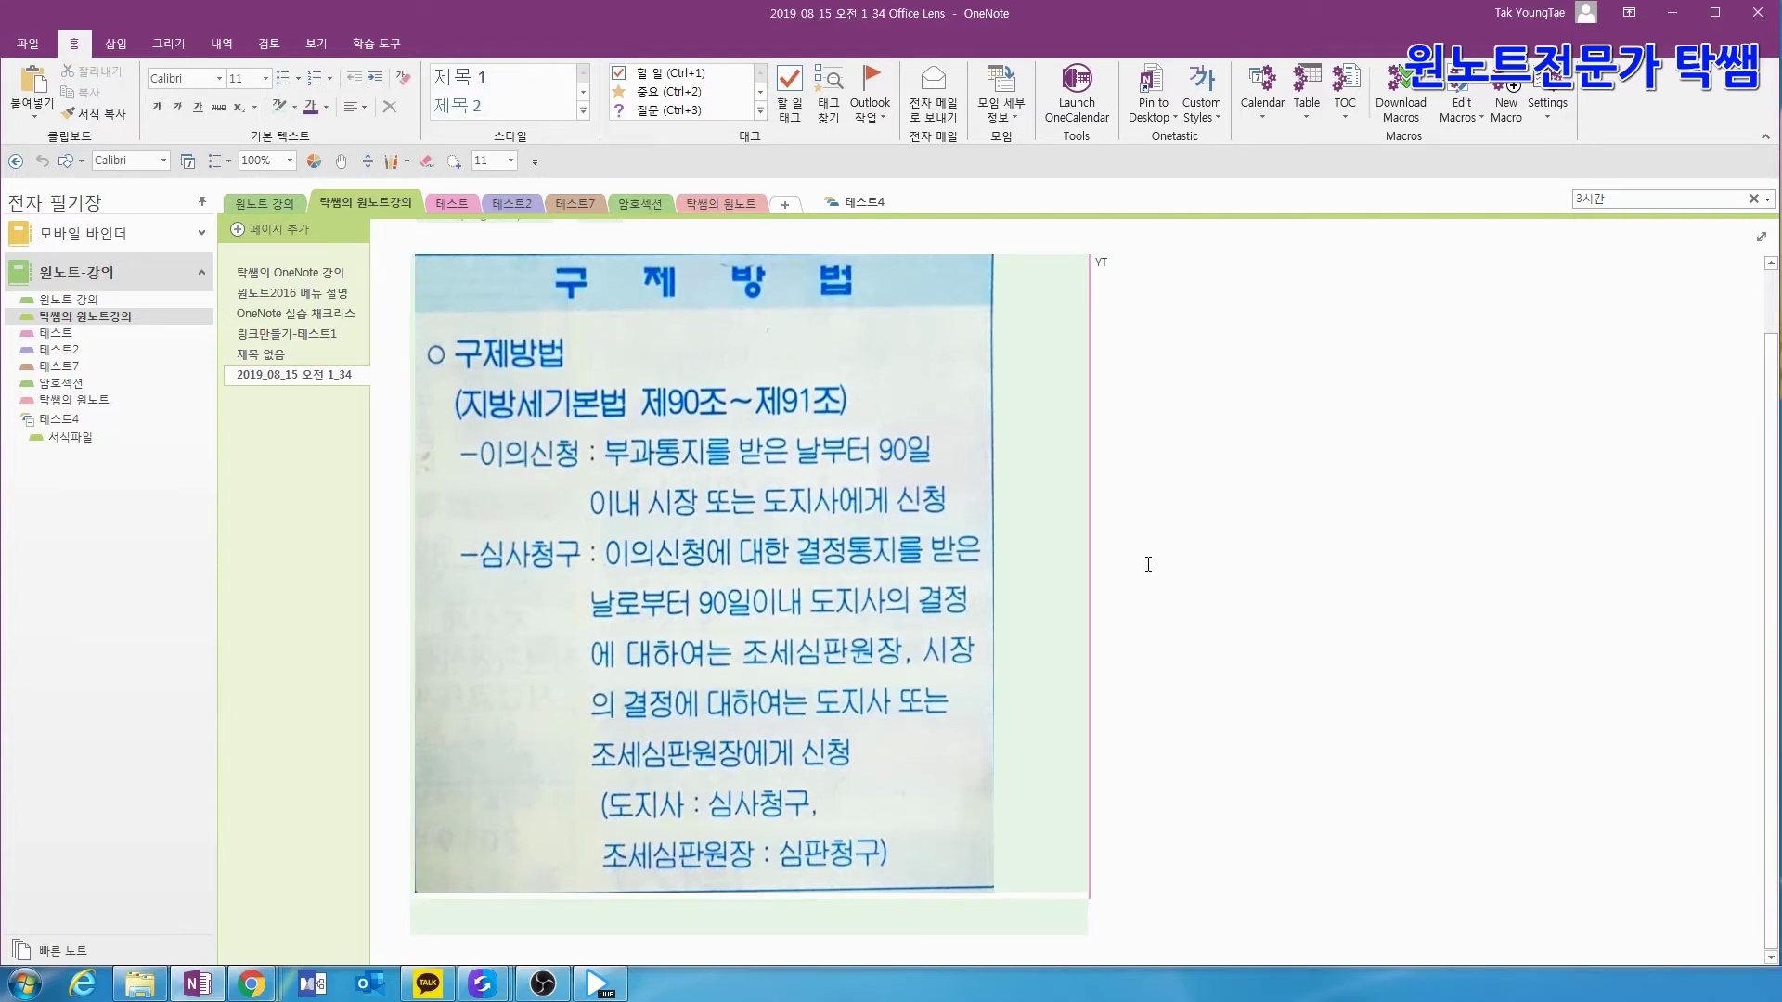
{"action": "right_click", "coordinate": [1150, 581]}
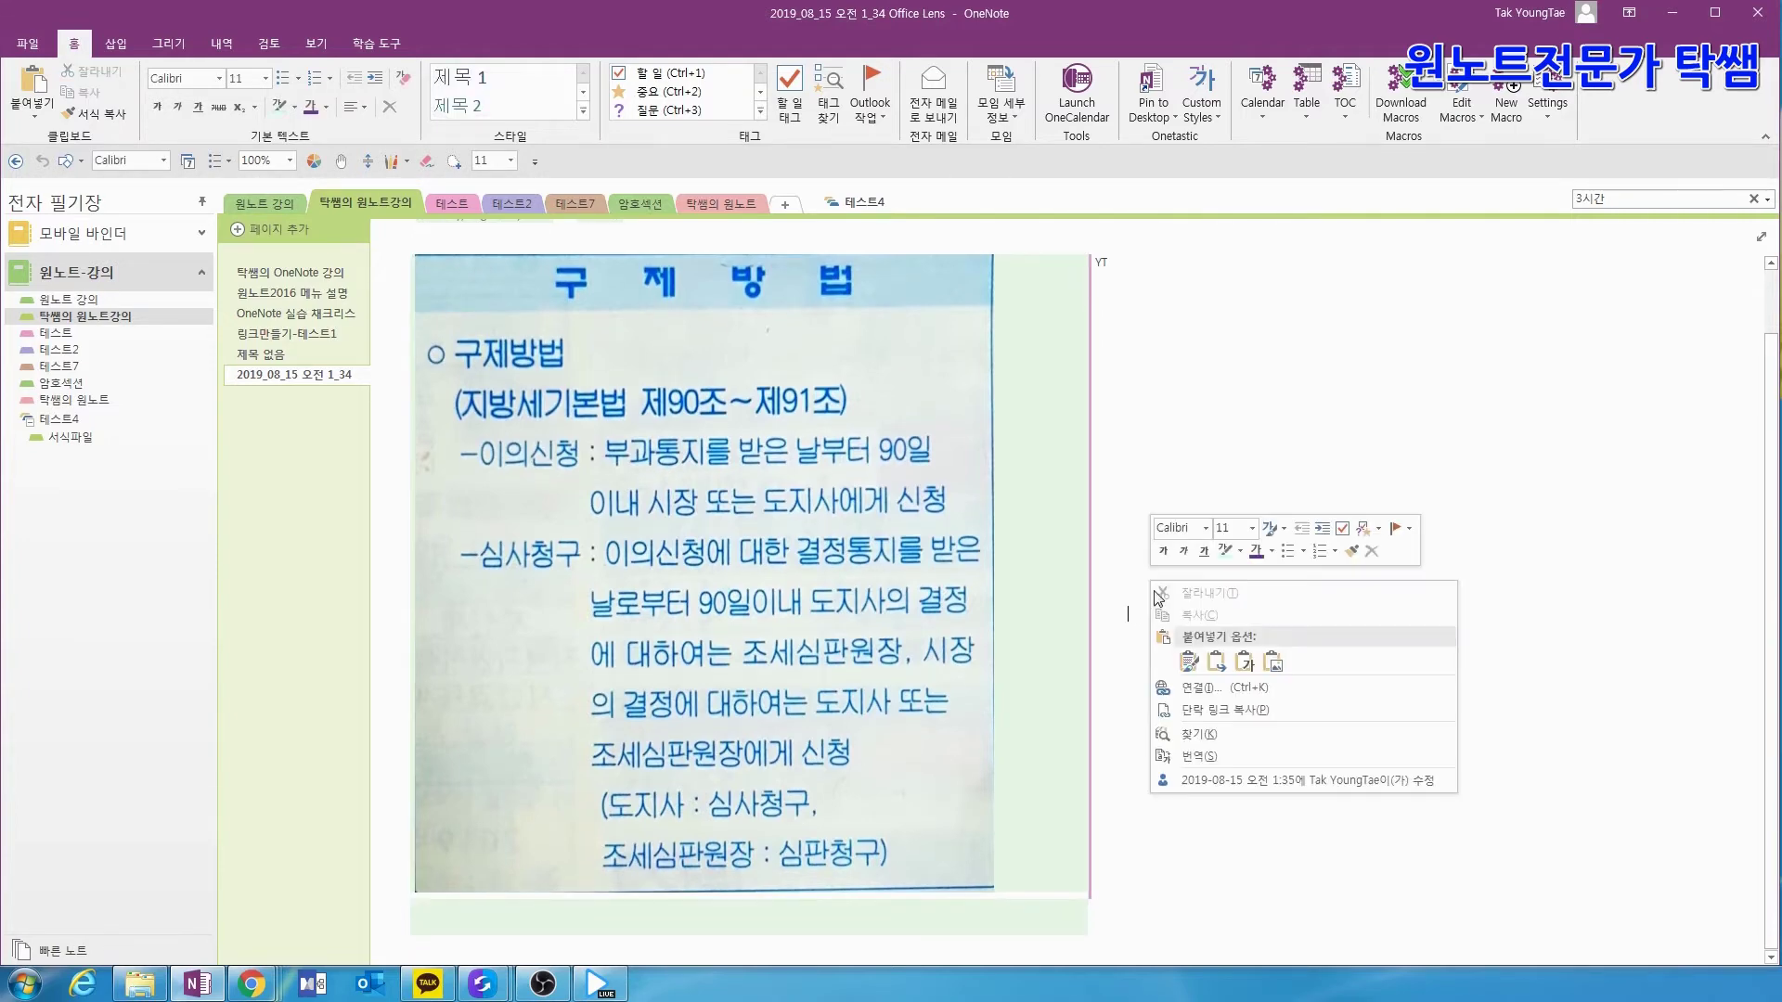
{"action": "left_click", "coordinate": [1189, 662]}
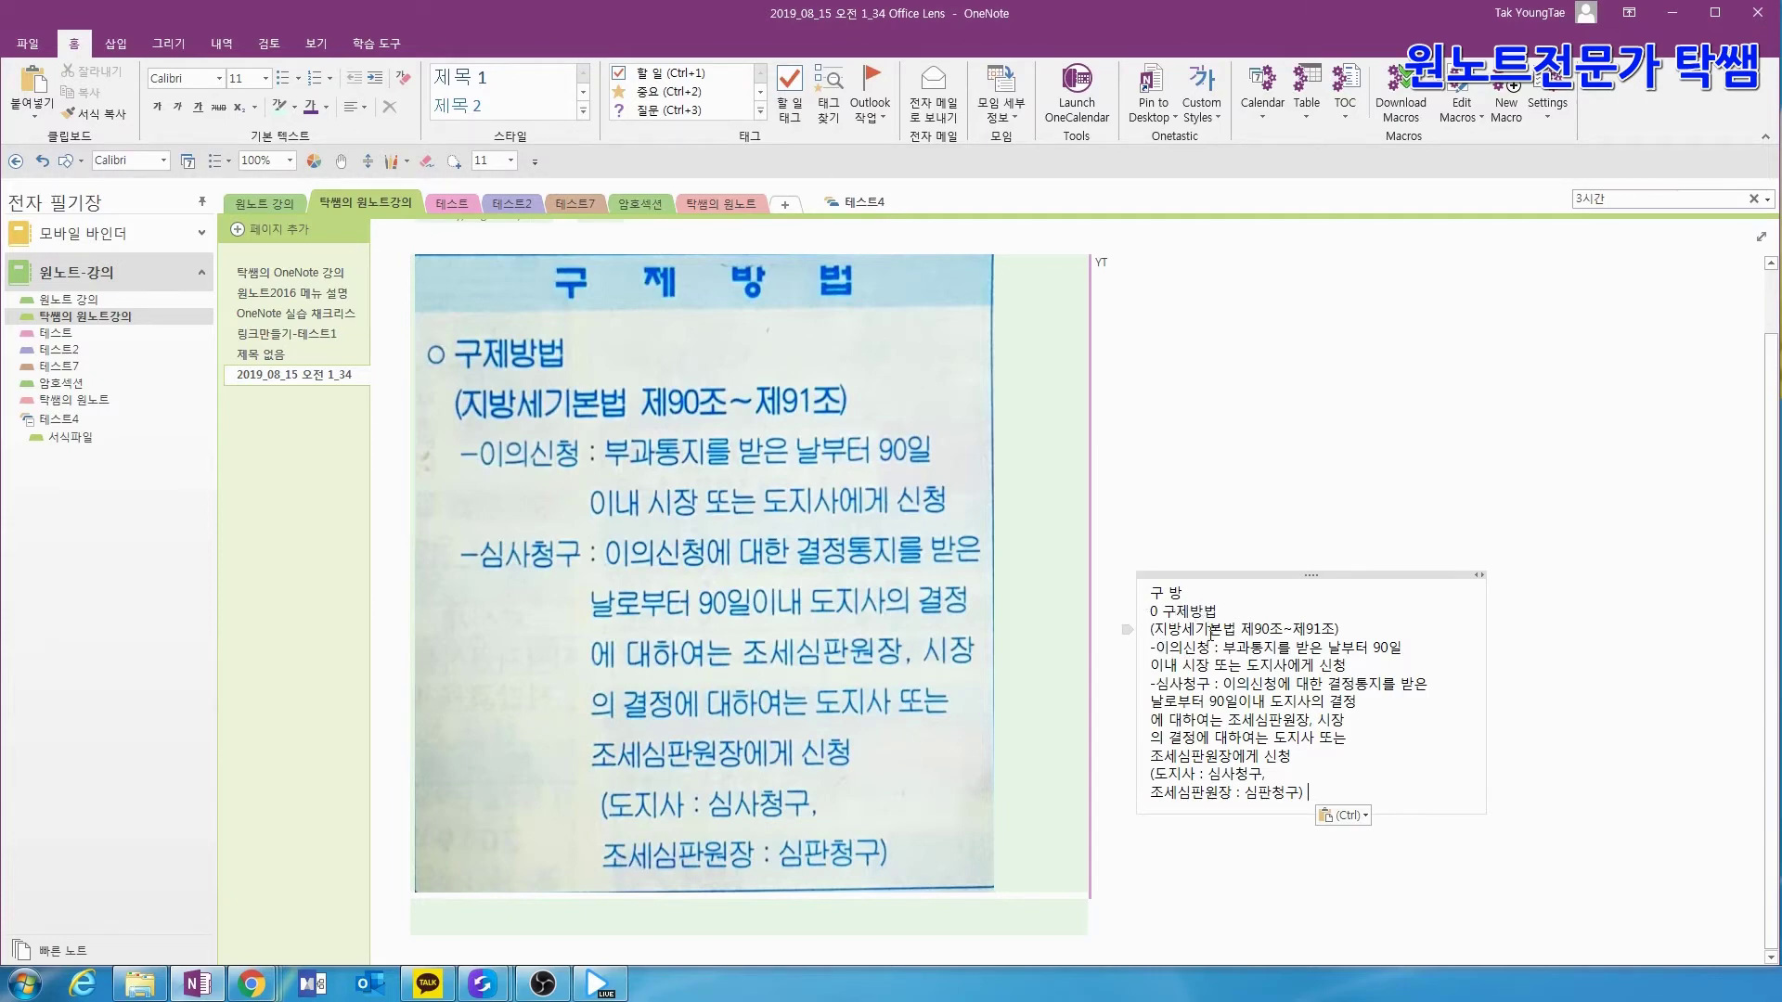
{"action": "left_click", "coordinate": [1278, 776]}
- Delete the scanned image with its leftover container and move the pasted text block into its place
{"action": "left_click", "coordinate": [991, 501]}
{"action": "key", "text": "Delete"}
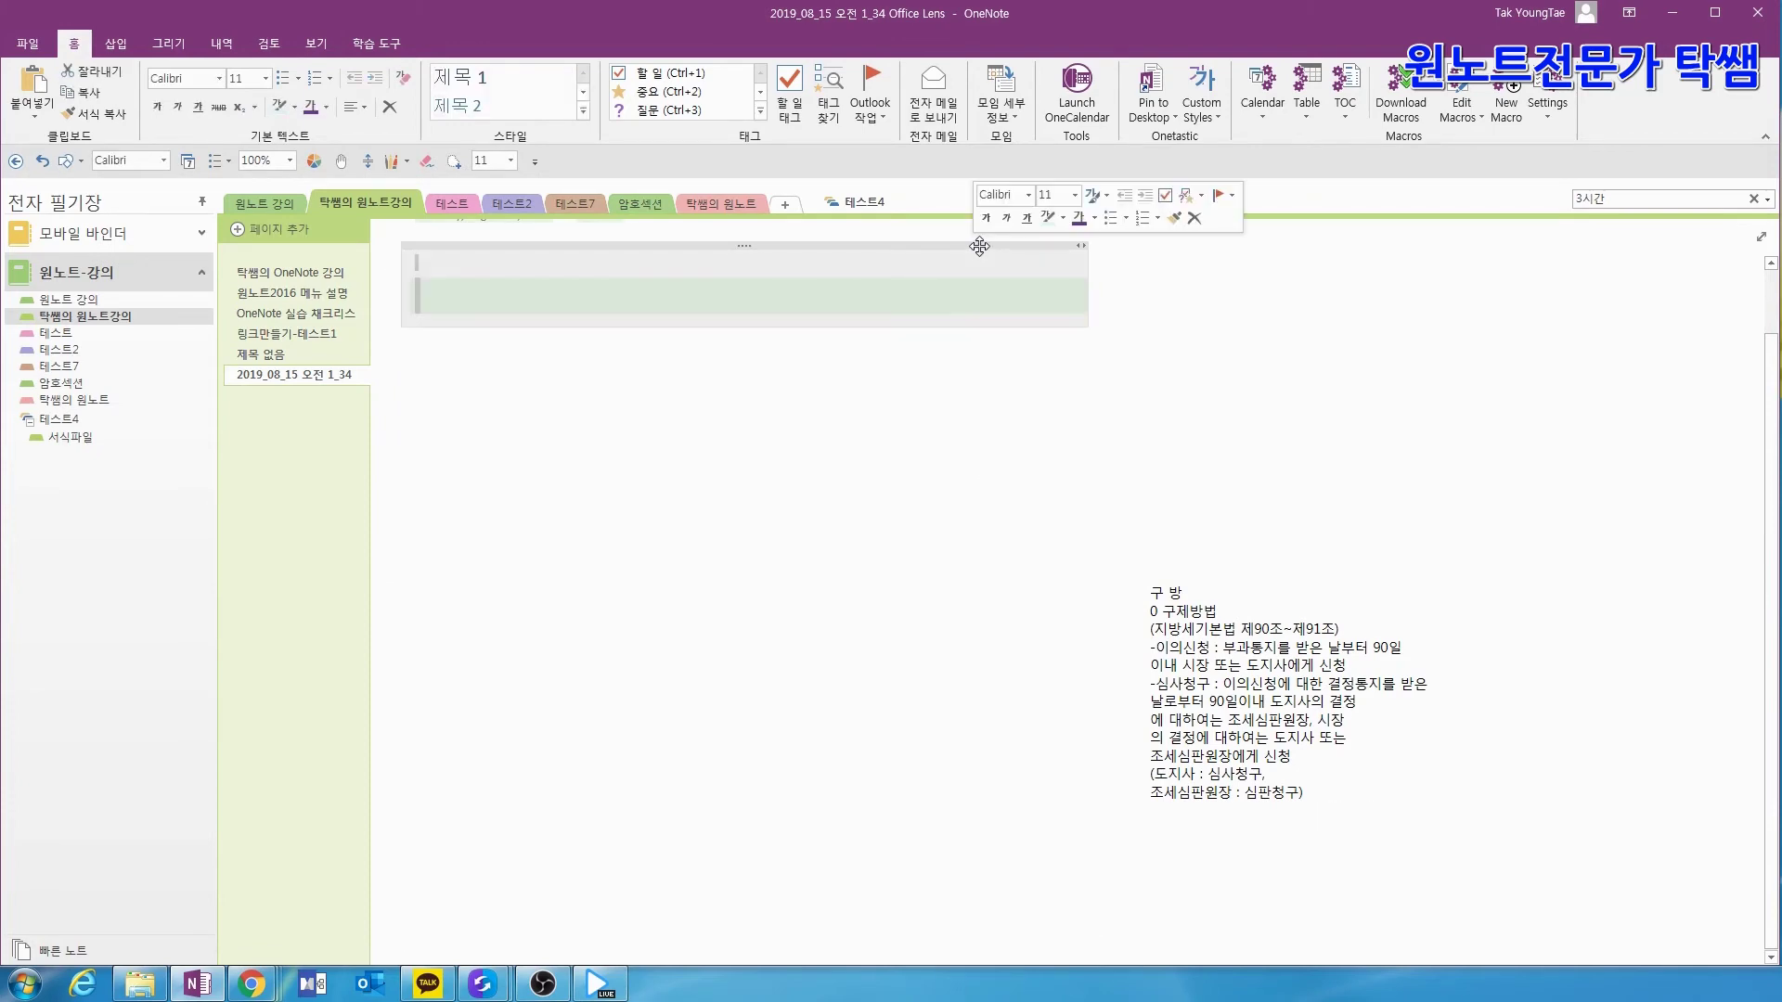
{"action": "key", "text": "Delete"}
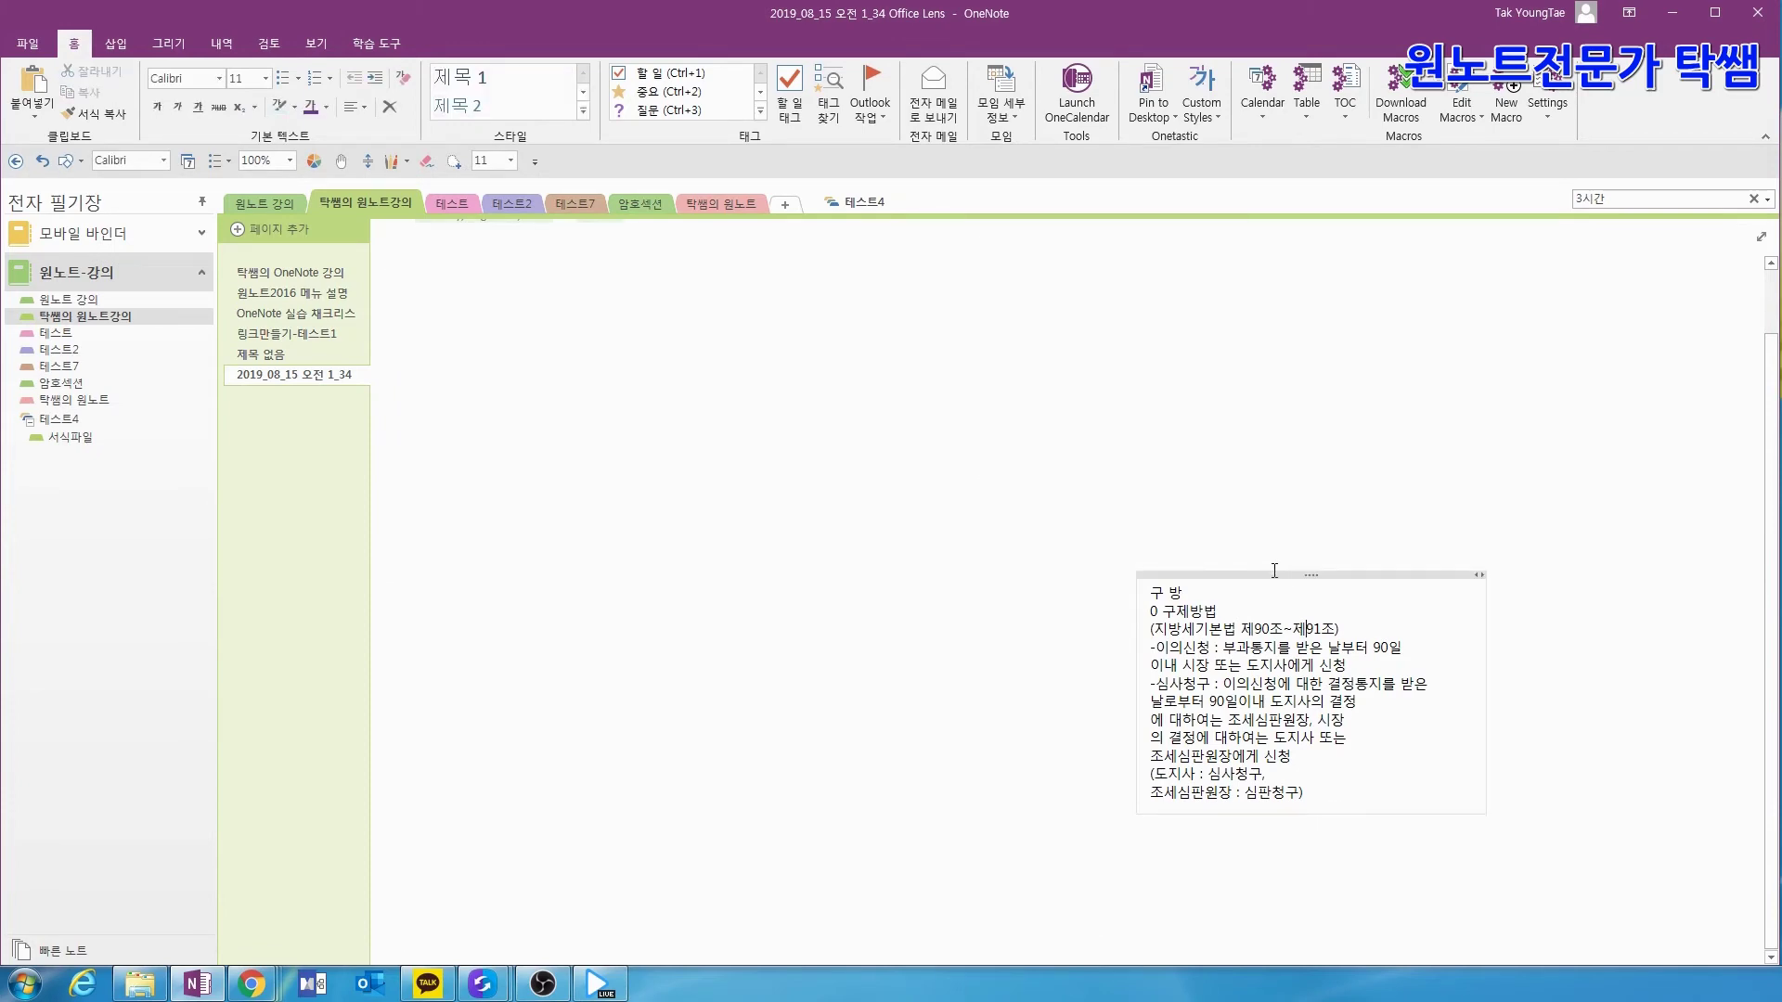
{"action": "left_click_drag", "start_coordinate": [1267, 576], "coordinate": [535, 295]}
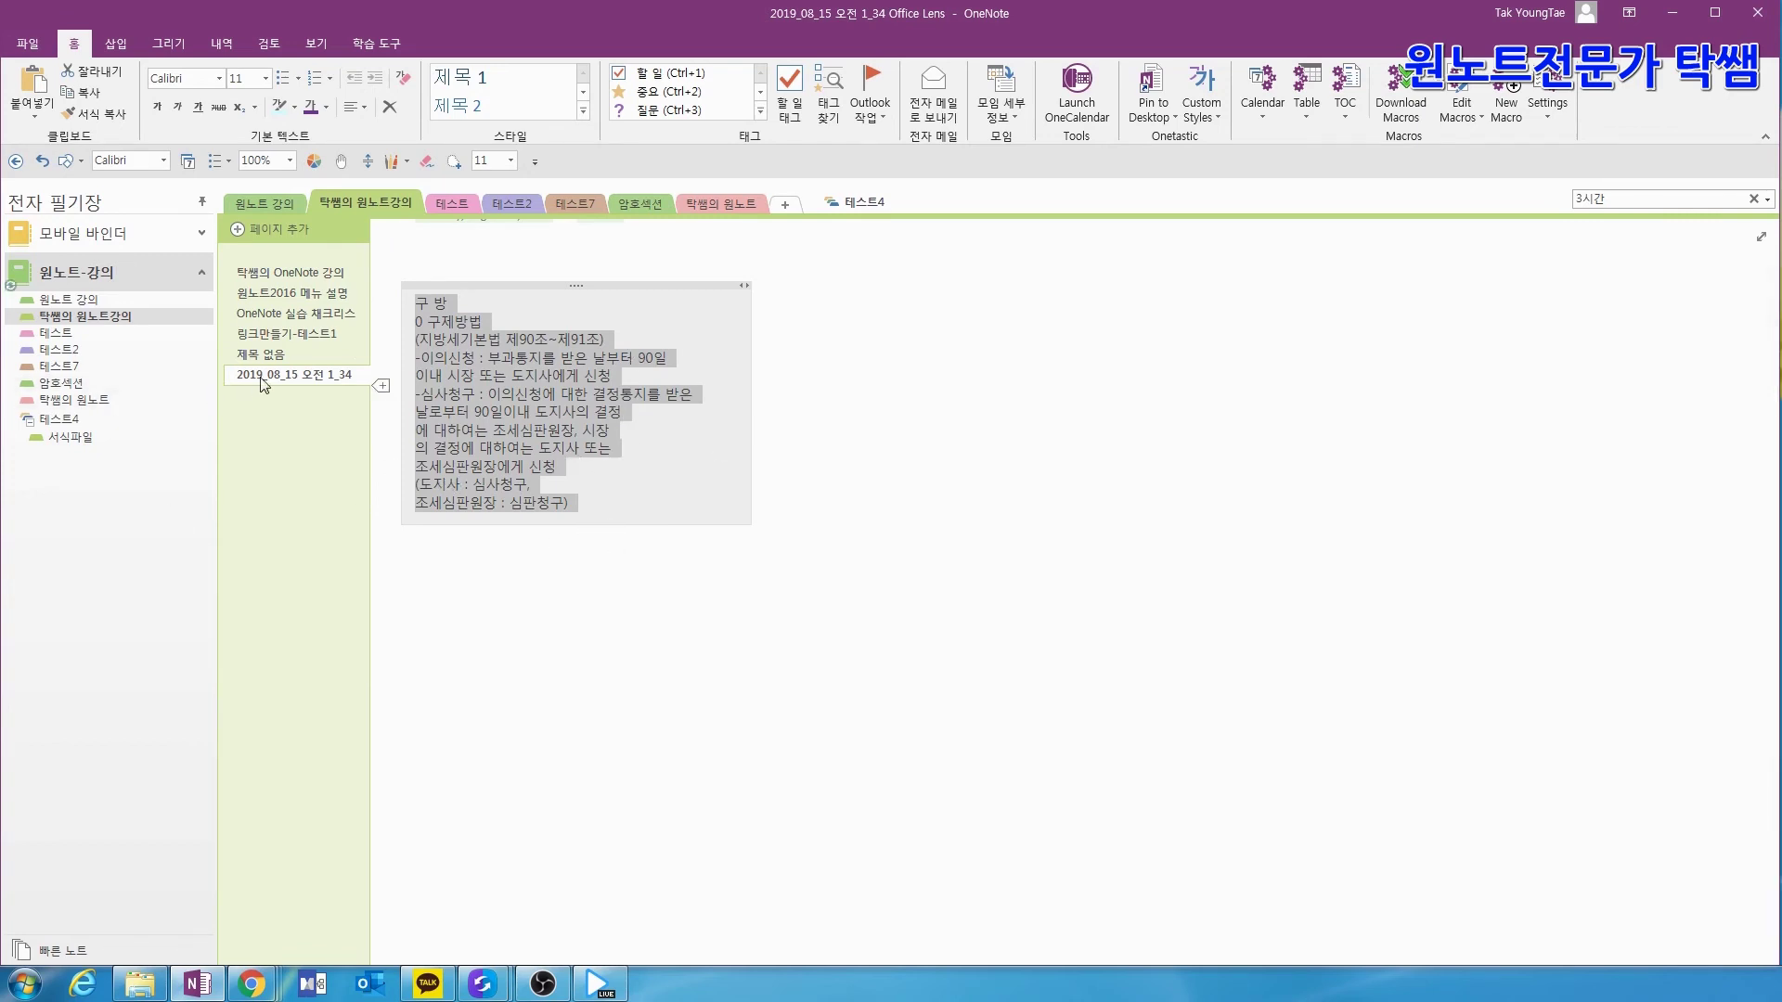
- Return to the "OneNote 실습 채크리스트" page and mark "오피스렌즈" as completed
{"action": "left_click", "coordinate": [311, 314]}
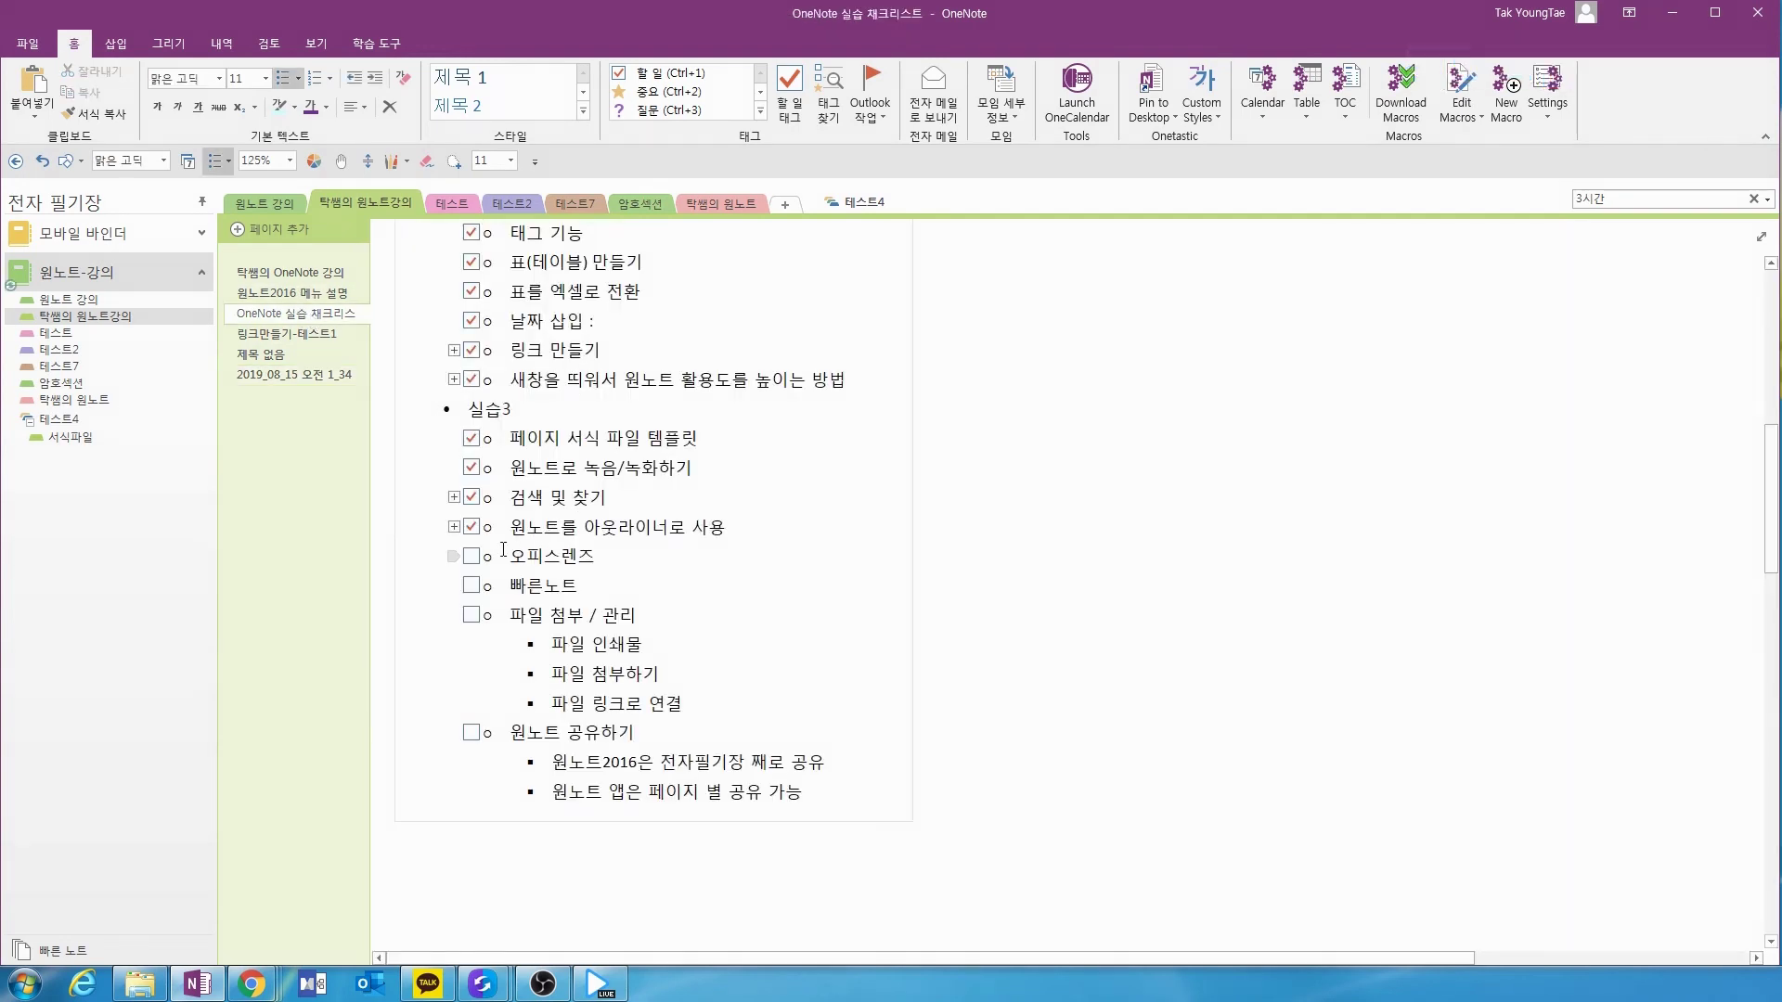
{"action": "left_click", "coordinate": [473, 557]}
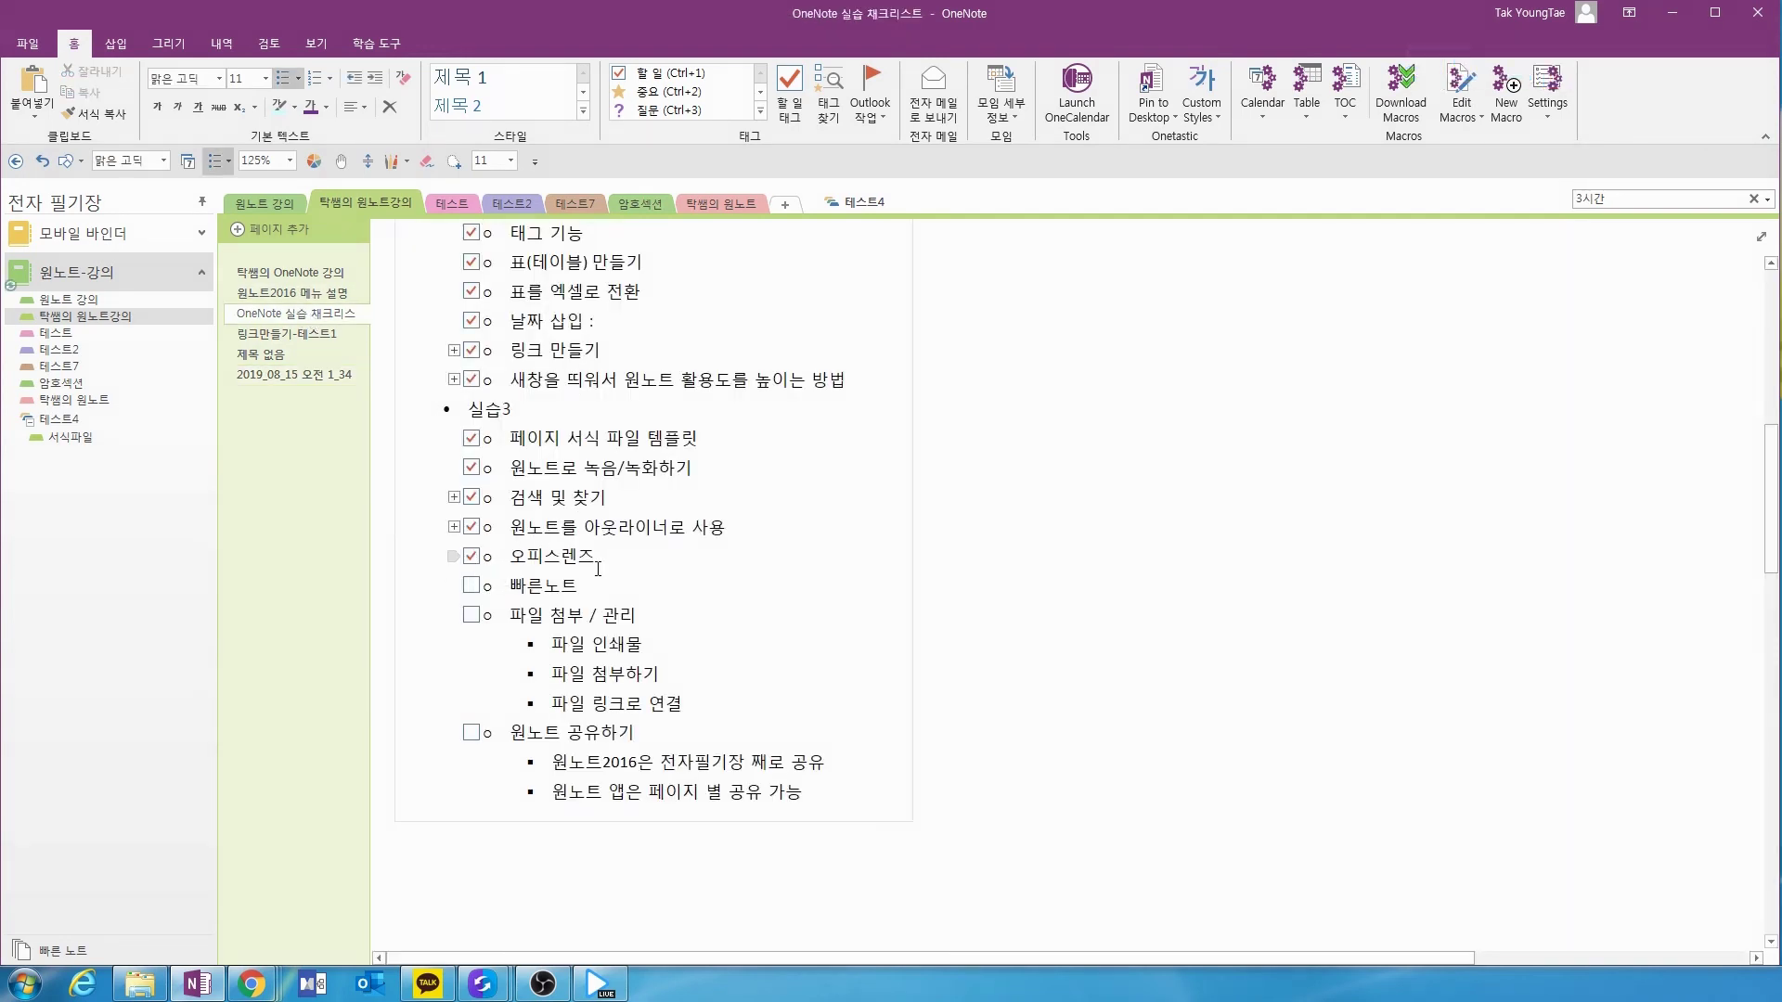